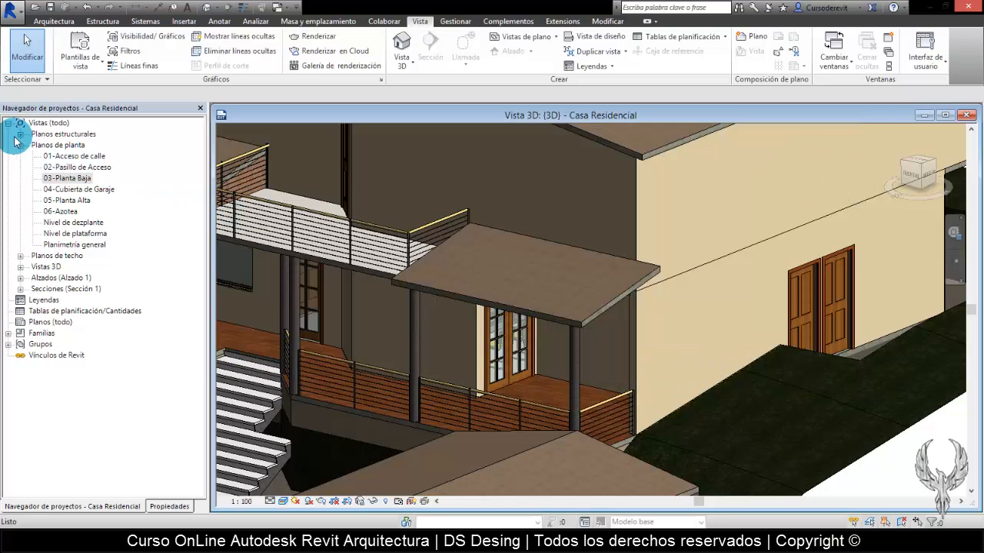
Collapse the Vistas (todo) branch of the project browser and leave the 3D model with nothing selected
{"action": "left_click", "coordinate": [8, 124]}
{"action": "left_click", "coordinate": [699, 344]}
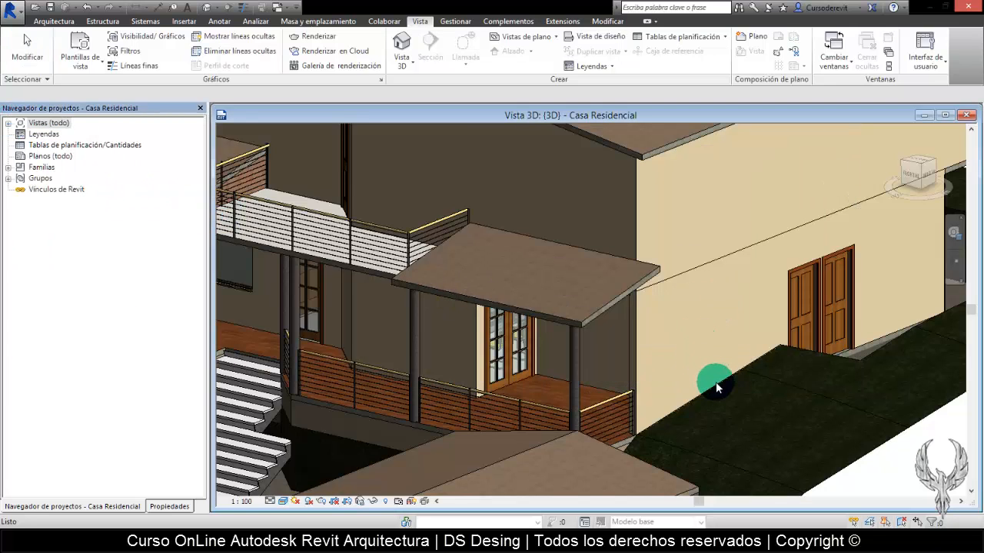
{"action": "left_click", "coordinate": [818, 360]}
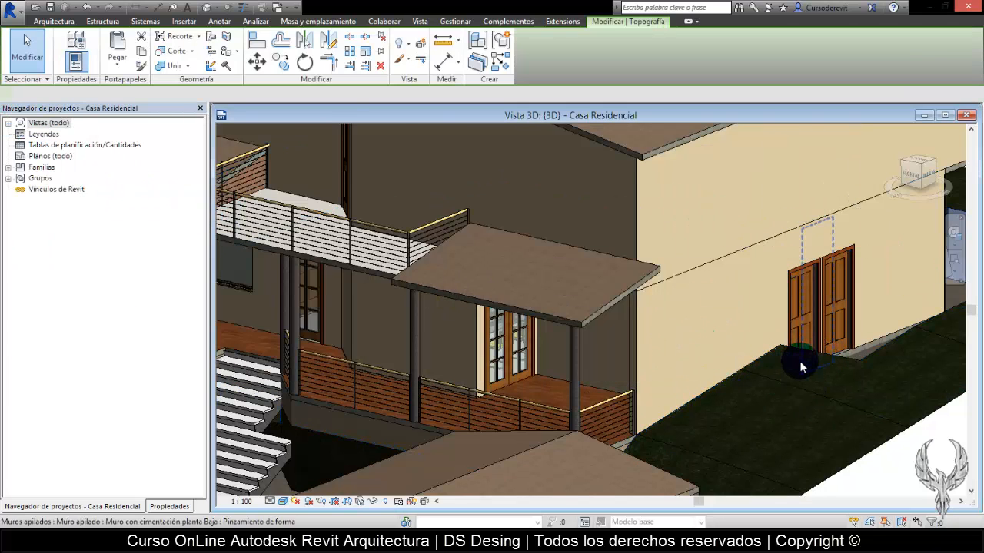
{"action": "scroll", "coordinate": [768, 346], "scroll_direction": "down", "scroll_amount": 5}
{"action": "left_click", "coordinate": [811, 421]}
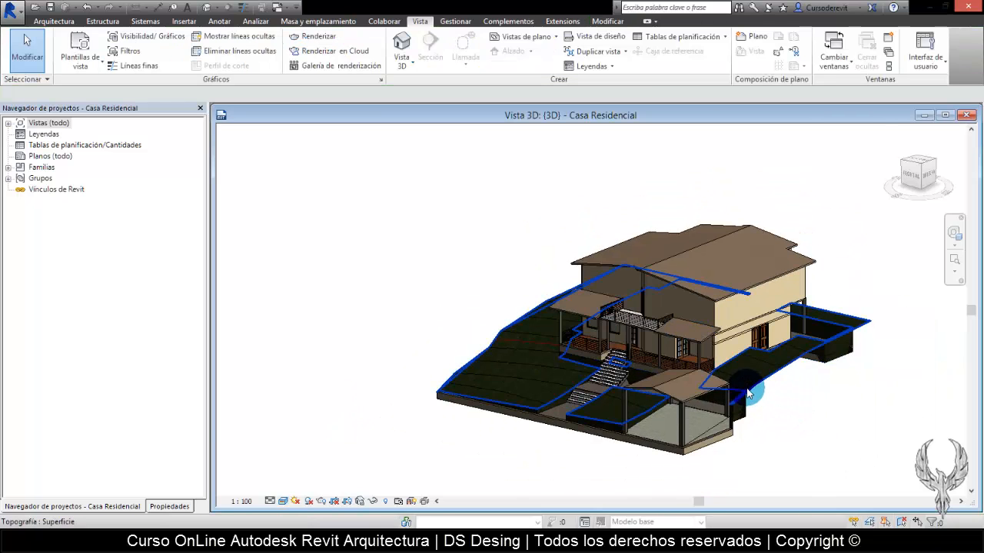
{"action": "scroll", "coordinate": [756, 392], "scroll_direction": "up", "scroll_amount": 3}
{"action": "scroll", "coordinate": [730, 452], "scroll_direction": "down", "scroll_amount": 3}
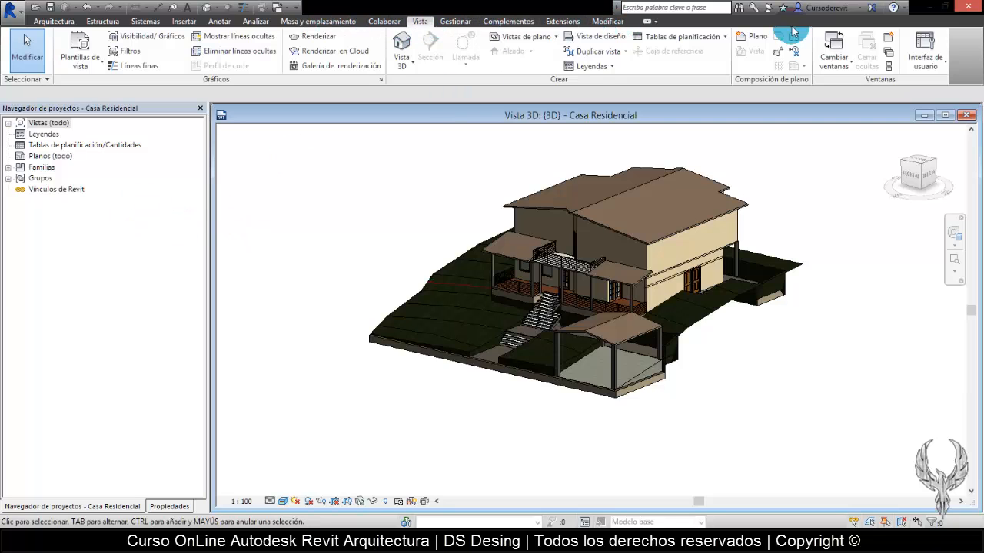
Create a new schedule for the Muros category named "Cuantificación de Muros", keeping the building components option and the Nueva construcción phase
{"action": "left_click", "coordinate": [714, 37]}
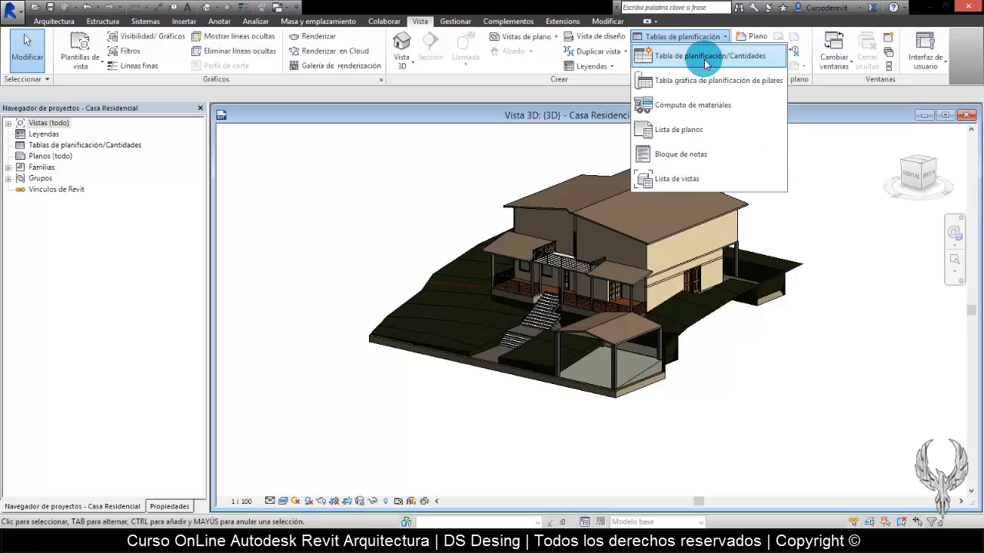
{"action": "left_click", "coordinate": [705, 62]}
{"action": "left_click_drag", "start_coordinate": [547, 113], "coordinate": [538, 190]}
{"action": "left_click", "coordinate": [298, 297]}
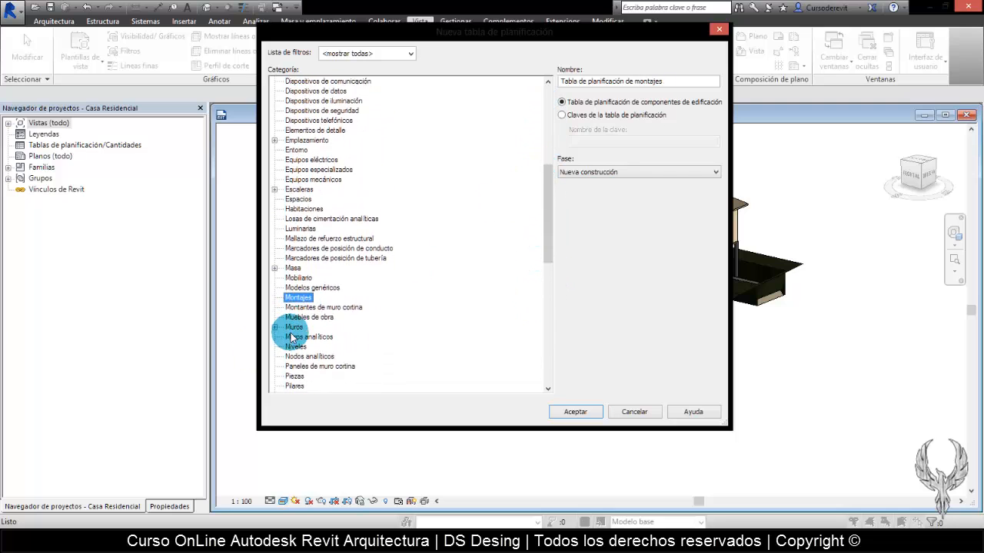
{"action": "scroll", "coordinate": [295, 289], "scroll_direction": "down", "scroll_amount": 1}
{"action": "left_click", "coordinate": [293, 299]}
{"action": "left_click", "coordinate": [615, 82]}
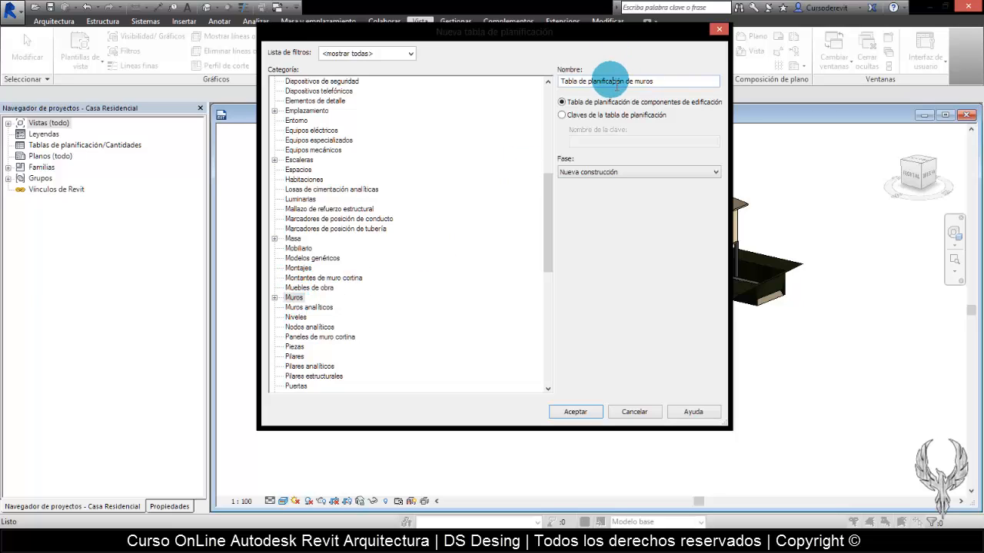
{"action": "left_click_drag", "start_coordinate": [671, 83], "coordinate": [426, 105]}
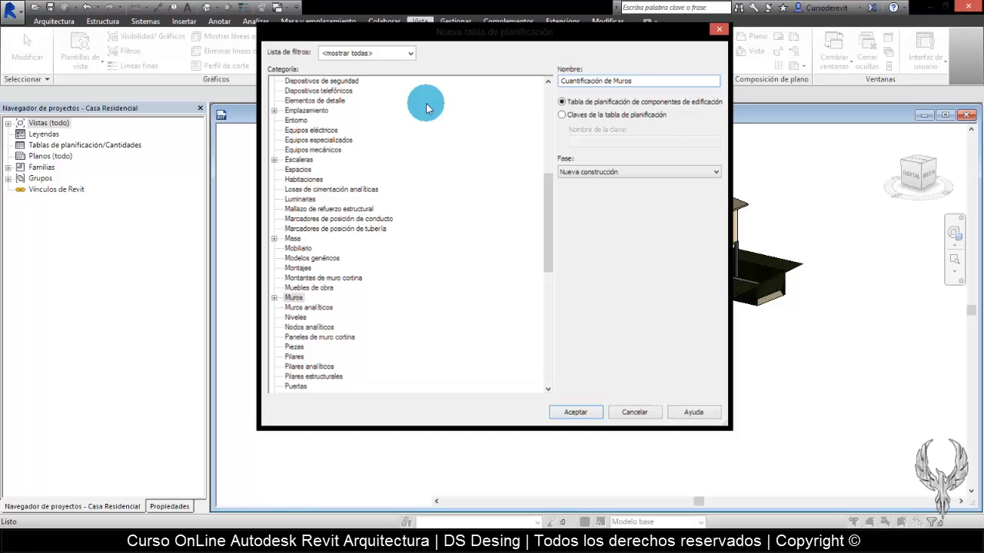
{"action": "key", "text": "Return"}
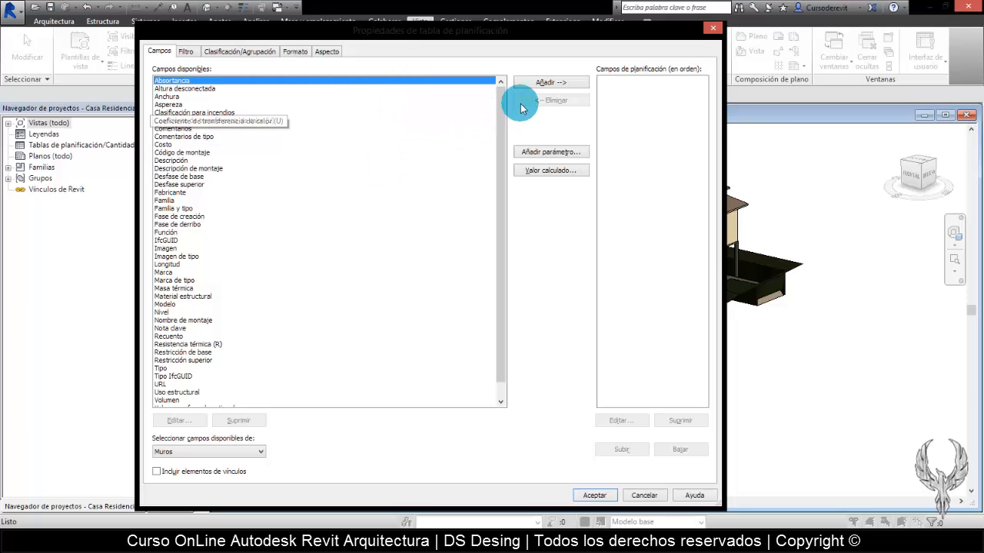
Add the Tipo, Anchura and Longitud fields, in that order, to the wall schedule
{"action": "left_click_drag", "start_coordinate": [500, 110], "coordinate": [179, 185]}
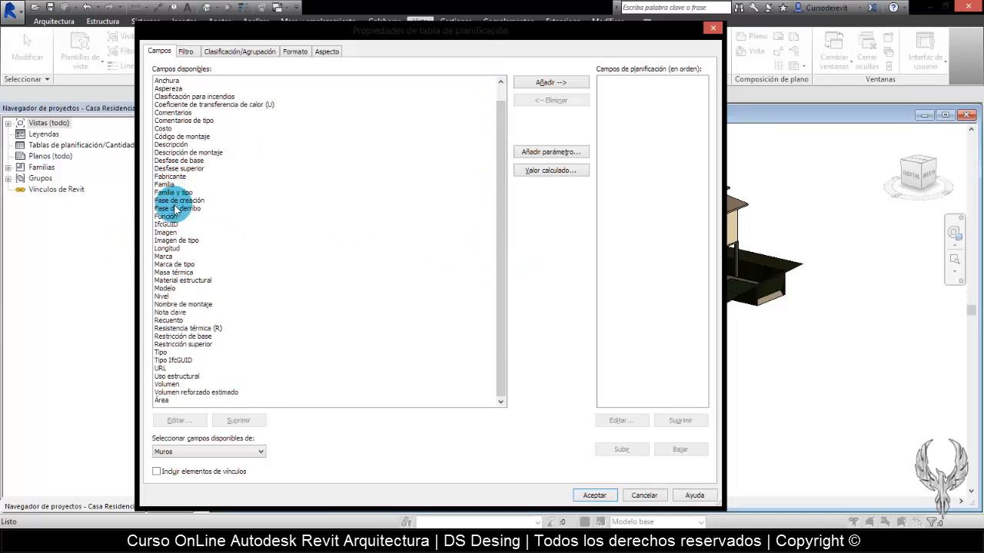
{"action": "left_click", "coordinate": [165, 400]}
{"action": "left_click", "coordinate": [161, 352]}
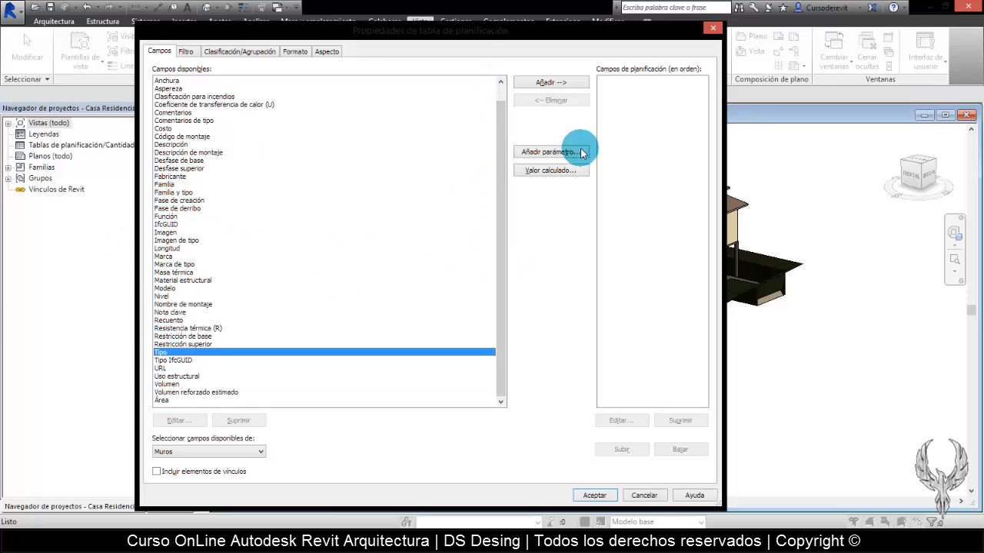
{"action": "left_click", "coordinate": [552, 82]}
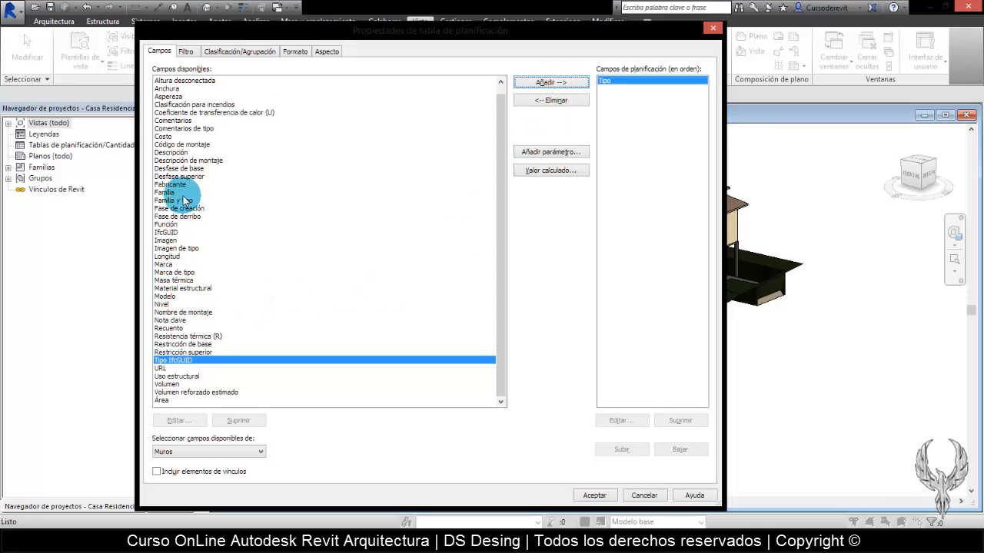
{"action": "left_click", "coordinate": [171, 89]}
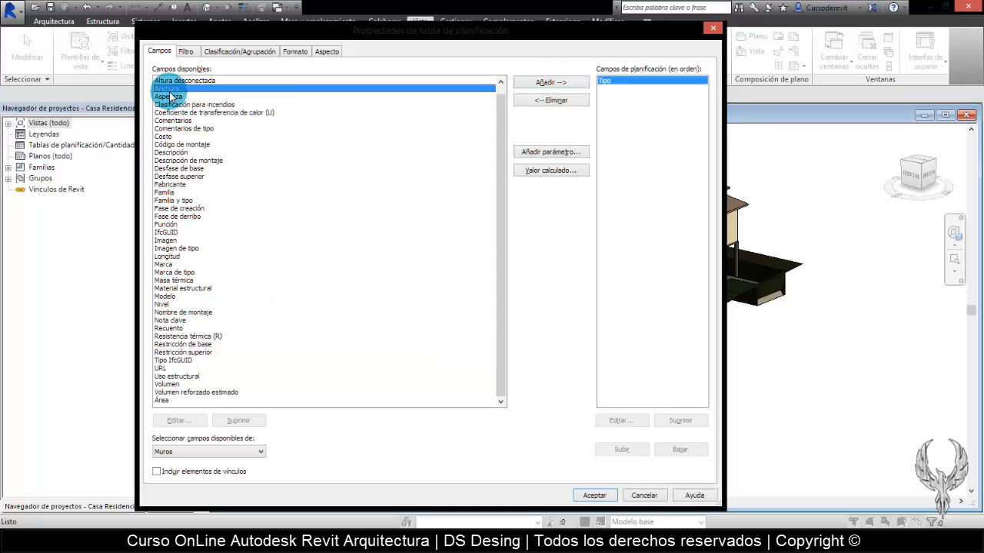
{"action": "left_click", "coordinate": [571, 86]}
{"action": "left_click", "coordinate": [172, 257]}
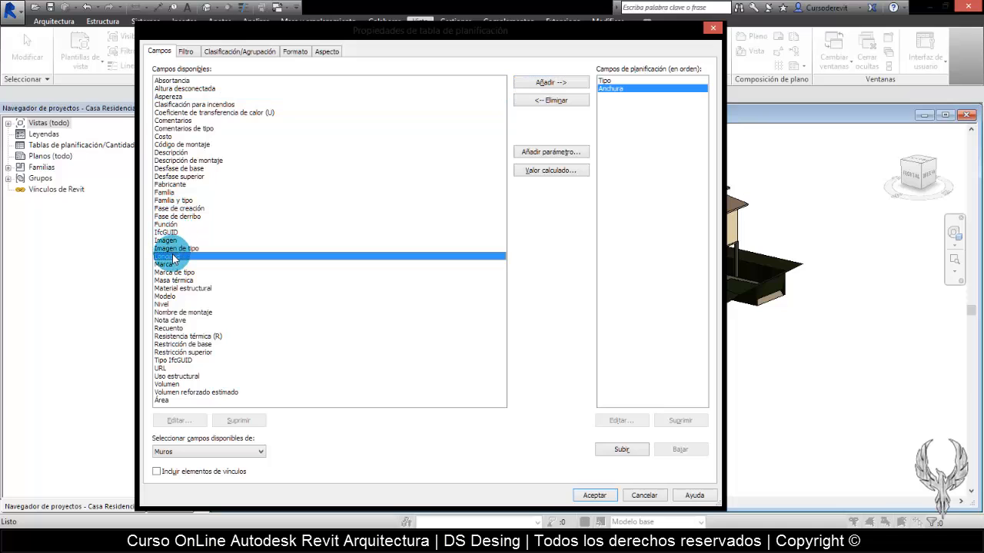
{"action": "left_click", "coordinate": [566, 84]}
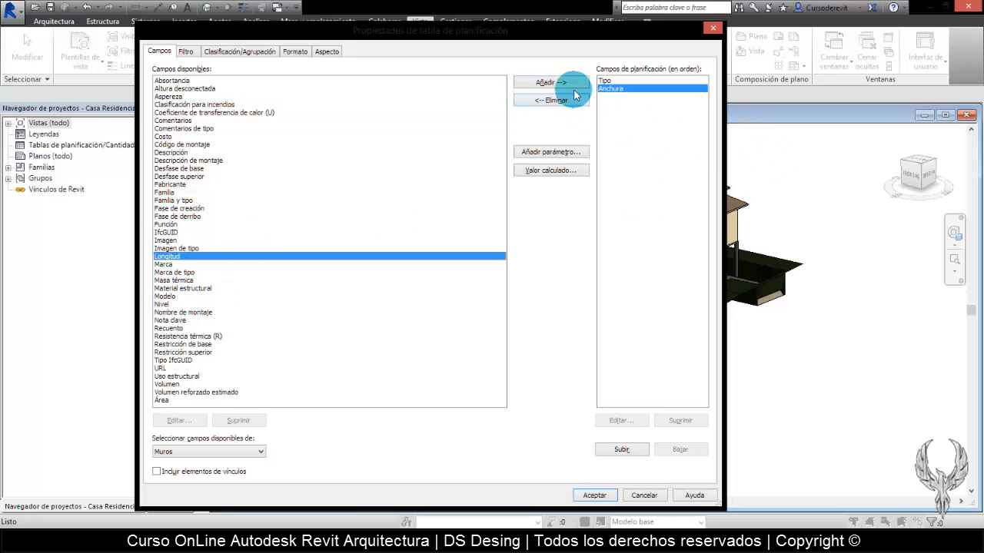
Add the Área, Restricción de base and Restricción superior fields and generate the wall schedule
{"action": "left_click", "coordinate": [164, 393]}
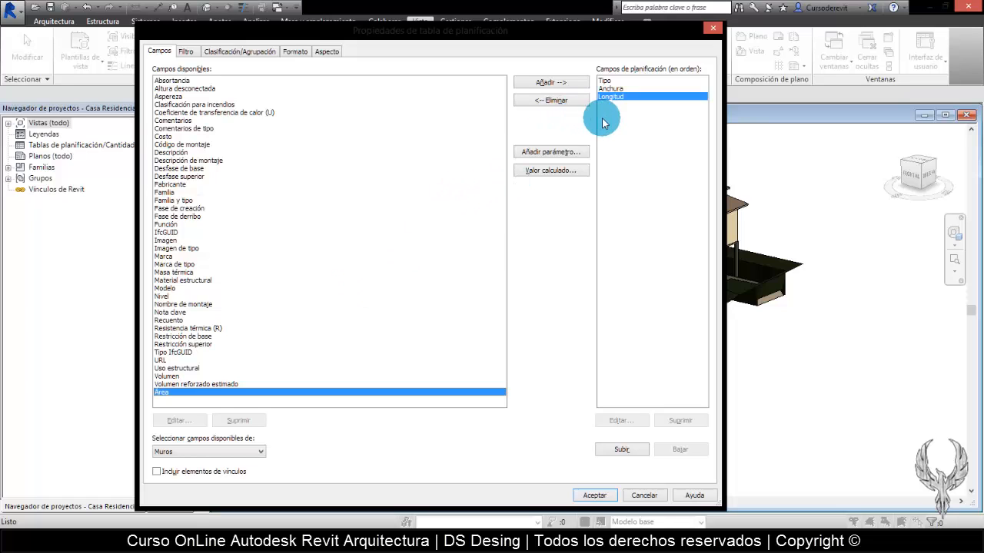
{"action": "left_click", "coordinate": [561, 86]}
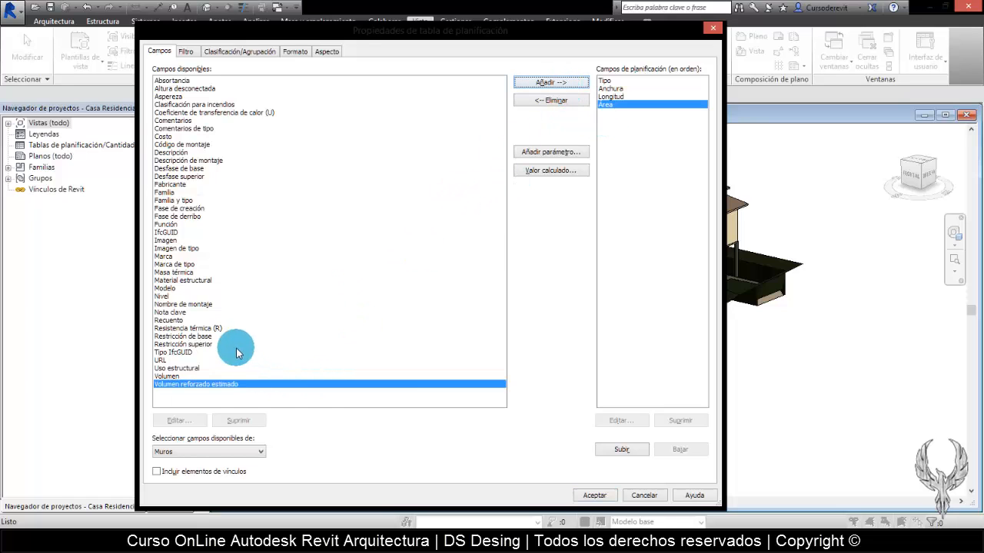
{"action": "left_click", "coordinate": [200, 337]}
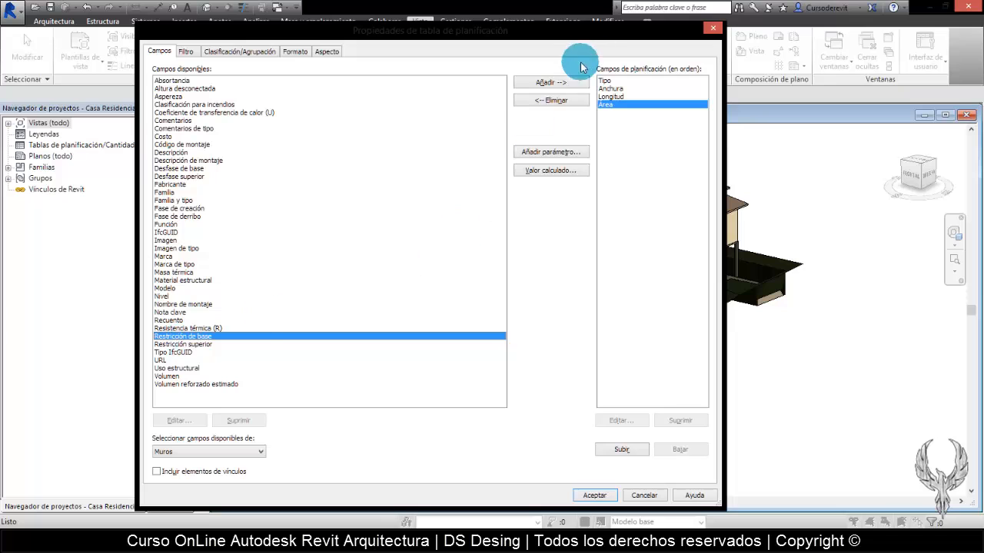
{"action": "left_click", "coordinate": [545, 82]}
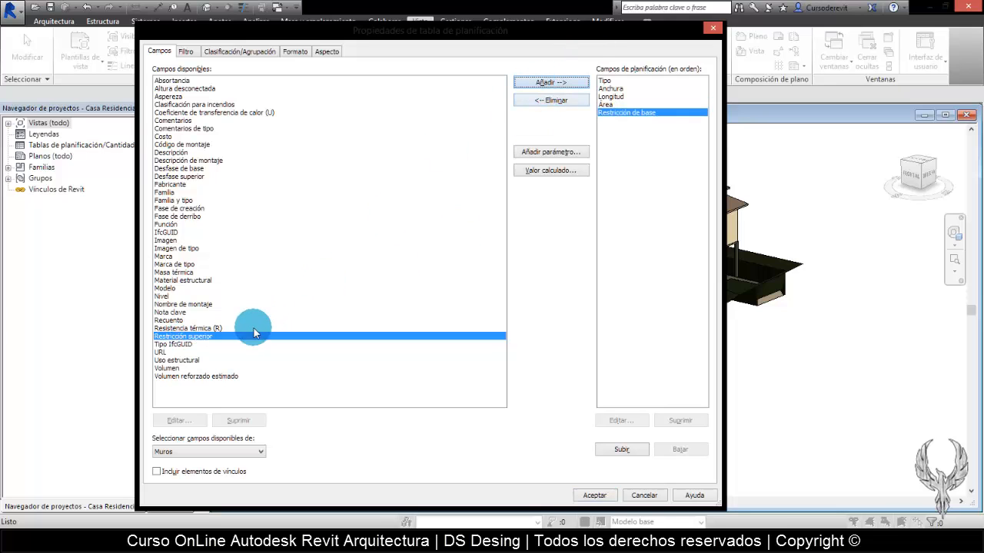
{"action": "left_click", "coordinate": [542, 81]}
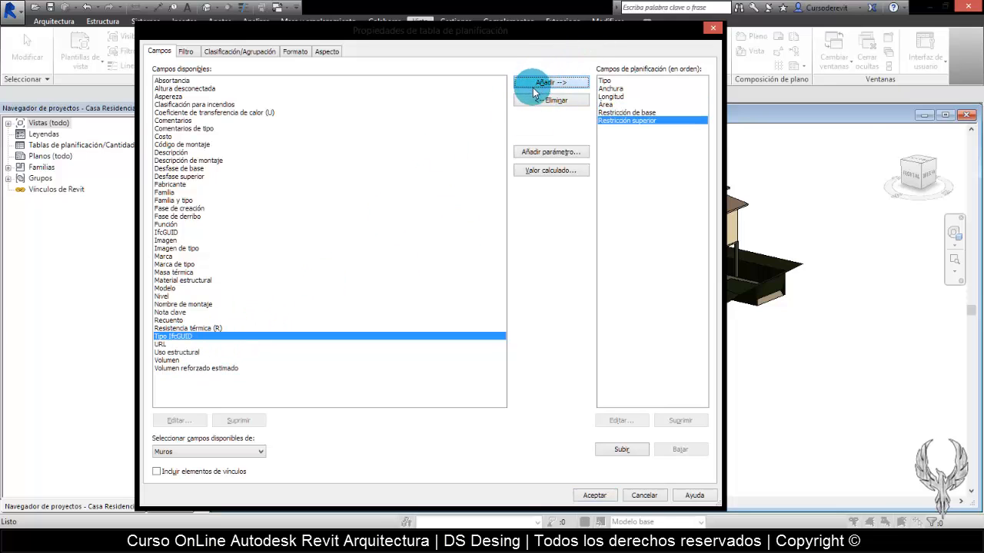
{"action": "left_click", "coordinate": [594, 496]}
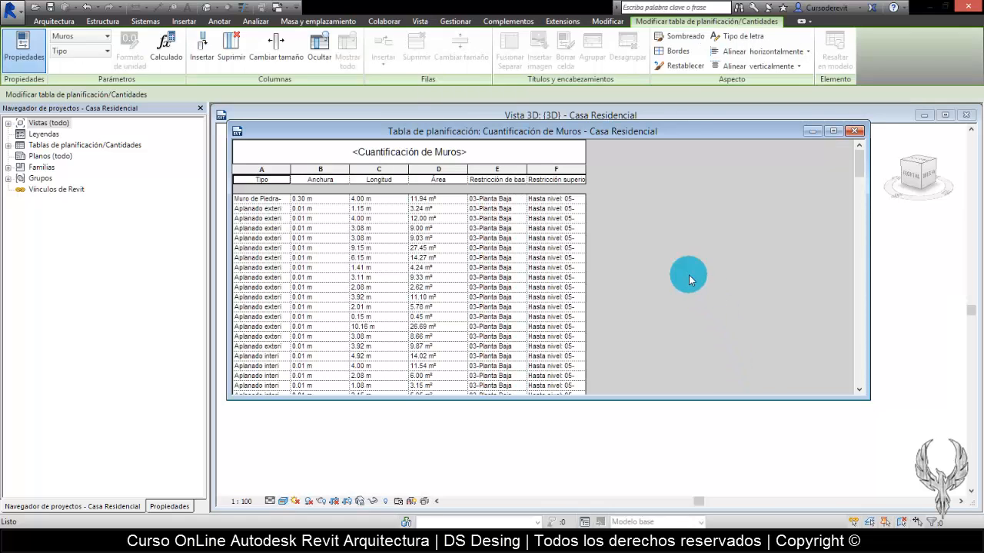
Maximize the schedule window and widen the Restricción superior, Restricción de base and Tipo columns until their text fits
{"action": "left_click", "coordinate": [834, 132]}
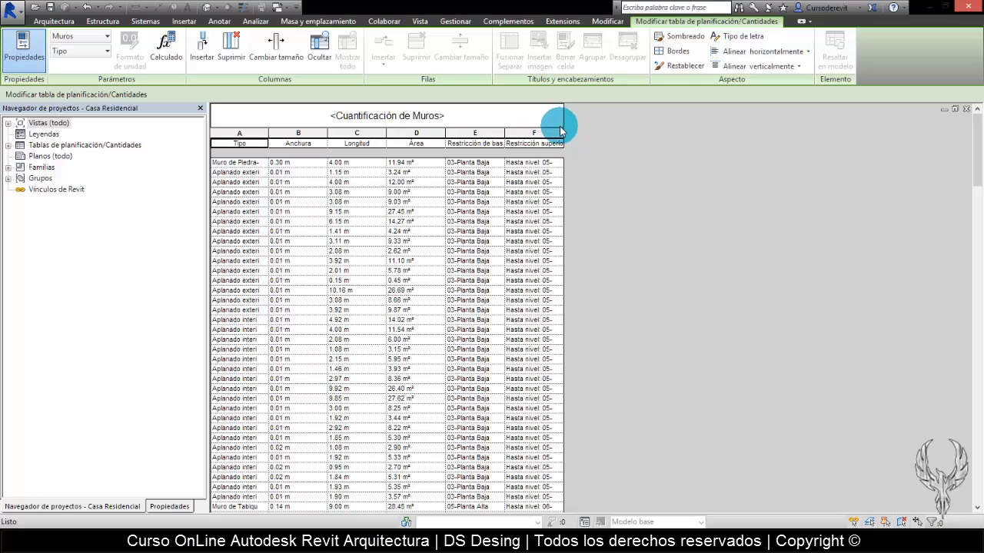
{"action": "left_click_drag", "start_coordinate": [570, 139], "coordinate": [686, 141]}
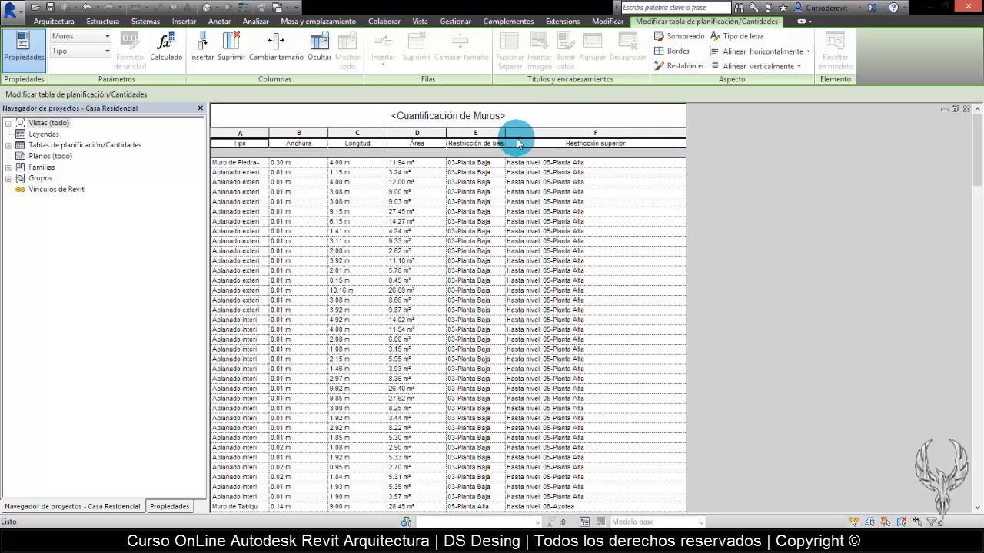
{"action": "left_click_drag", "start_coordinate": [510, 137], "coordinate": [556, 138]}
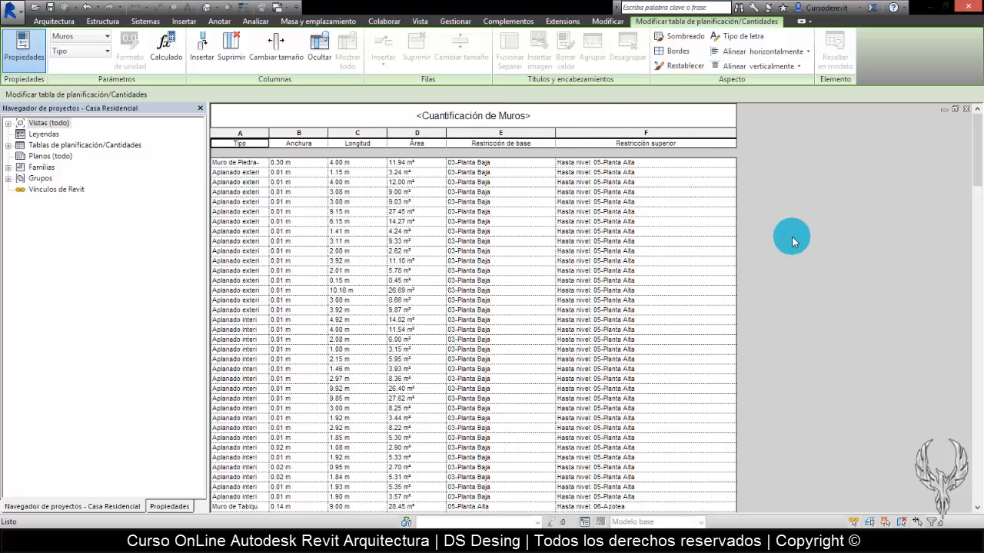
{"action": "left_click_drag", "start_coordinate": [269, 143], "coordinate": [418, 149]}
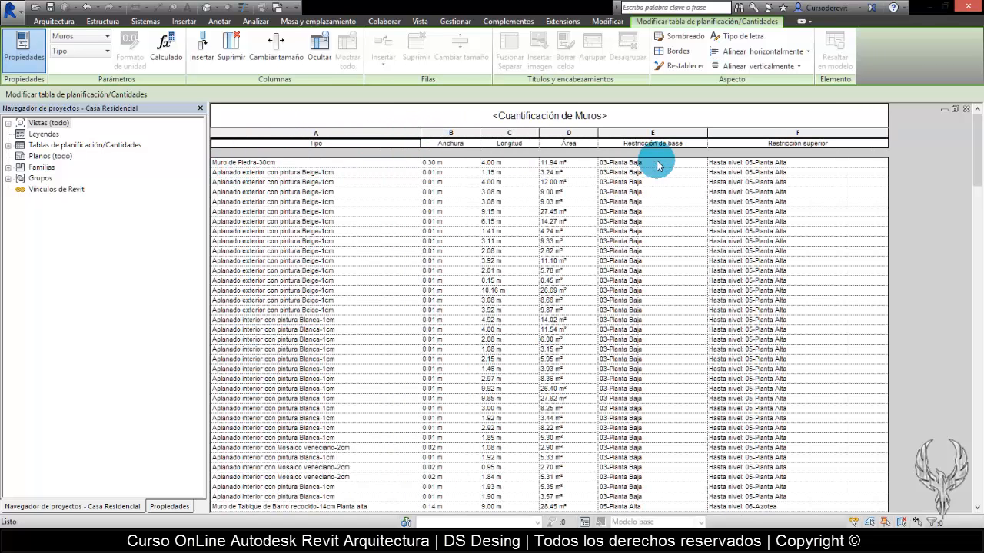
Examine the wall types and their level constraints throughout the schedule, including the foundation walls based on Nivel de dezplante
{"action": "scroll", "coordinate": [896, 254], "scroll_direction": "down", "scroll_amount": 8}
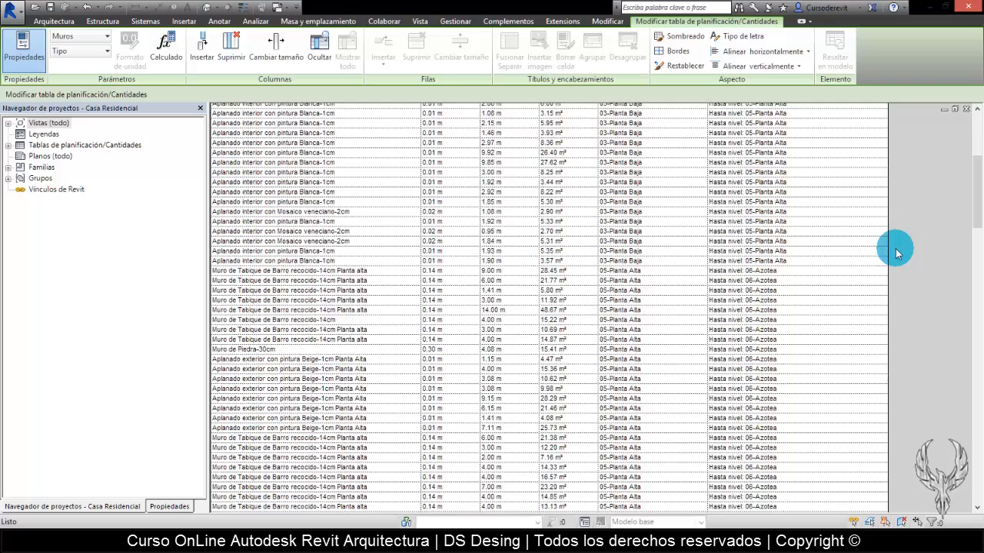
{"action": "scroll", "coordinate": [893, 249], "scroll_direction": "up", "scroll_amount": 8}
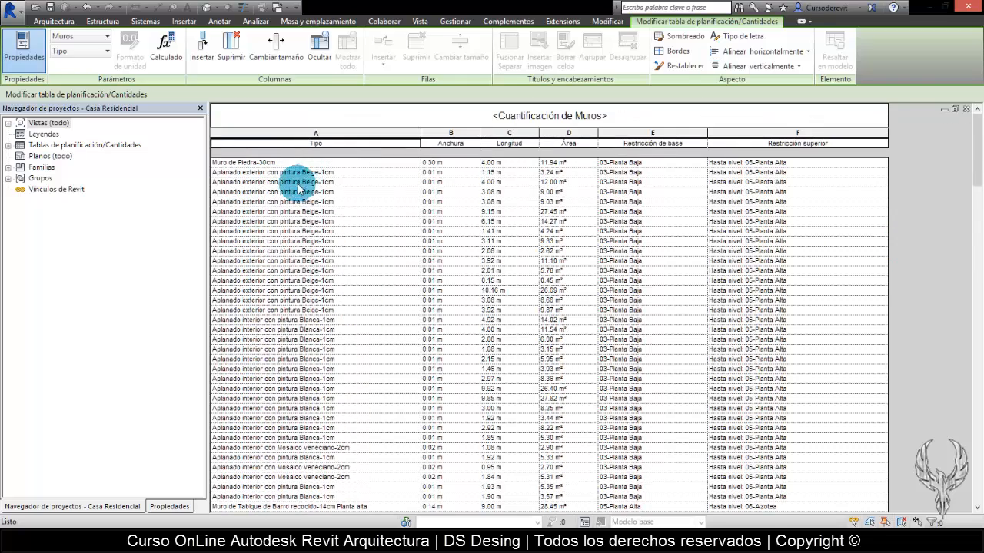
{"action": "left_click", "coordinate": [265, 172]}
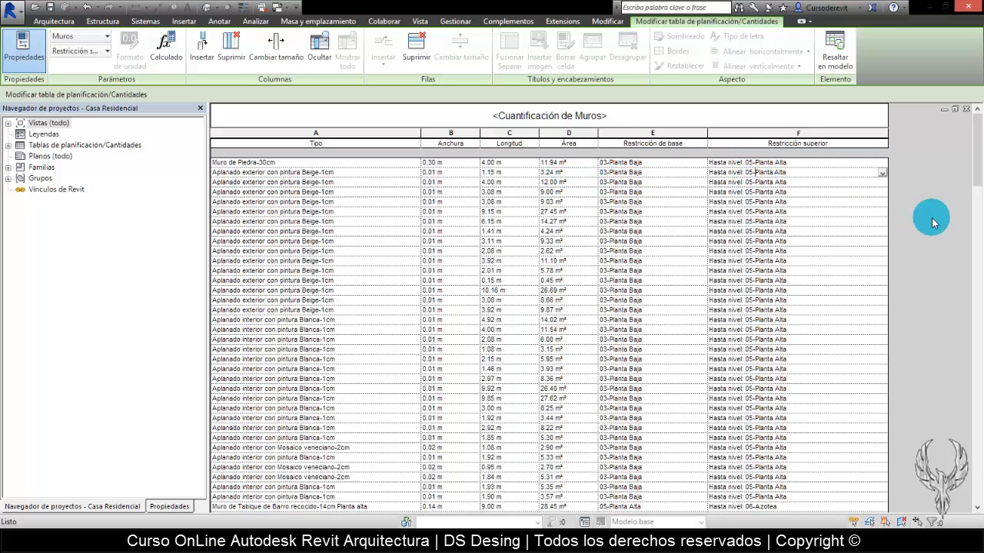
{"action": "left_click_drag", "start_coordinate": [976, 164], "coordinate": [979, 418]}
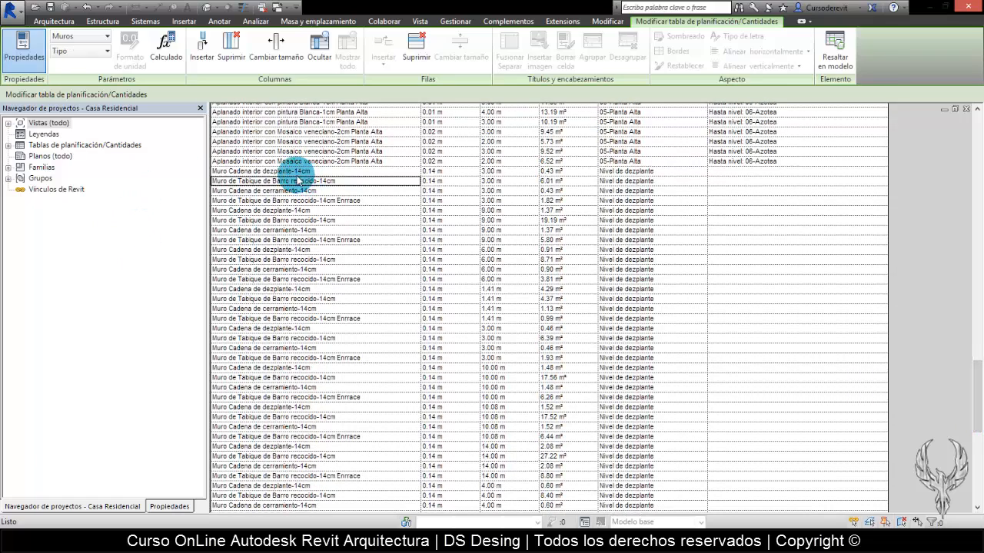
{"action": "left_click", "coordinate": [288, 171]}
{"action": "left_click", "coordinate": [275, 192]}
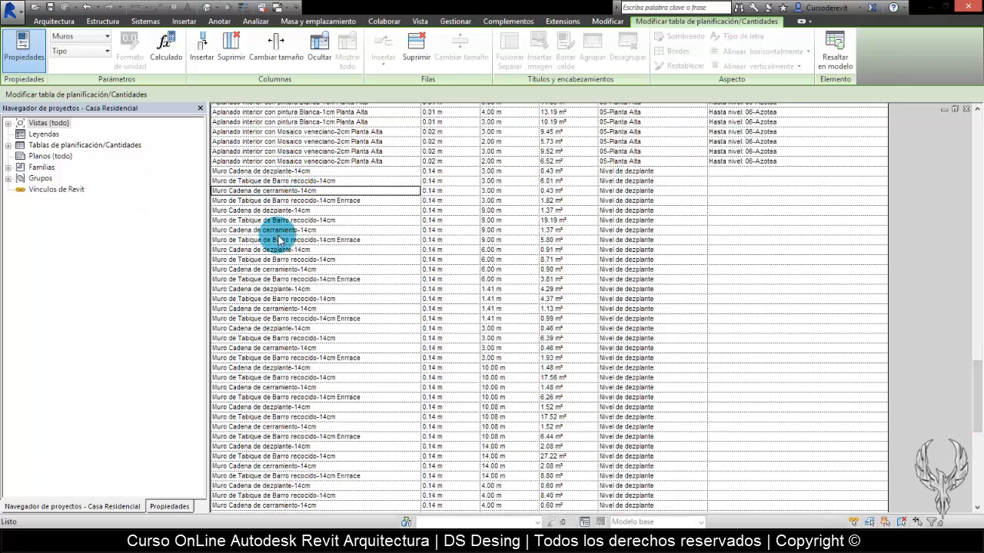
{"action": "left_click", "coordinate": [277, 239]}
{"action": "scroll", "coordinate": [306, 266], "scroll_direction": "down", "scroll_amount": 7}
{"action": "scroll", "coordinate": [306, 266], "scroll_direction": "up", "scroll_amount": 6}
{"action": "scroll", "coordinate": [660, 202], "scroll_direction": "up", "scroll_amount": 3}
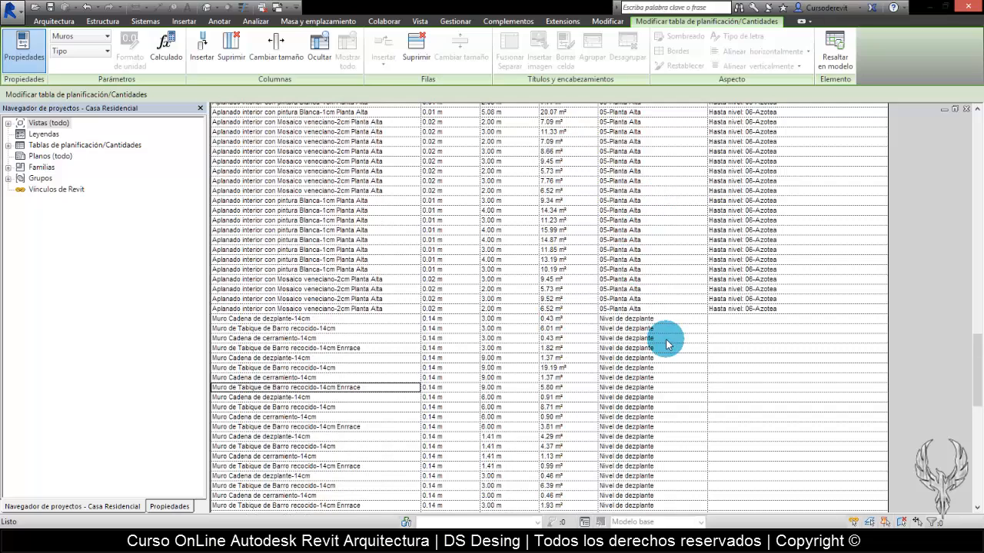
Check the base and top constraints of the last three walls at the end of the schedule
{"action": "scroll", "coordinate": [660, 338], "scroll_direction": "down", "scroll_amount": 15}
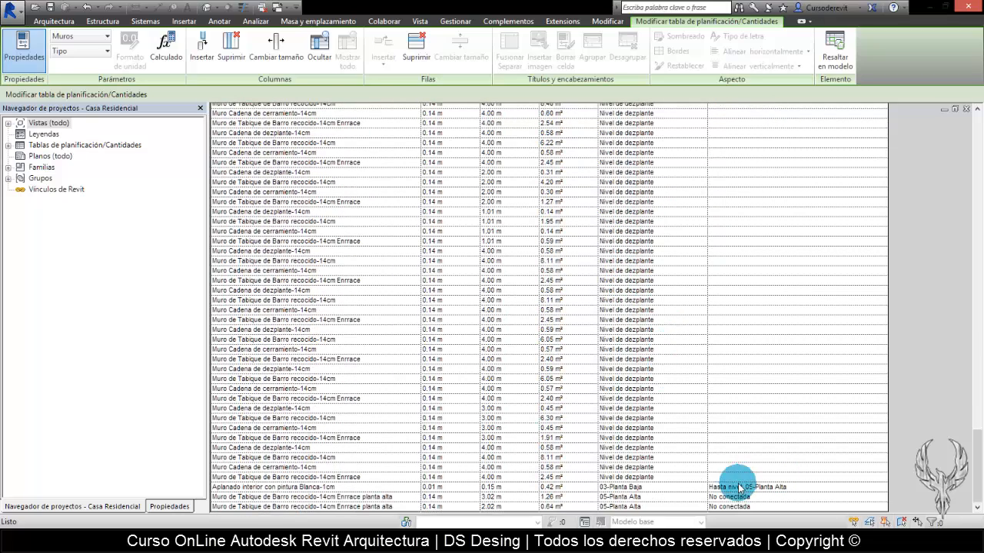
{"action": "left_click", "coordinate": [671, 507]}
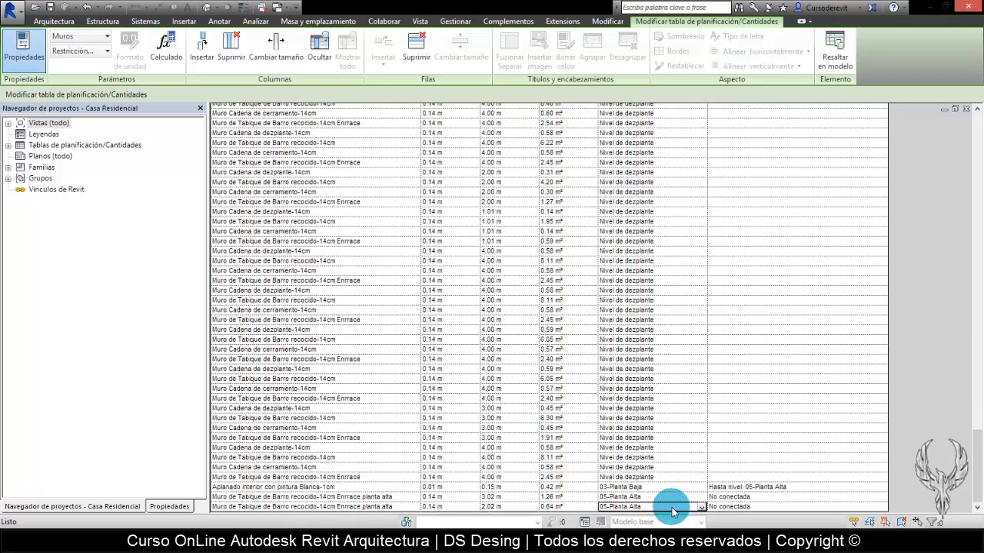
{"action": "left_click", "coordinate": [678, 489]}
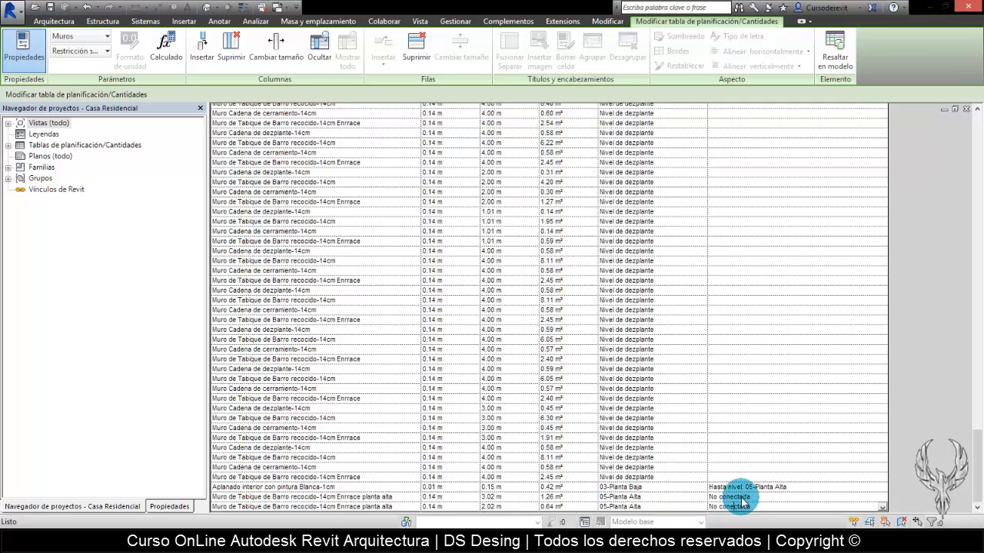
{"action": "left_click", "coordinate": [740, 498]}
{"action": "left_click", "coordinate": [823, 489]}
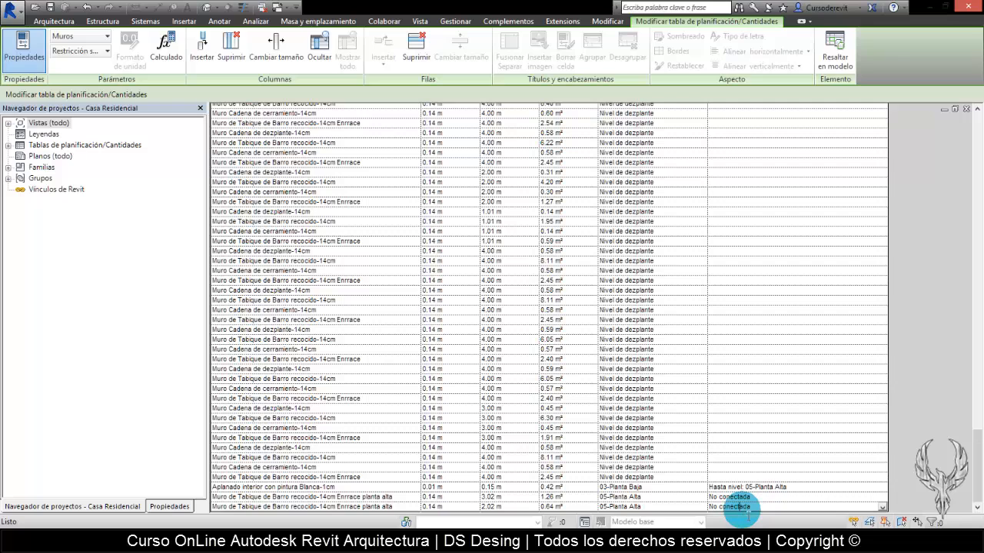
Highlight the schedule's last wall in the 3D model and examine its location beside the balcony railing
{"action": "left_click", "coordinate": [833, 54]}
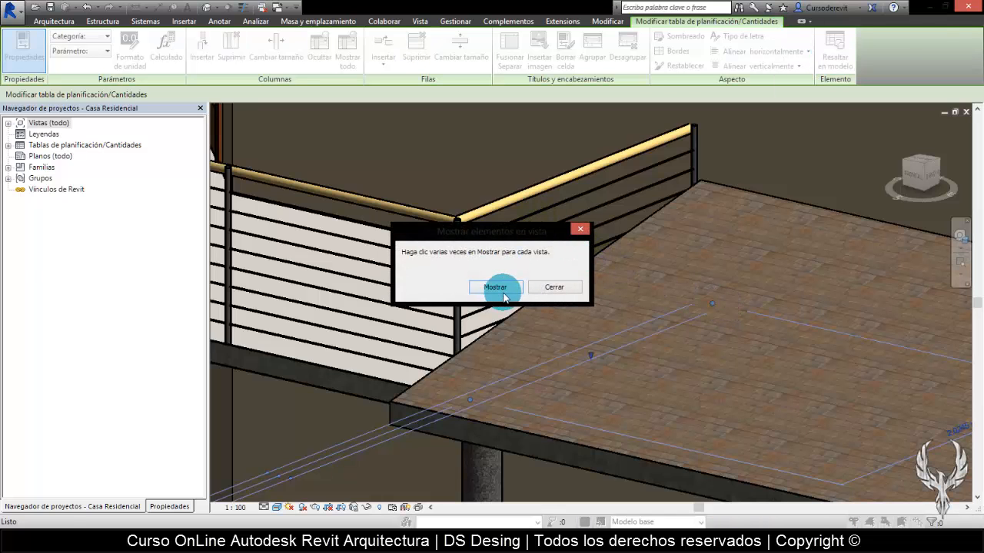
{"action": "left_click", "coordinate": [495, 287]}
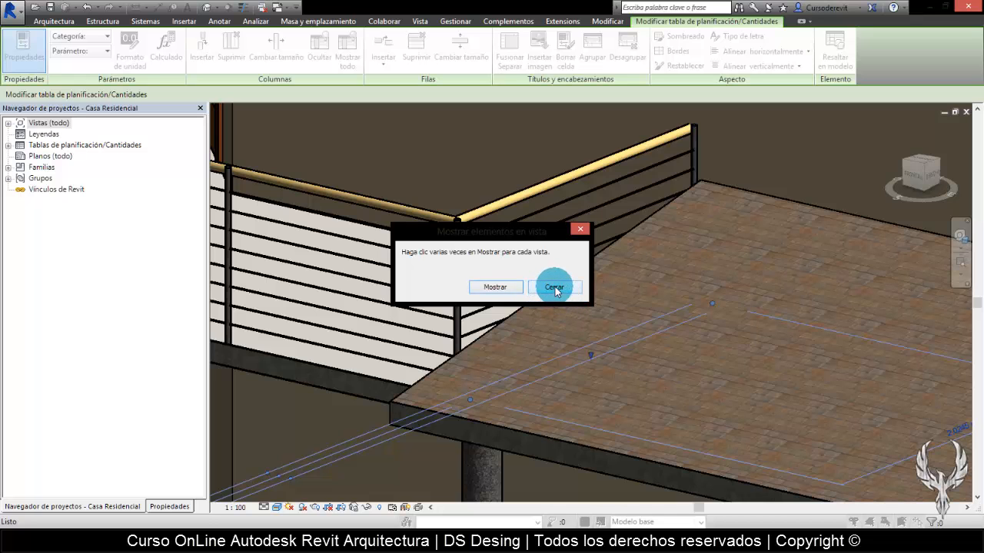
{"action": "left_click", "coordinate": [555, 286]}
{"action": "middle_click_drag", "start_coordinate": [560, 325], "coordinate": [663, 325], "text": "shift"}
{"action": "middle_click_drag", "start_coordinate": [750, 285], "coordinate": [603, 303], "text": "shift"}
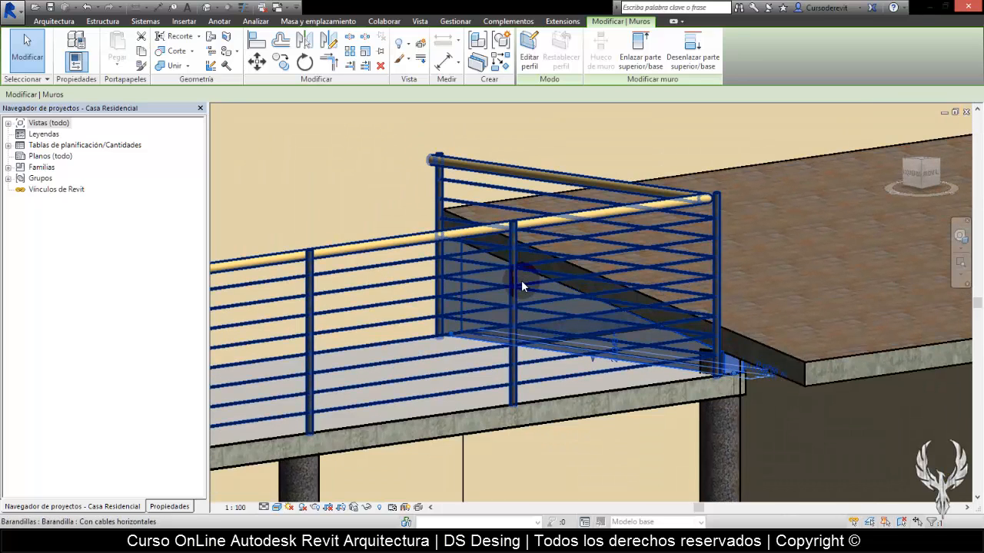
Close the 3D view and restore the Cuantificación de Muros schedule to full size
{"action": "key", "text": "w"}
{"action": "key", "text": "t"}
{"action": "left_click", "coordinate": [671, 281]}
{"action": "left_click", "coordinate": [657, 265]}
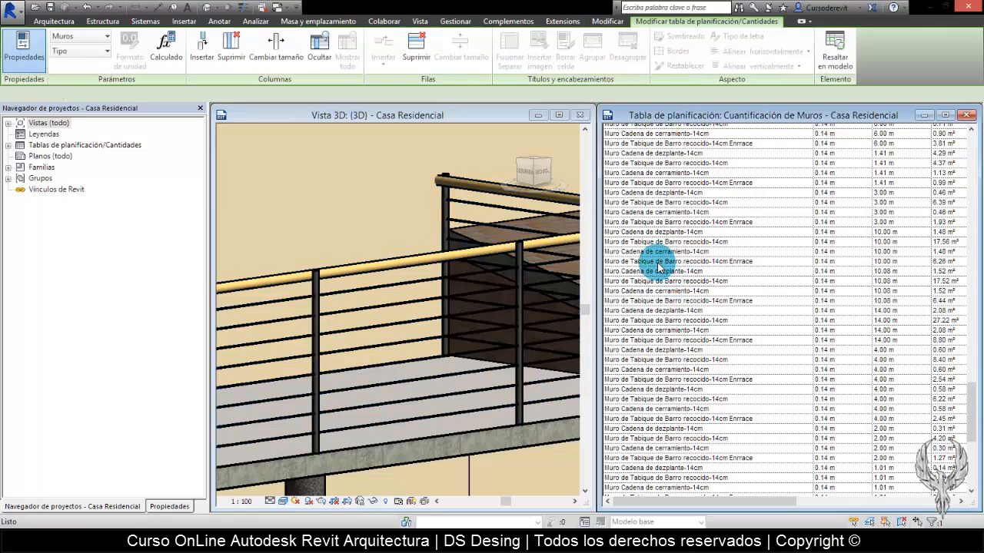
{"action": "scroll", "coordinate": [657, 265], "scroll_direction": "up", "scroll_amount": 10}
{"action": "scroll", "coordinate": [658, 265], "scroll_direction": "up", "scroll_amount": 5}
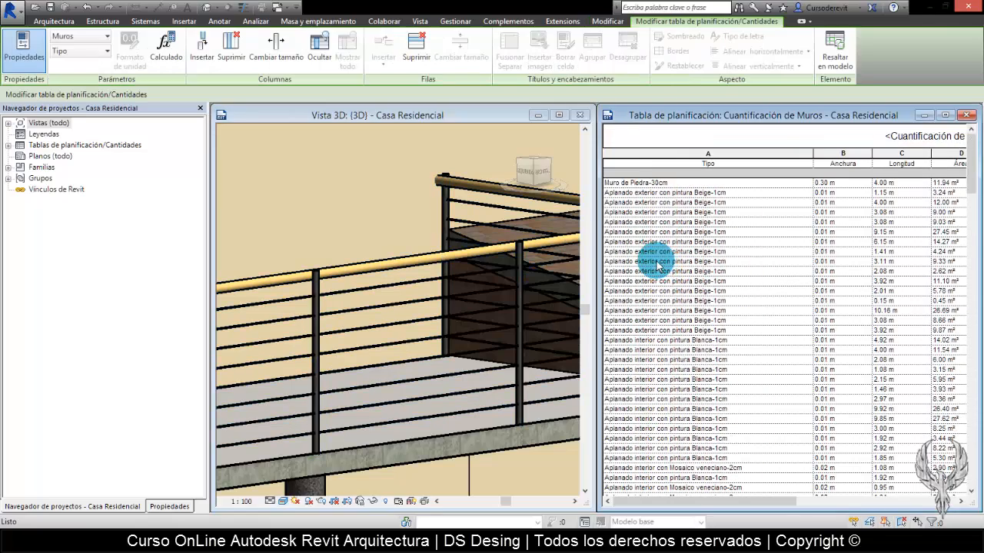
{"action": "left_click", "coordinate": [580, 115]}
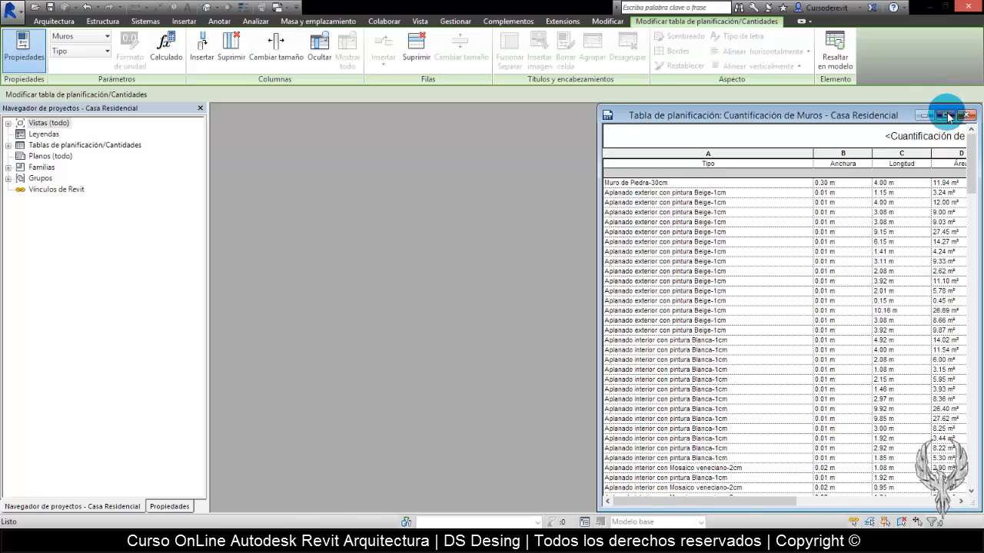
{"action": "left_click", "coordinate": [949, 116]}
{"action": "scroll", "coordinate": [939, 279], "scroll_direction": "down", "scroll_amount": 5}
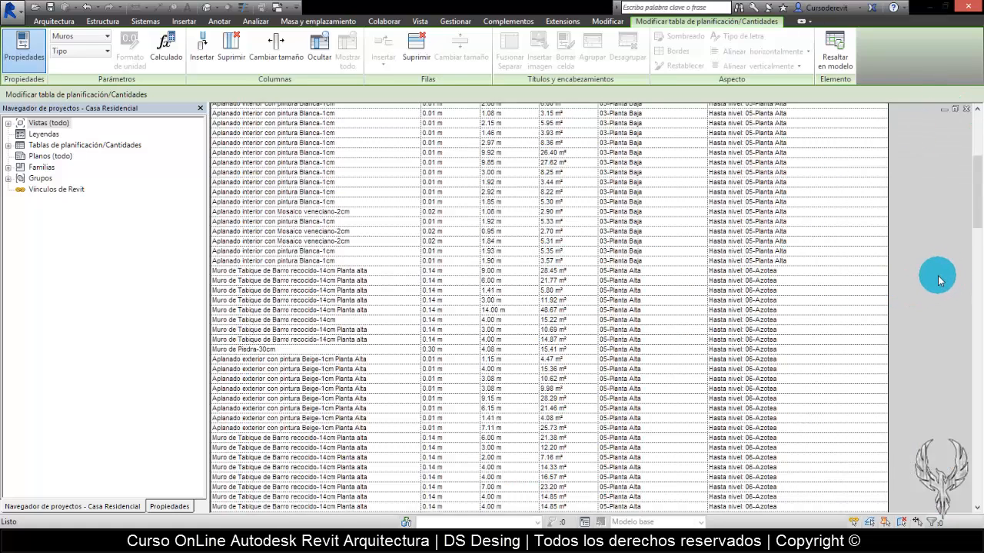
{"action": "scroll", "coordinate": [939, 279], "scroll_direction": "up", "scroll_amount": 5}
Change the Tipo column heading to "Concepto de Obra" in the schedule's format settings
{"action": "left_click", "coordinate": [169, 506]}
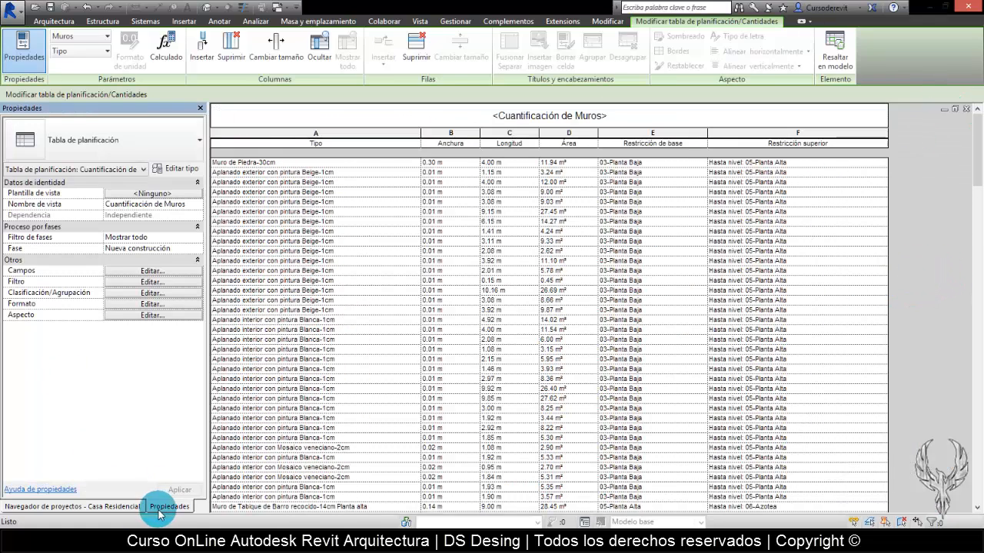
{"action": "left_click", "coordinate": [164, 305]}
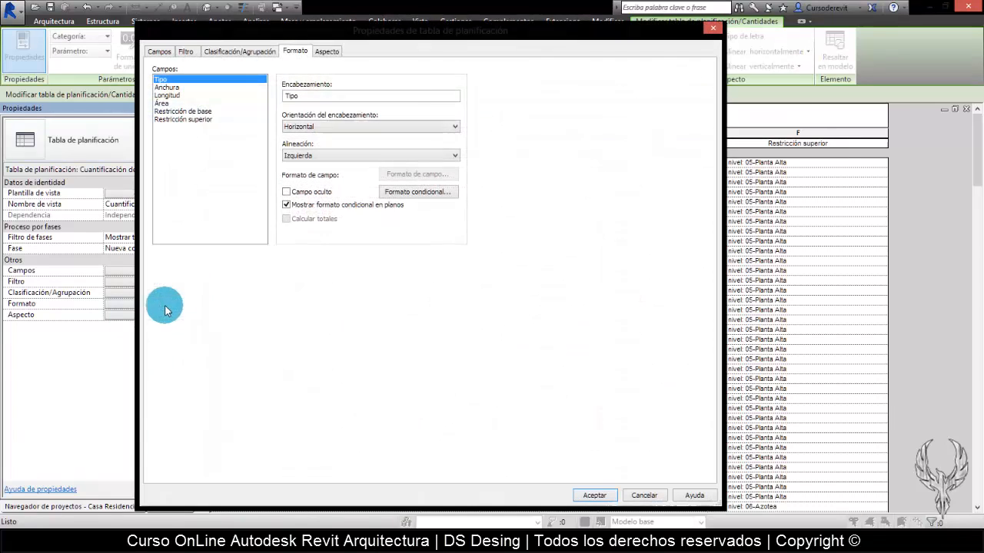
{"action": "left_click", "coordinate": [391, 132]}
{"action": "left_click", "coordinate": [424, 136]}
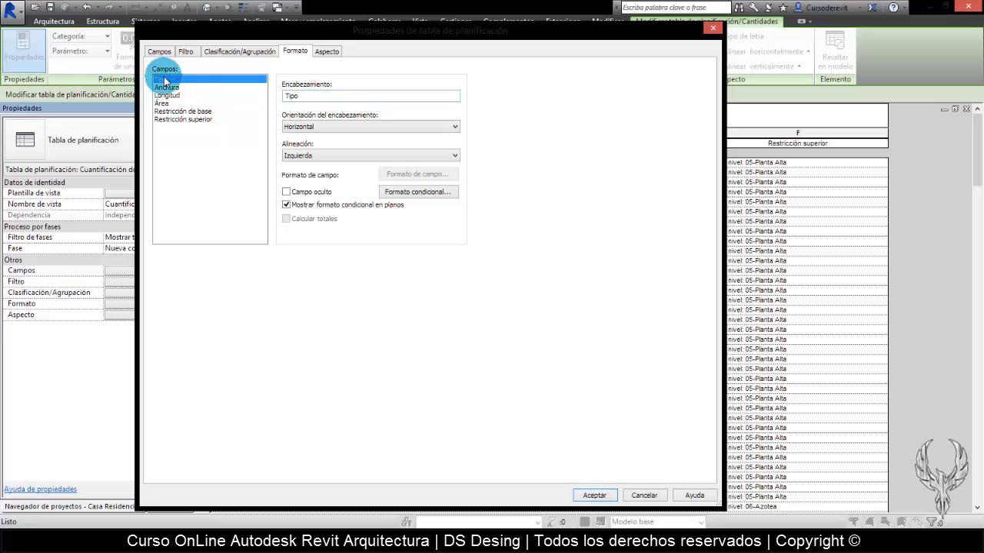
{"action": "left_click", "coordinate": [411, 158]}
{"action": "left_click", "coordinate": [395, 48]}
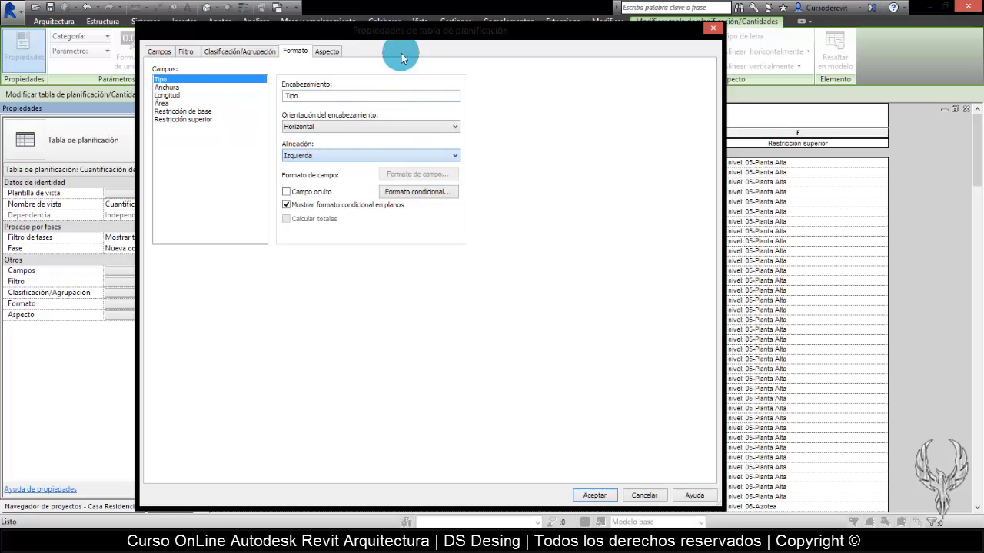
{"action": "left_click_drag", "start_coordinate": [452, 29], "coordinate": [742, 91]}
{"action": "left_click", "coordinate": [591, 147]}
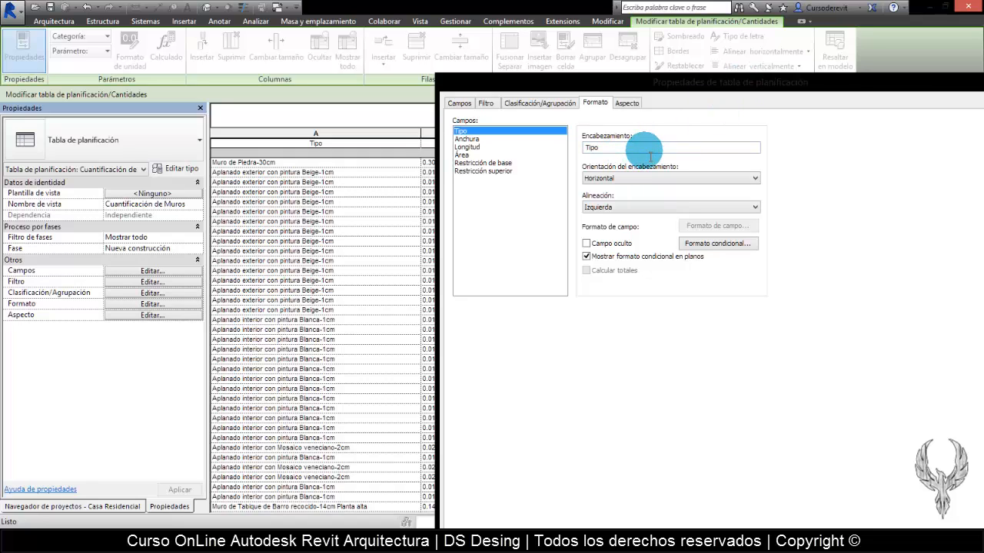
{"action": "double_click", "coordinate": [594, 147]}
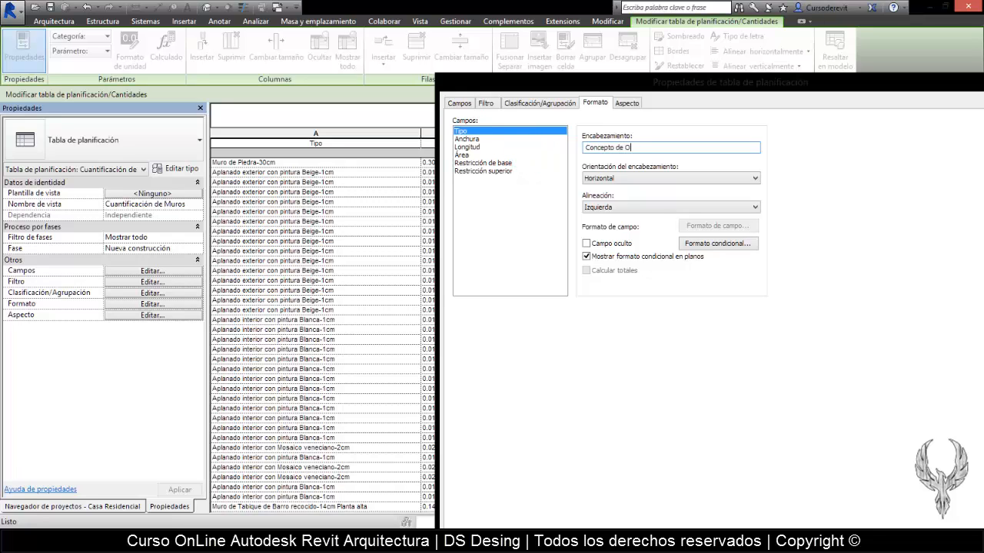
{"action": "left_click_drag", "start_coordinate": [646, 91], "coordinate": [584, 39]}
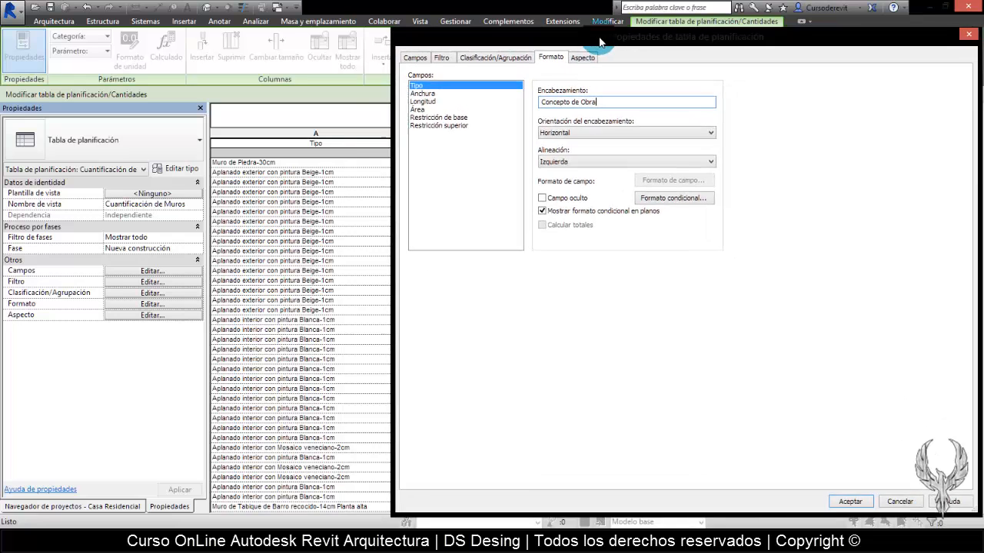
{"action": "left_click", "coordinate": [836, 495]}
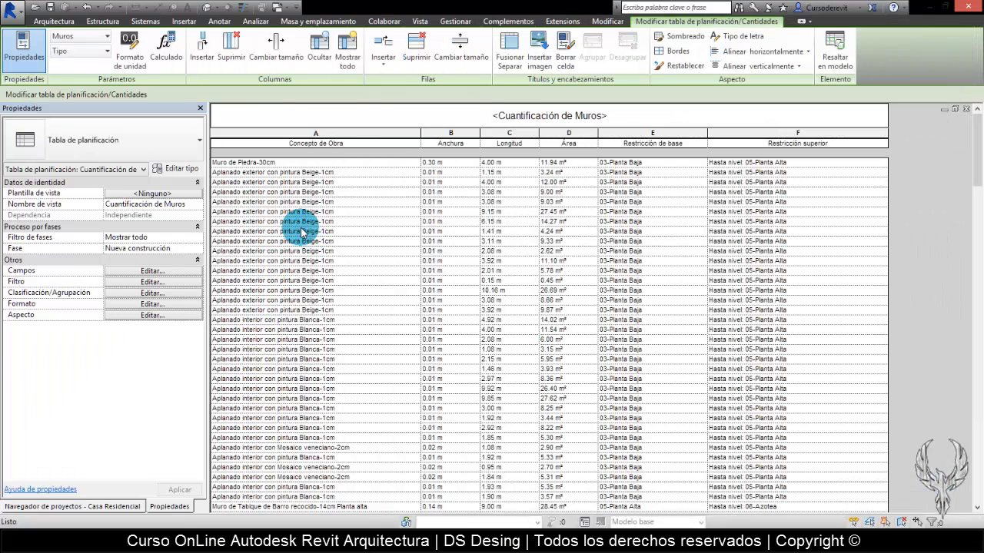
Set the heading orientation of the Concepto de Obra column to Vertical
{"action": "left_click", "coordinate": [349, 146]}
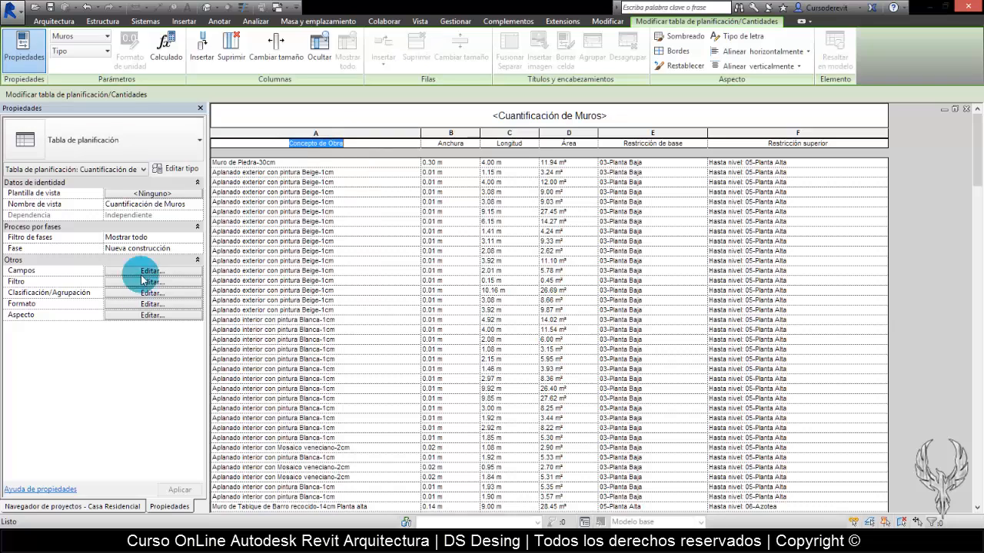
{"action": "left_click", "coordinate": [153, 304]}
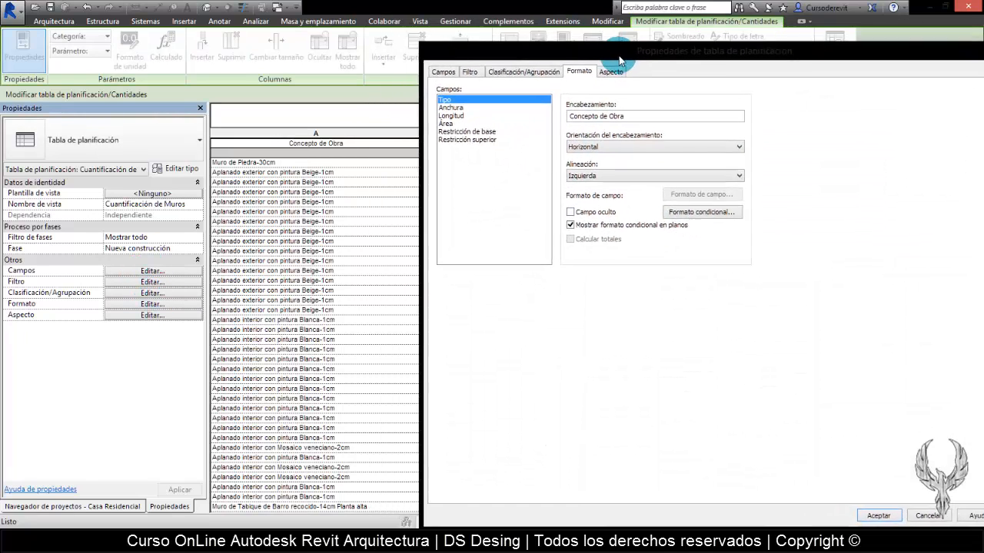
{"action": "left_click", "coordinate": [692, 155]}
{"action": "left_click", "coordinate": [645, 173]}
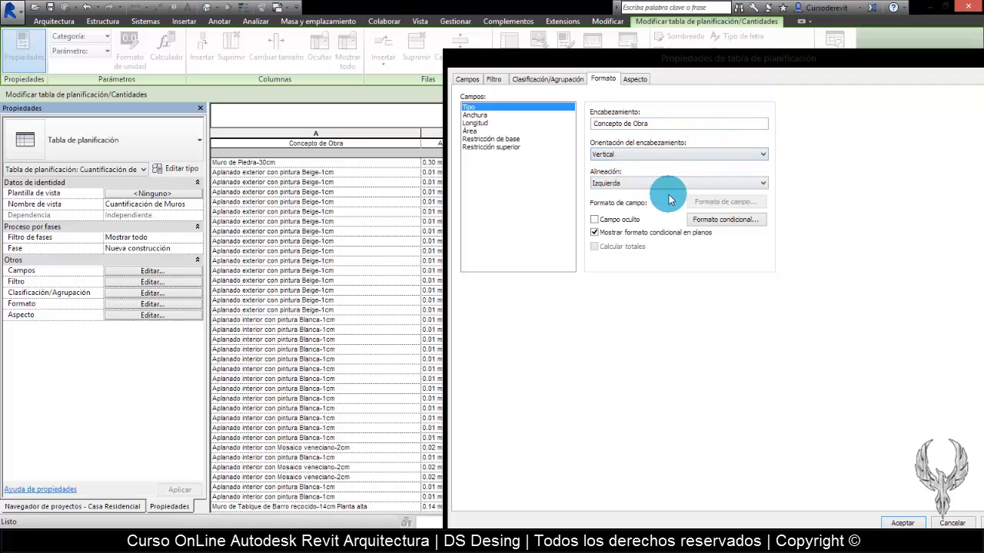
{"action": "left_click", "coordinate": [902, 522]}
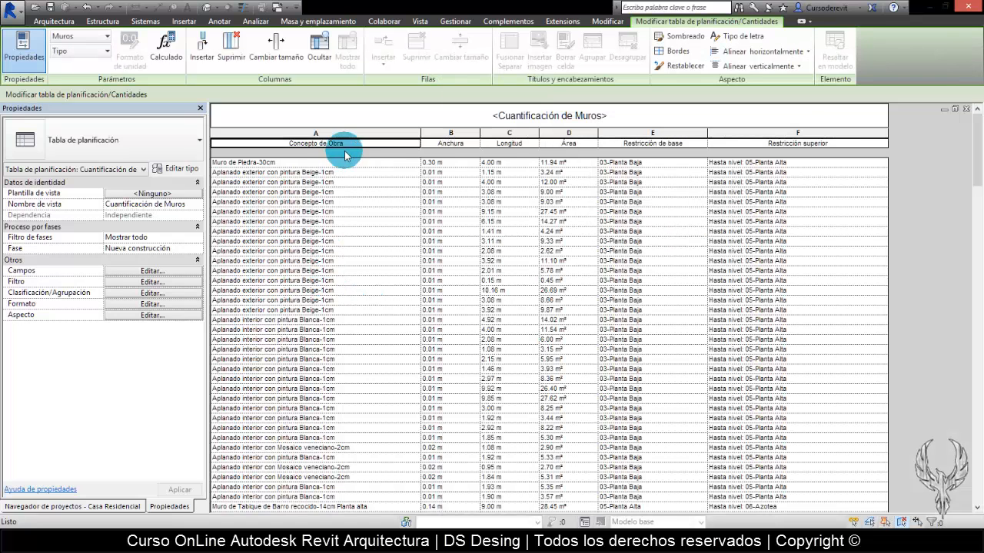
Set the alignment of the Concepto de Obra column to Centro
{"action": "left_click", "coordinate": [164, 304]}
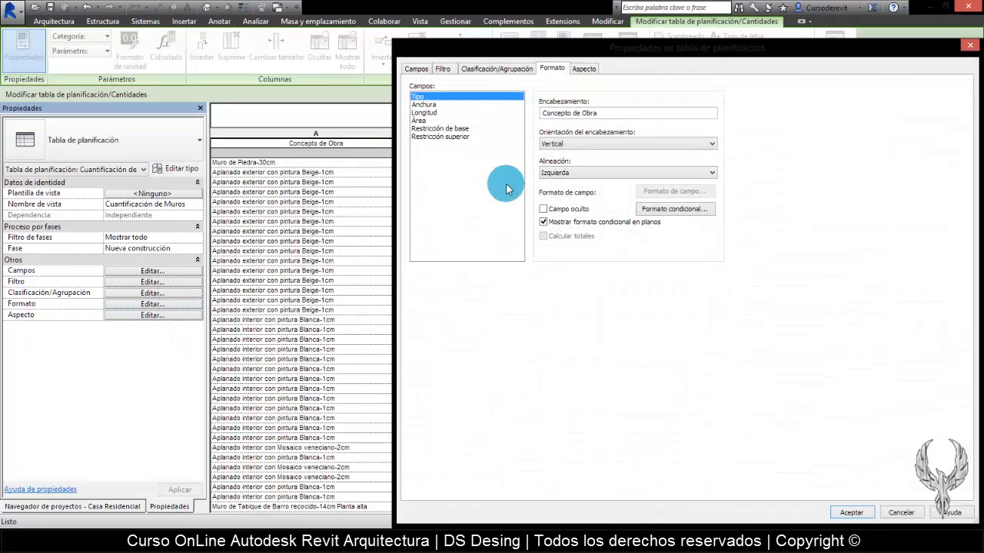
{"action": "left_click", "coordinate": [578, 173]}
{"action": "left_click", "coordinate": [582, 192]}
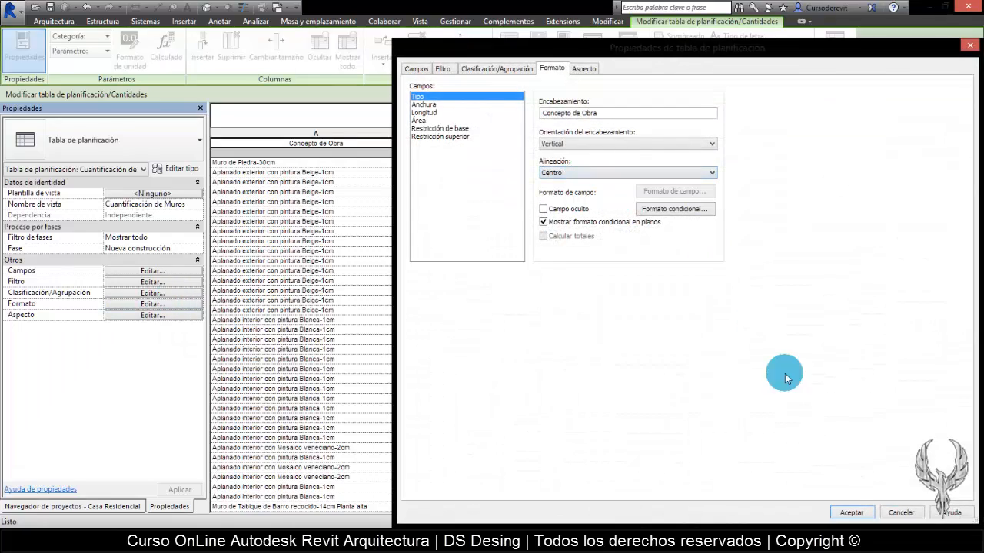
{"action": "left_click", "coordinate": [851, 512]}
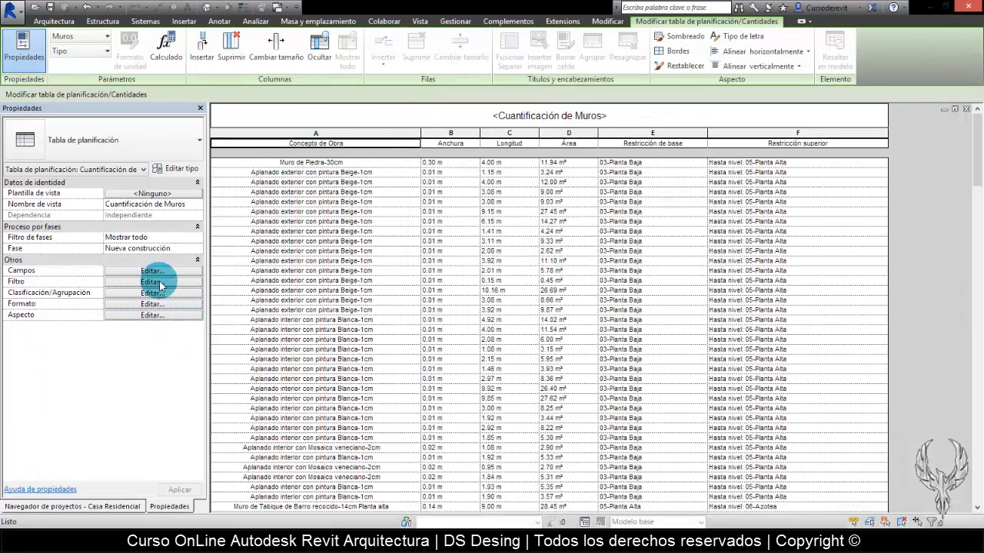
Enable total calculation for the Anchura, Longitud and Área fields in the schedule format
{"action": "left_click", "coordinate": [137, 305]}
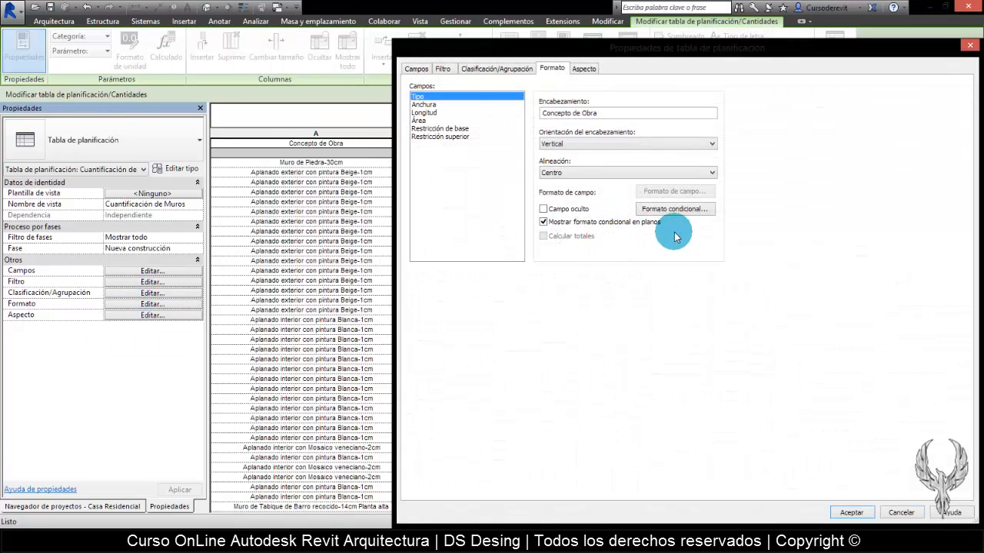
{"action": "left_click", "coordinate": [438, 97]}
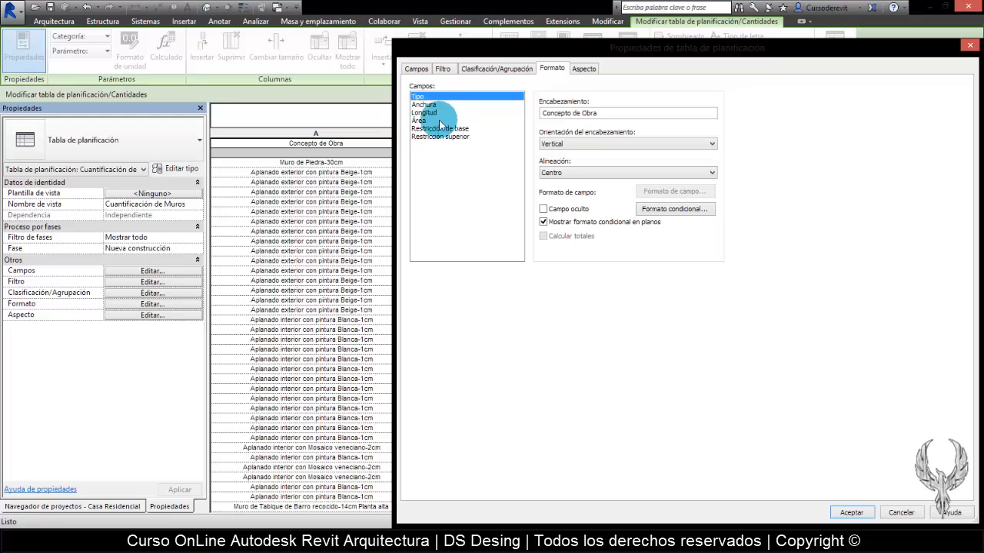
{"action": "left_click", "coordinate": [425, 106]}
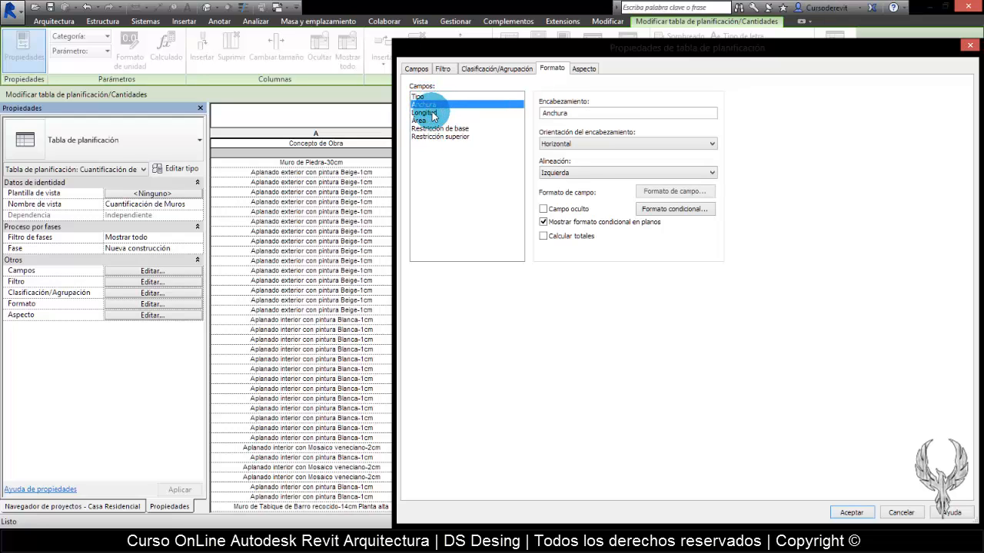
{"action": "left_click", "coordinate": [544, 237]}
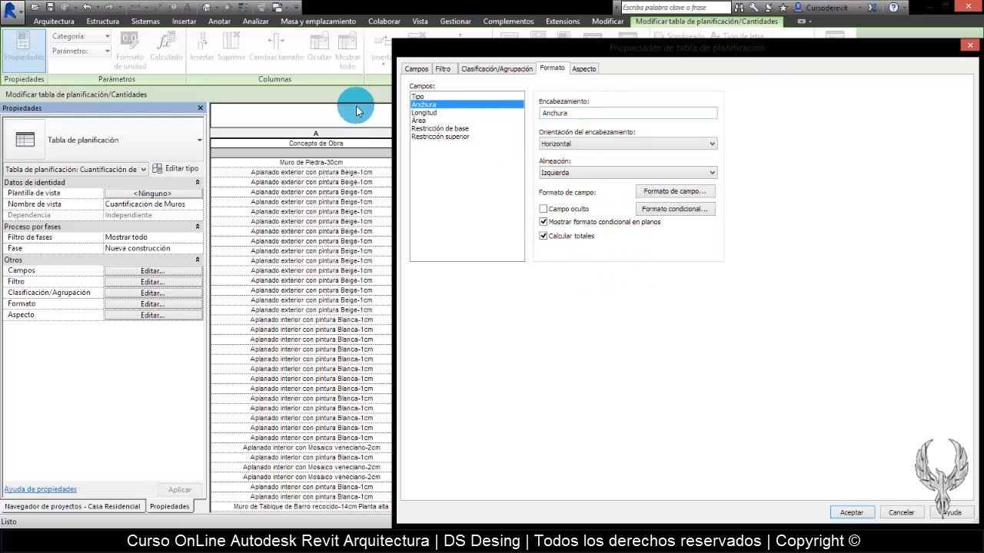
{"action": "left_click", "coordinate": [461, 112]}
{"action": "left_click", "coordinate": [544, 236]}
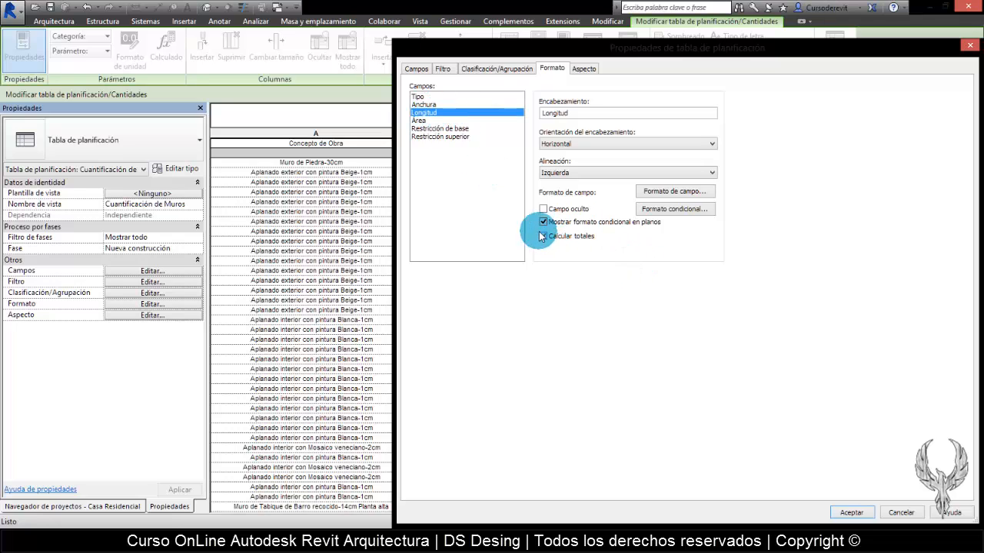
{"action": "left_click", "coordinate": [419, 122]}
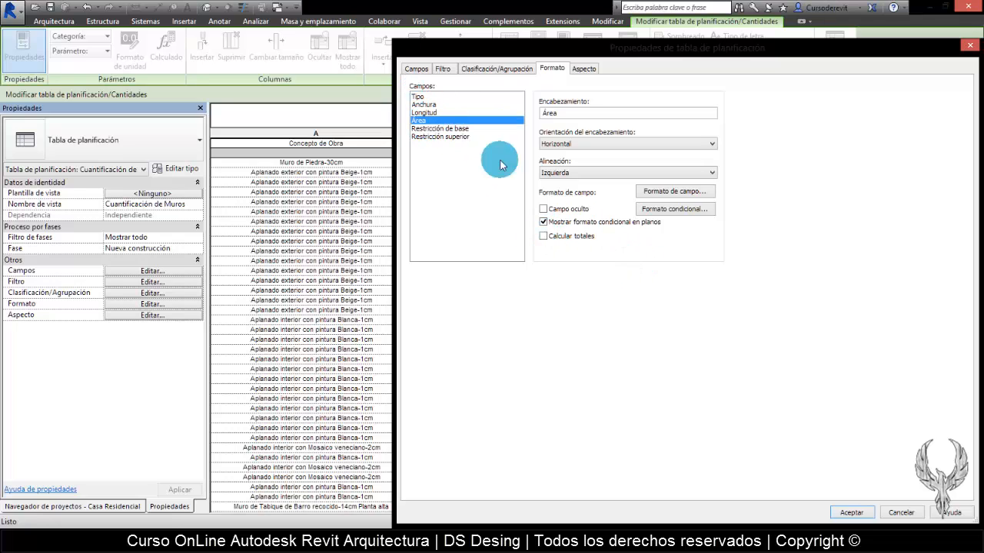
{"action": "left_click", "coordinate": [543, 237]}
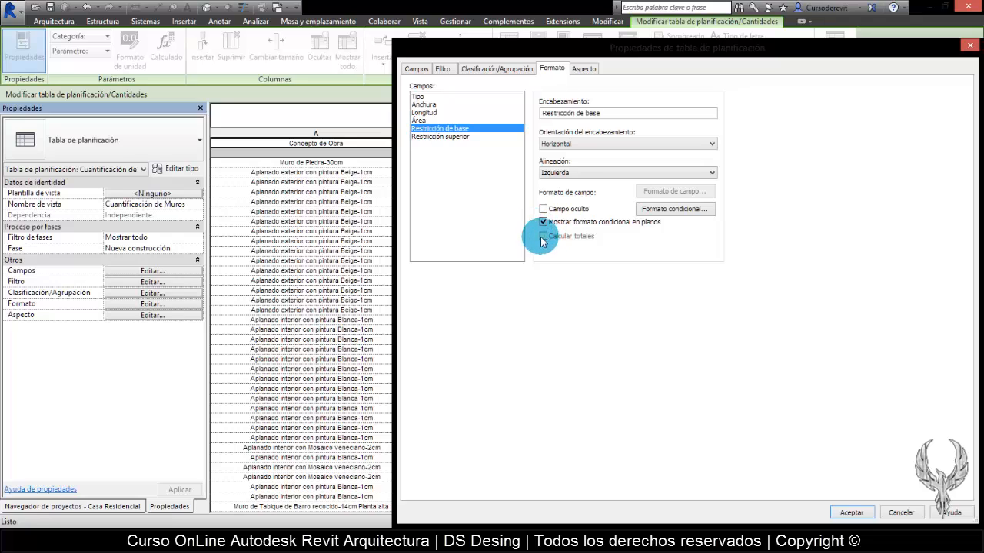
Change the Restricción de base heading to "Nivel de Colocación" and the Restricción superior heading to "Nivel superior"
{"action": "left_click", "coordinate": [440, 136]}
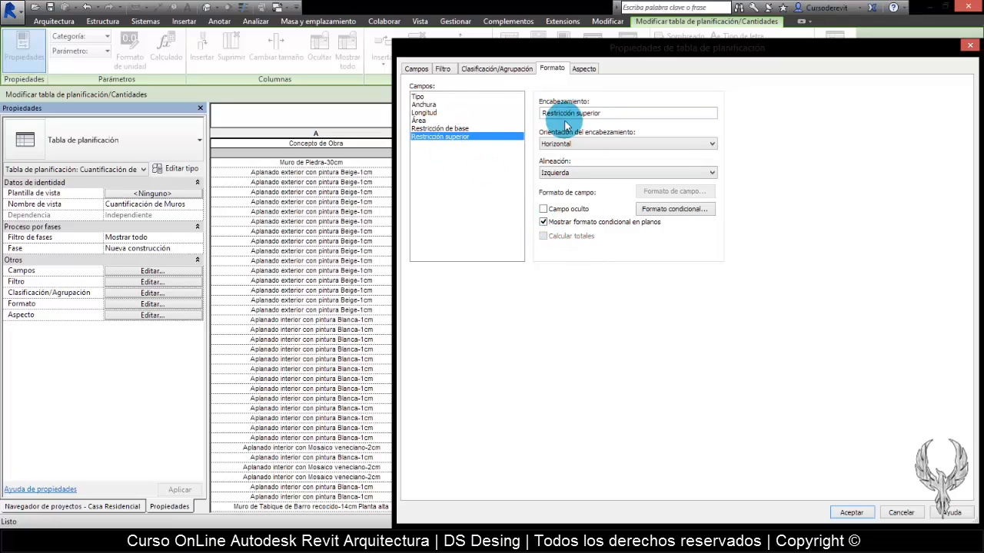
{"action": "left_click", "coordinate": [443, 128]}
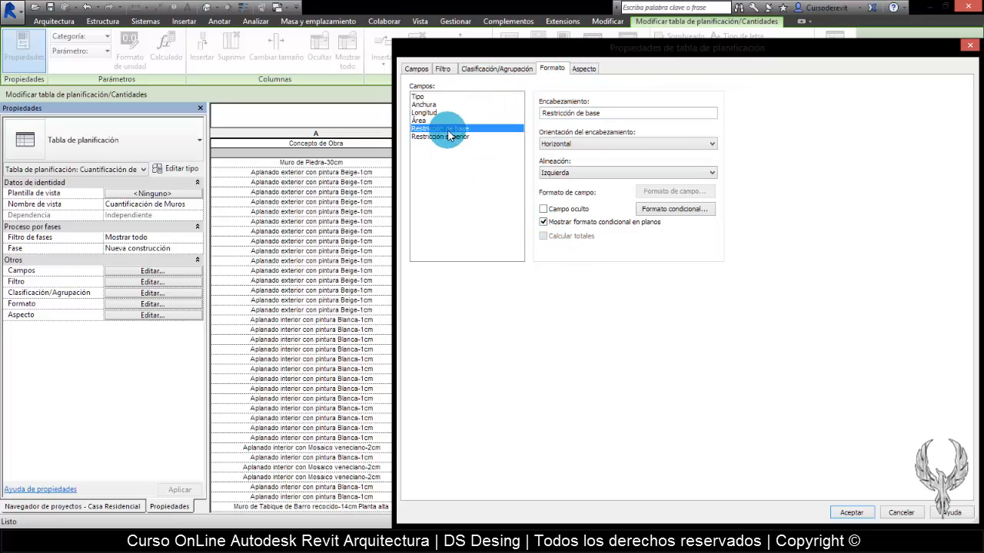
{"action": "left_click_drag", "start_coordinate": [622, 115], "coordinate": [447, 117]}
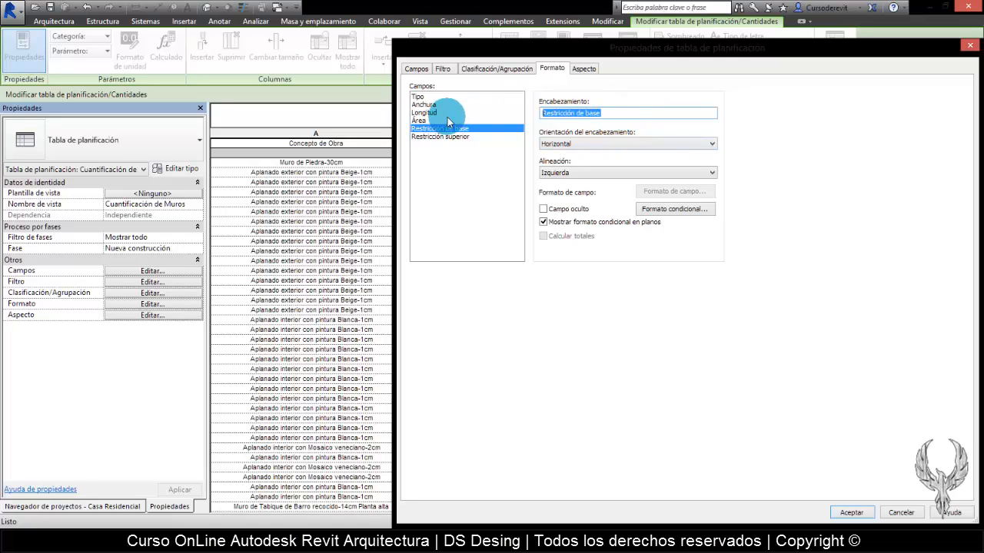
{"action": "type", "text": "Nivel de Colocación"}
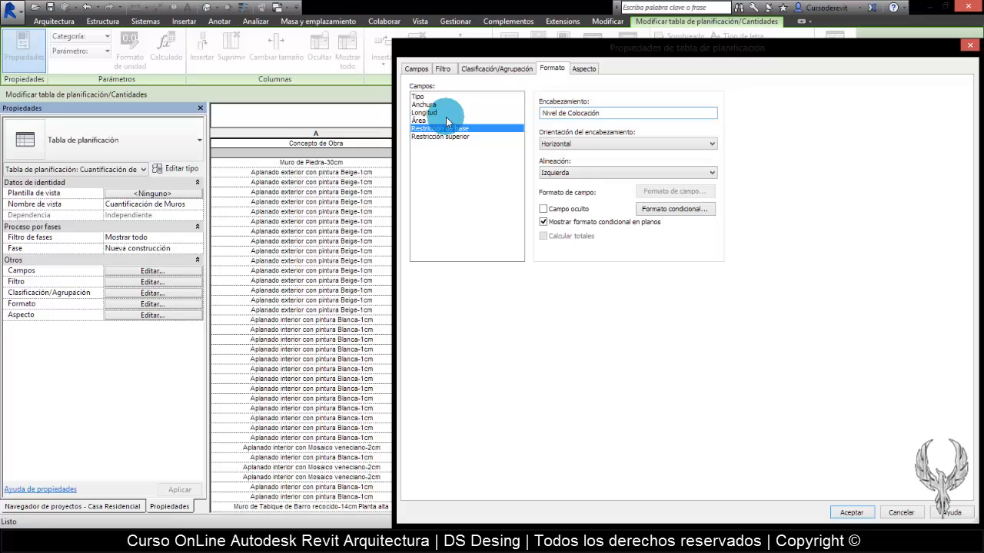
{"action": "left_click", "coordinate": [439, 136]}
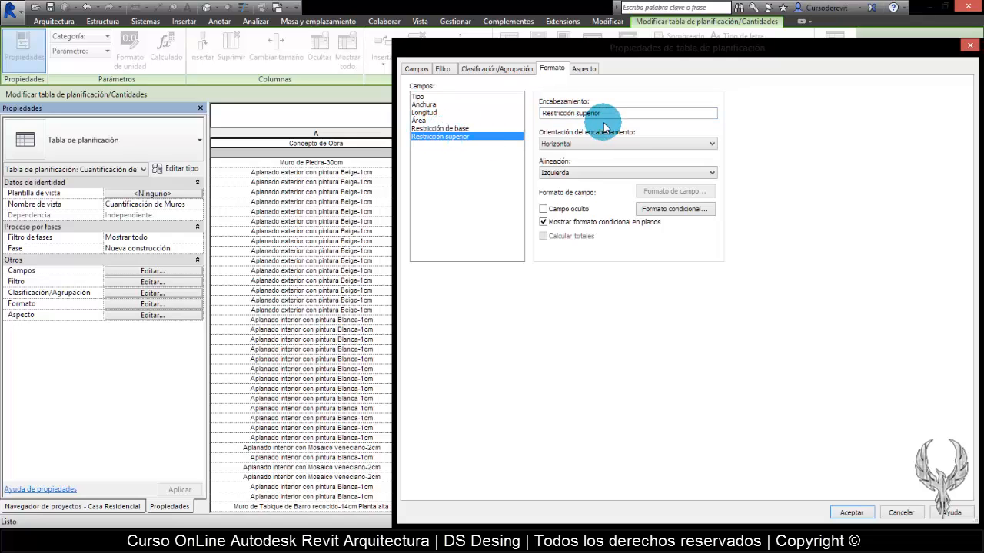
{"action": "left_click_drag", "start_coordinate": [614, 121], "coordinate": [509, 114]}
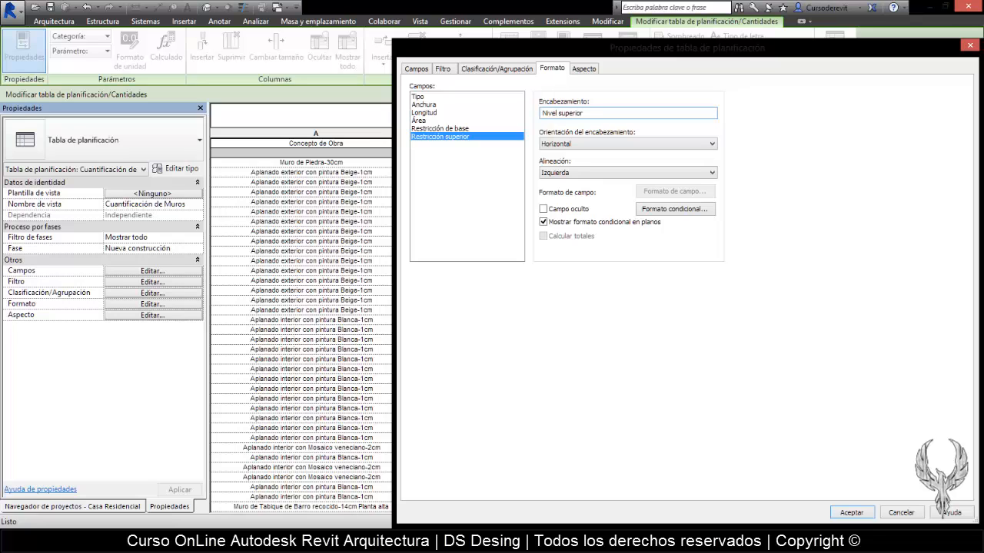
Apply the column format changes to the wall schedule and look through its rows
{"action": "left_click", "coordinate": [851, 512]}
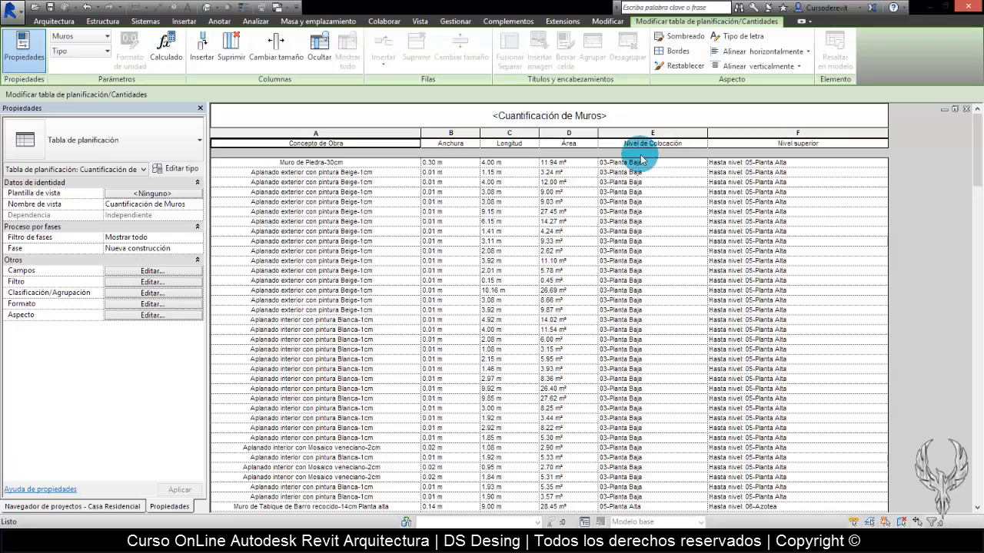
{"action": "scroll", "coordinate": [692, 164], "scroll_direction": "down", "scroll_amount": 10}
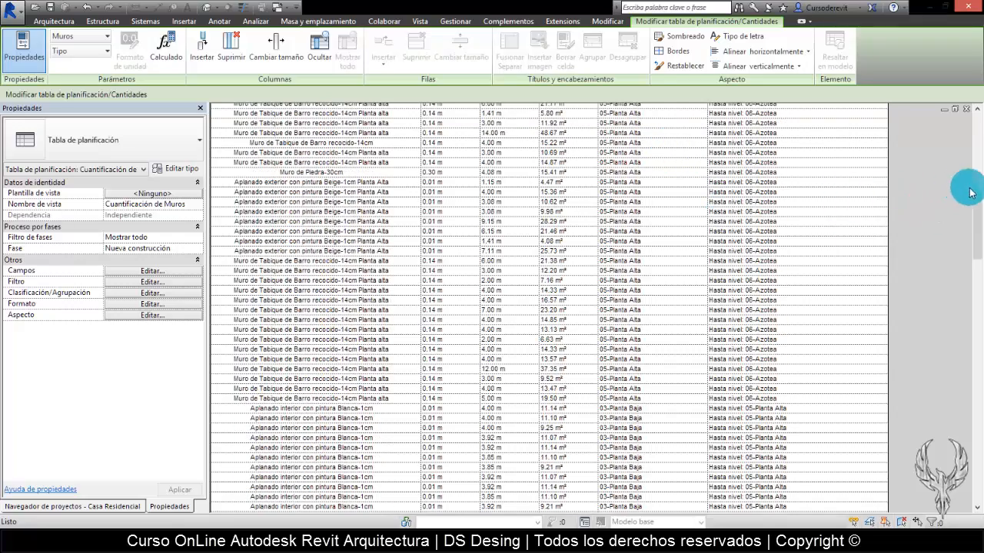
{"action": "left_click_drag", "start_coordinate": [971, 192], "coordinate": [971, 80]}
{"action": "left_click_drag", "start_coordinate": [977, 198], "coordinate": [965, 113]}
Examine the text style options for the title, headings and body text in the schedule's appearance settings
{"action": "left_click", "coordinate": [142, 318]}
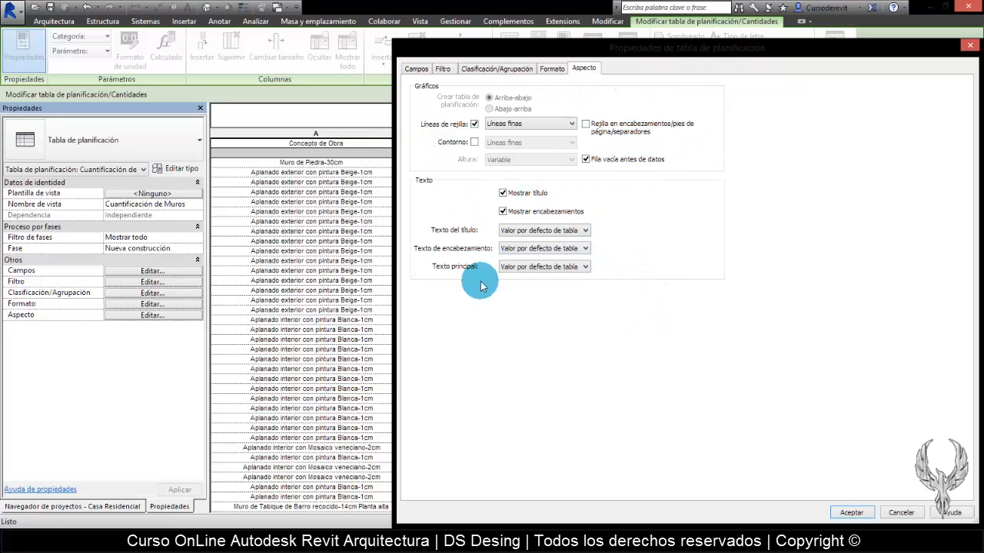
{"action": "left_click", "coordinate": [531, 267]}
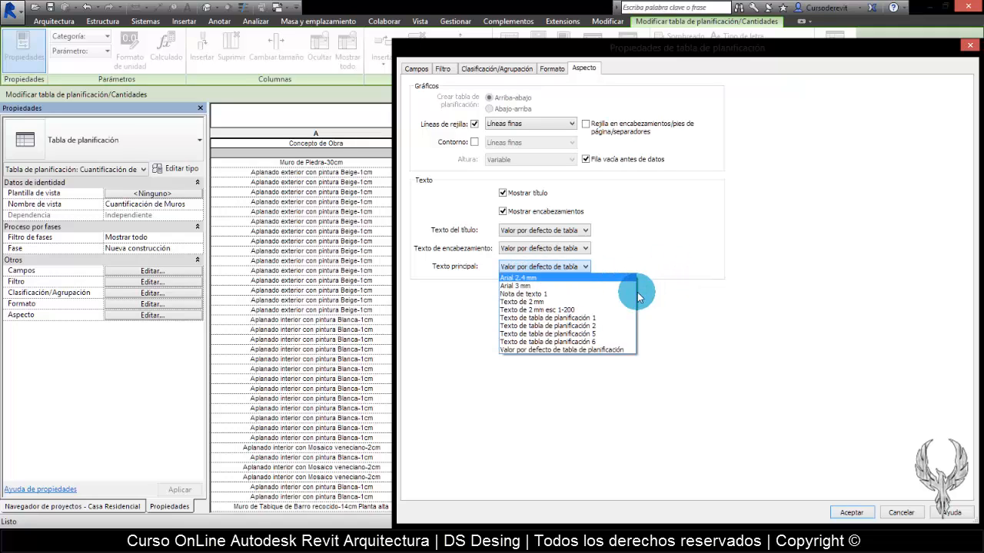
{"action": "left_click", "coordinate": [569, 247]}
{"action": "left_click", "coordinate": [569, 248]}
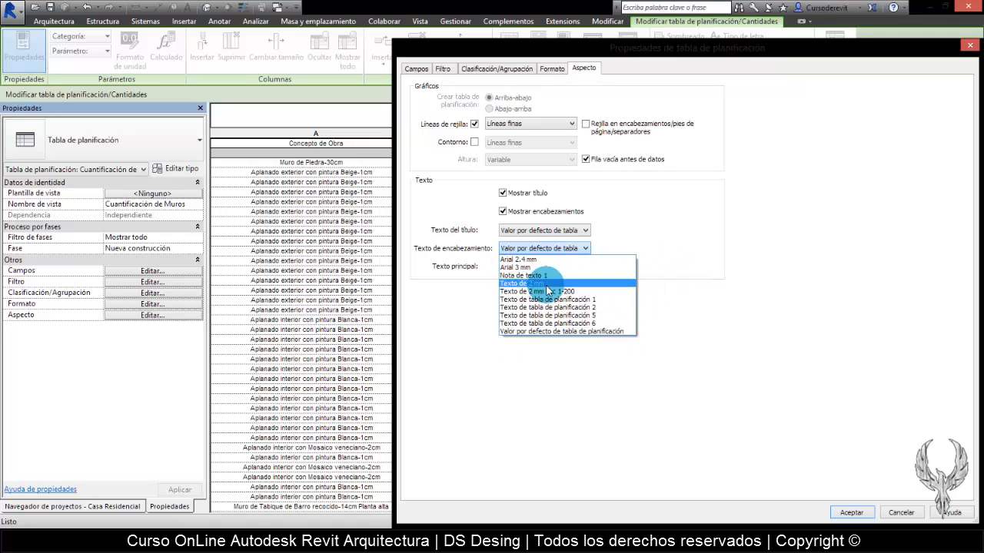
{"action": "left_click", "coordinate": [641, 225]}
{"action": "left_click", "coordinate": [566, 232]}
{"action": "left_click", "coordinate": [706, 215]}
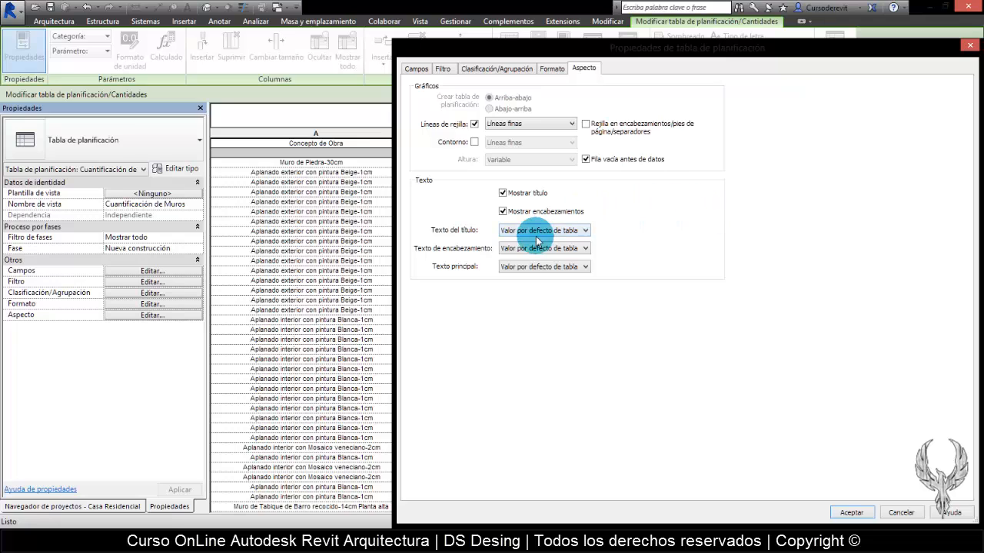
Enable grand totals for the schedule with the option Título, recuento y totales and apply the change
{"action": "left_click", "coordinate": [553, 69]}
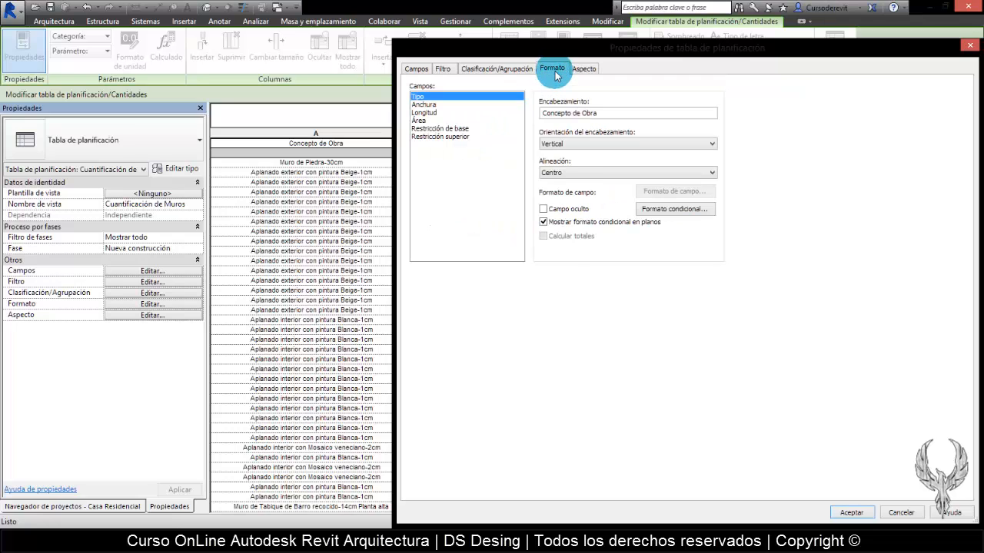
{"action": "left_click", "coordinate": [492, 69]}
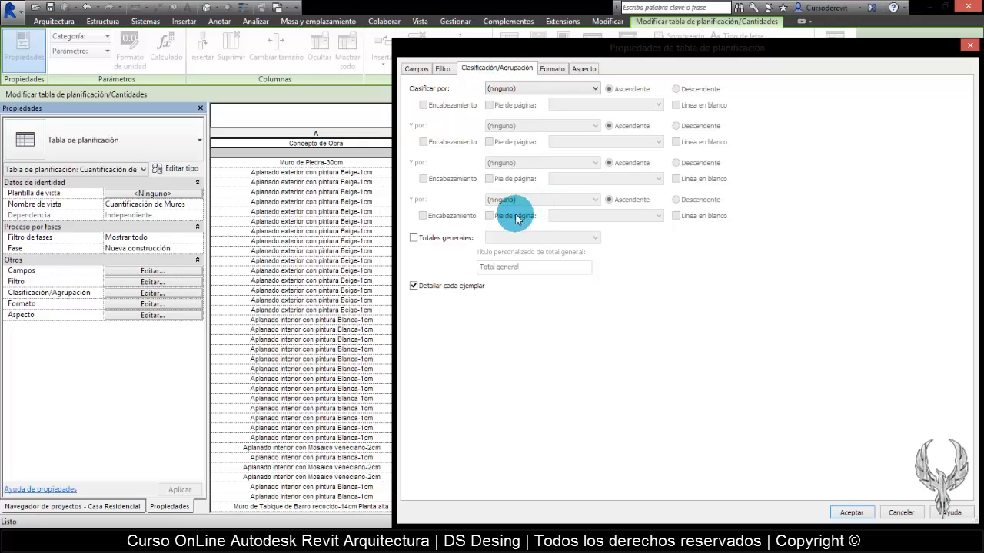
{"action": "left_click", "coordinate": [452, 70]}
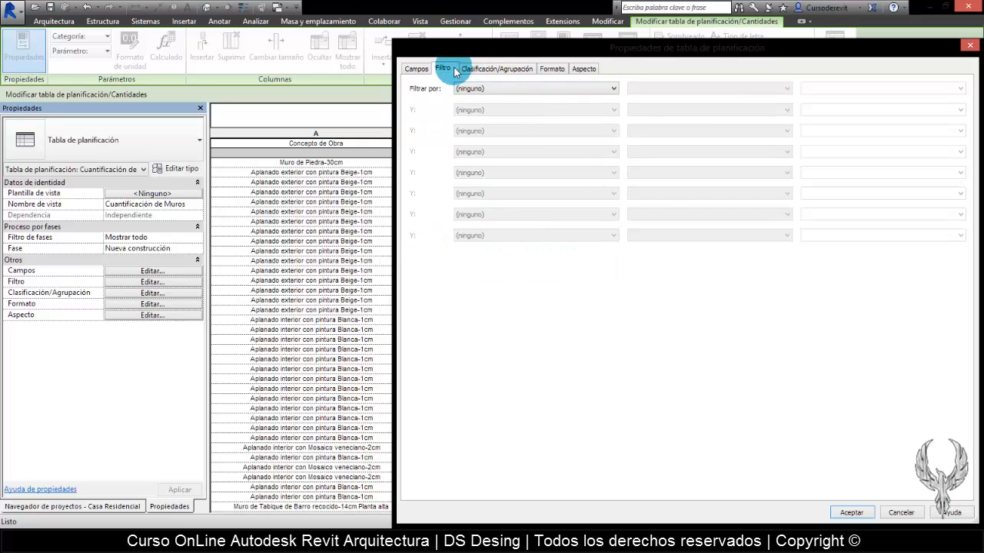
{"action": "left_click", "coordinate": [471, 70]}
{"action": "left_click", "coordinate": [414, 239]}
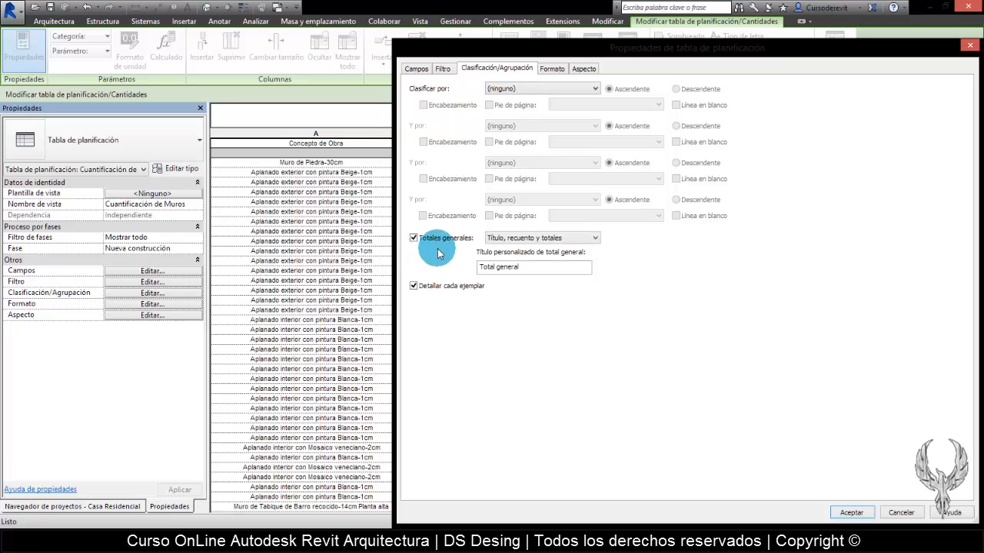
{"action": "left_click", "coordinate": [596, 241]}
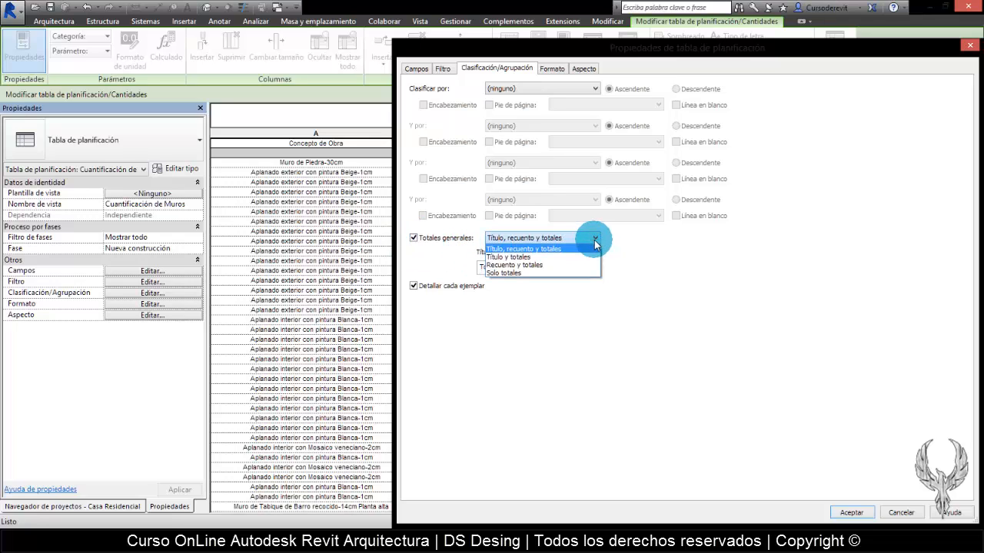
{"action": "left_click", "coordinate": [550, 250]}
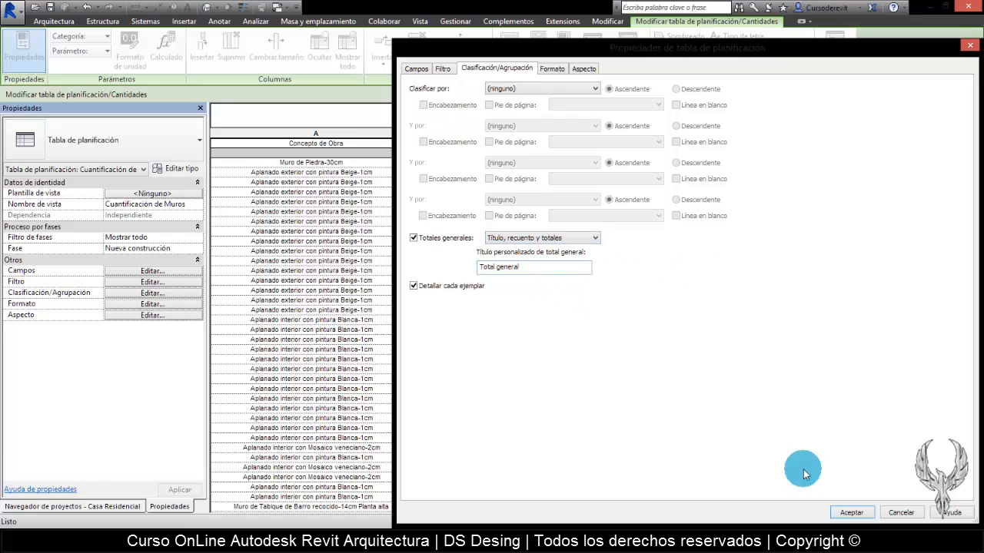
{"action": "left_click", "coordinate": [853, 513]}
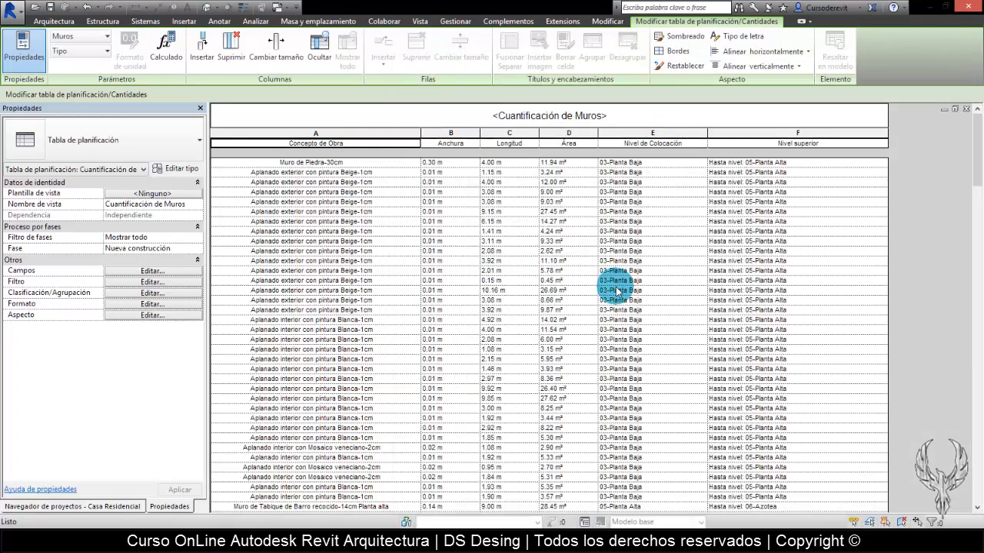
Review the whole wall schedule from the headings down to the grand total row
{"action": "scroll", "coordinate": [791, 266], "scroll_direction": "down", "scroll_amount": 10}
{"action": "scroll", "coordinate": [846, 241], "scroll_direction": "down", "scroll_amount": 6}
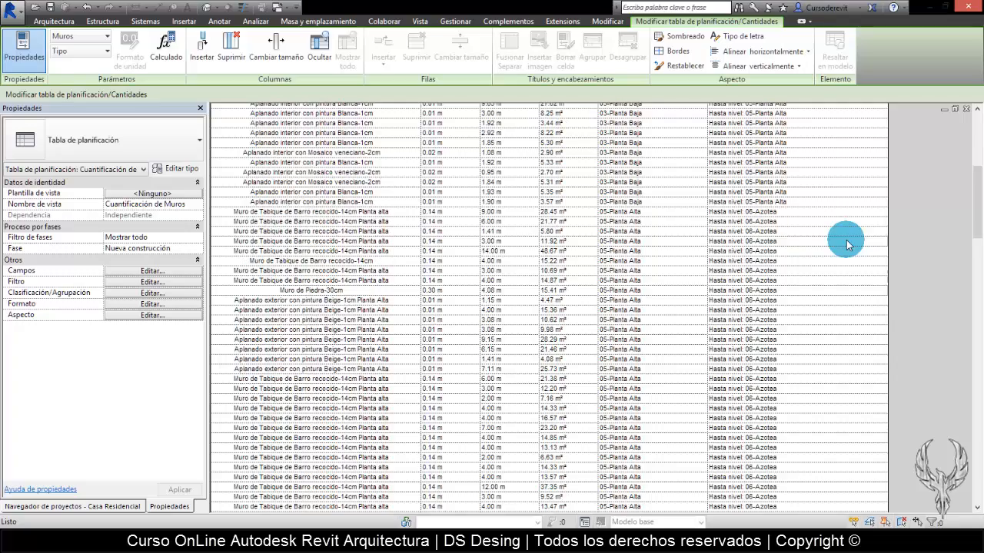
{"action": "left_click_drag", "start_coordinate": [975, 208], "coordinate": [978, 492]}
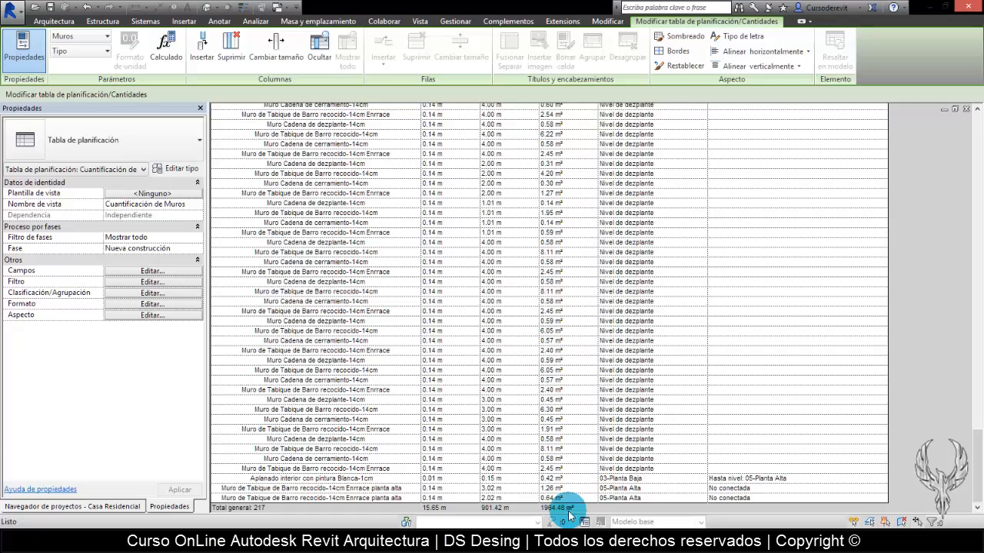
{"action": "scroll", "coordinate": [569, 514], "scroll_direction": "up", "scroll_amount": 20}
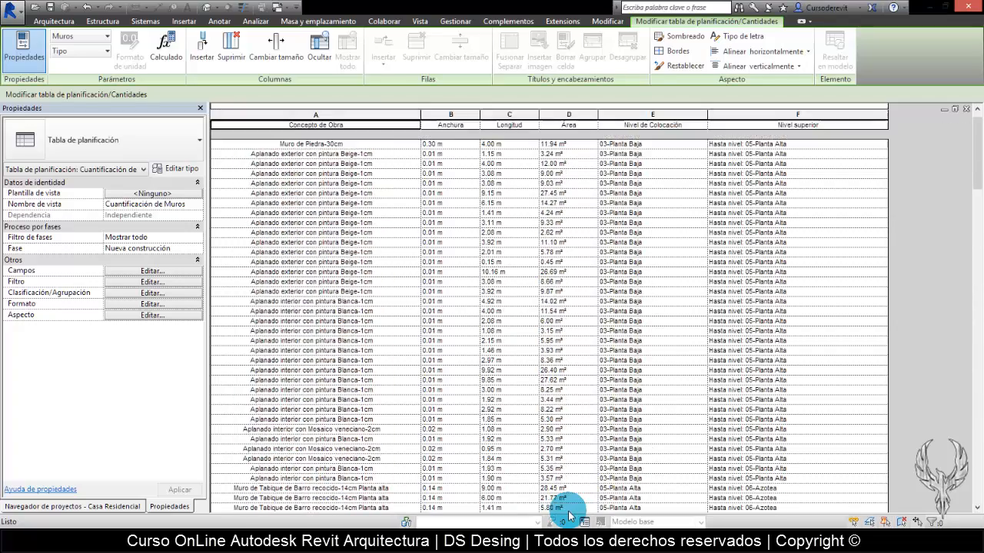
{"action": "scroll", "coordinate": [569, 514], "scroll_direction": "up", "scroll_amount": 1}
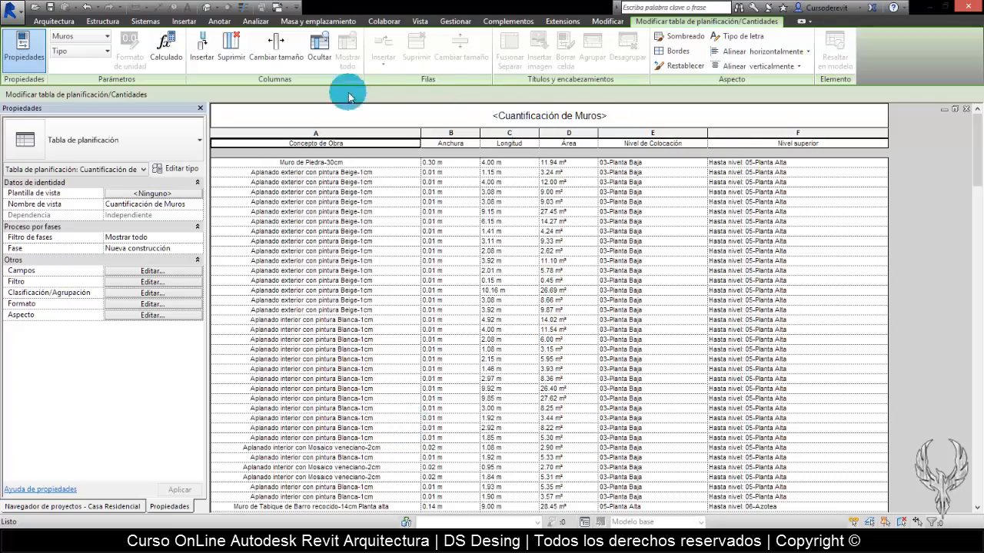
{"action": "scroll", "coordinate": [430, 153], "scroll_direction": "down", "scroll_amount": 8}
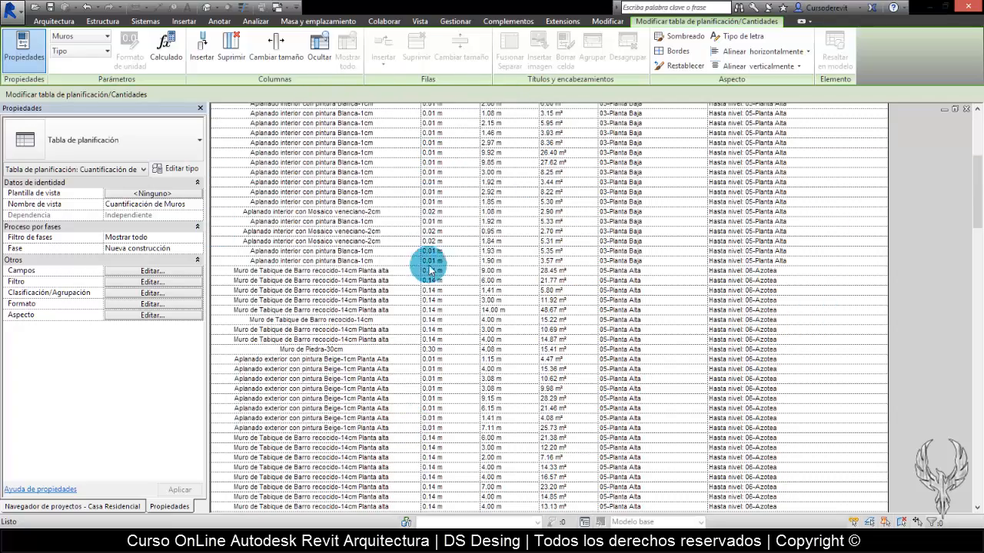
{"action": "scroll", "coordinate": [443, 341], "scroll_direction": "down", "scroll_amount": 10}
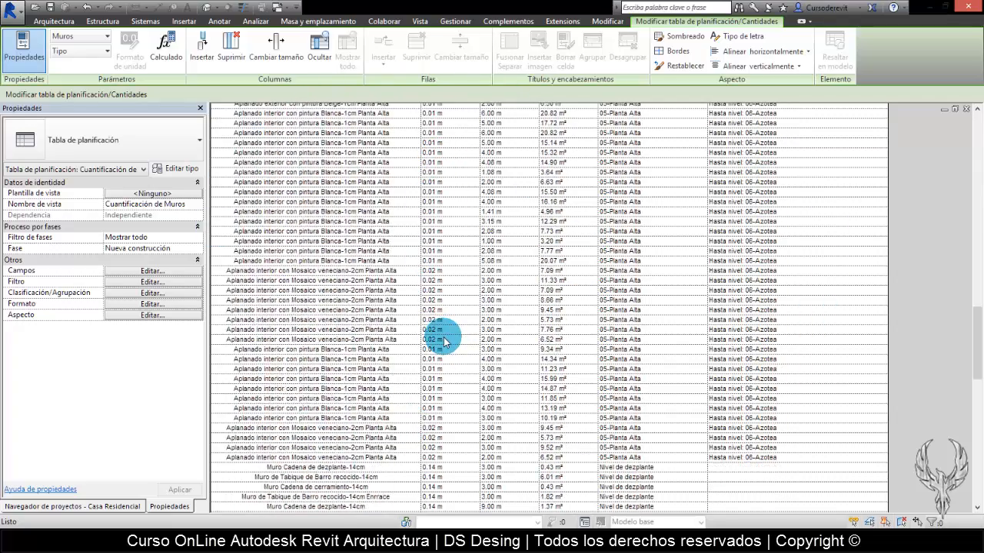
{"action": "scroll", "coordinate": [444, 342], "scroll_direction": "down", "scroll_amount": 15}
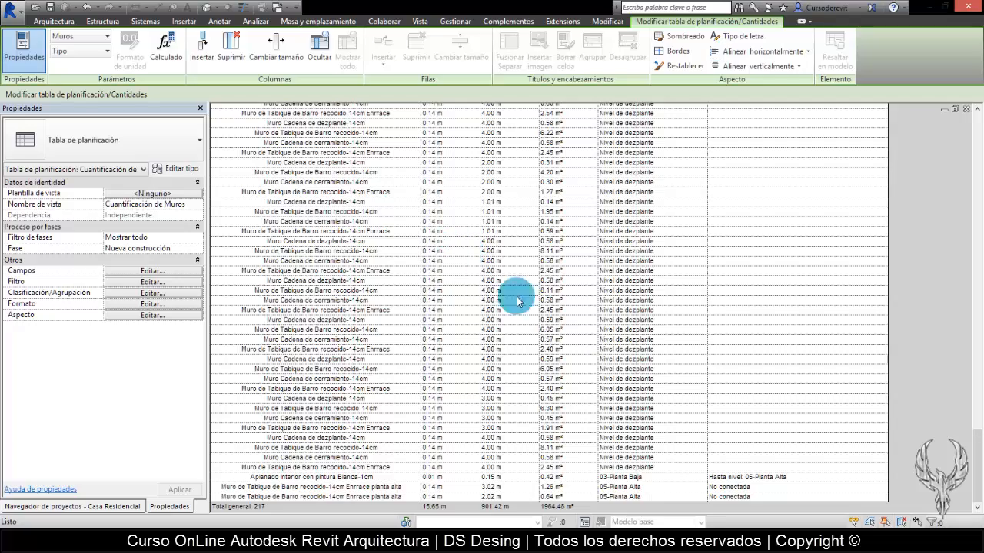
{"action": "scroll", "coordinate": [358, 428], "scroll_direction": "up", "scroll_amount": 15}
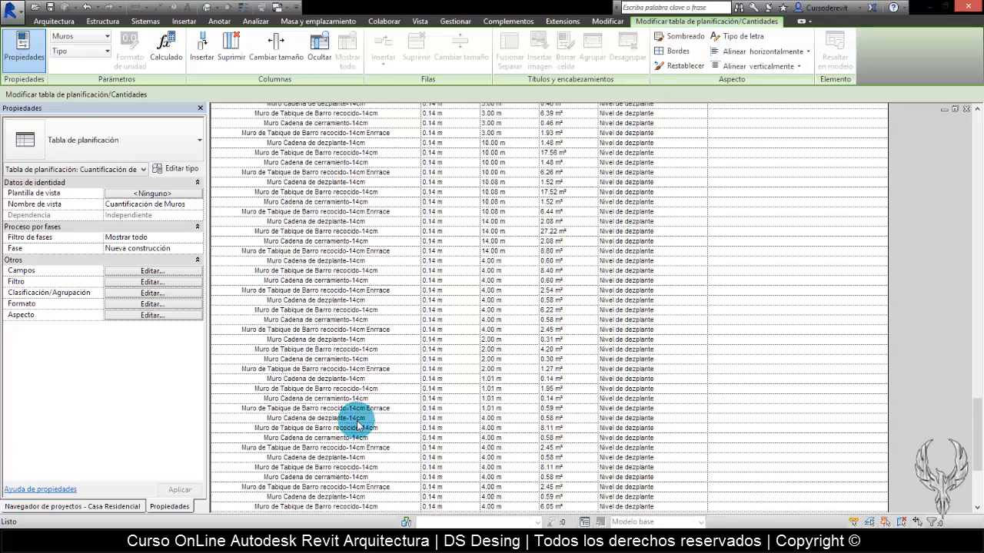
{"action": "scroll", "coordinate": [448, 323], "scroll_direction": "up", "scroll_amount": 10}
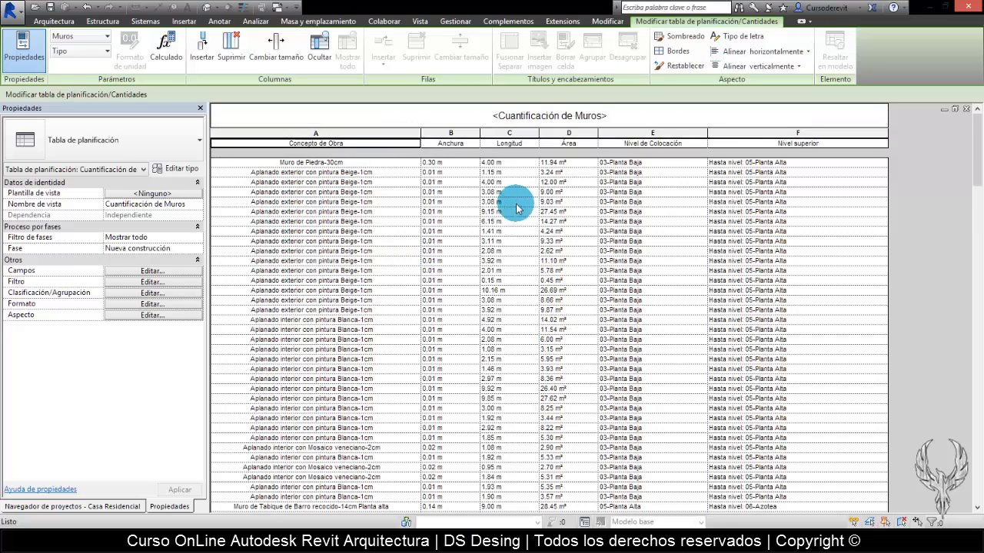
Change the schedule's grand totals to Recuento y totales, apply it and check the total row
{"action": "left_click", "coordinate": [132, 282]}
{"action": "left_click", "coordinate": [501, 71]}
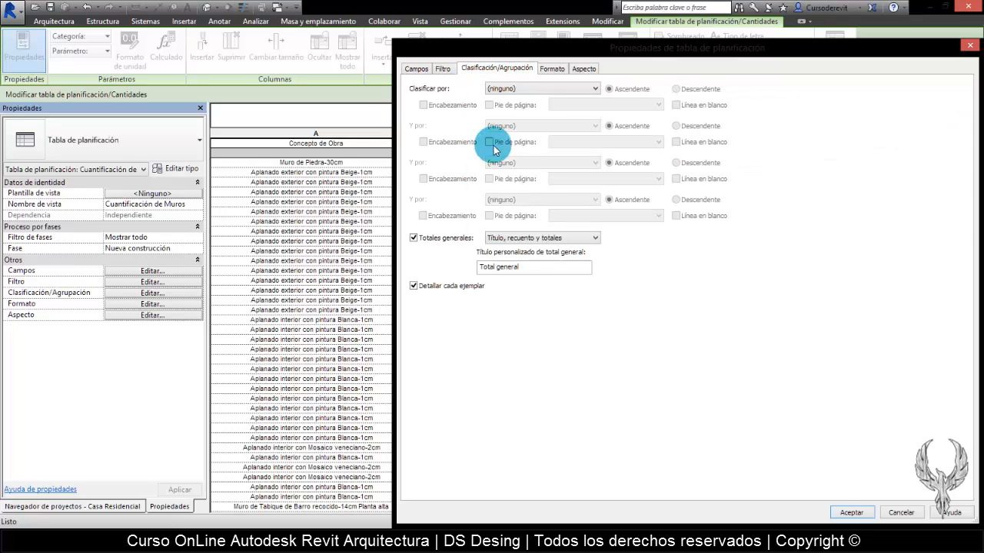
{"action": "left_click", "coordinate": [548, 239]}
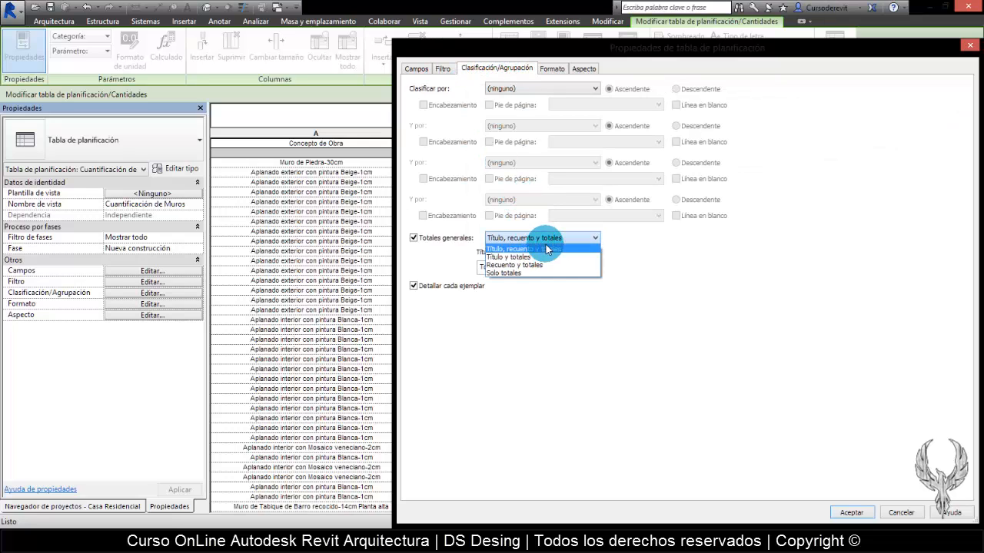
{"action": "left_click", "coordinate": [582, 266]}
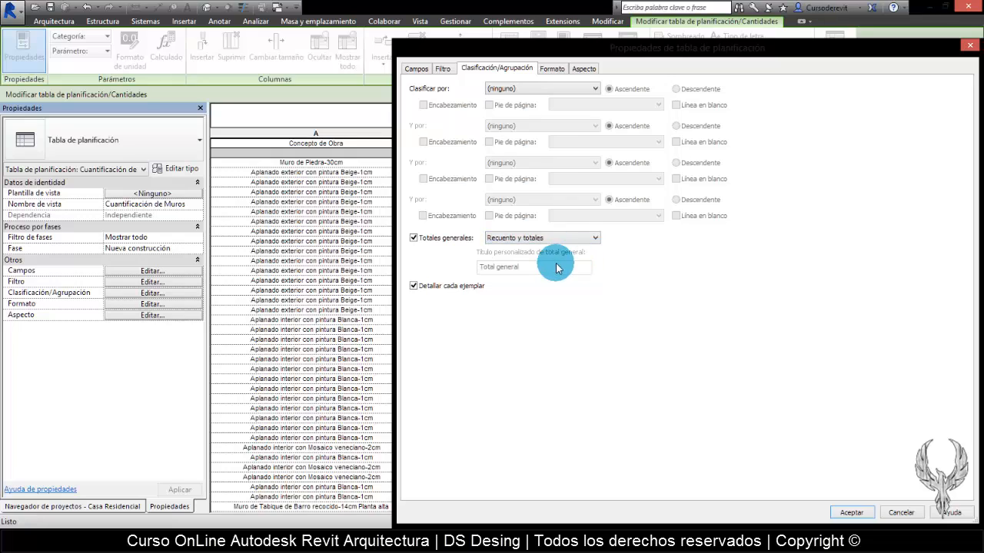
{"action": "left_click", "coordinate": [850, 512]}
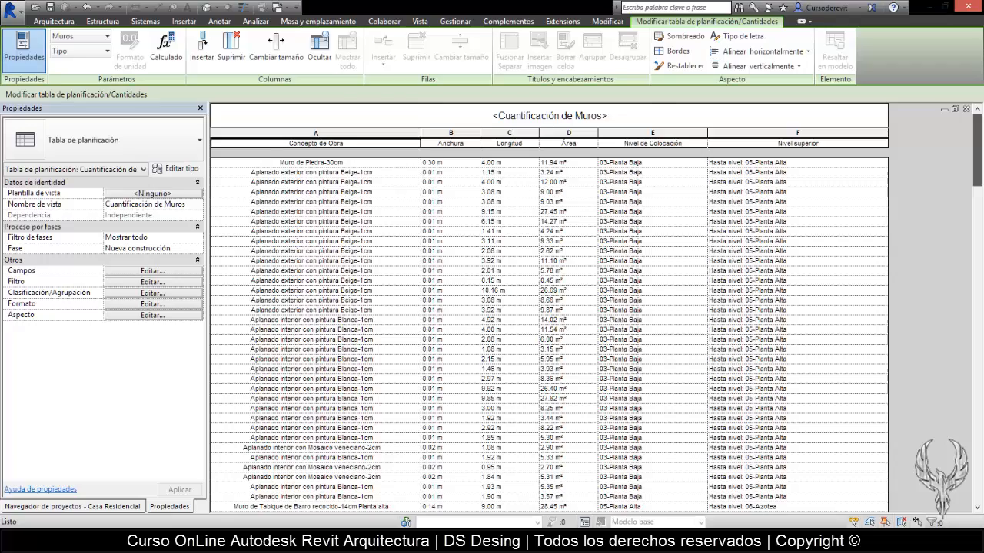
{"action": "left_click_drag", "start_coordinate": [978, 157], "coordinate": [980, 481]}
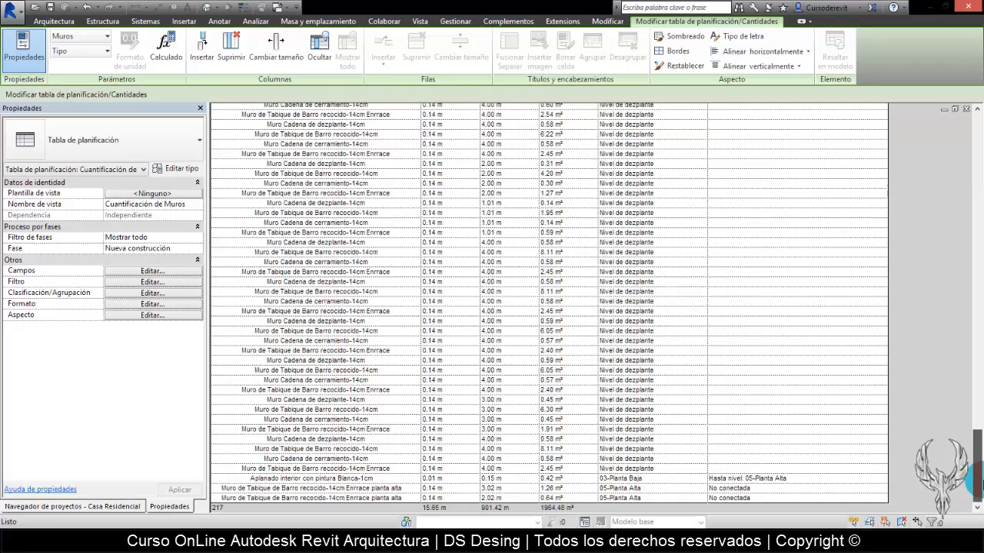
{"action": "left_click_drag", "start_coordinate": [976, 482], "coordinate": [951, 125]}
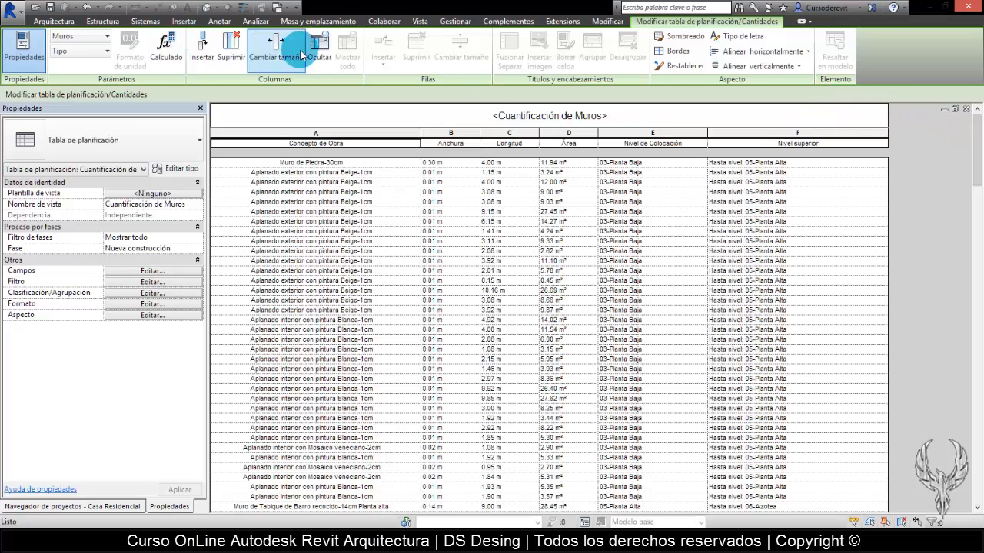
{"action": "left_click", "coordinate": [278, 42]}
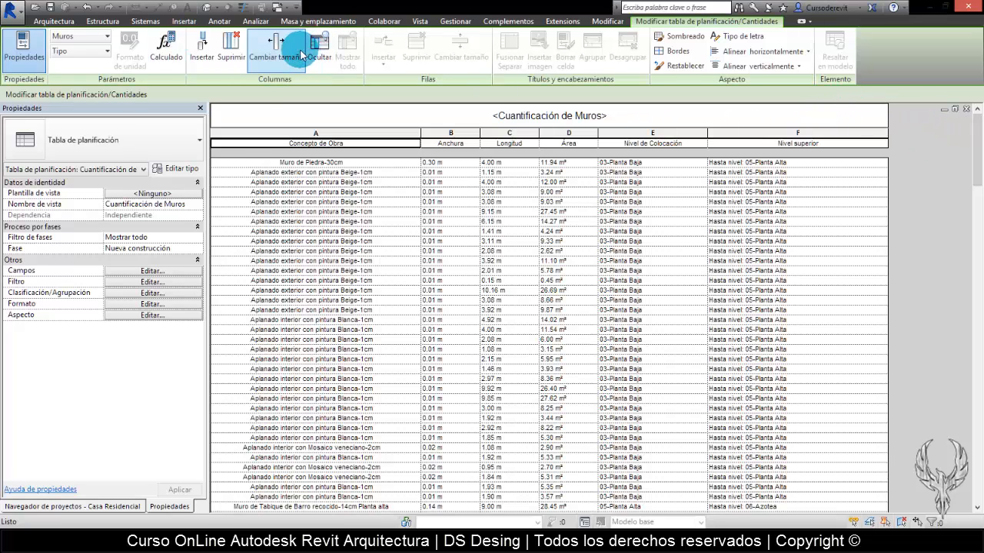
{"action": "left_click", "coordinate": [125, 138]}
{"action": "left_click", "coordinate": [105, 376]}
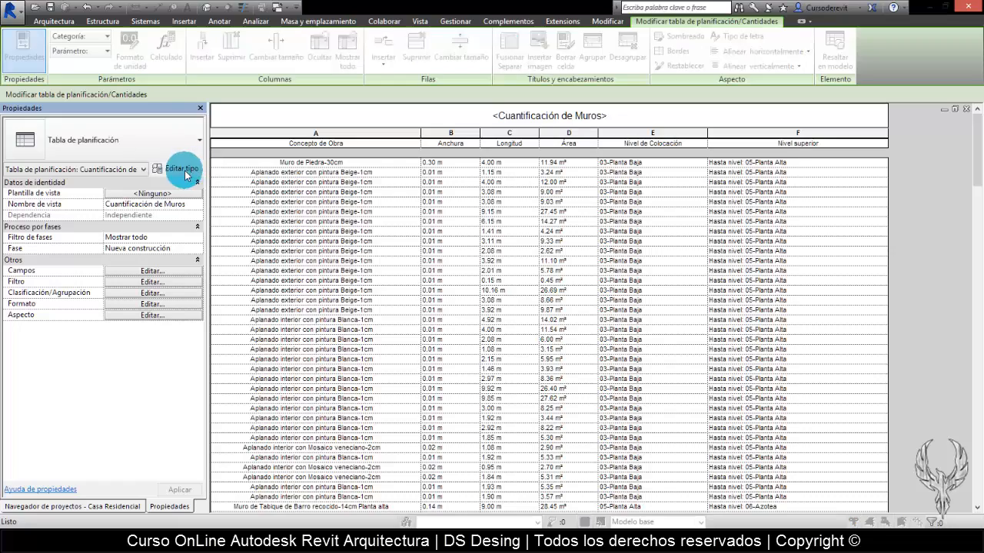
{"action": "left_click", "coordinate": [198, 166]}
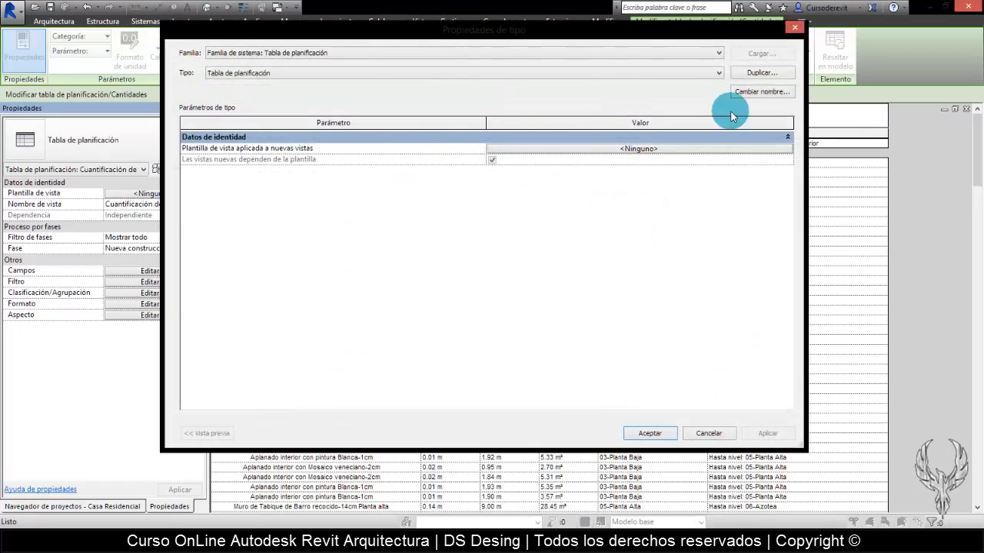
{"action": "left_click", "coordinate": [795, 28]}
{"action": "left_click", "coordinate": [317, 457]}
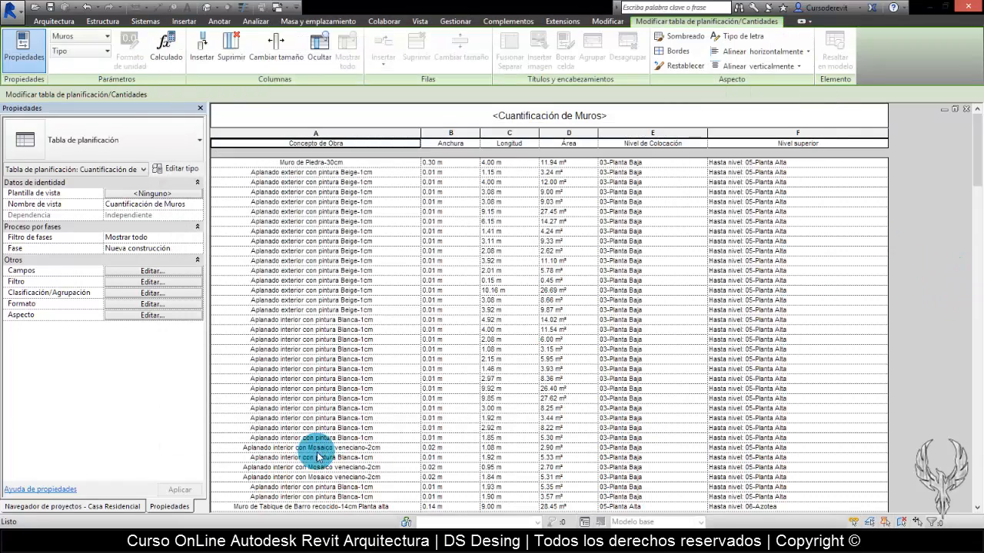
Filter the wall schedule by Área es mayor que 0.30 m², apply it and check the listed rows
{"action": "left_click", "coordinate": [138, 281]}
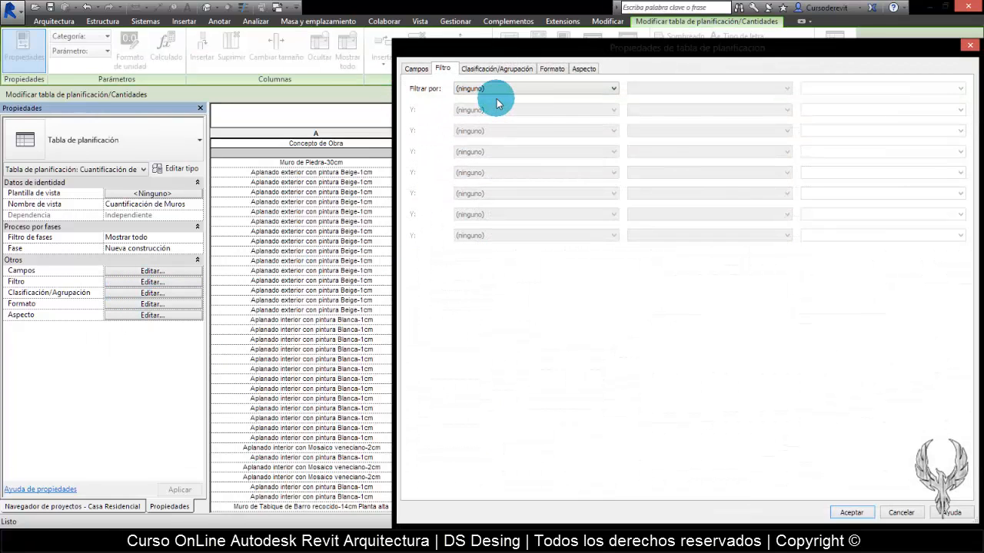
{"action": "left_click", "coordinate": [511, 88]}
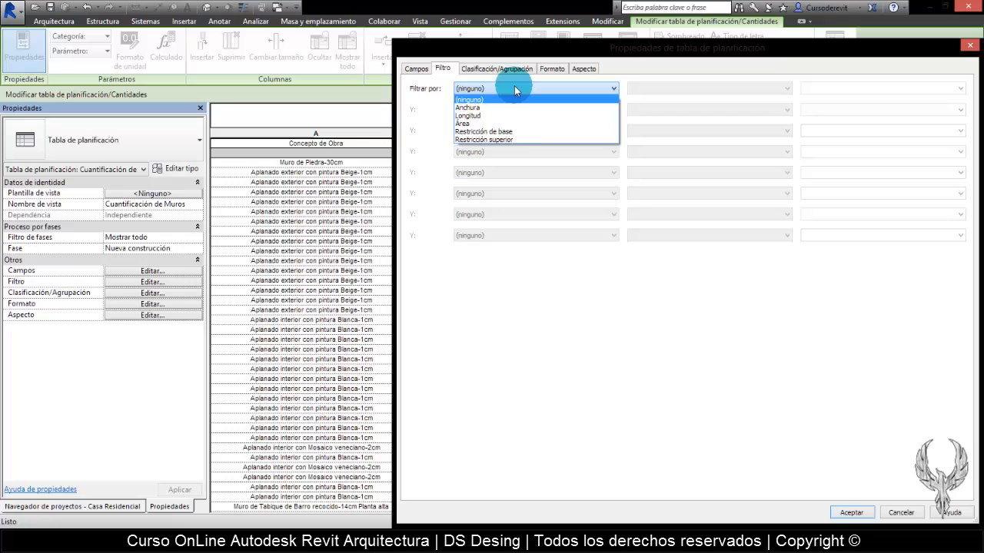
{"action": "left_click", "coordinate": [523, 126]}
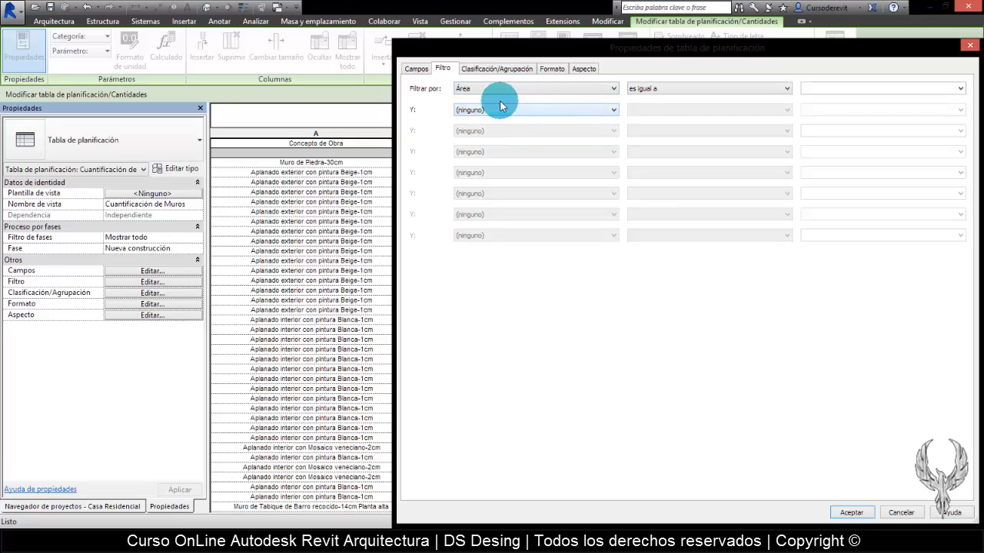
{"action": "left_click", "coordinate": [659, 91]}
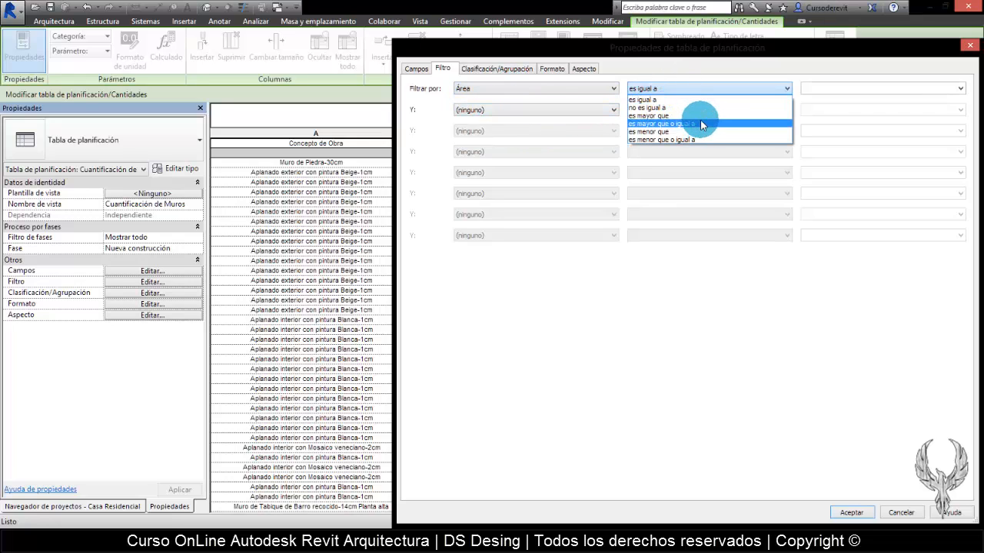
{"action": "left_click", "coordinate": [691, 116]}
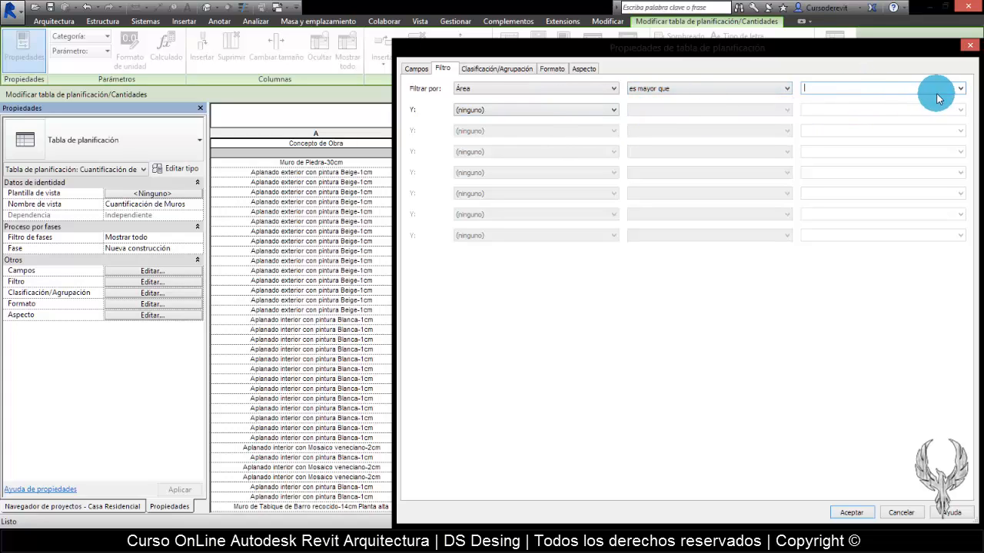
{"action": "left_click", "coordinate": [961, 88]}
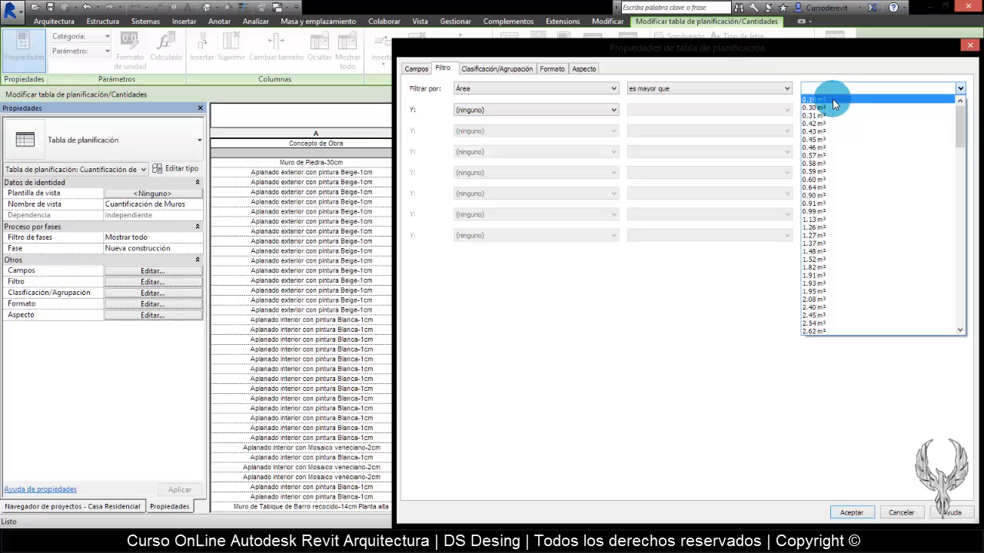
{"action": "left_click", "coordinate": [840, 108]}
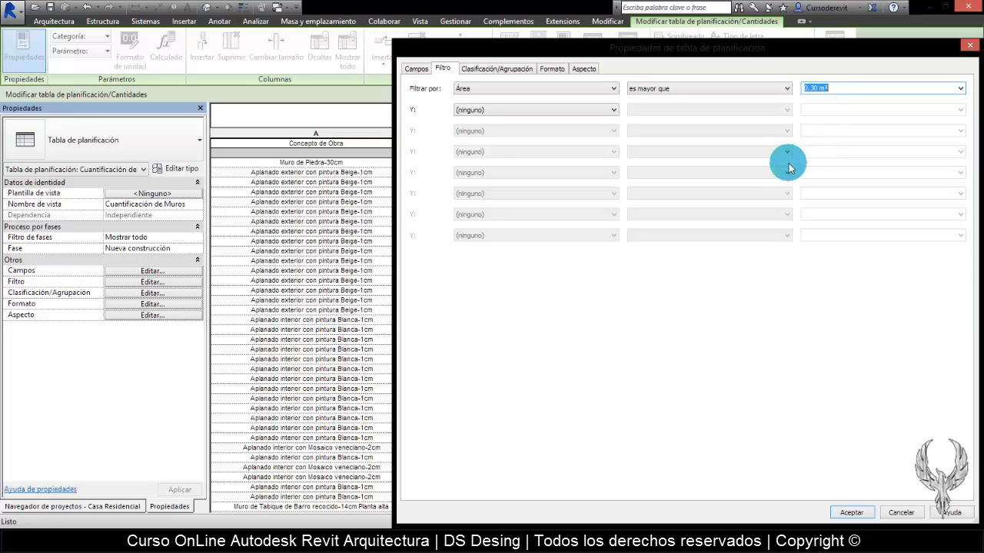
{"action": "left_click_drag", "start_coordinate": [608, 46], "coordinate": [437, 41]}
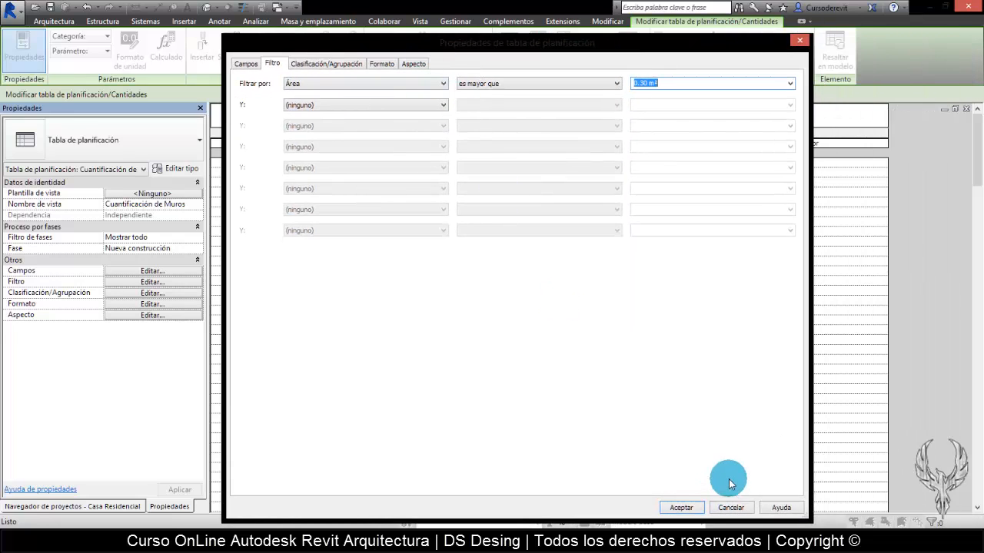
{"action": "left_click", "coordinate": [681, 507]}
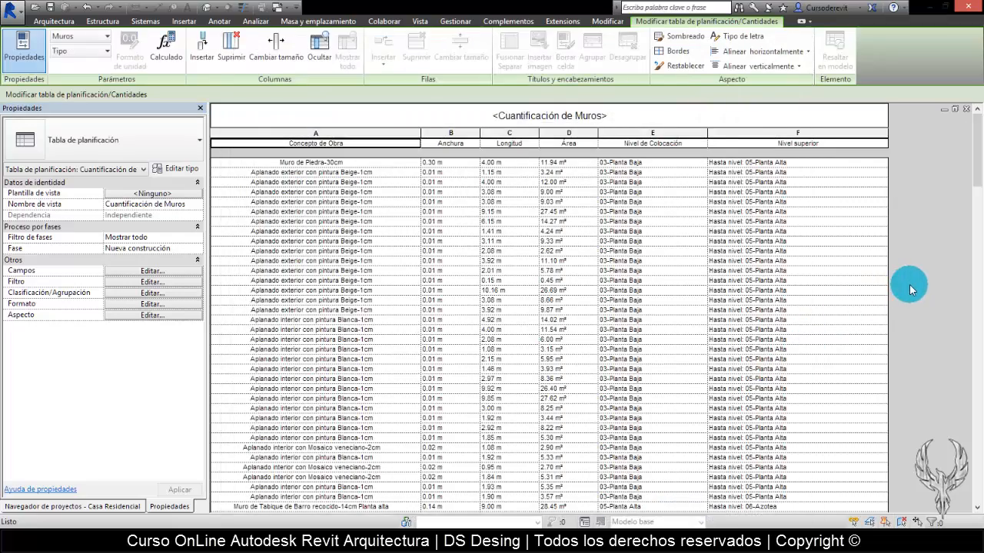
{"action": "scroll", "coordinate": [965, 234], "scroll_direction": "down", "scroll_amount": 9}
{"action": "left_click_drag", "start_coordinate": [978, 190], "coordinate": [912, 126]}
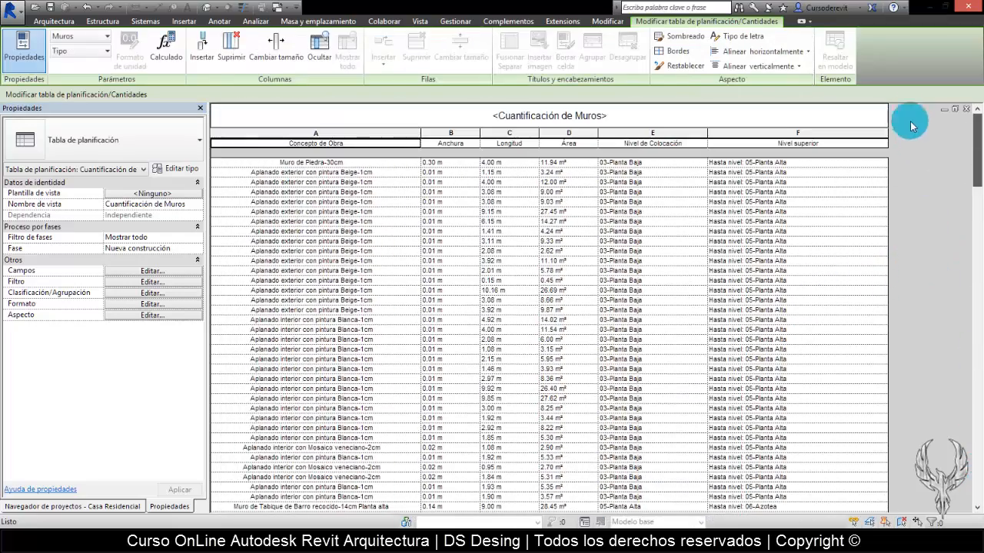
Reopen the schedule's filter settings and reset the Área criterion to (ninguno)
{"action": "left_click", "coordinate": [139, 285]}
{"action": "left_click", "coordinate": [331, 104]}
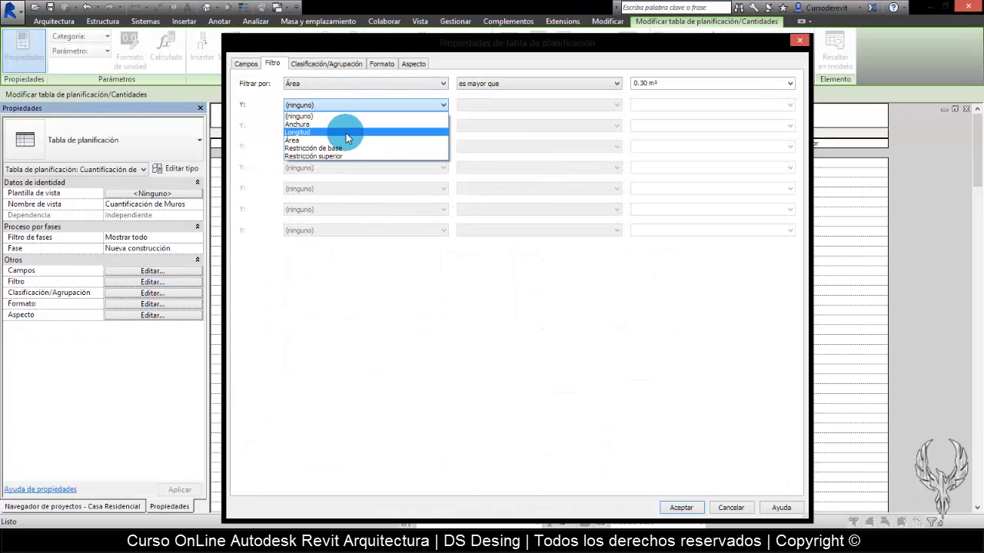
{"action": "left_click", "coordinate": [555, 82]}
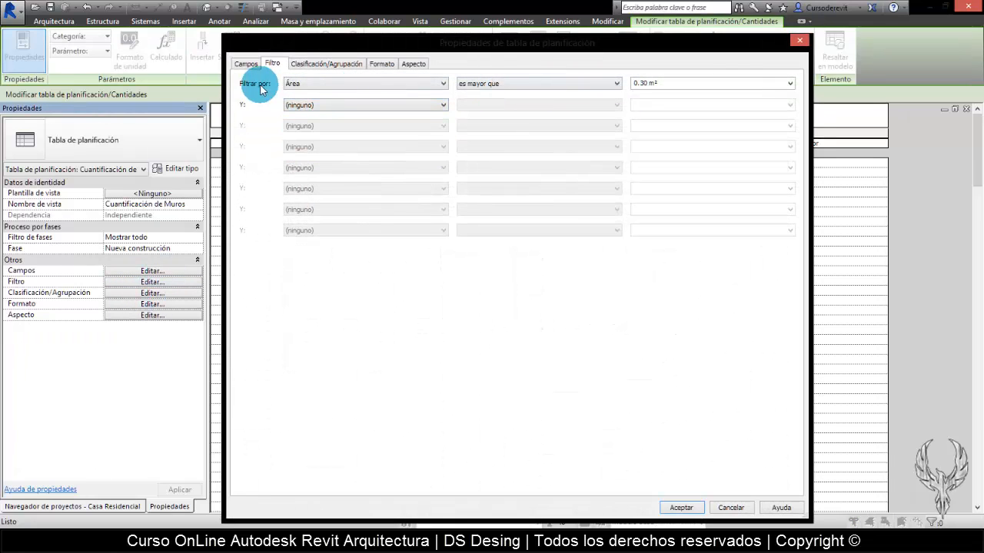
{"action": "left_click", "coordinate": [311, 84]}
{"action": "left_click", "coordinate": [309, 93]}
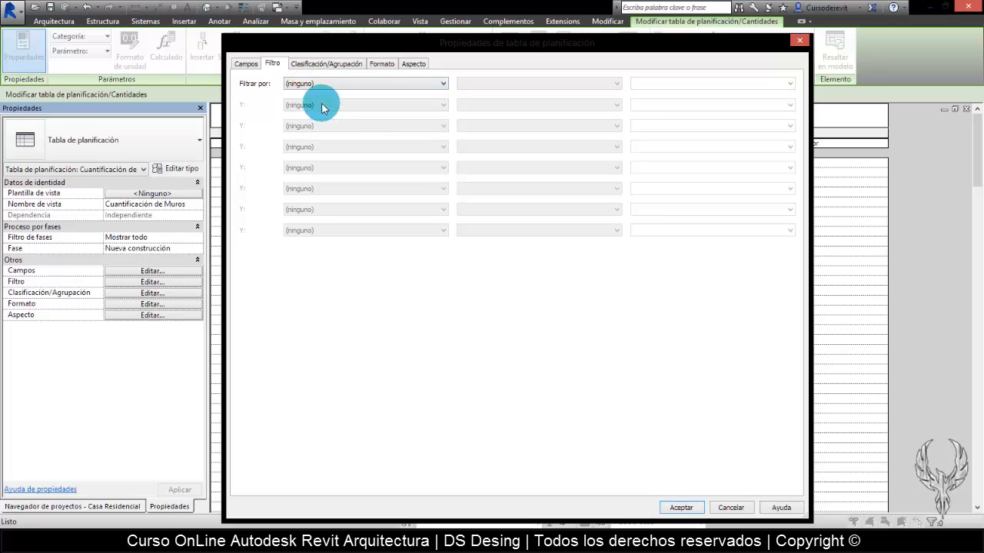
Filter the schedule by Área es menor que o igual a 0.30 m² and apply the filter
{"action": "left_click", "coordinate": [341, 84]}
{"action": "left_click", "coordinate": [346, 101]}
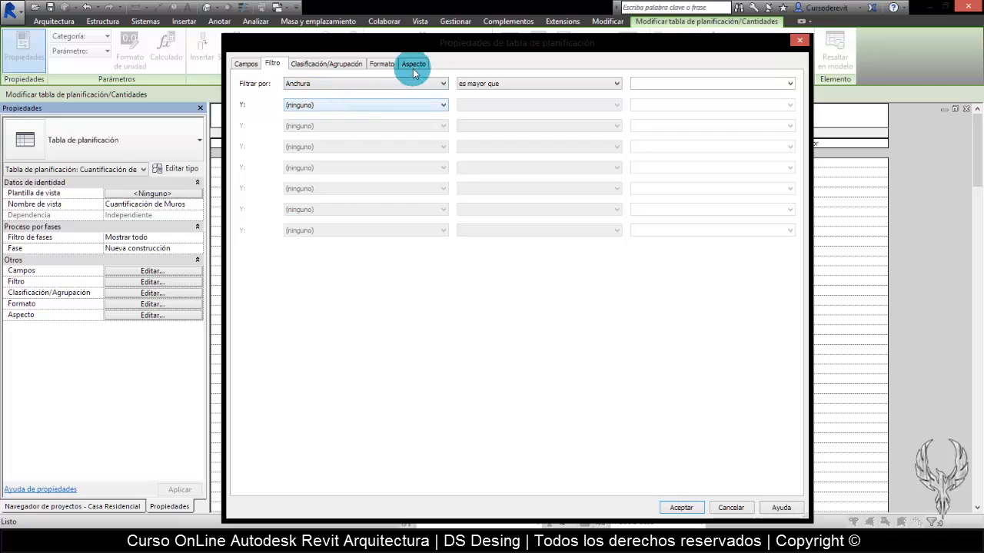
{"action": "left_click", "coordinate": [421, 86]}
{"action": "left_click", "coordinate": [367, 119]}
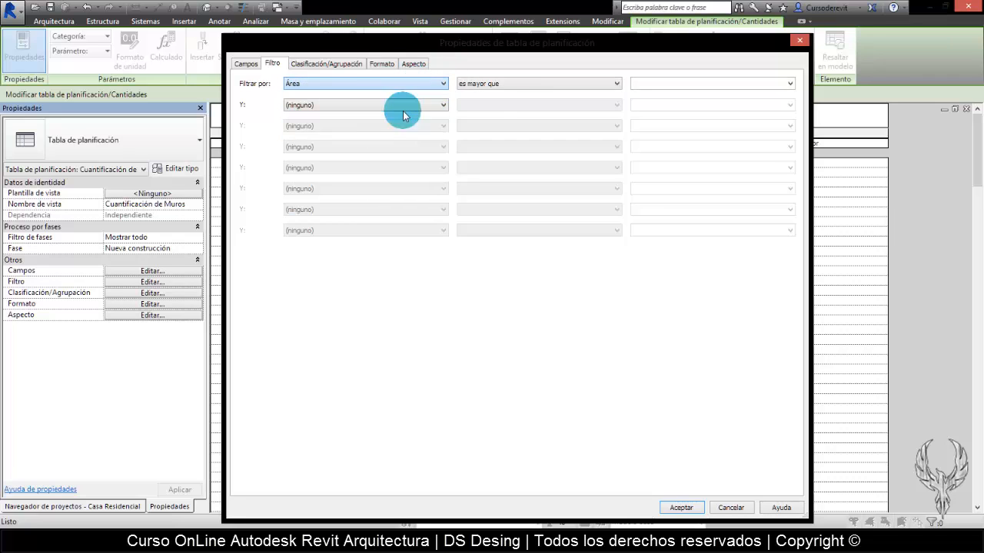
{"action": "left_click", "coordinate": [514, 84]}
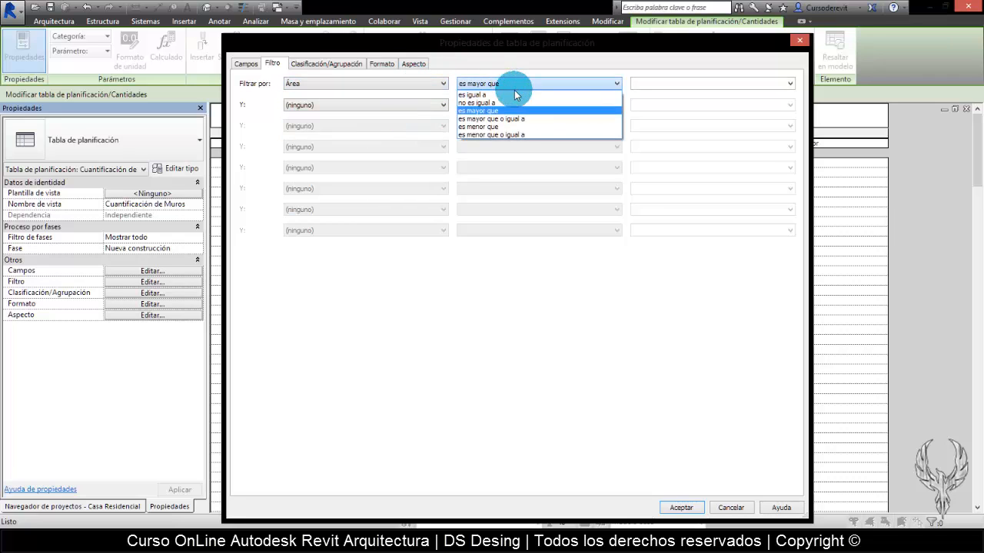
{"action": "left_click", "coordinate": [548, 136]}
{"action": "left_click", "coordinate": [790, 84]}
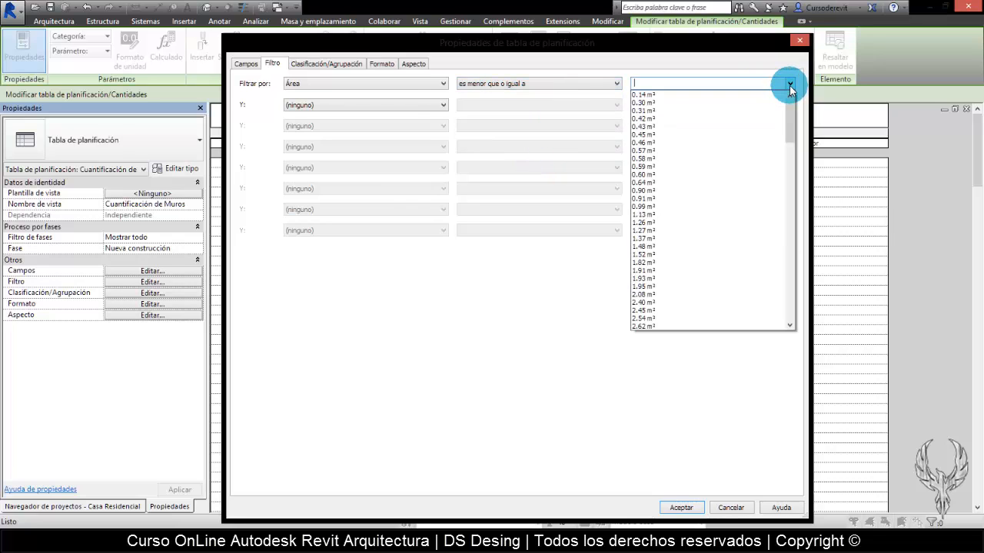
{"action": "left_click", "coordinate": [667, 102]}
{"action": "left_click", "coordinate": [680, 507]}
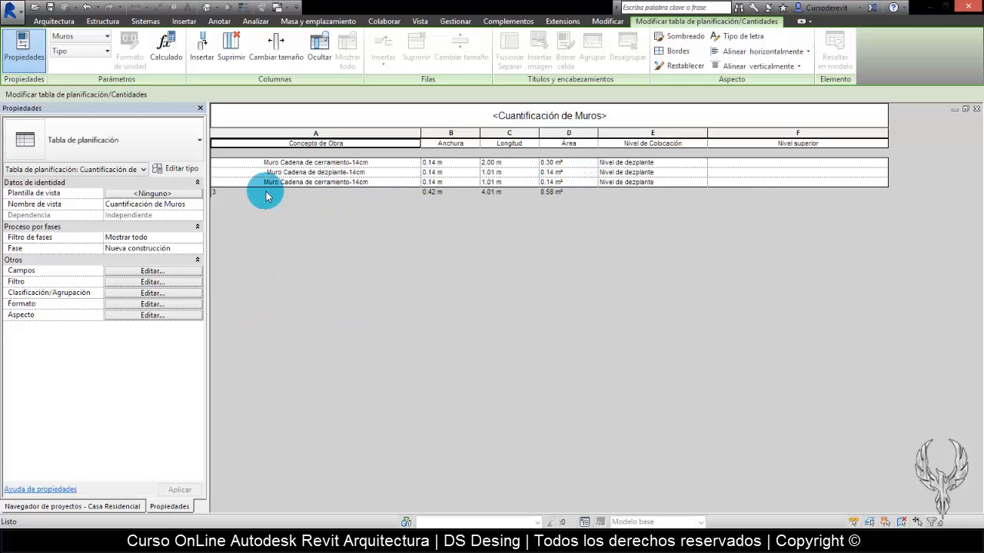
Change the schedule's filter to Anchura es igual a 0.14 m and apply it
{"action": "left_click", "coordinate": [152, 283]}
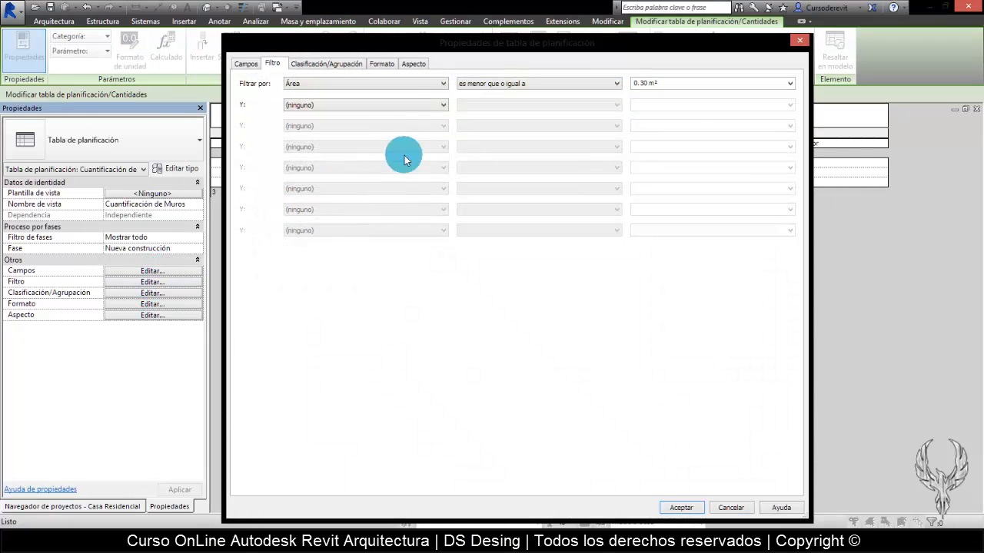
{"action": "left_click", "coordinate": [411, 83]}
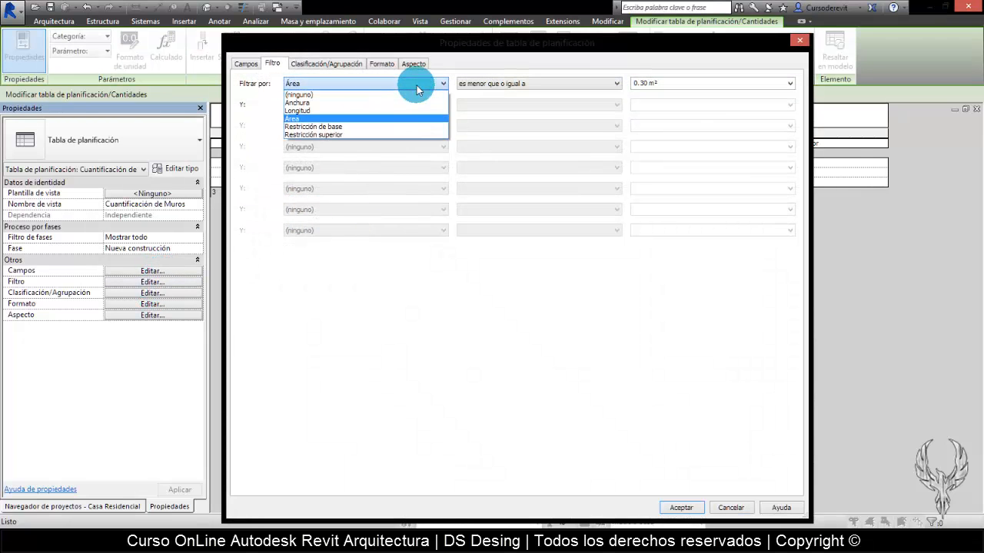
{"action": "left_click", "coordinate": [369, 102]}
{"action": "left_click", "coordinate": [571, 81]}
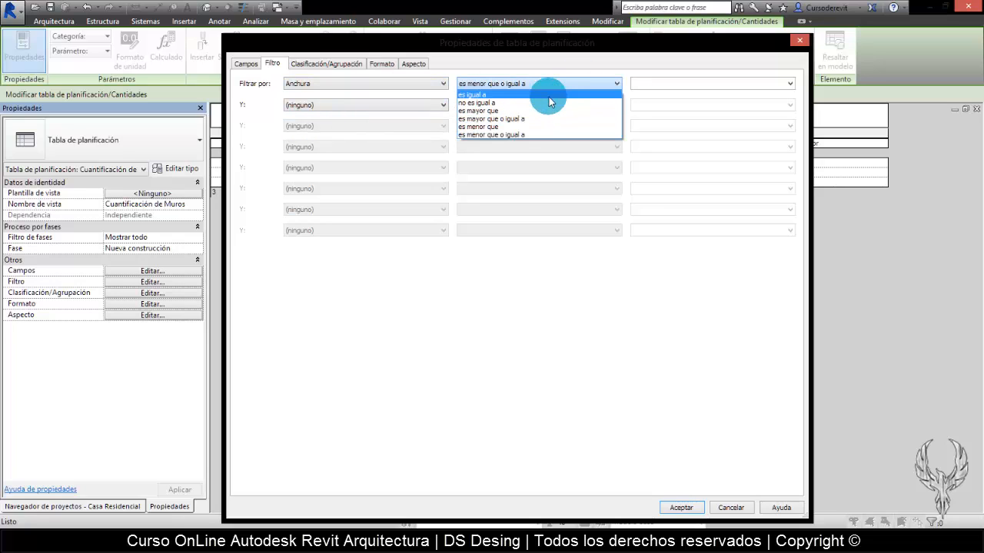
{"action": "left_click", "coordinate": [549, 95]}
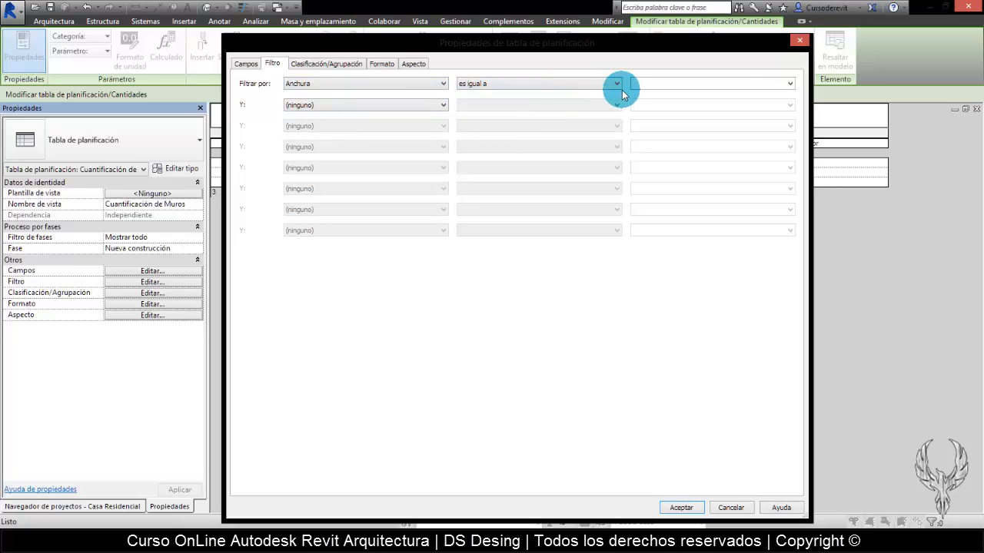
{"action": "left_click", "coordinate": [789, 84]}
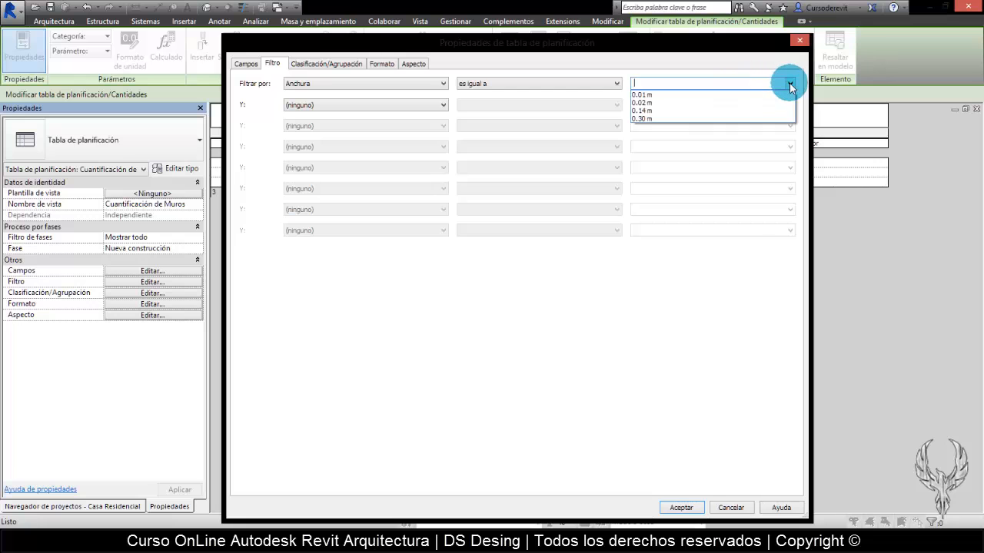
{"action": "left_click", "coordinate": [674, 110]}
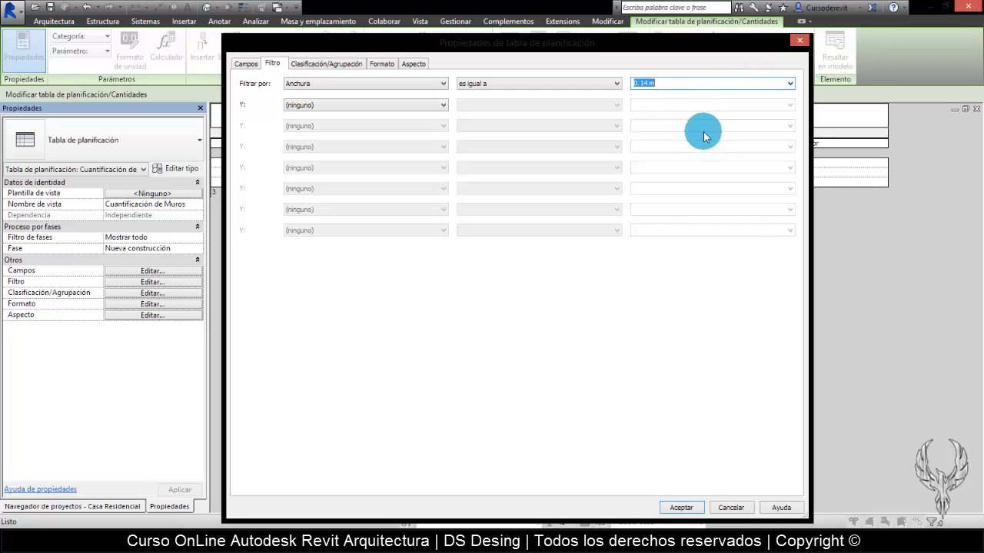
{"action": "left_click", "coordinate": [679, 507]}
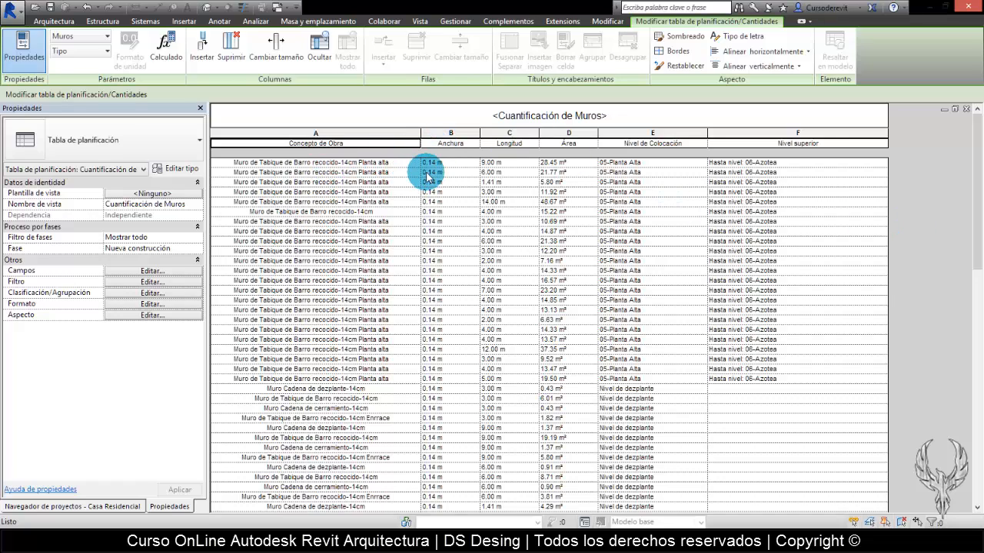
Review the Anchura and Área columns of the filtered schedule down to the grand total row and return to the headings
{"action": "left_click", "coordinate": [442, 163]}
{"action": "scroll", "coordinate": [440, 153], "scroll_direction": "down", "scroll_amount": 10}
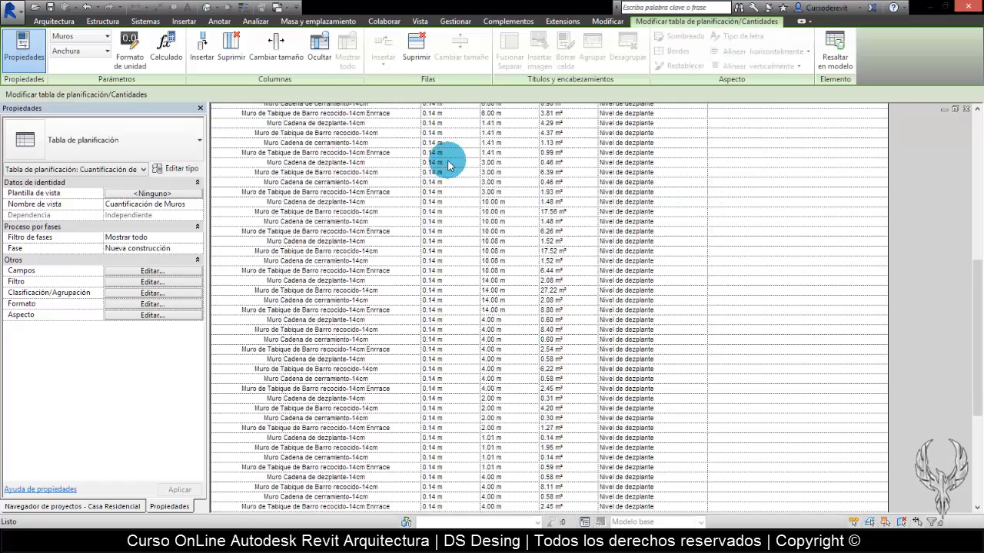
{"action": "scroll", "coordinate": [443, 150], "scroll_direction": "down", "scroll_amount": 4}
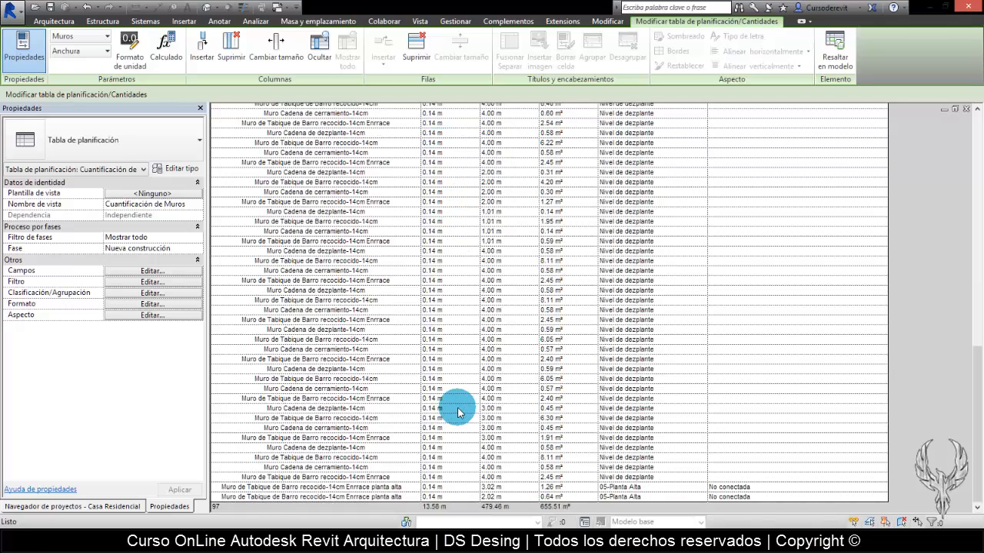
{"action": "scroll", "coordinate": [457, 408], "scroll_direction": "up", "scroll_amount": 15}
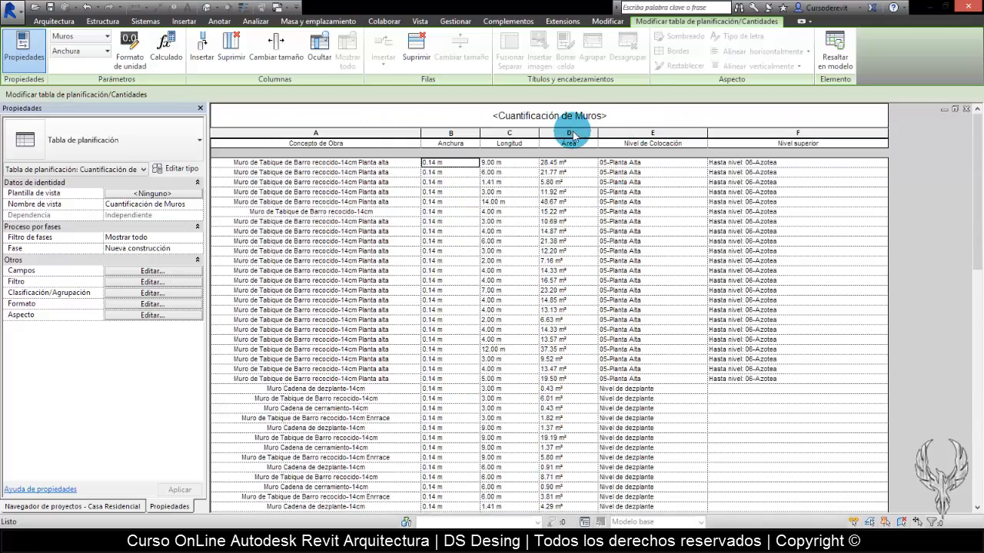
{"action": "scroll", "coordinate": [568, 137], "scroll_direction": "down", "scroll_amount": 15}
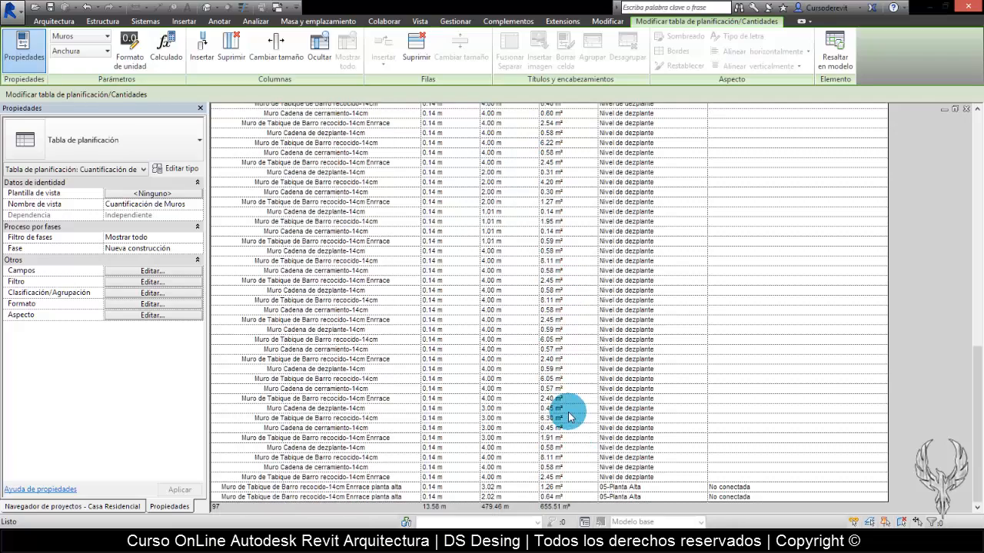
{"action": "scroll", "coordinate": [576, 485], "scroll_direction": "up", "scroll_amount": 15}
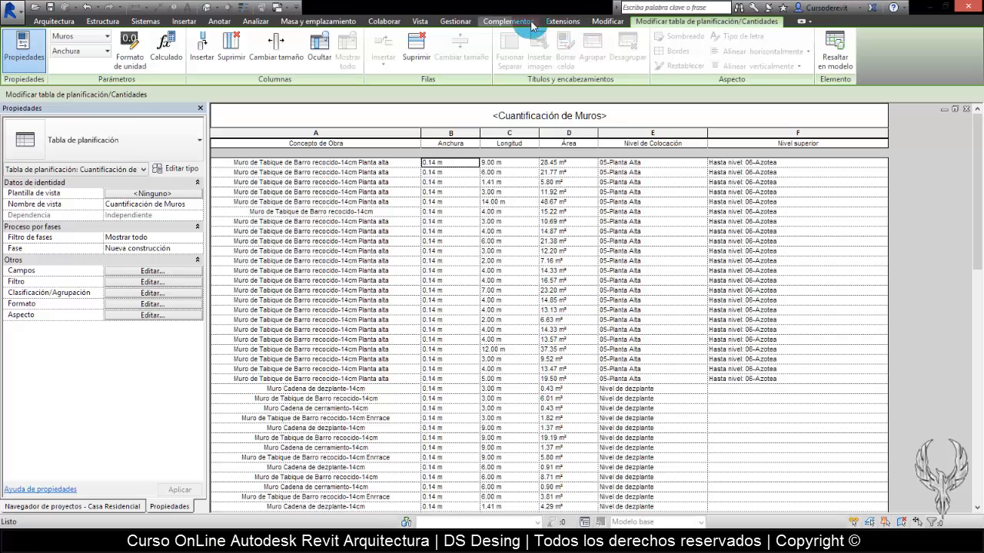
Start a new Tabla de planificación/Cantidades and choose Muros as its category
{"action": "left_click", "coordinate": [419, 21]}
{"action": "left_click", "coordinate": [659, 37]}
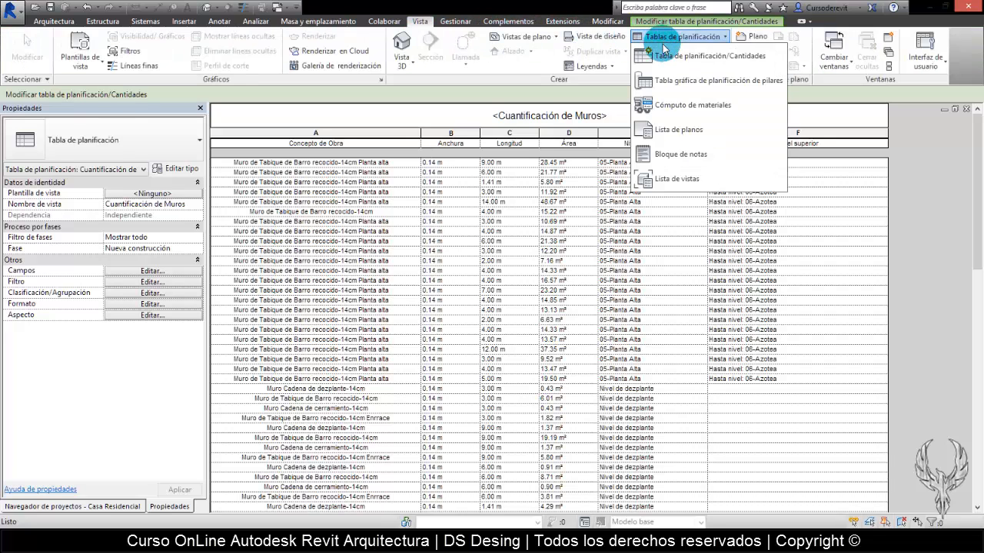
{"action": "left_click", "coordinate": [664, 55]}
{"action": "left_click", "coordinate": [319, 346]}
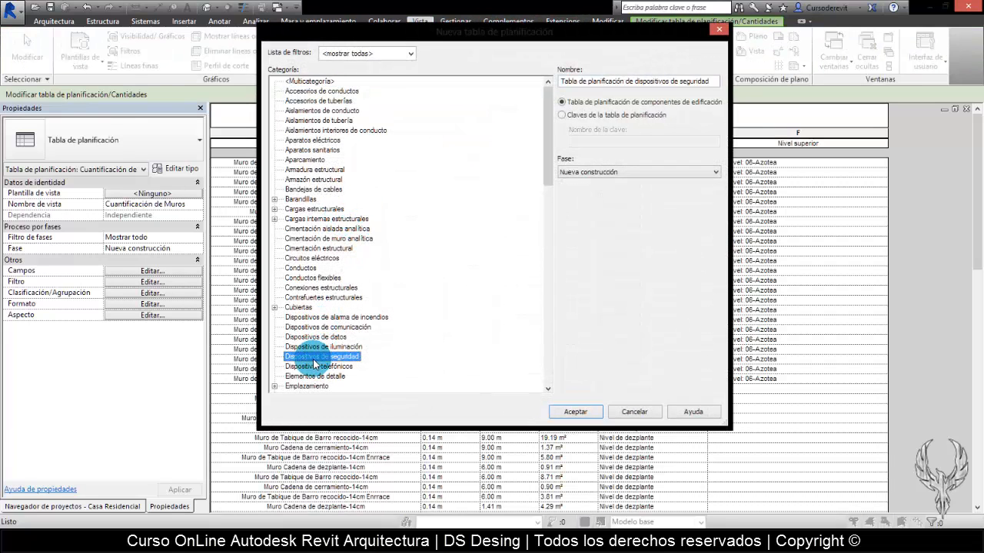
{"action": "scroll", "coordinate": [313, 365], "scroll_direction": "down", "scroll_amount": 2}
{"action": "scroll", "coordinate": [313, 365], "scroll_direction": "down", "scroll_amount": 5}
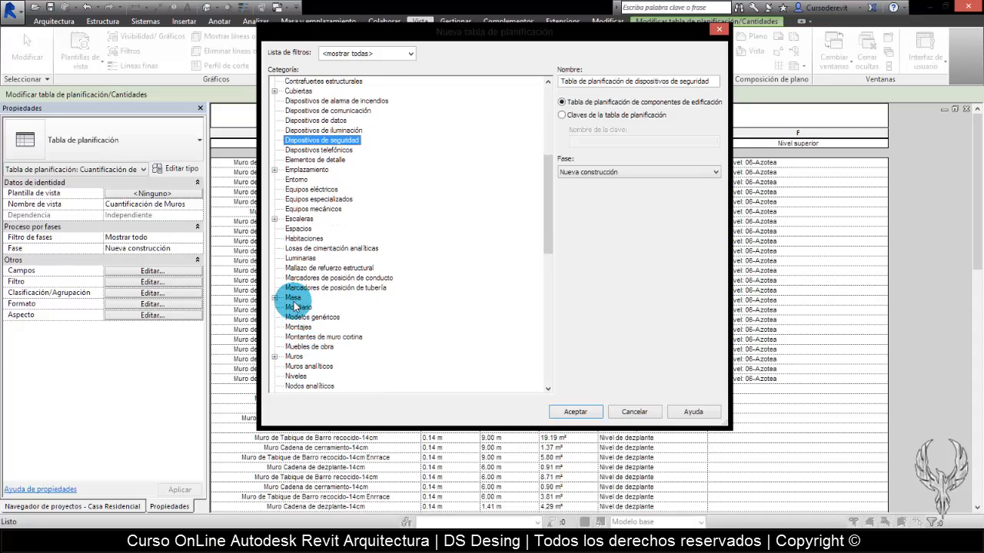
{"action": "left_click", "coordinate": [297, 357]}
Name the new walls schedule "Cuantificación de aplanados" and create it
{"action": "left_click", "coordinate": [621, 85]}
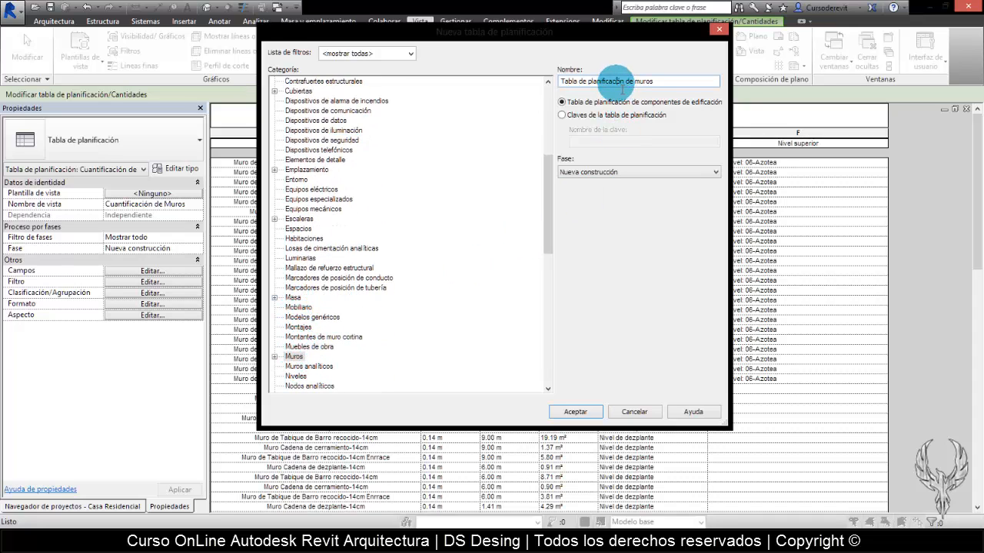
{"action": "left_click_drag", "start_coordinate": [639, 84], "coordinate": [505, 79]}
{"action": "type", "text": "Cuant"}
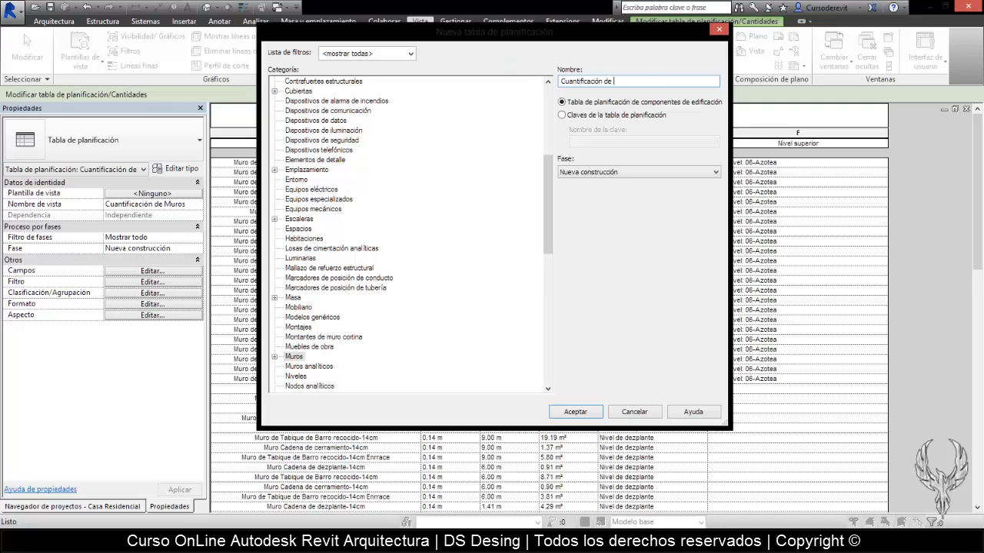
{"action": "left_click", "coordinate": [578, 412]}
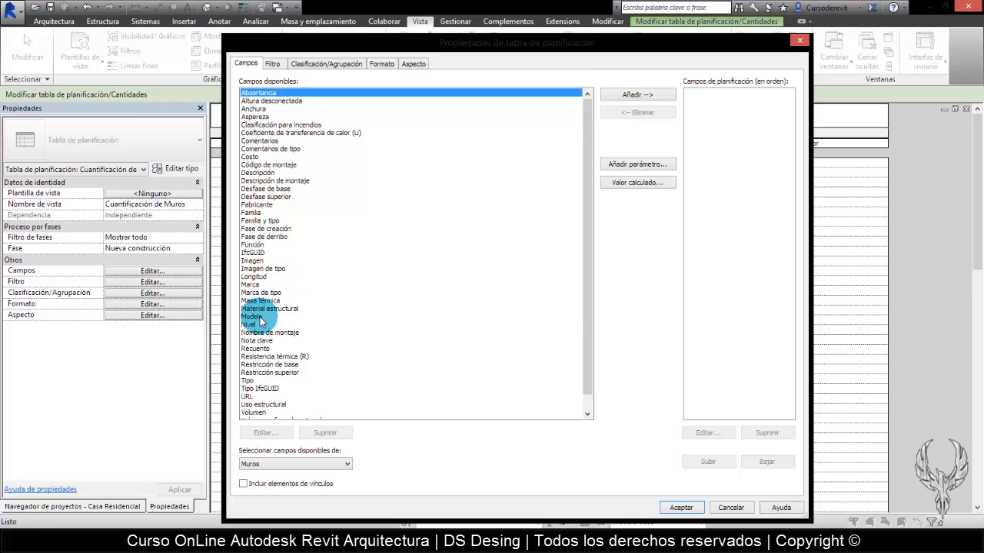
Add the fields Tipo, Anchura, Longitud and Área to the schedule in that order and accept them
{"action": "left_click", "coordinate": [262, 317]}
{"action": "scroll", "coordinate": [262, 321], "scroll_direction": "down", "scroll_amount": 1}
{"action": "left_click", "coordinate": [251, 371]}
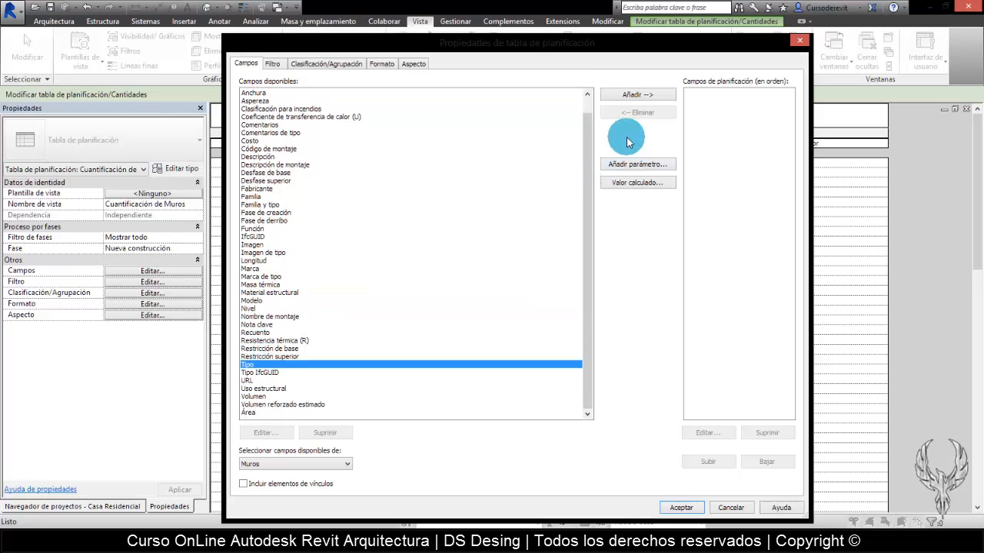
{"action": "left_click", "coordinate": [633, 95]}
{"action": "left_click", "coordinate": [257, 101]}
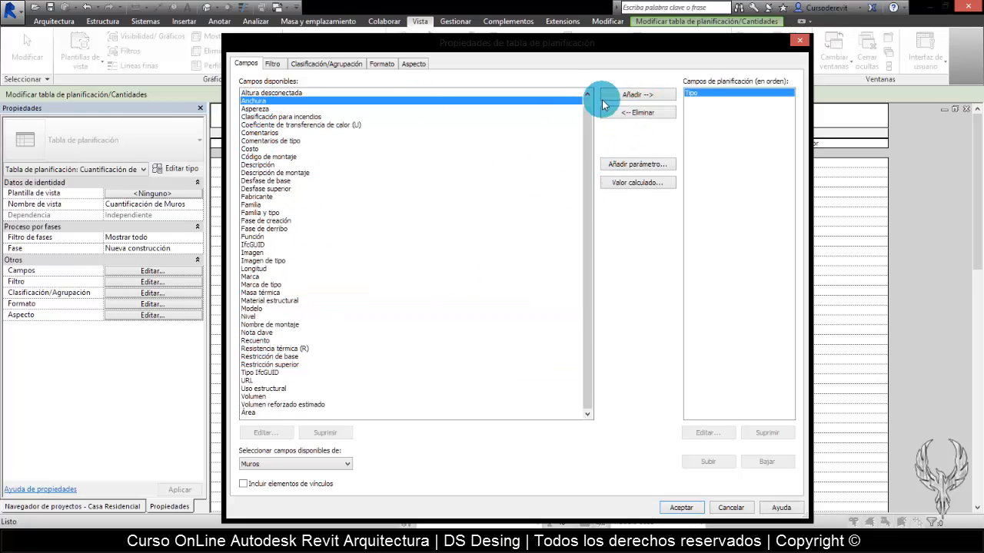
{"action": "left_click", "coordinate": [649, 95]}
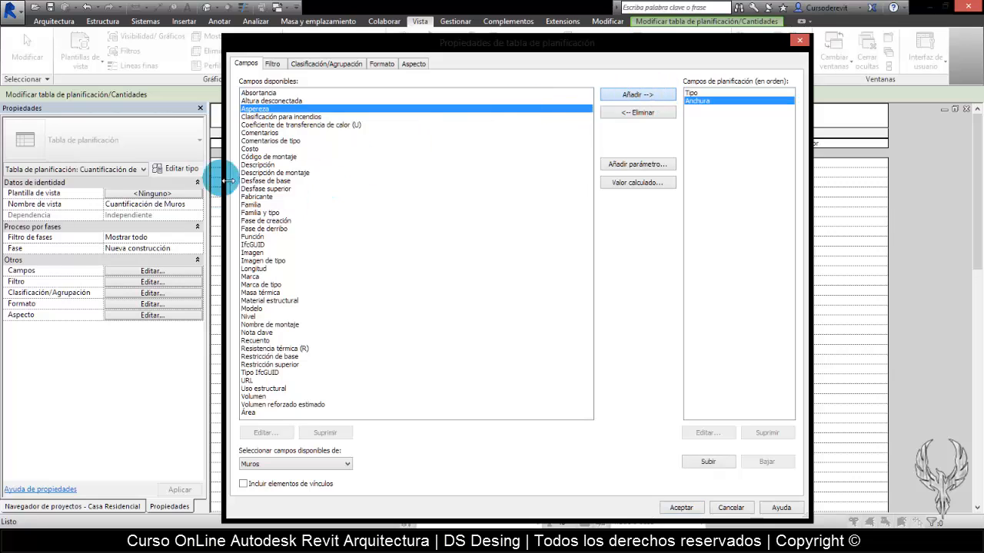
{"action": "left_click", "coordinate": [250, 149]}
{"action": "left_click", "coordinate": [253, 269]}
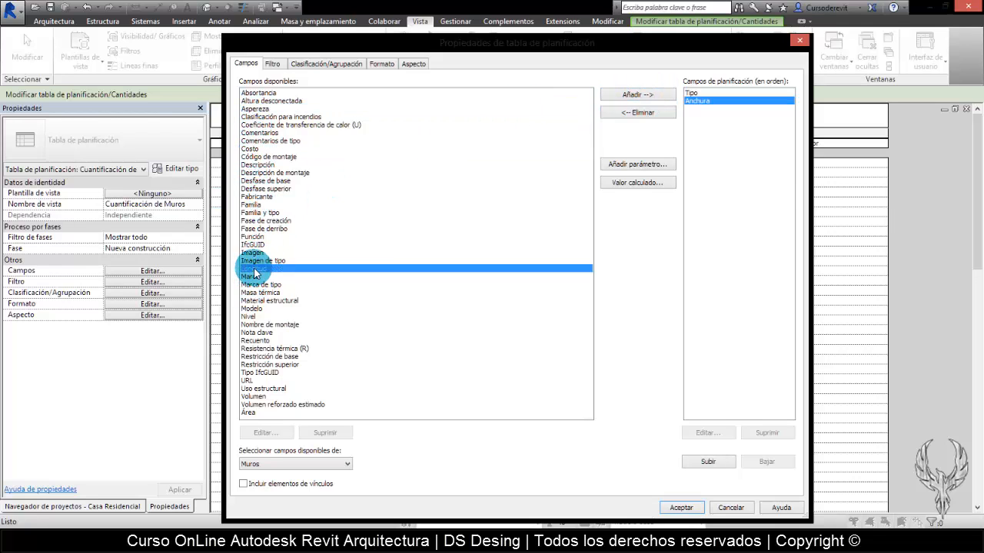
{"action": "left_click", "coordinate": [638, 94]}
{"action": "left_click", "coordinate": [250, 405]}
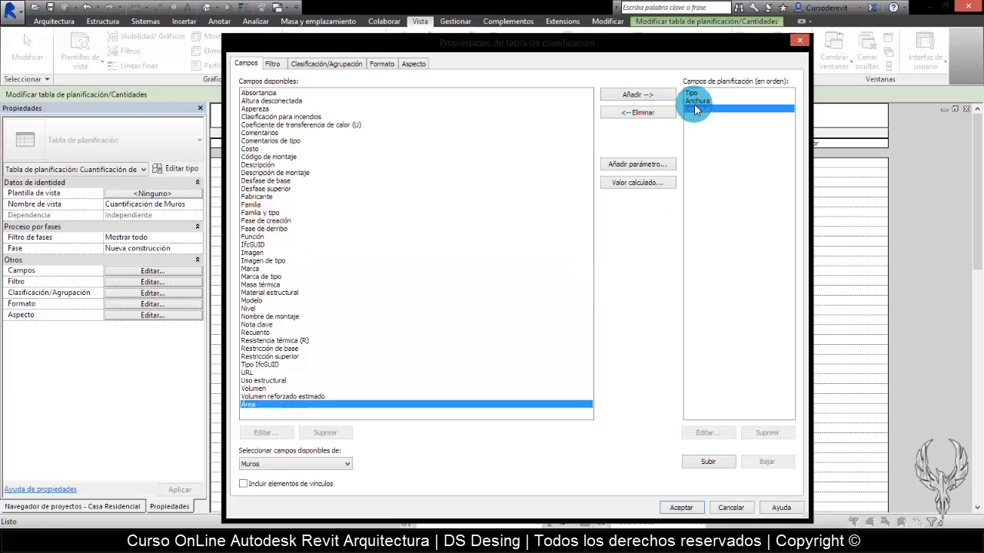
{"action": "left_click", "coordinate": [636, 94]}
{"action": "left_click", "coordinate": [692, 507]}
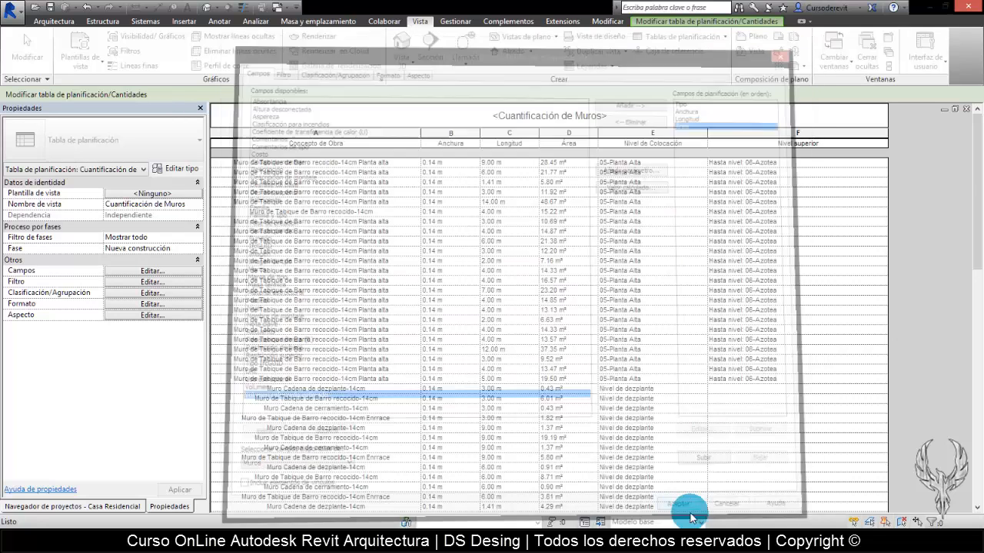
Set the plaster schedule's filter to Anchura es igual a 0.01 m
{"action": "scroll", "coordinate": [423, 202], "scroll_direction": "down", "scroll_amount": 1}
{"action": "scroll", "coordinate": [430, 216], "scroll_direction": "down", "scroll_amount": 2}
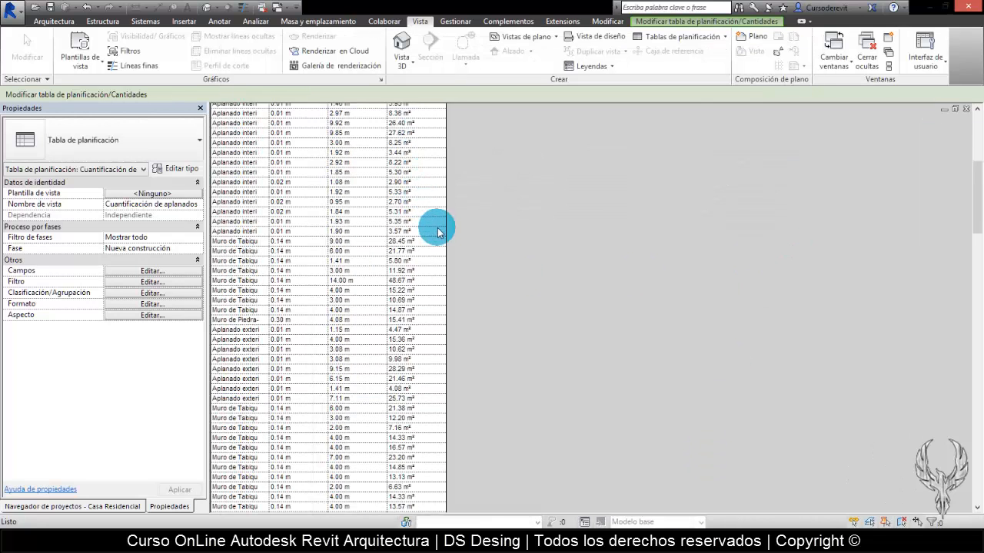
{"action": "scroll", "coordinate": [430, 230], "scroll_direction": "up", "scroll_amount": 4}
{"action": "left_click", "coordinate": [172, 284]}
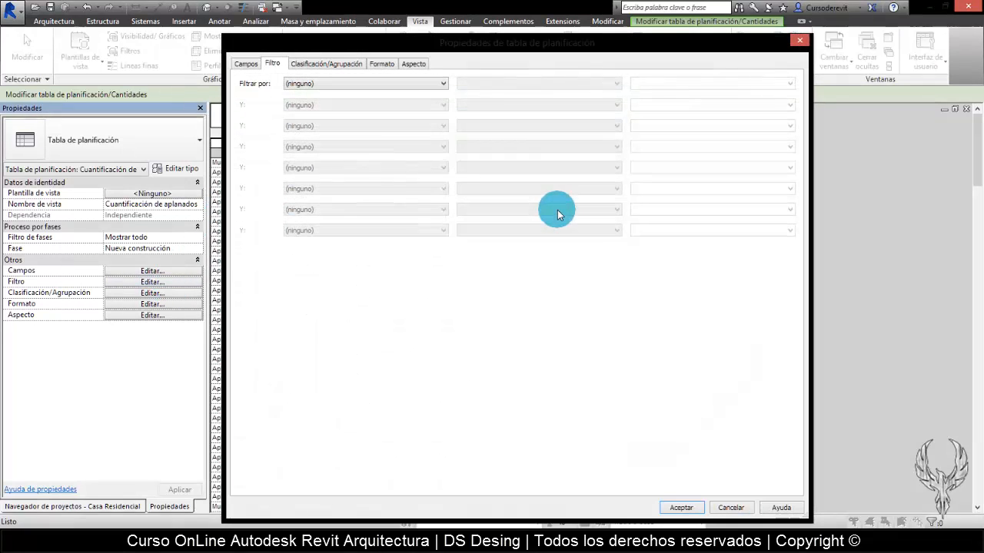
{"action": "left_click", "coordinate": [361, 83]}
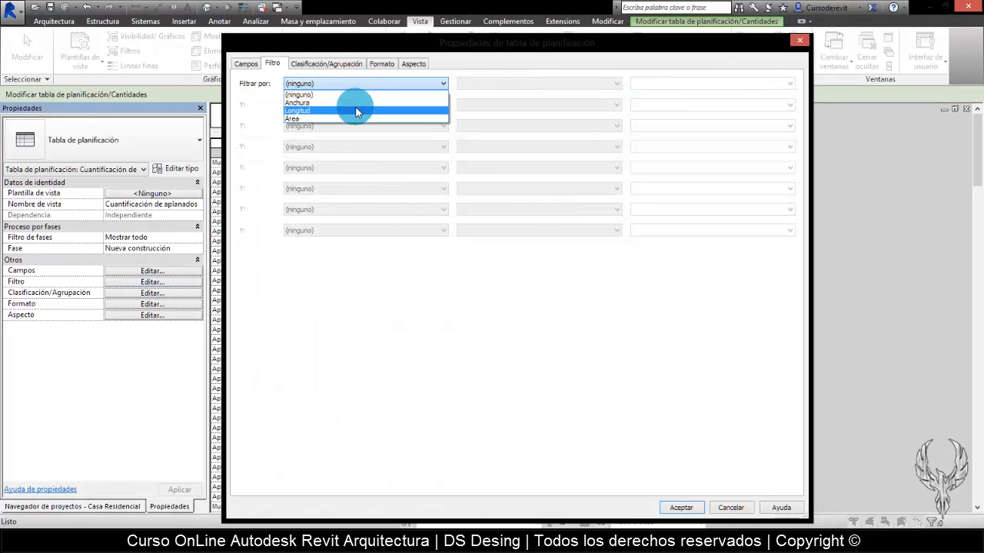
{"action": "left_click", "coordinate": [355, 103]}
{"action": "left_click", "coordinate": [492, 84]}
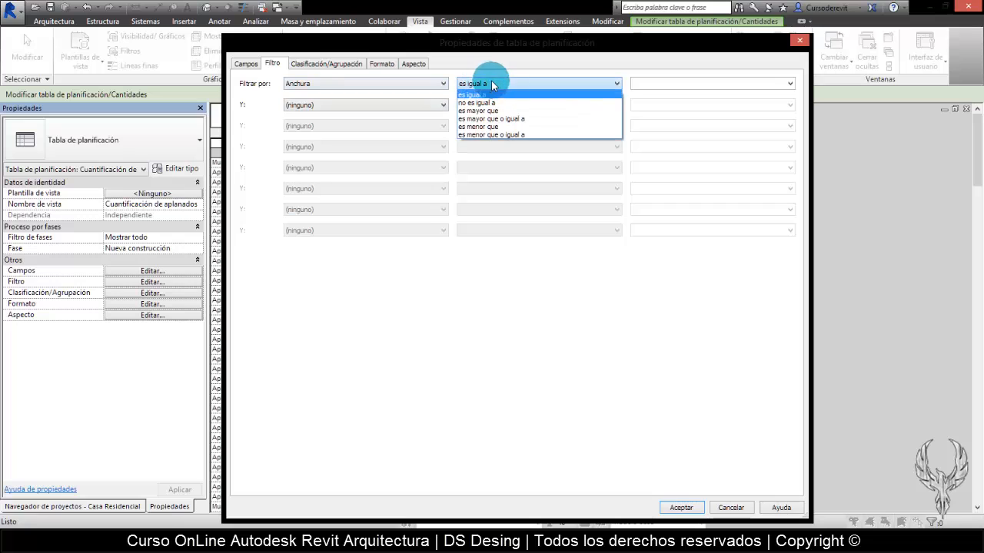
{"action": "left_click", "coordinate": [509, 95]}
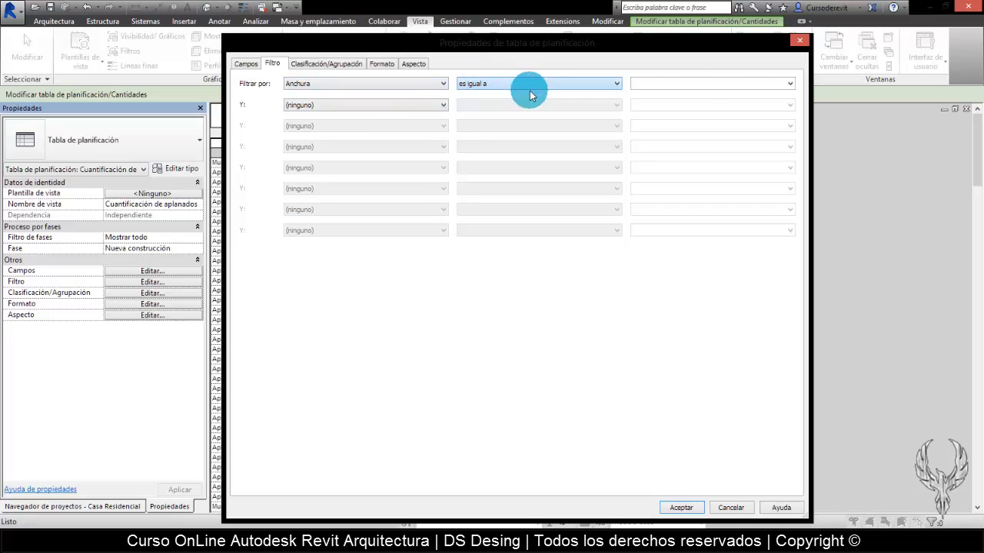
{"action": "left_click", "coordinate": [787, 84]}
{"action": "left_click", "coordinate": [665, 95]}
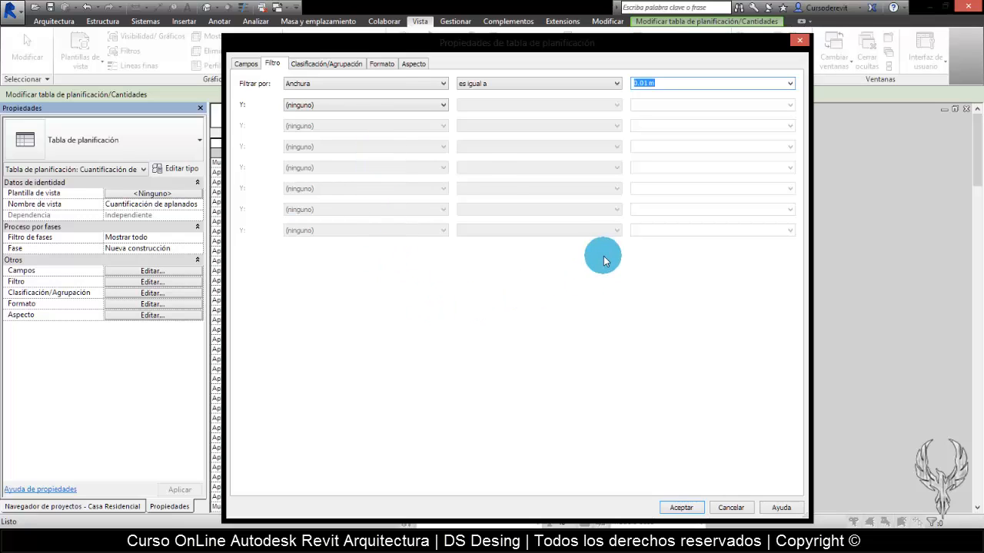
{"action": "left_click", "coordinate": [378, 104]}
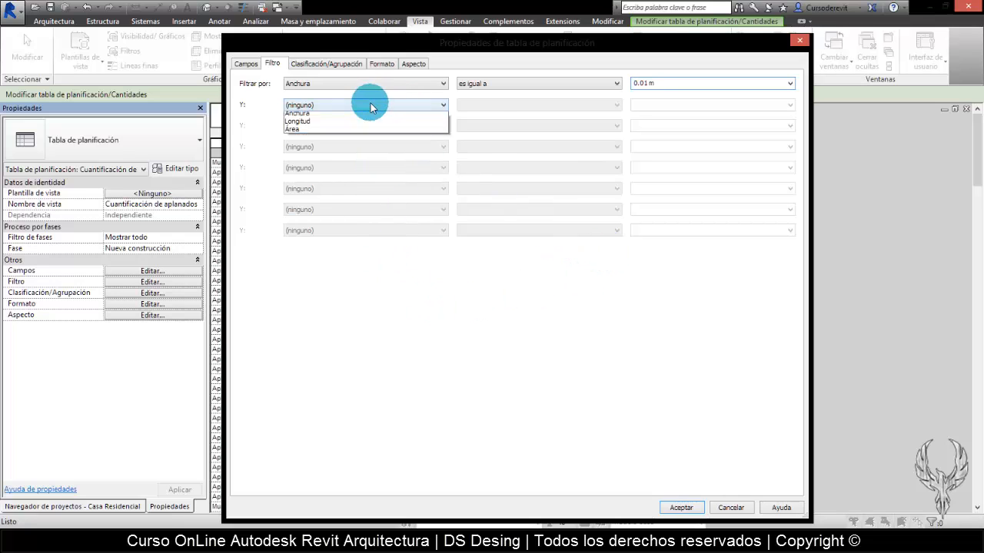
{"action": "left_click", "coordinate": [349, 141]}
{"action": "left_click", "coordinate": [578, 106]}
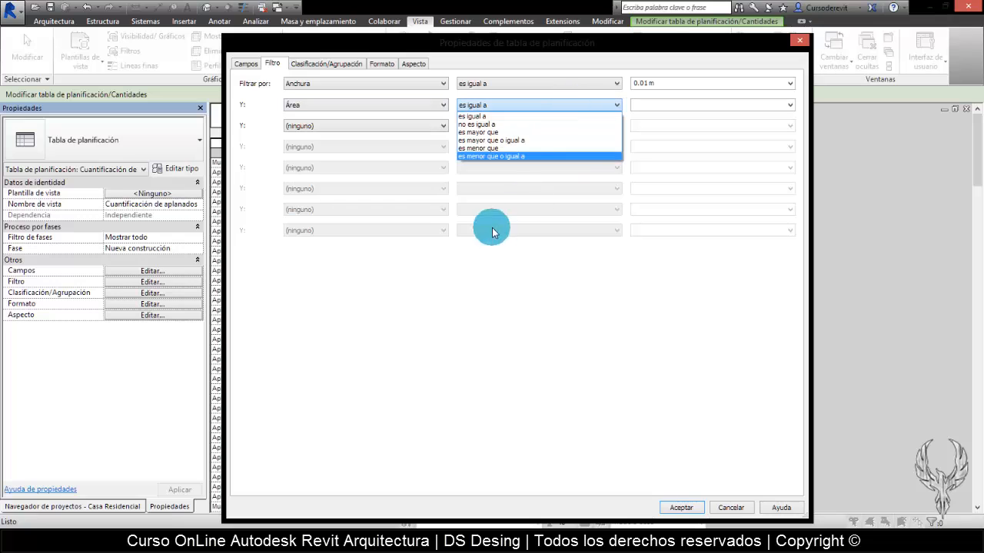
{"action": "left_click", "coordinate": [417, 103]}
{"action": "left_click", "coordinate": [407, 105]}
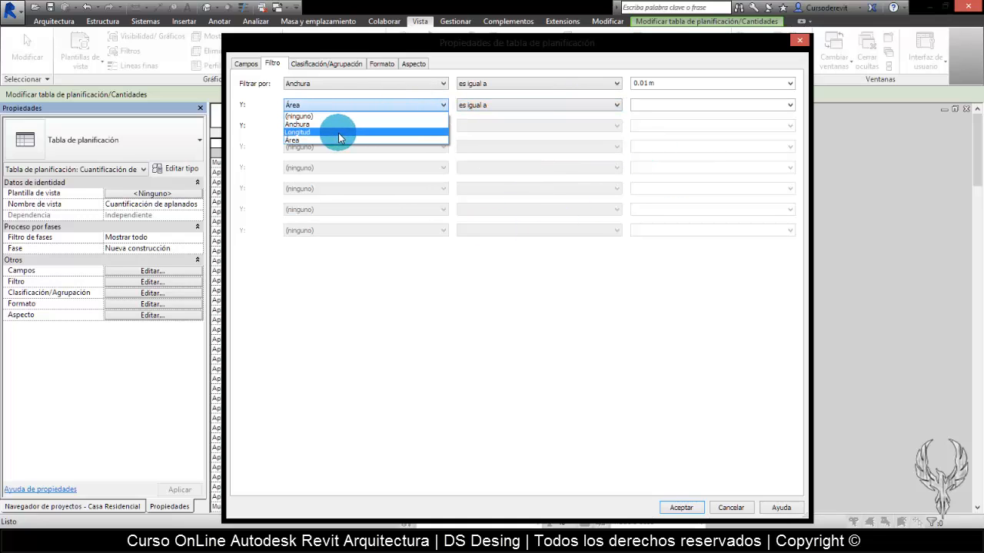
{"action": "left_click", "coordinate": [338, 133]}
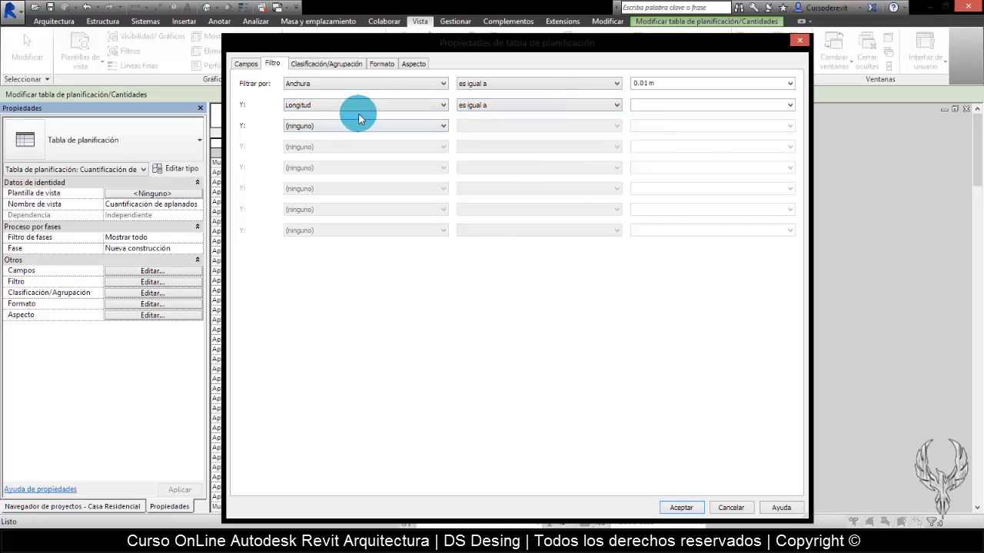
{"action": "left_click", "coordinate": [407, 105]}
{"action": "left_click", "coordinate": [408, 116]}
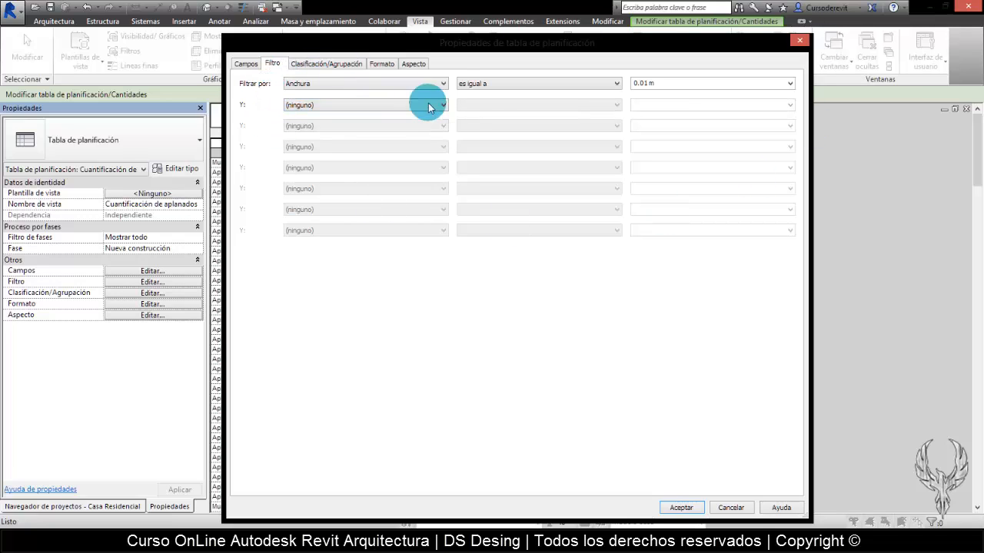
Enable Calcular totales for the Anchura and Área fields and apply the schedule properties
{"action": "left_click", "coordinate": [343, 66]}
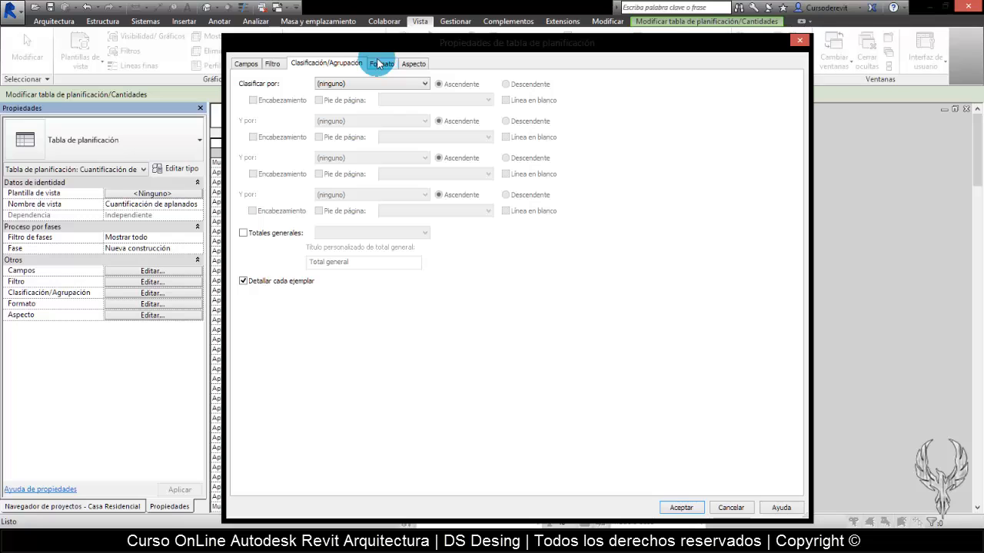
{"action": "left_click", "coordinate": [378, 64]}
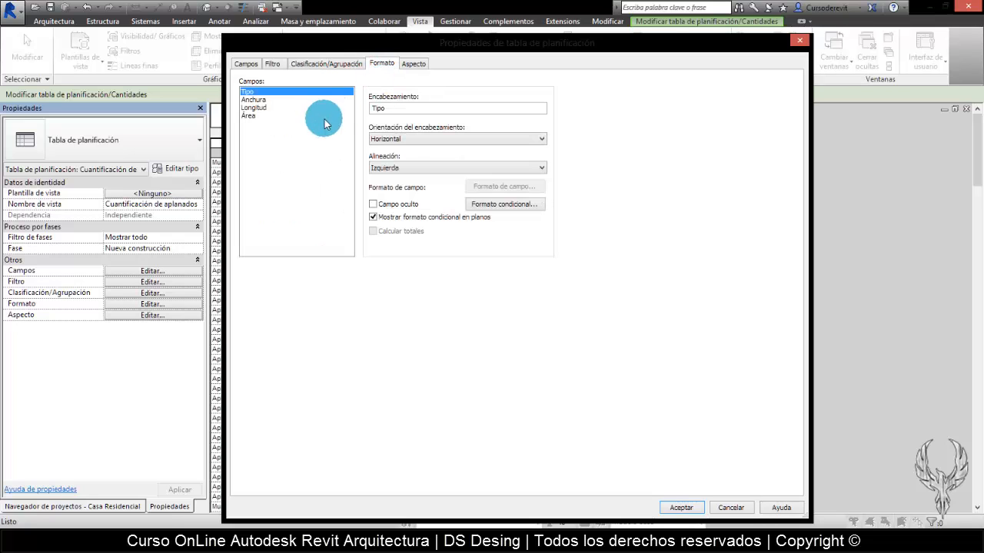
{"action": "left_click", "coordinate": [254, 101]}
{"action": "left_click", "coordinate": [372, 231]}
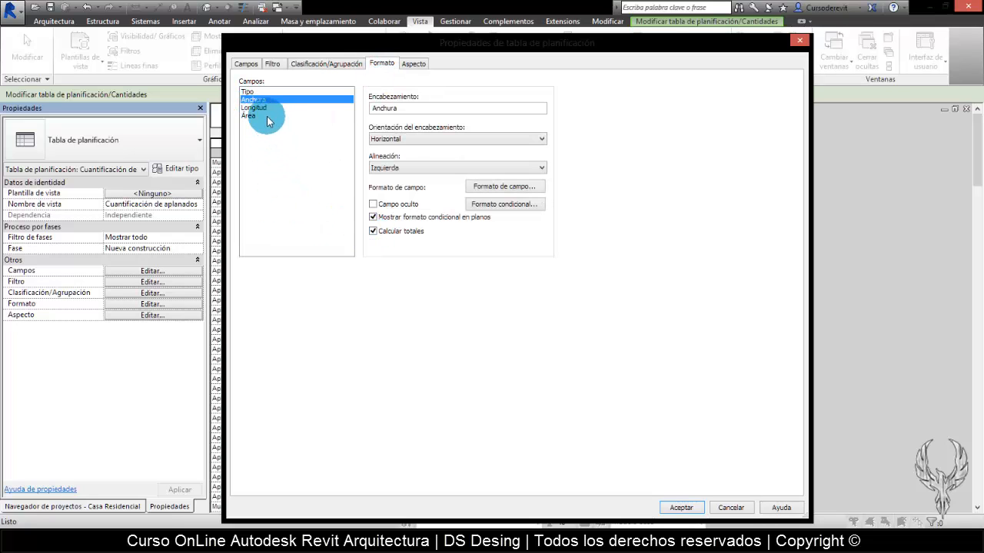
{"action": "left_click", "coordinate": [258, 115]}
{"action": "left_click", "coordinate": [374, 232]}
{"action": "left_click", "coordinate": [257, 107]}
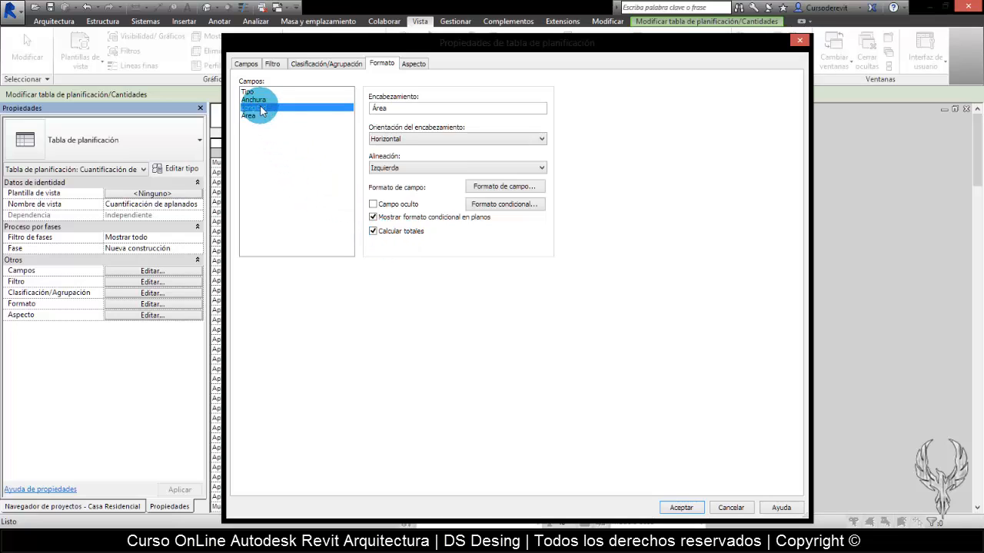
{"action": "left_click", "coordinate": [249, 66]}
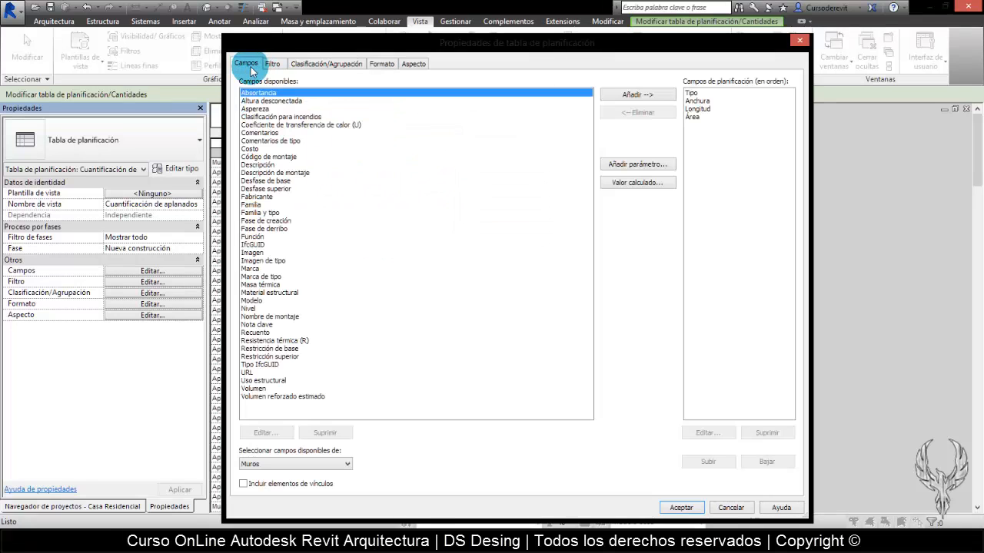
{"action": "left_click", "coordinate": [380, 64]}
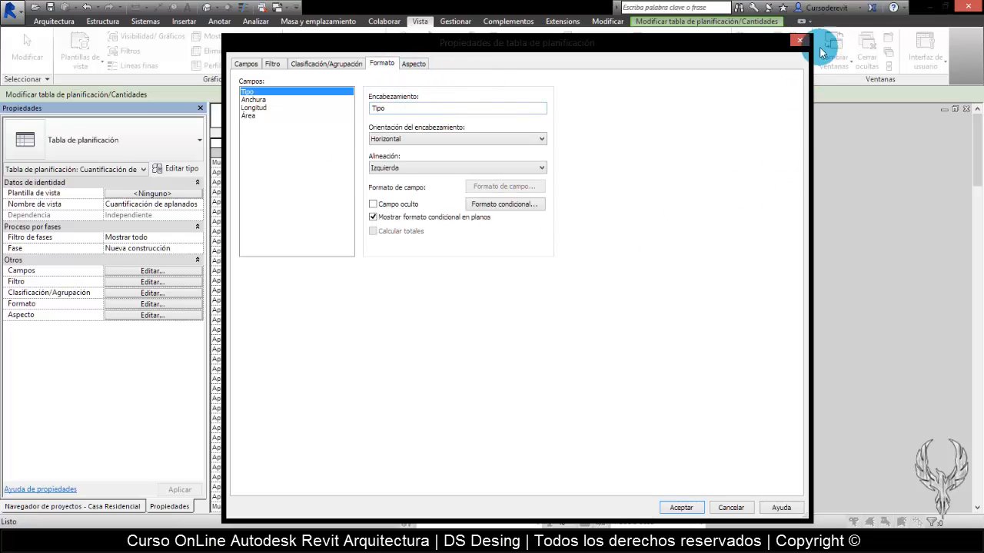
{"action": "left_click", "coordinate": [681, 508]}
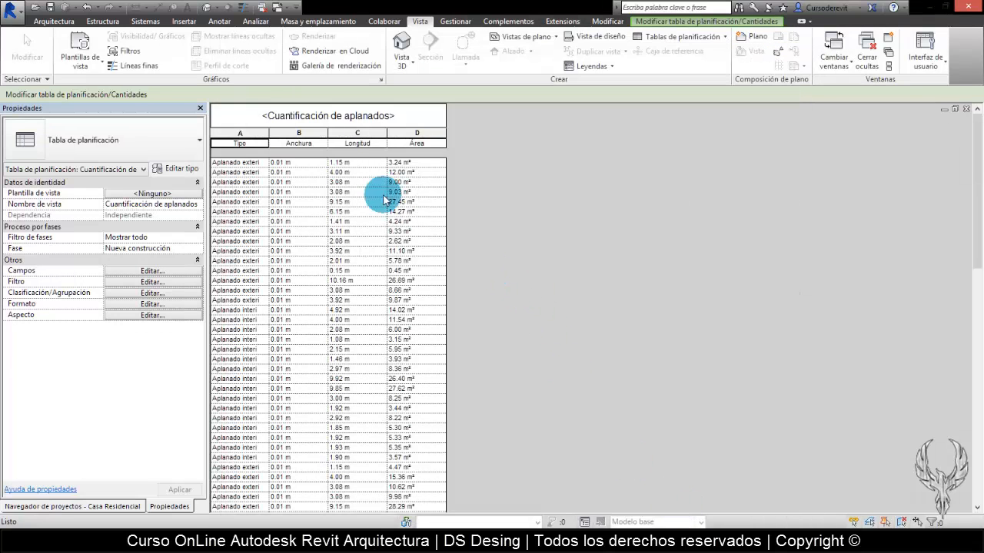
Widen the Tipo, Anchura and Longitud columns so that the full type names fit
{"action": "left_click", "coordinate": [257, 135]}
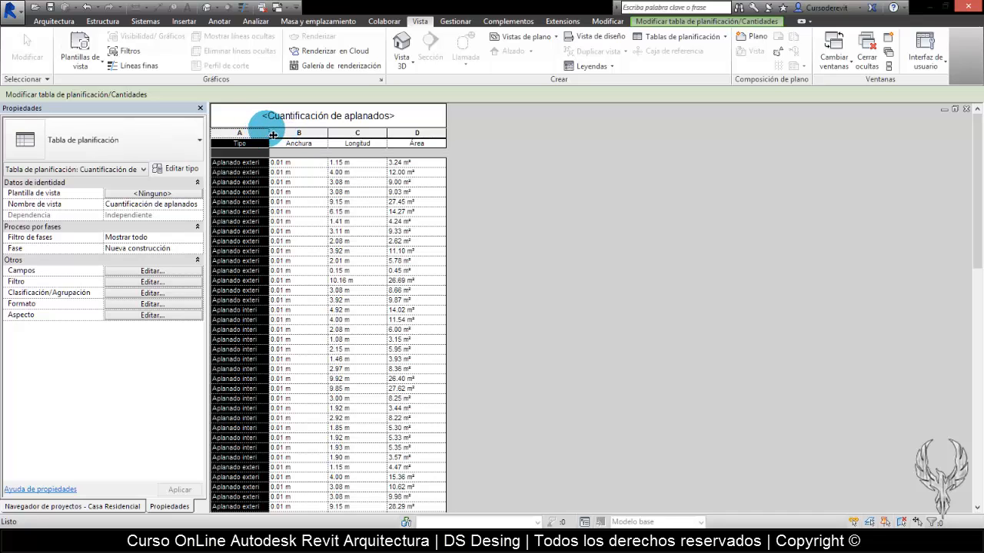
{"action": "left_click_drag", "start_coordinate": [275, 140], "coordinate": [326, 136]}
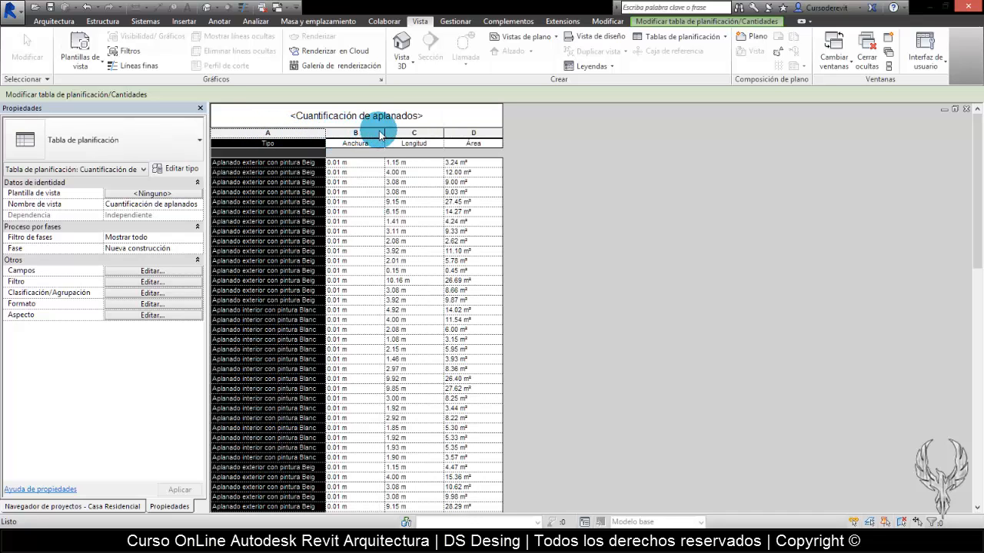
{"action": "left_click_drag", "start_coordinate": [392, 136], "coordinate": [460, 137]}
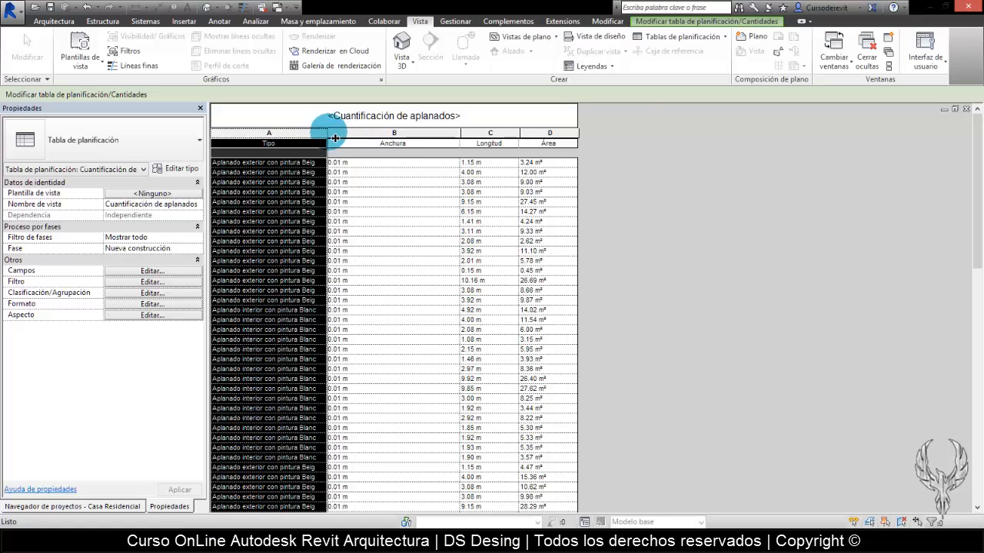
{"action": "left_click_drag", "start_coordinate": [335, 137], "coordinate": [415, 143]}
{"action": "left_click_drag", "start_coordinate": [607, 135], "coordinate": [650, 139]}
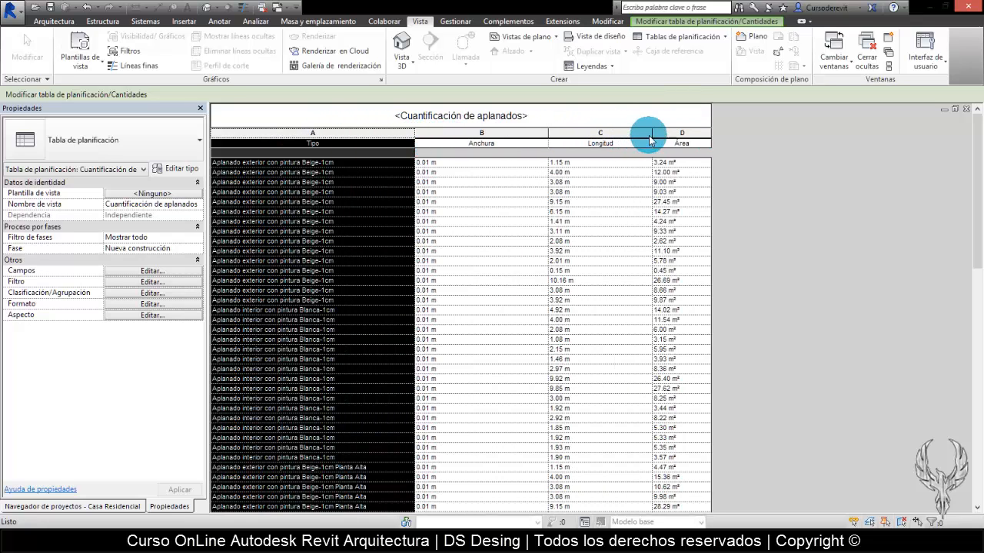
Review the types, widths and areas of the filtered plaster schedule down to its last row
{"action": "scroll", "coordinate": [671, 233], "scroll_direction": "down", "scroll_amount": 4}
{"action": "scroll", "coordinate": [387, 309], "scroll_direction": "up", "scroll_amount": 4}
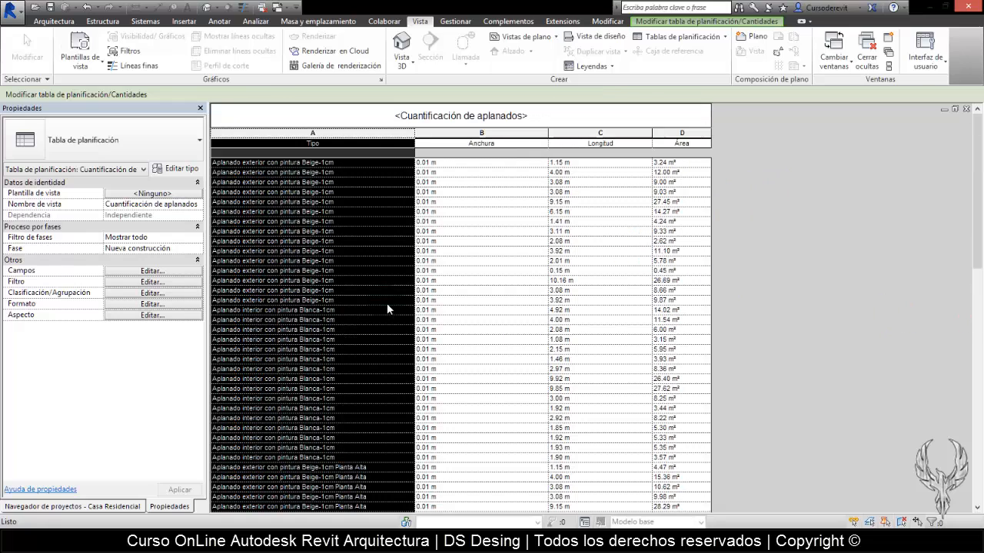
{"action": "left_click", "coordinate": [472, 253]}
{"action": "scroll", "coordinate": [428, 251], "scroll_direction": "down", "scroll_amount": 5}
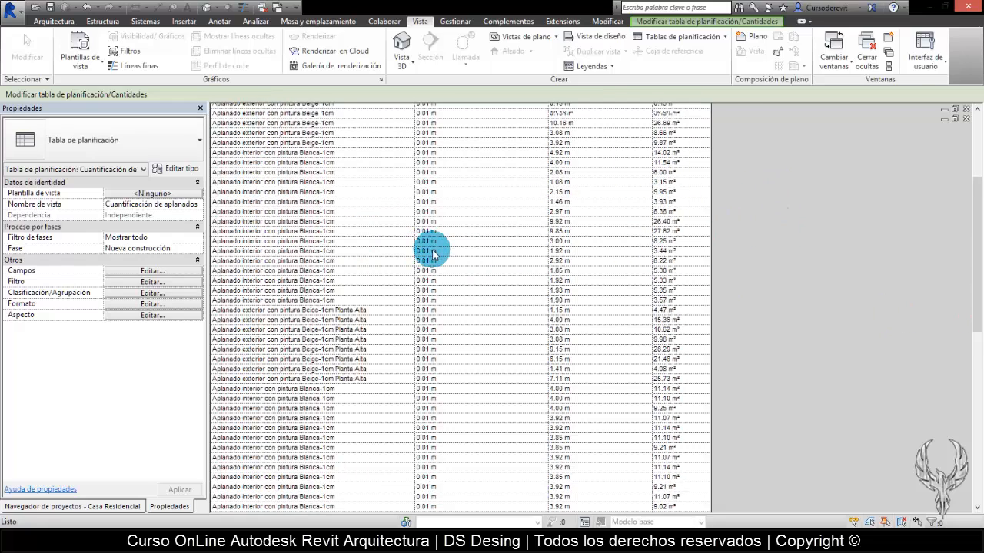
{"action": "scroll", "coordinate": [432, 254], "scroll_direction": "up", "scroll_amount": 5}
{"action": "scroll", "coordinate": [700, 235], "scroll_direction": "down", "scroll_amount": 15}
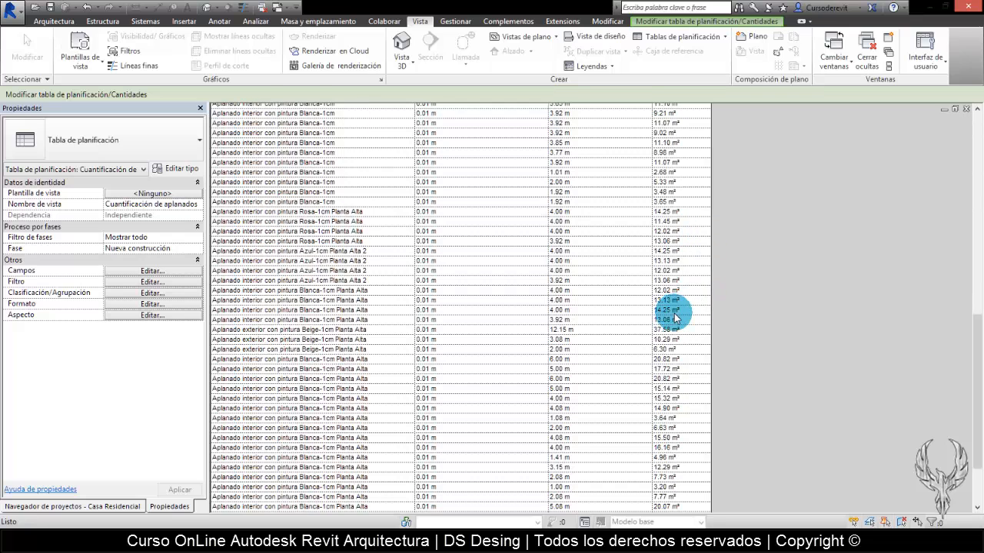
{"action": "scroll", "coordinate": [675, 317], "scroll_direction": "down", "scroll_amount": 3}
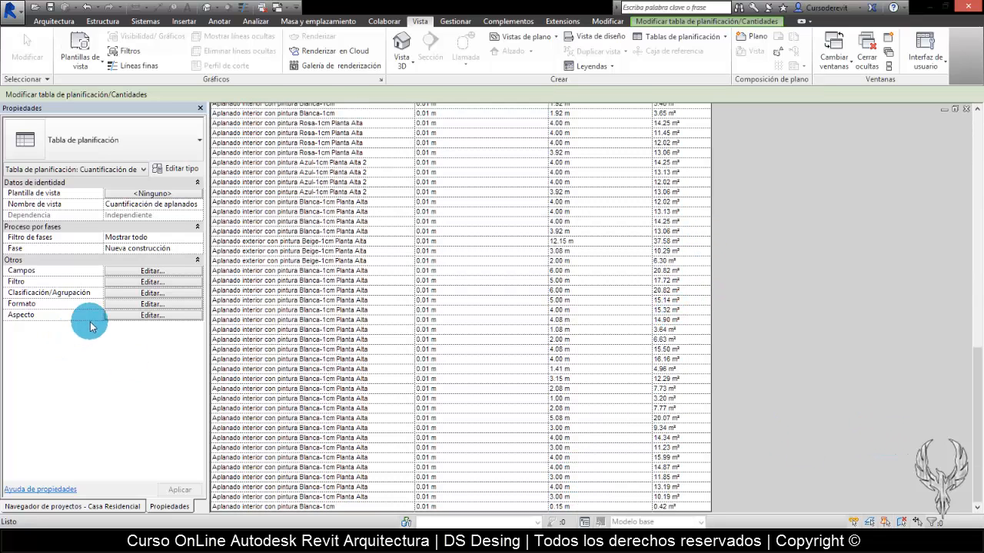
Turn on Totales generales with Título, recuento y totales for the plaster schedule and apply the schedule properties
{"action": "left_click", "coordinate": [132, 306]}
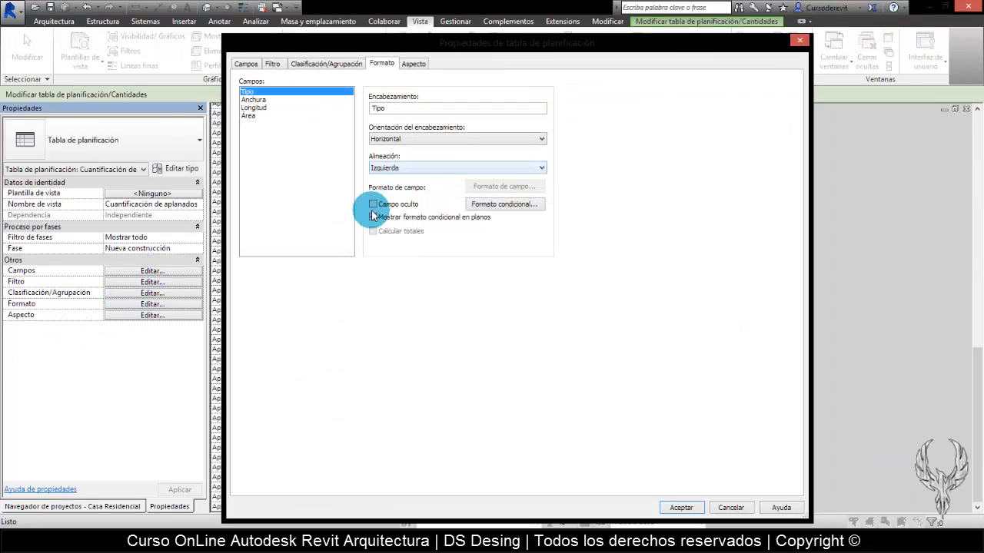
{"action": "left_click_drag", "start_coordinate": [265, 108], "coordinate": [258, 122]}
{"action": "left_click", "coordinate": [257, 107]}
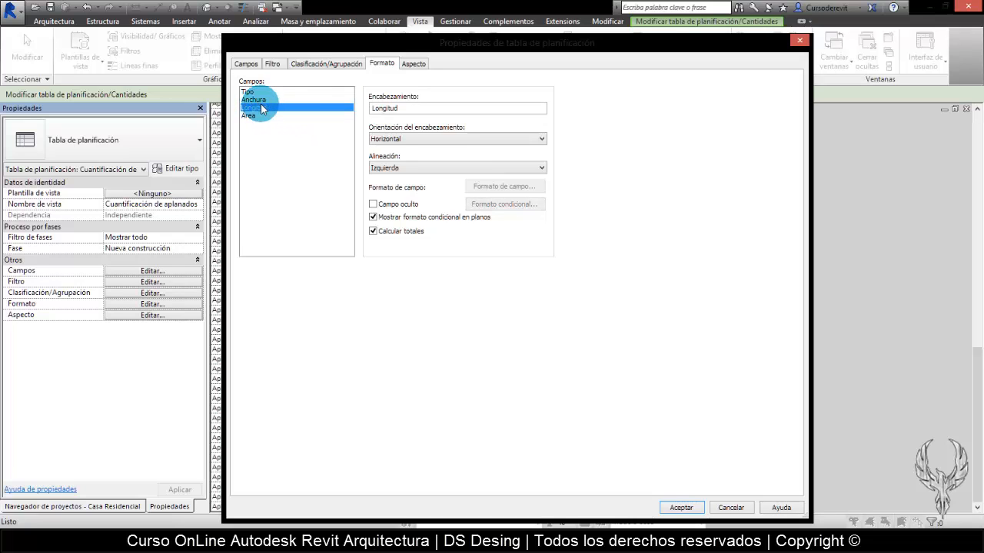
{"action": "left_click", "coordinate": [300, 62]}
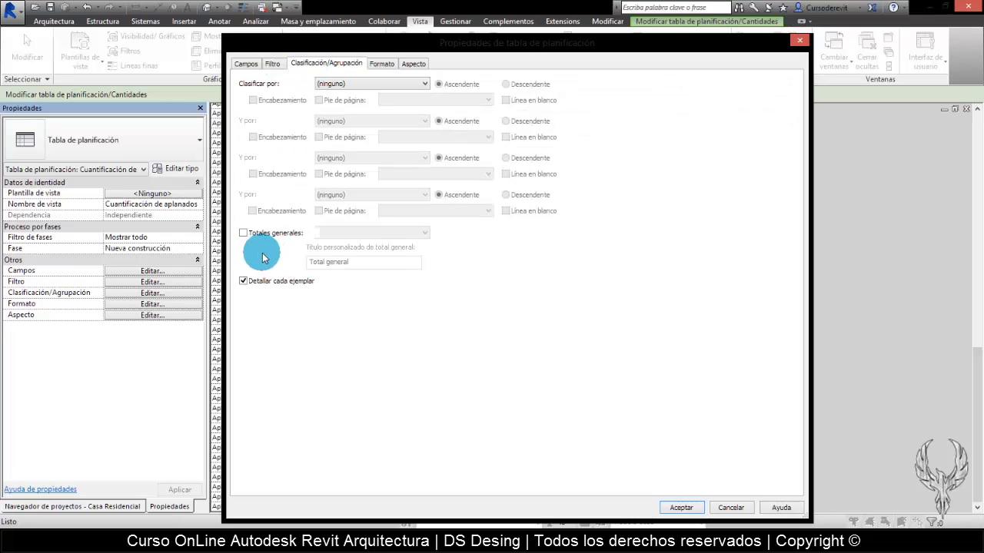
{"action": "left_click", "coordinate": [243, 233]}
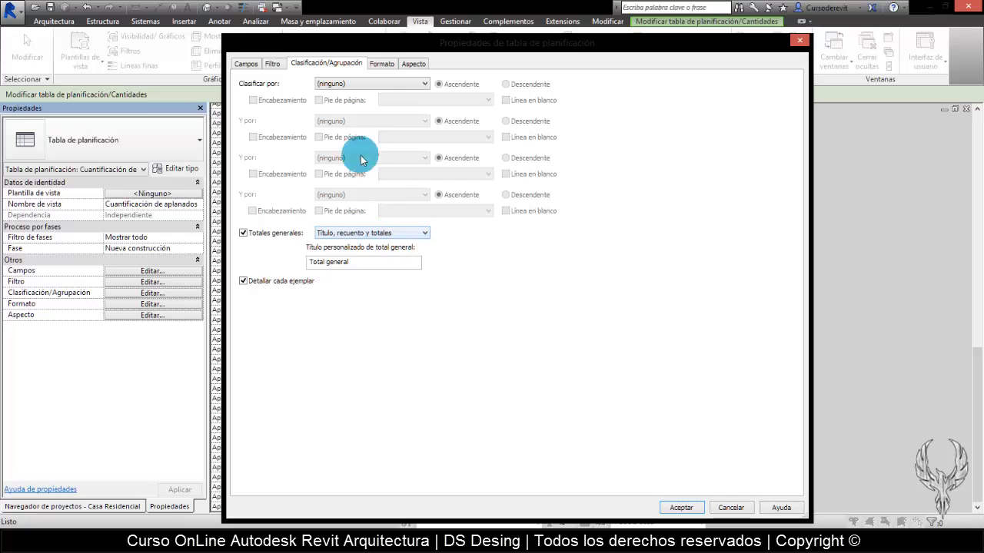
{"action": "left_click", "coordinate": [681, 509]}
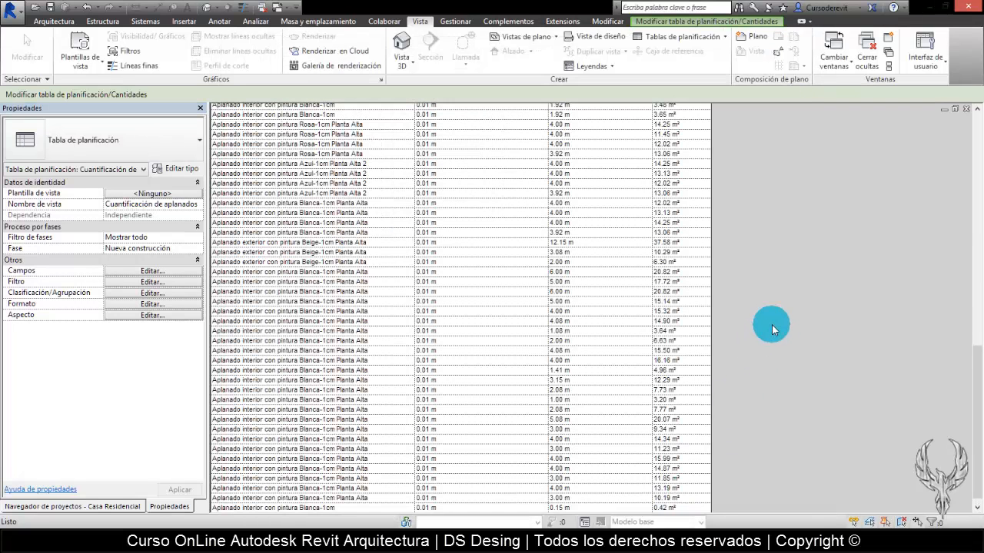
Review the plaster schedule's Área values from the first row down to the grand total row
{"action": "scroll", "coordinate": [788, 323], "scroll_direction": "down", "scroll_amount": 1}
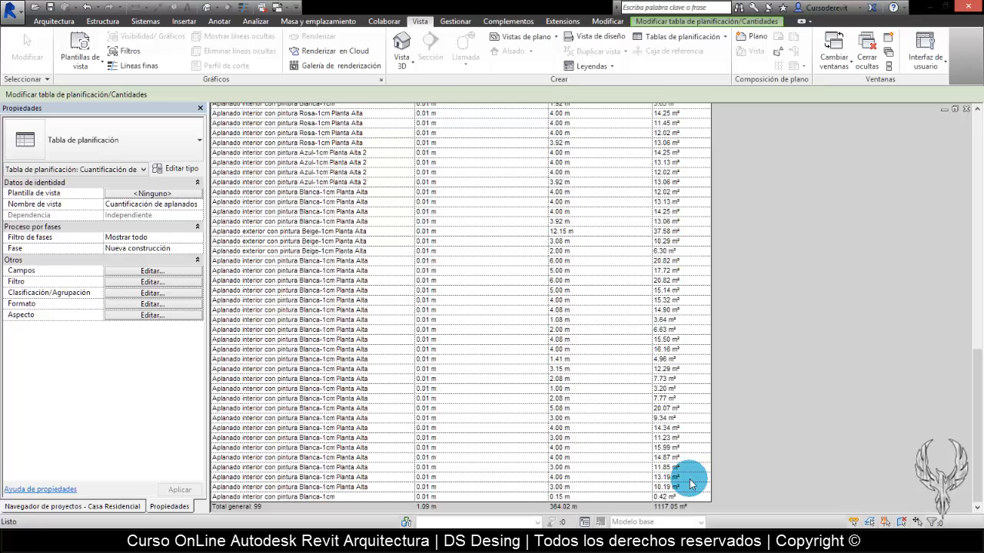
{"action": "scroll", "coordinate": [690, 484], "scroll_direction": "up", "scroll_amount": 15}
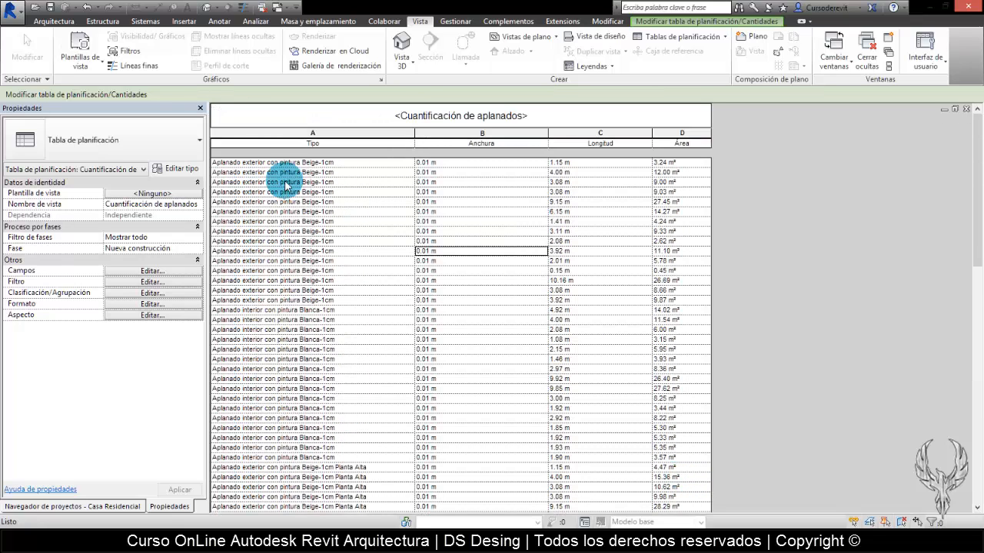
{"action": "left_click_drag", "start_coordinate": [663, 164], "coordinate": [672, 176]}
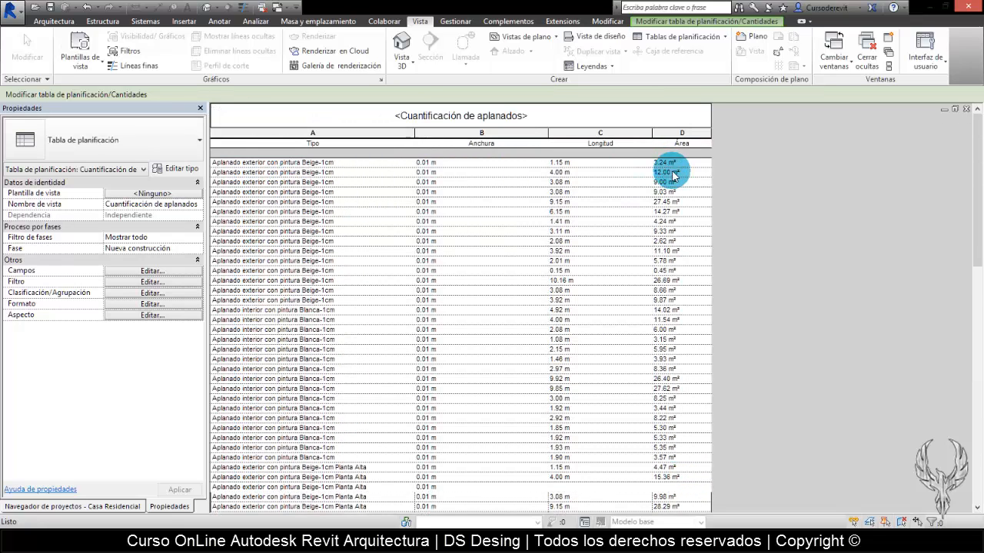
{"action": "left_click", "coordinate": [677, 183]}
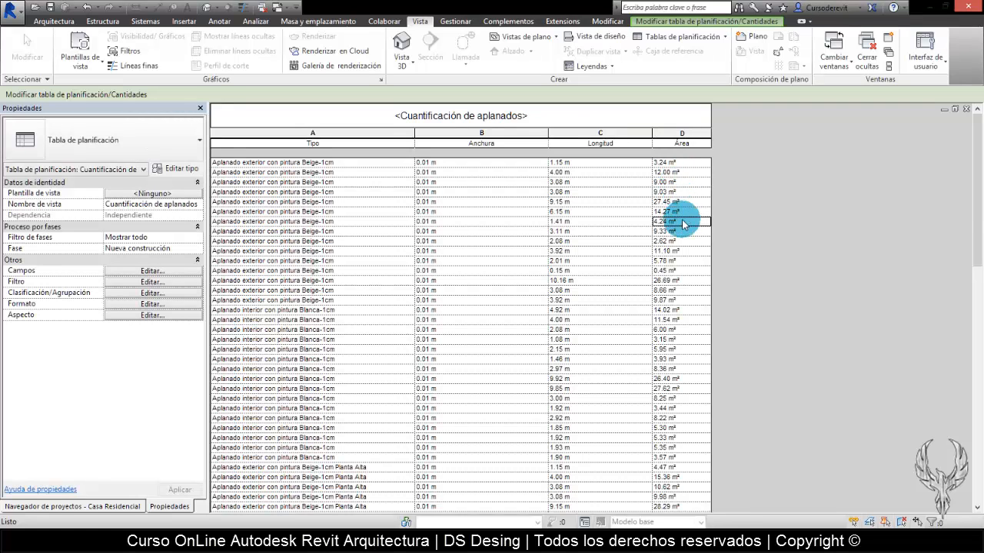
{"action": "left_click", "coordinate": [681, 231]}
{"action": "scroll", "coordinate": [694, 345], "scroll_direction": "down", "scroll_amount": 15}
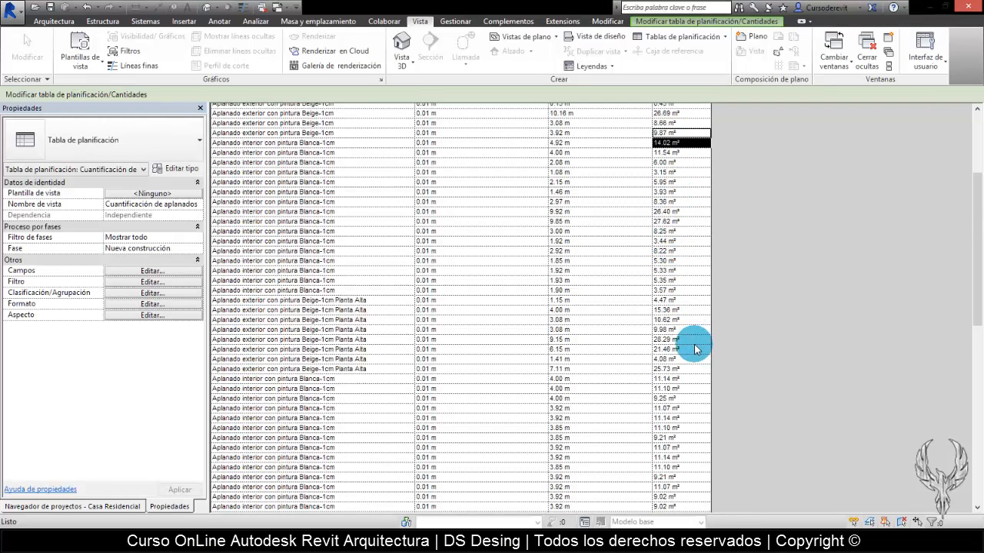
{"action": "left_click", "coordinate": [694, 341]}
{"action": "scroll", "coordinate": [694, 343], "scroll_direction": "down", "scroll_amount": 5}
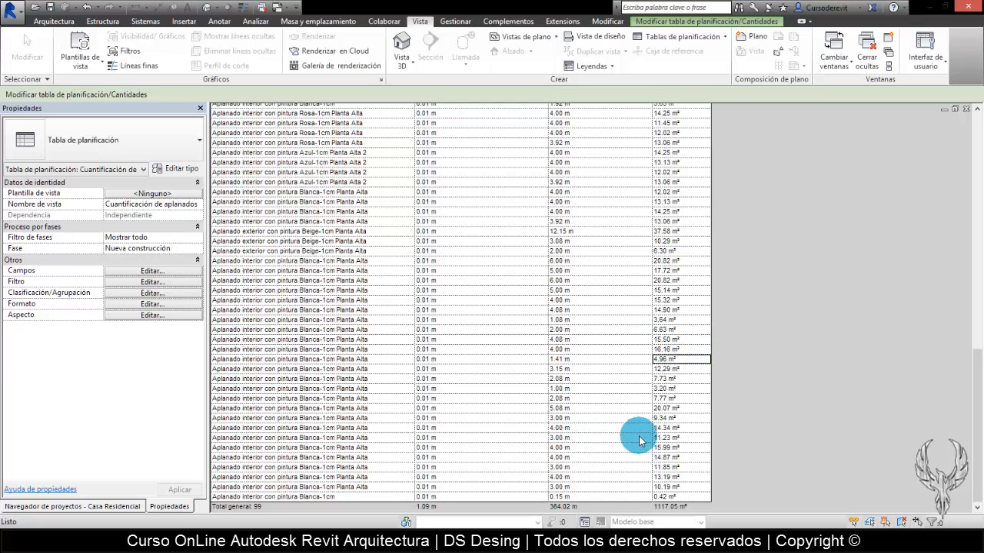
{"action": "scroll", "coordinate": [680, 407], "scroll_direction": "up", "scroll_amount": 10}
{"action": "scroll", "coordinate": [677, 405], "scroll_direction": "up", "scroll_amount": 8}
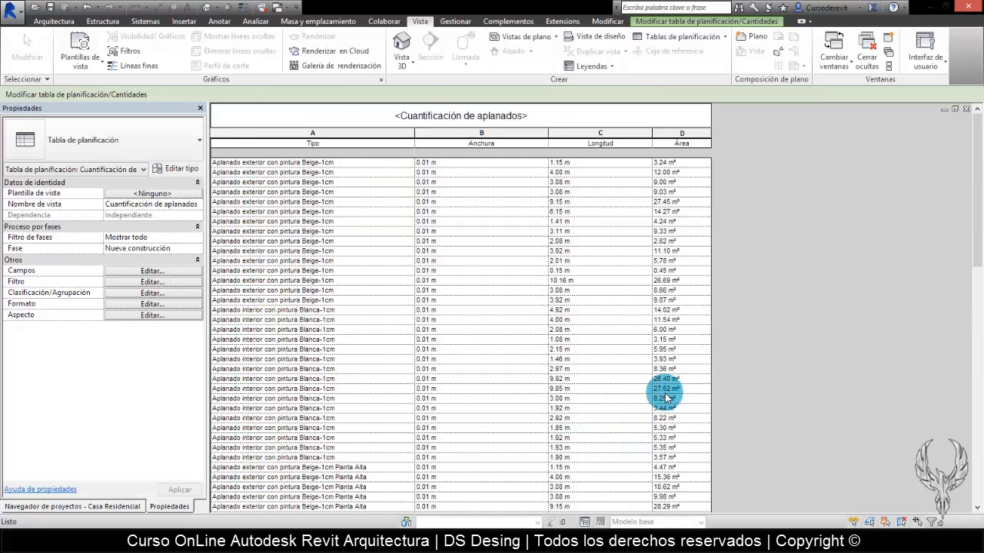
{"action": "scroll", "coordinate": [660, 398], "scroll_direction": "down", "scroll_amount": 15}
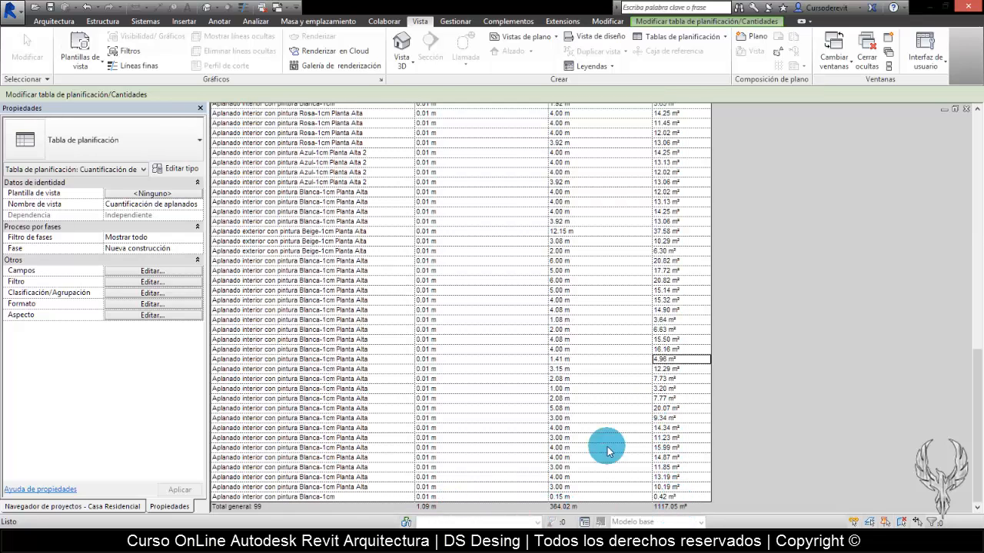
{"action": "scroll", "coordinate": [680, 302], "scroll_direction": "up", "scroll_amount": 6}
{"action": "scroll", "coordinate": [679, 302], "scroll_direction": "up", "scroll_amount": 12}
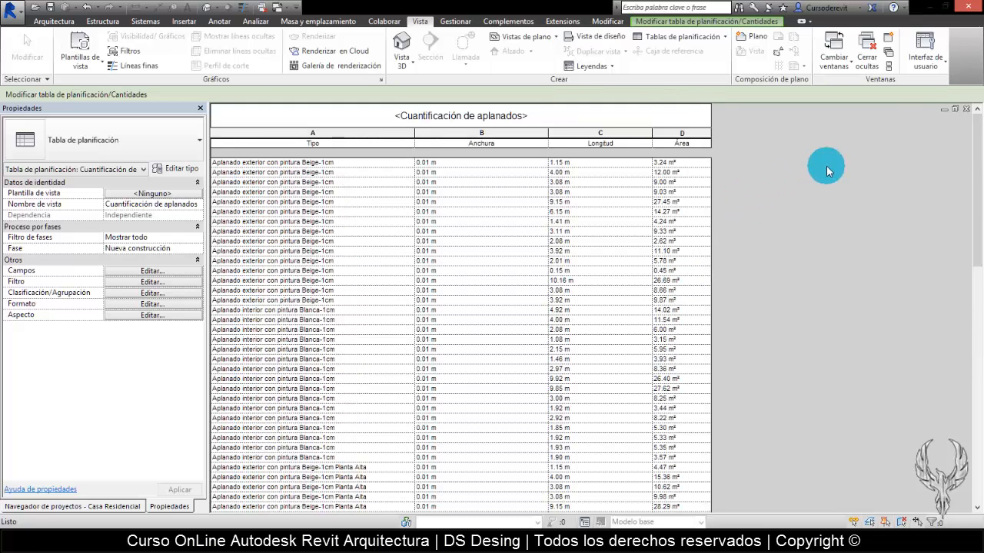
Close the plaster schedule and sort the Cuantificación de Muros schedule by Área in ascending order
{"action": "left_click", "coordinate": [966, 110]}
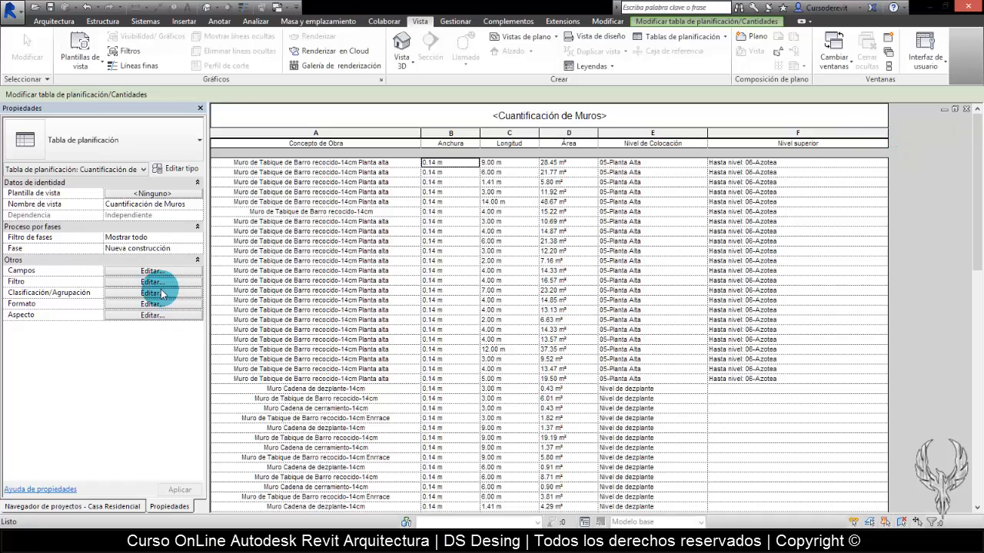
{"action": "scroll", "coordinate": [643, 279], "scroll_direction": "down", "scroll_amount": 10}
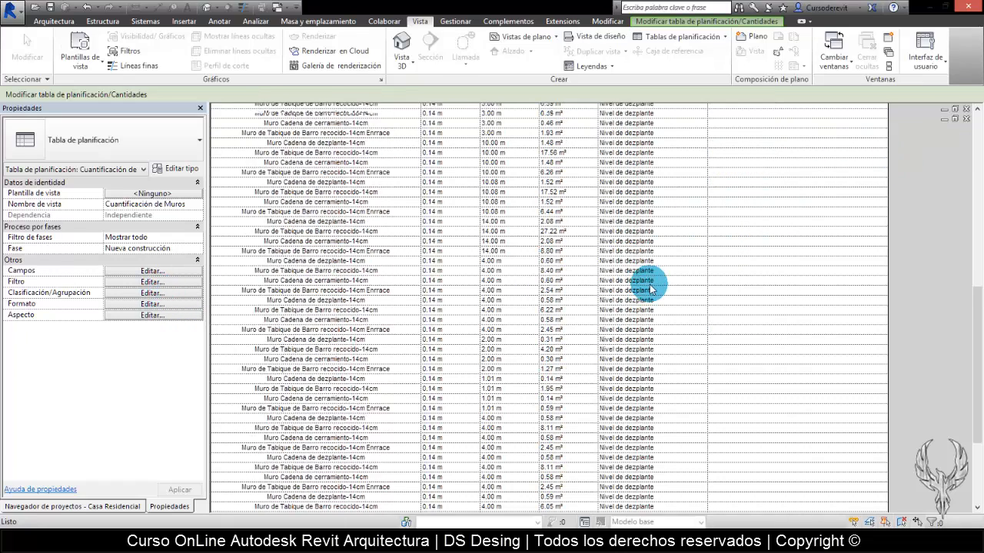
{"action": "scroll", "coordinate": [649, 288], "scroll_direction": "up", "scroll_amount": 10}
{"action": "left_click", "coordinate": [138, 295]}
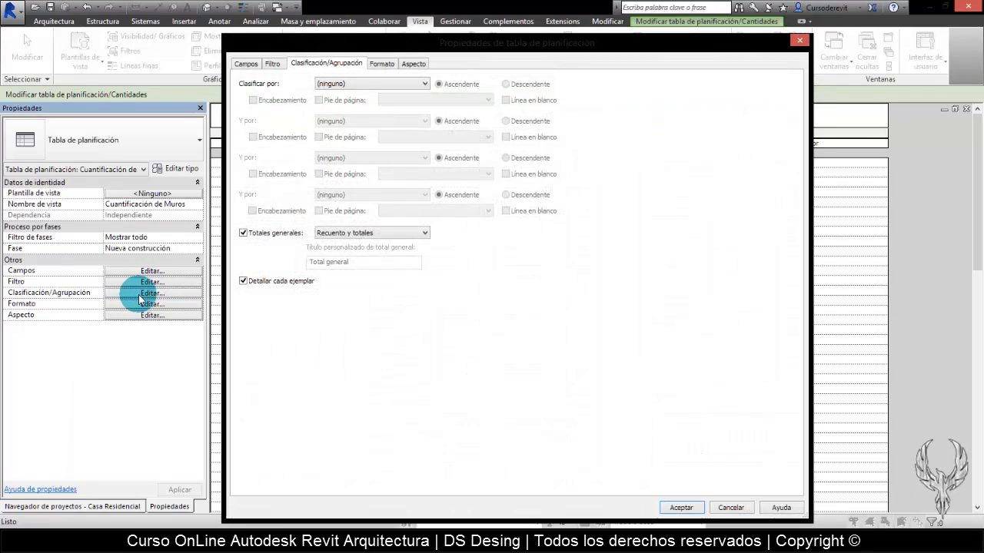
{"action": "left_click", "coordinate": [384, 83]}
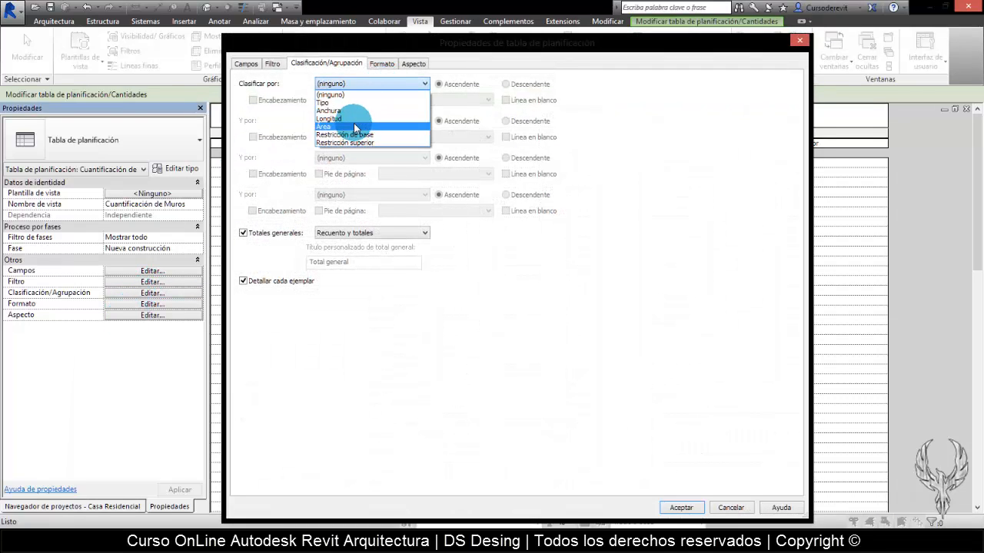
{"action": "left_click", "coordinate": [347, 129]}
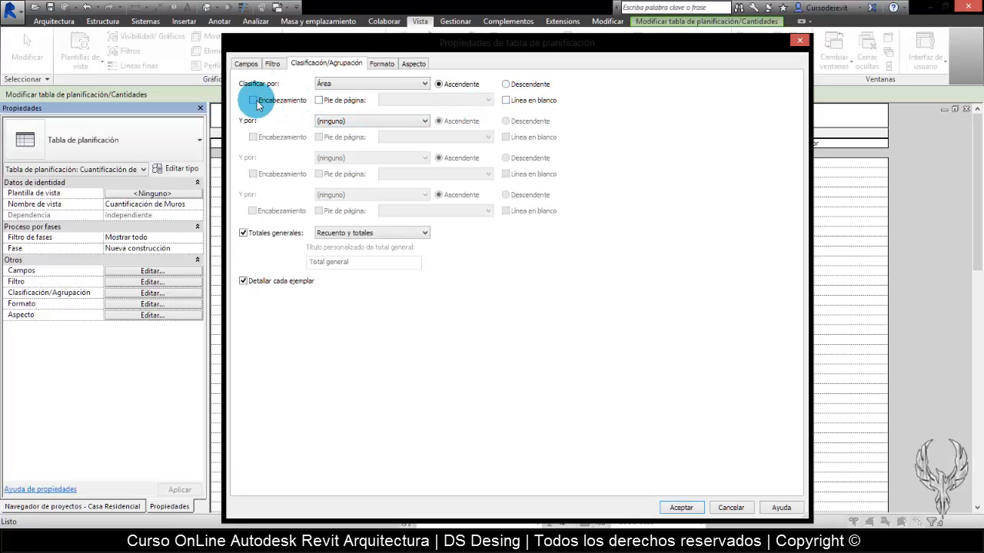
{"action": "left_click", "coordinate": [679, 507]}
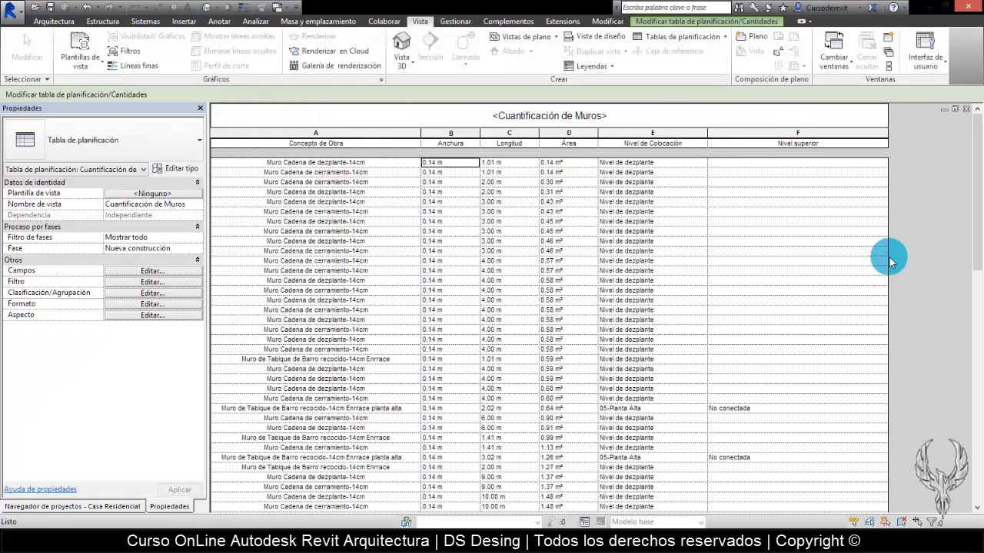
Enable Encabezamiento for the Área sorting of the walls schedule and apply the change
{"action": "left_click", "coordinate": [565, 168]}
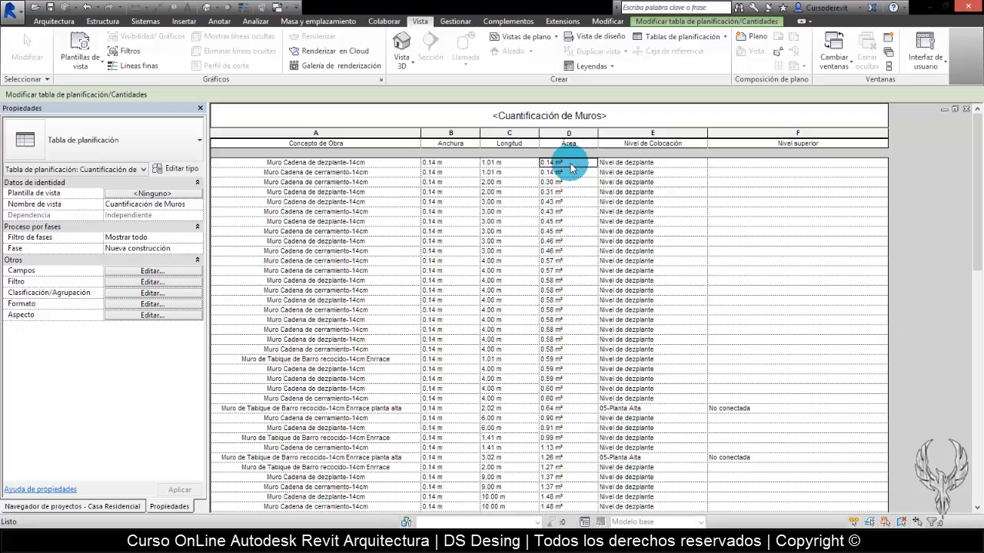
{"action": "scroll", "coordinate": [571, 167], "scroll_direction": "down", "scroll_amount": 15}
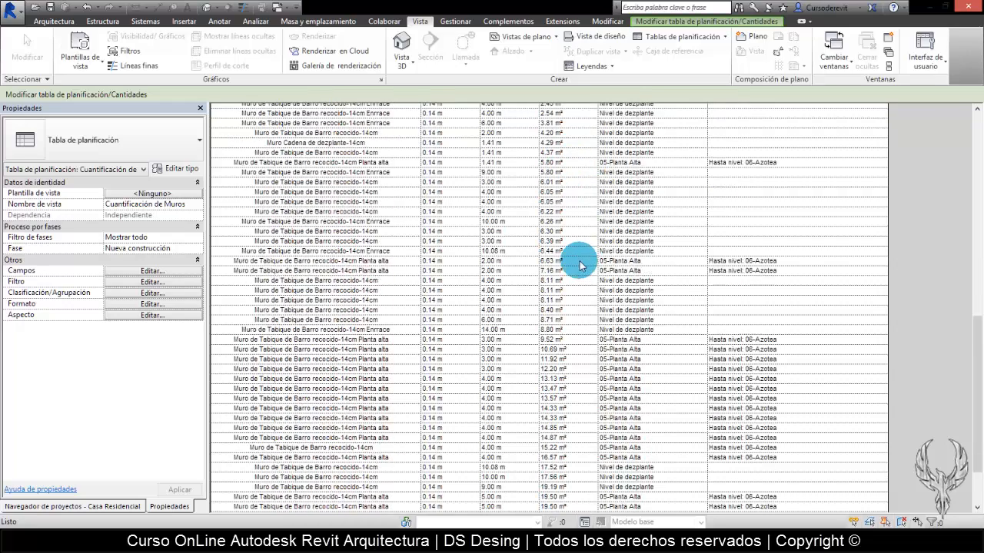
{"action": "scroll", "coordinate": [561, 450], "scroll_direction": "up", "scroll_amount": 10}
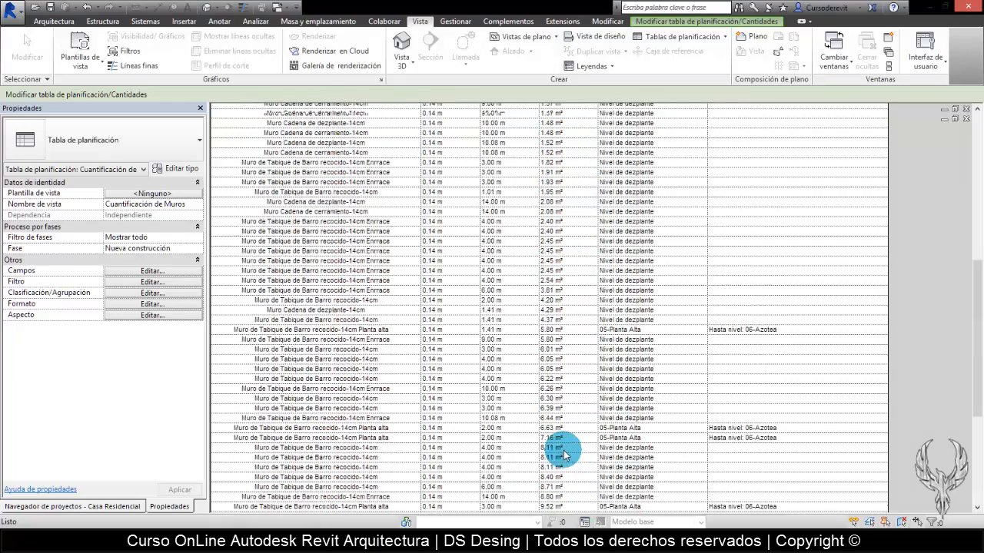
{"action": "scroll", "coordinate": [571, 157], "scroll_direction": "up", "scroll_amount": 3}
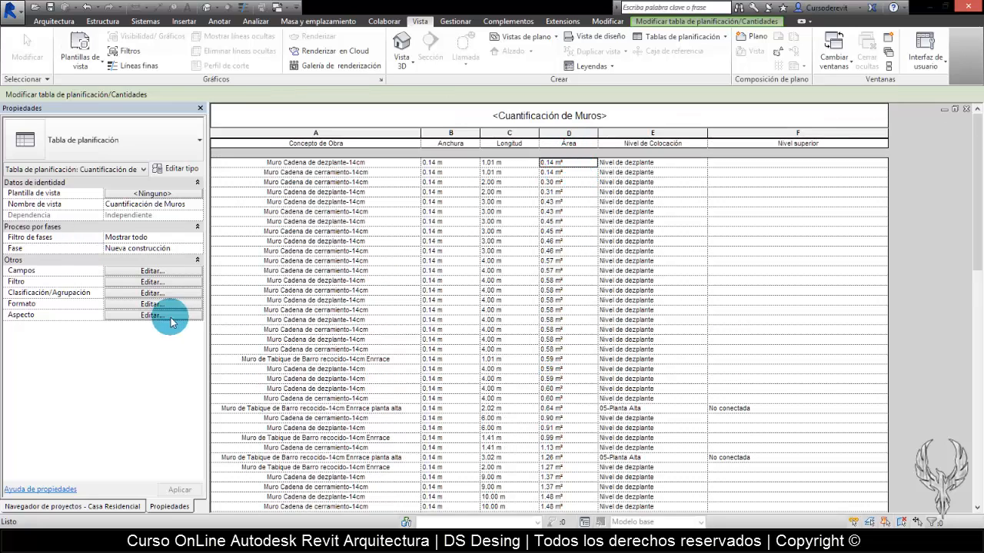
{"action": "left_click", "coordinate": [147, 294]}
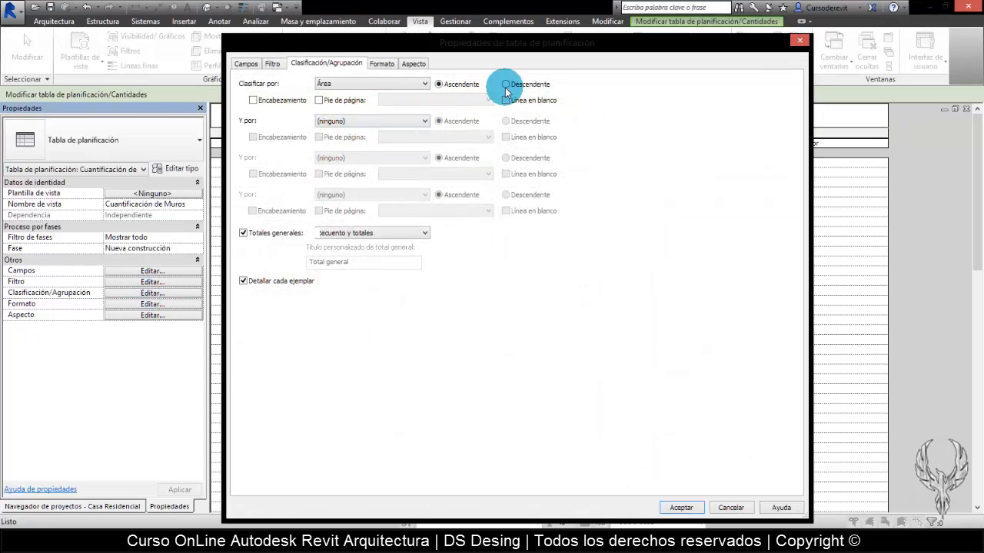
{"action": "left_click", "coordinate": [386, 87]}
{"action": "left_click", "coordinate": [272, 118]}
{"action": "left_click", "coordinate": [252, 100]}
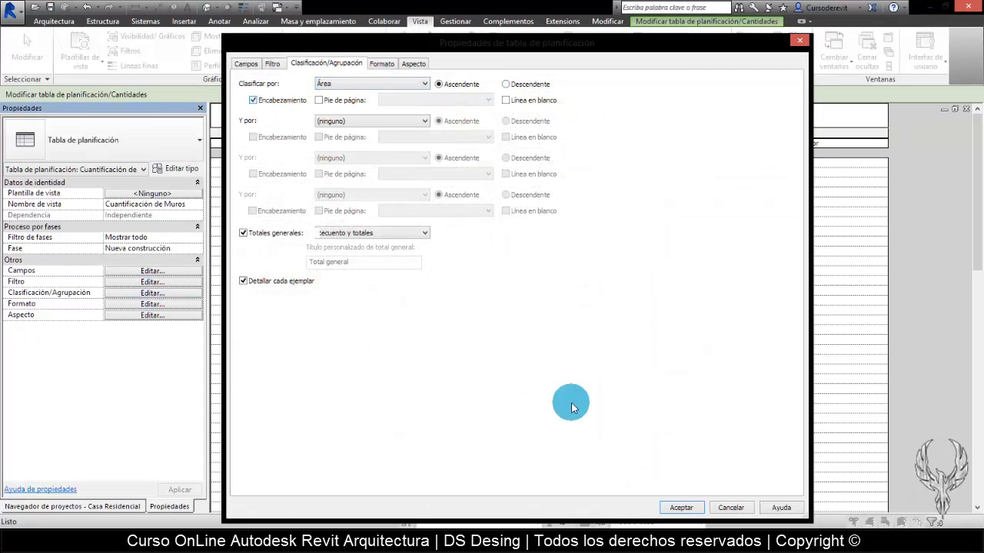
{"action": "left_click", "coordinate": [680, 508]}
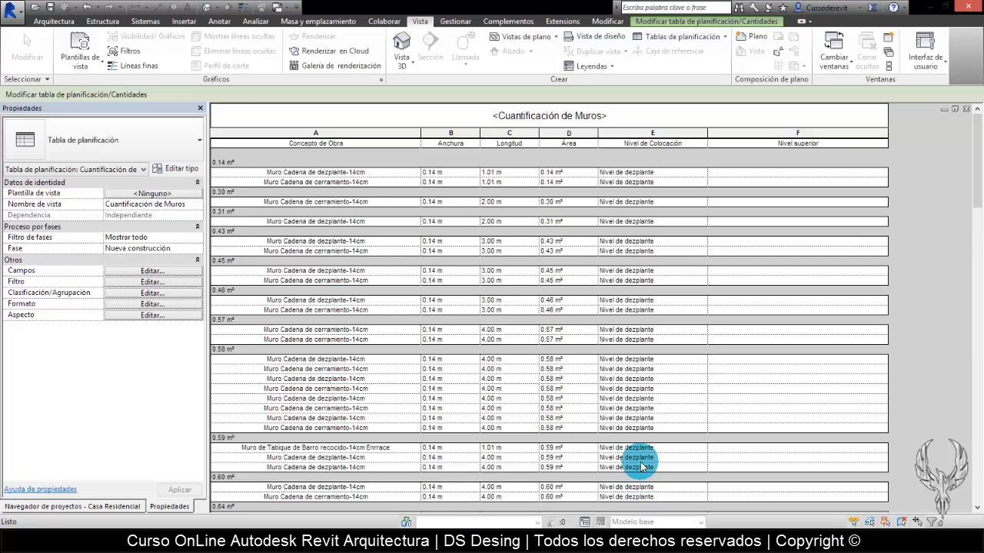
Examine how the walls are grouped under area headings, from the first group down to the totals row
{"action": "scroll", "coordinate": [670, 373], "scroll_direction": "down", "scroll_amount": 3}
{"action": "scroll", "coordinate": [670, 372], "scroll_direction": "up", "scroll_amount": 3}
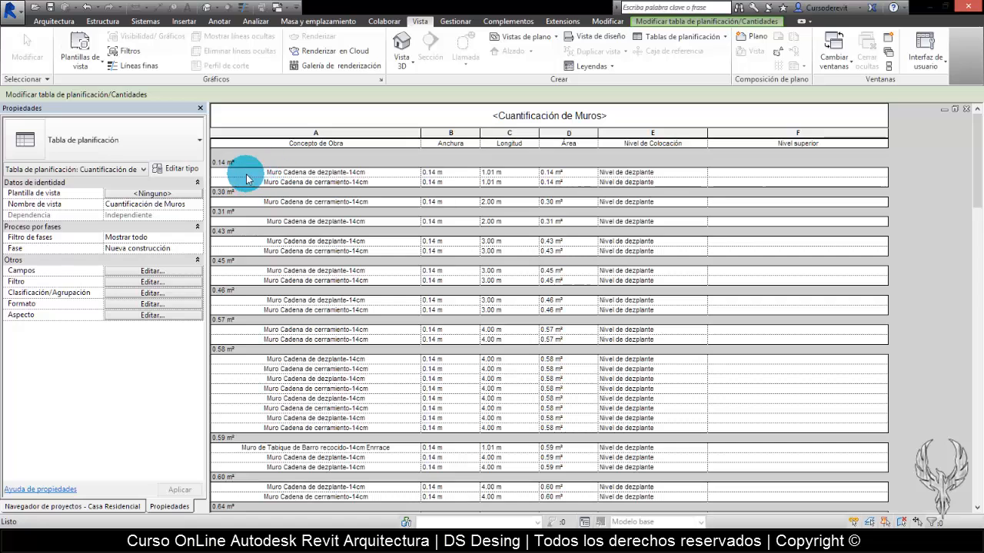
{"action": "left_click", "coordinate": [564, 173]}
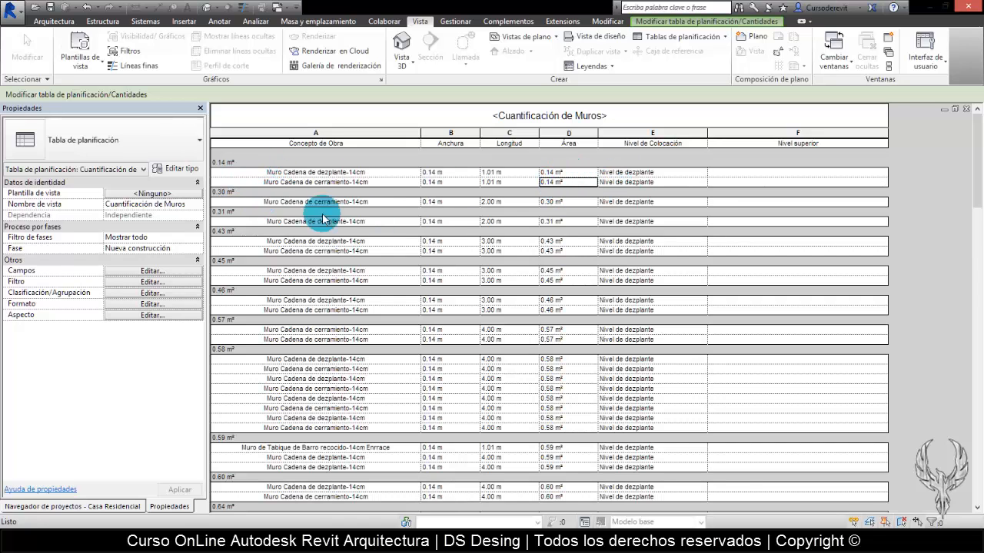
{"action": "scroll", "coordinate": [461, 230], "scroll_direction": "down", "scroll_amount": 3}
{"action": "scroll", "coordinate": [422, 246], "scroll_direction": "up", "scroll_amount": 3}
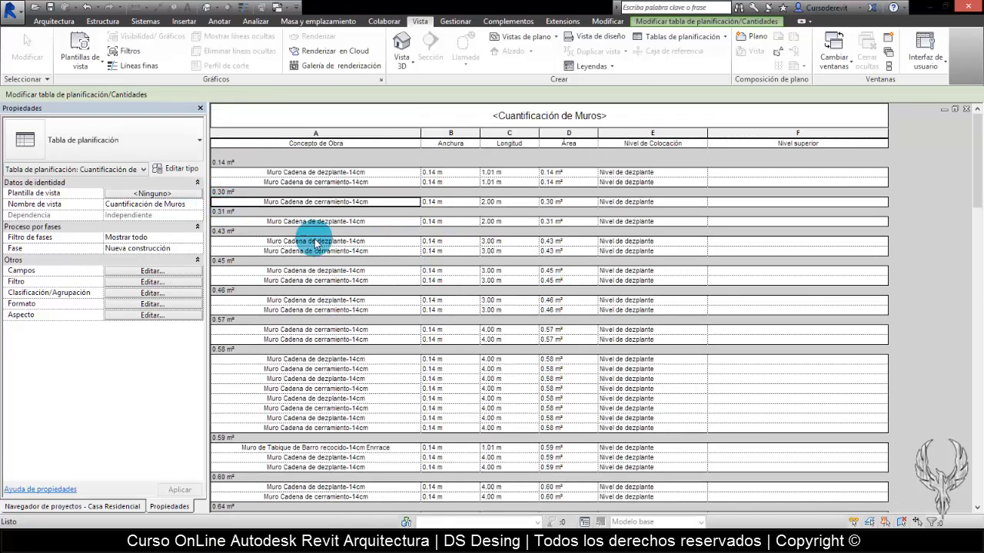
{"action": "scroll", "coordinate": [314, 258], "scroll_direction": "down", "scroll_amount": 15}
{"action": "scroll", "coordinate": [374, 328], "scroll_direction": "down", "scroll_amount": 5}
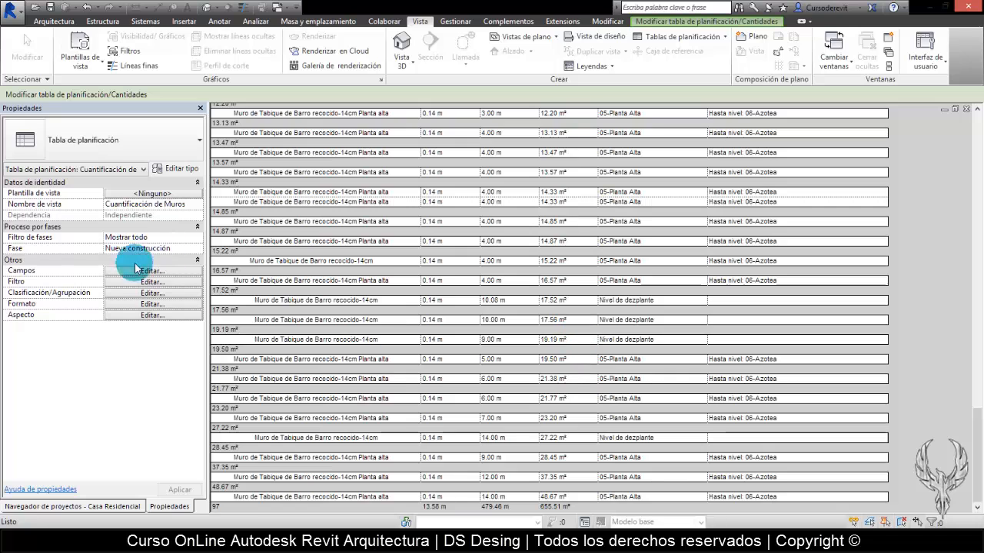
Add a Pie de página with Título, recuento y totales to each Área group of the walls schedule
{"action": "left_click", "coordinate": [129, 296]}
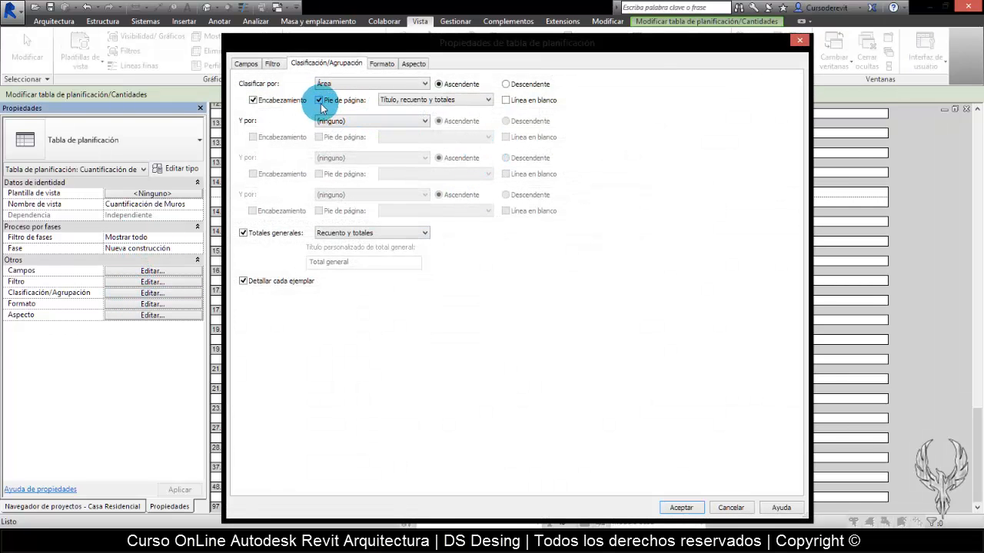
{"action": "left_click", "coordinate": [428, 101]}
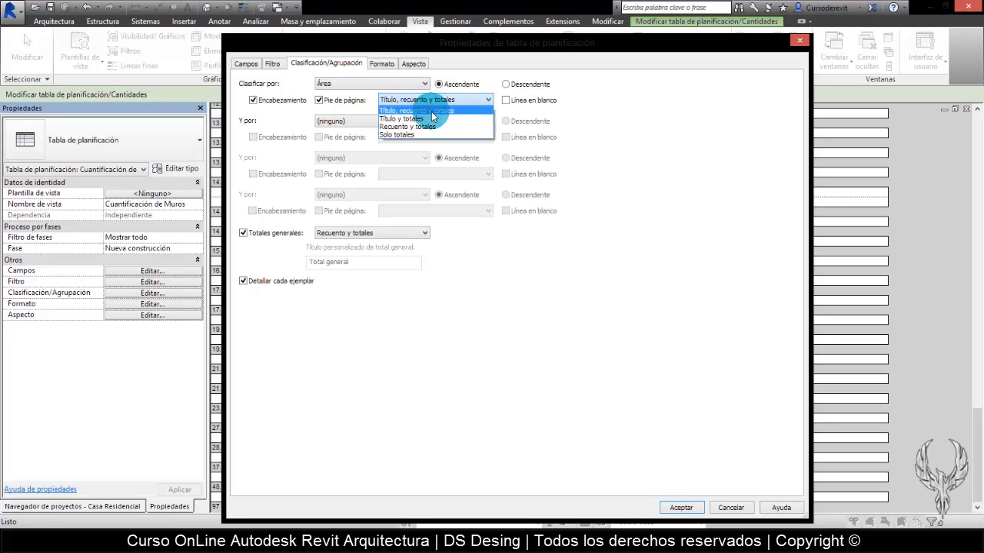
{"action": "left_click", "coordinate": [431, 110]}
{"action": "left_click", "coordinate": [680, 508]}
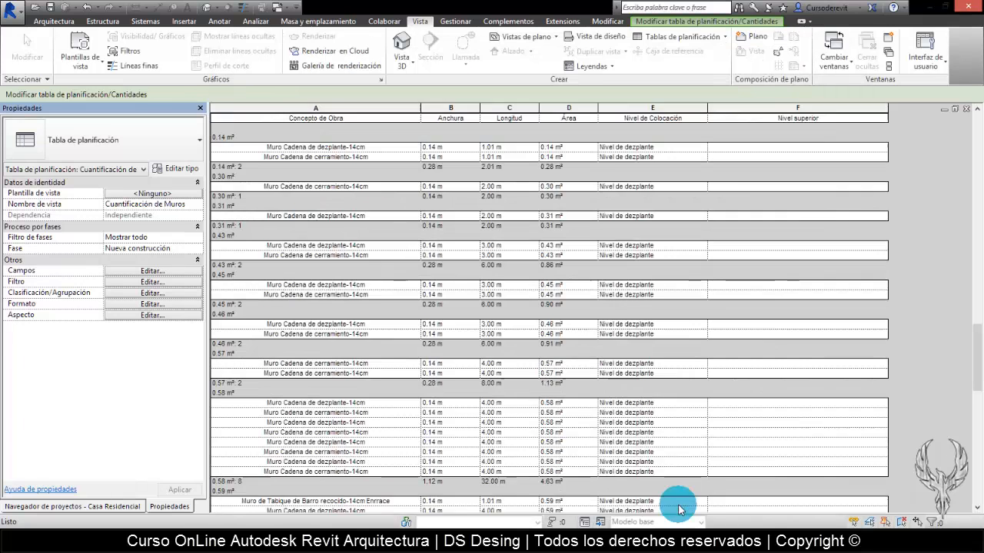
{"action": "scroll", "coordinate": [653, 386], "scroll_direction": "down", "scroll_amount": 10}
{"action": "scroll", "coordinate": [621, 392], "scroll_direction": "up", "scroll_amount": 10}
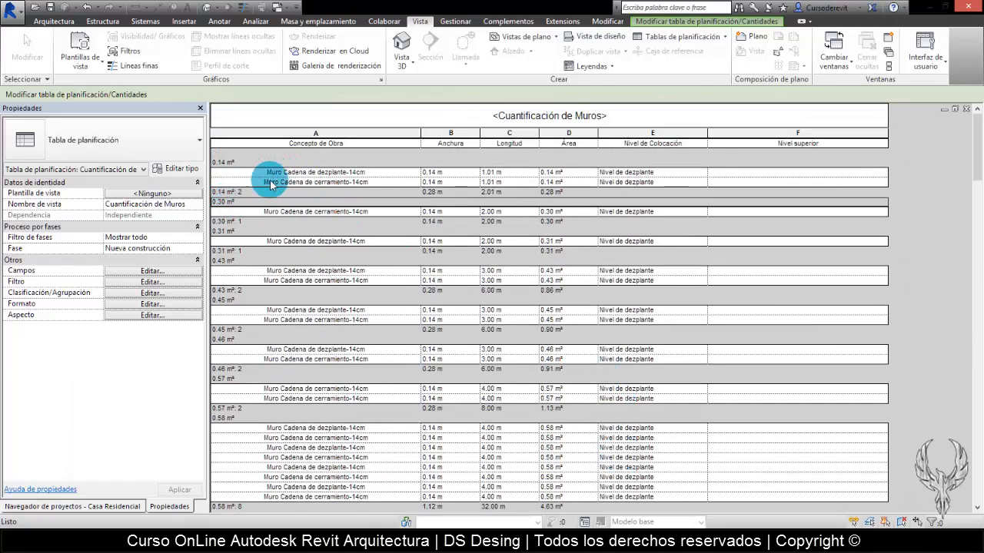
Disable Encabezamiento for the Área sorting of the walls schedule, keeping its Pie de página, and review the regrouped rows
{"action": "left_click_drag", "start_coordinate": [229, 192], "coordinate": [229, 199]}
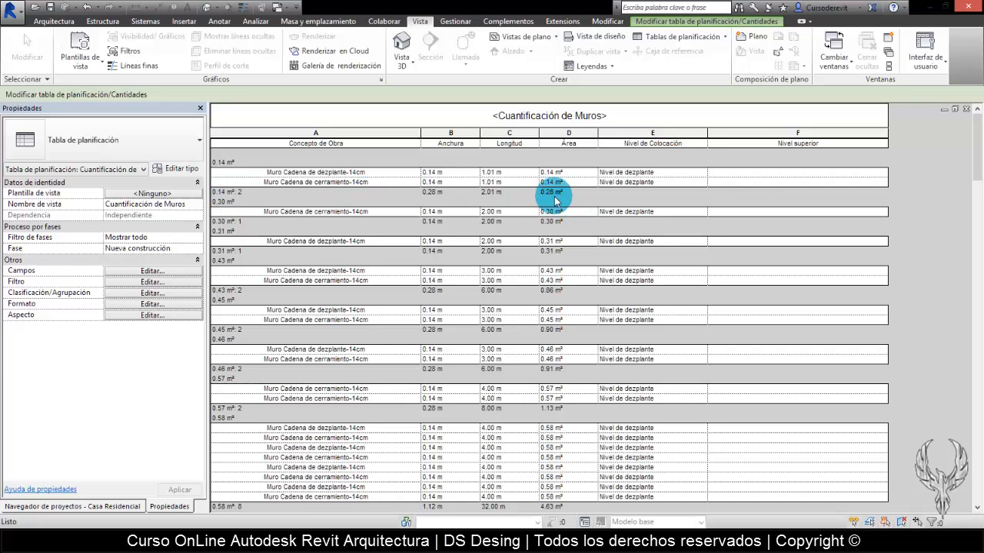
{"action": "left_click", "coordinate": [134, 295]}
{"action": "left_click", "coordinate": [252, 101]}
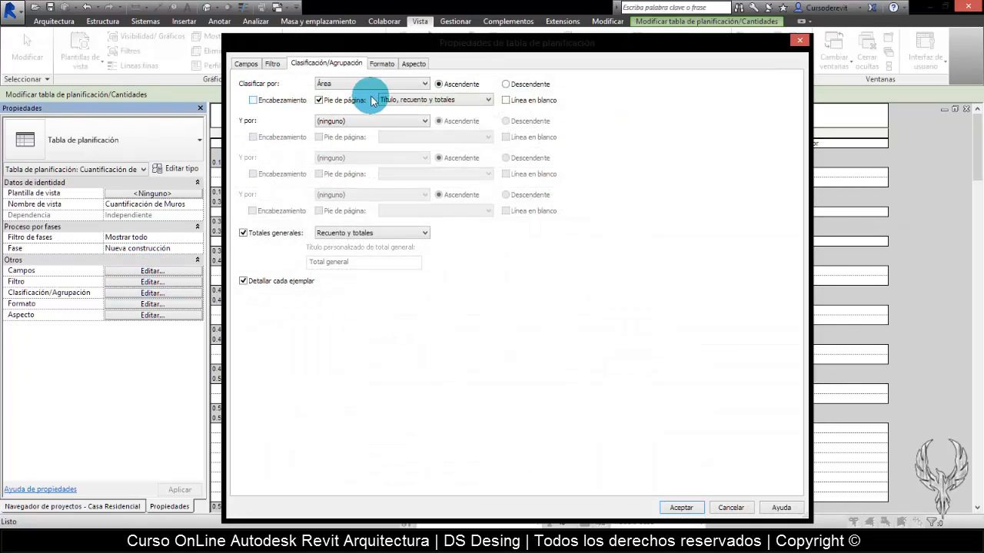
{"action": "left_click", "coordinate": [679, 508]}
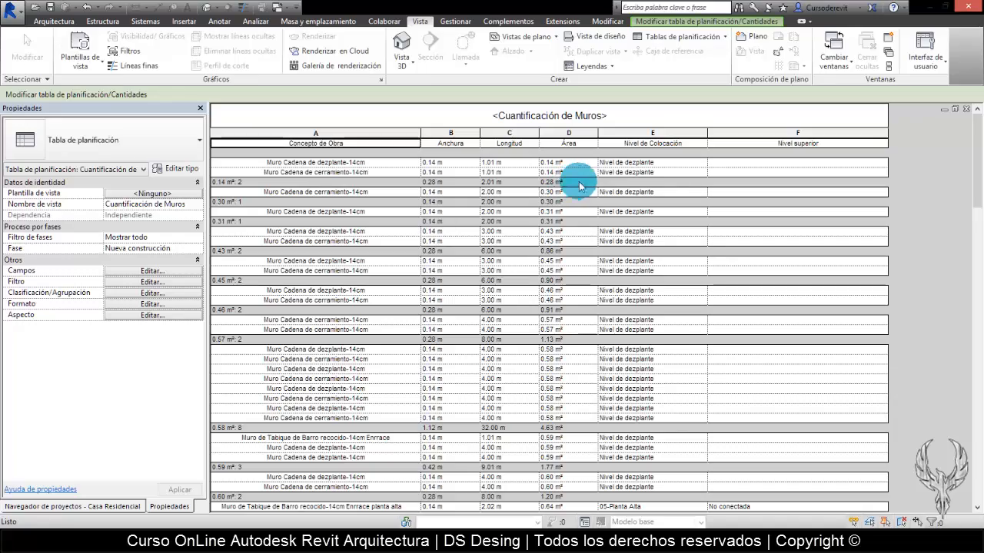
{"action": "scroll", "coordinate": [307, 279], "scroll_direction": "down", "scroll_amount": 10}
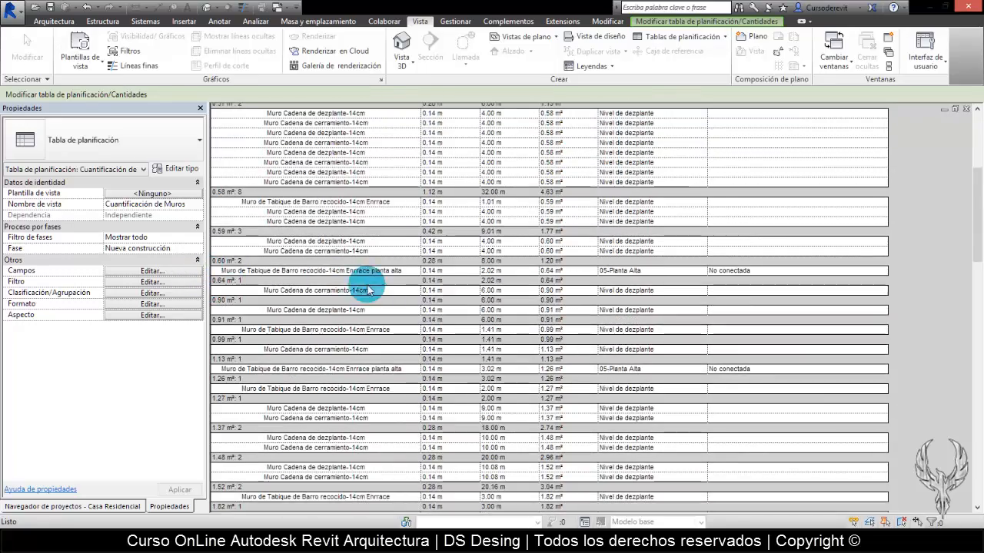
{"action": "scroll", "coordinate": [566, 212], "scroll_direction": "down", "scroll_amount": 15}
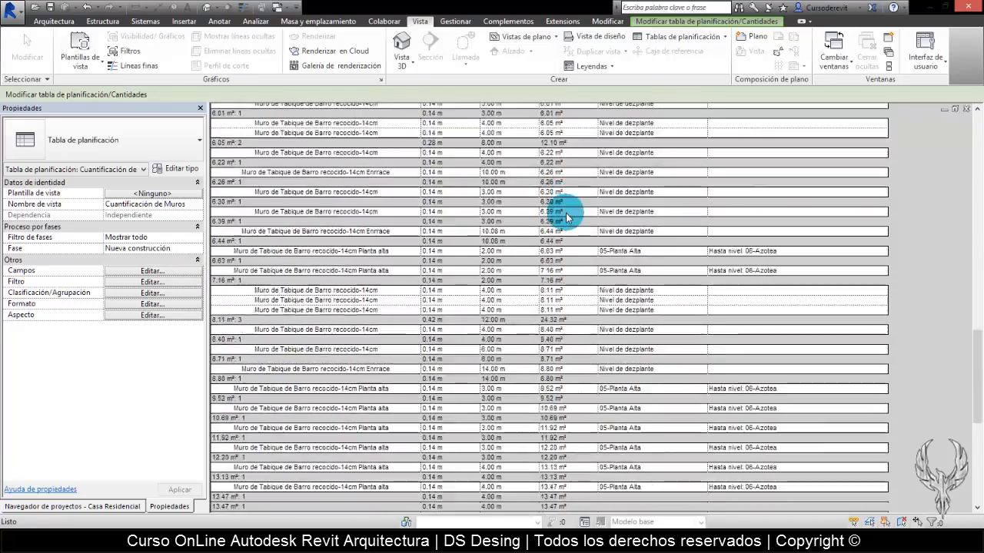
{"action": "scroll", "coordinate": [565, 216], "scroll_direction": "up", "scroll_amount": 12}
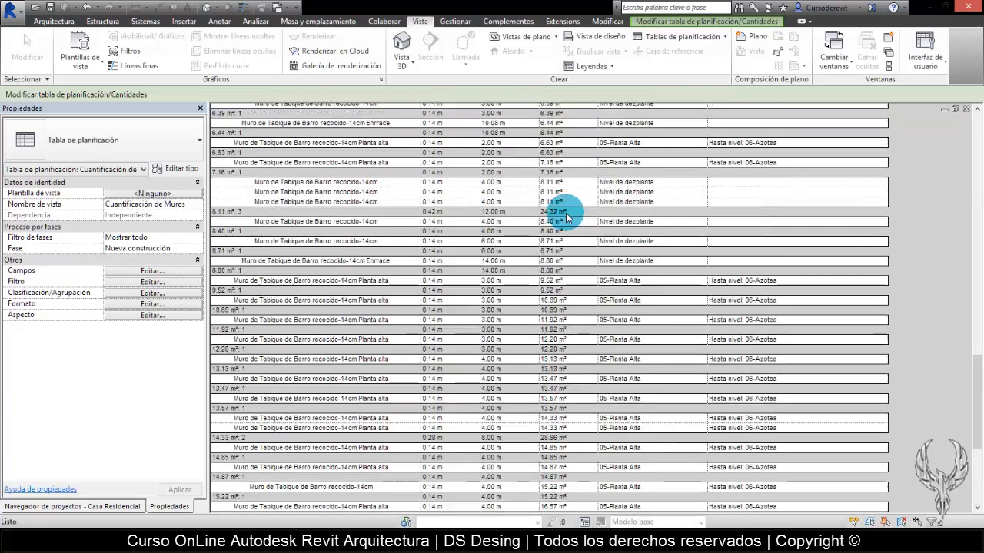
{"action": "scroll", "coordinate": [566, 213], "scroll_direction": "up", "scroll_amount": 9}
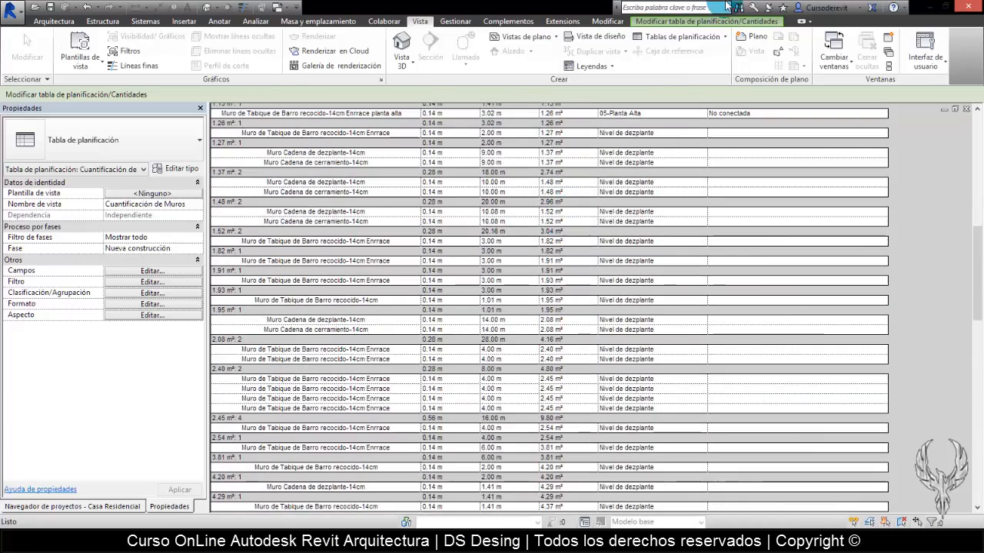
Add Restricción de base as the second sorting level of the walls schedule, with a Pie de página showing Título, recuento y totales
{"action": "left_click", "coordinate": [692, 22]}
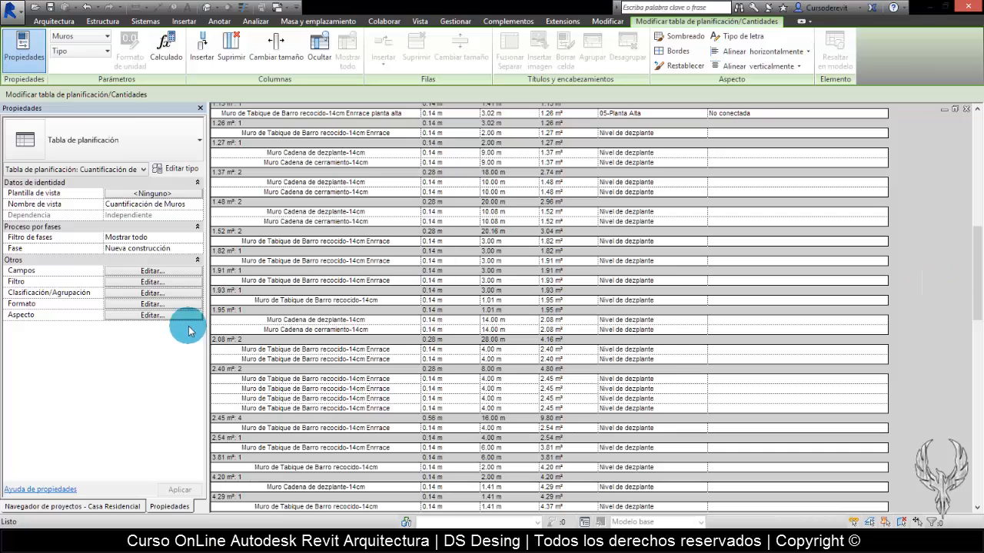
{"action": "left_click", "coordinate": [152, 292]}
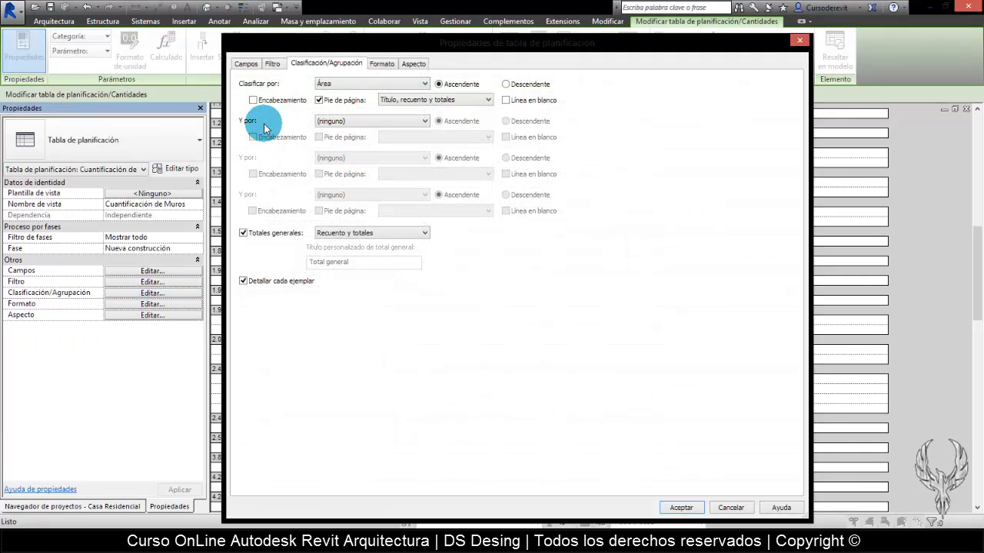
{"action": "left_click", "coordinate": [366, 121]}
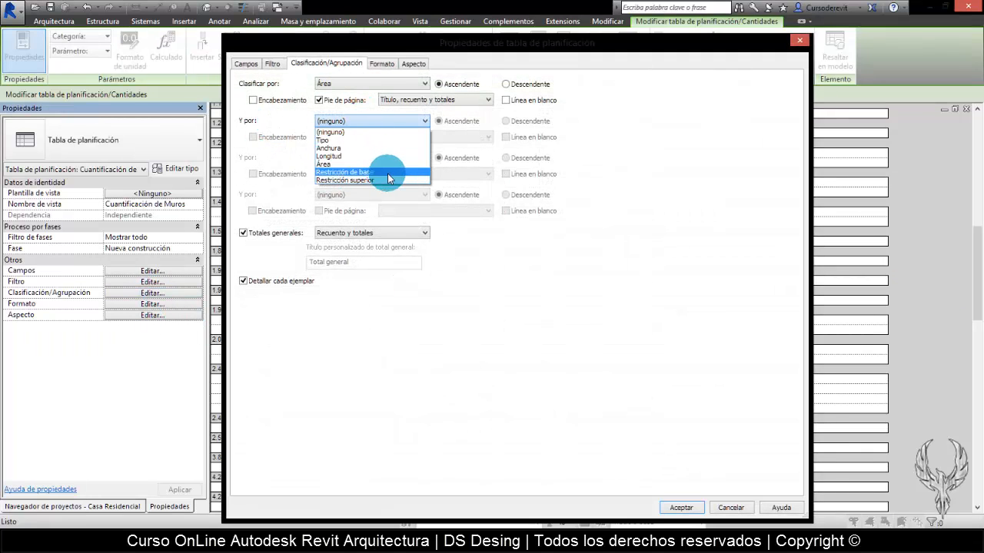
{"action": "left_click", "coordinate": [376, 172]}
{"action": "left_click", "coordinate": [319, 137]}
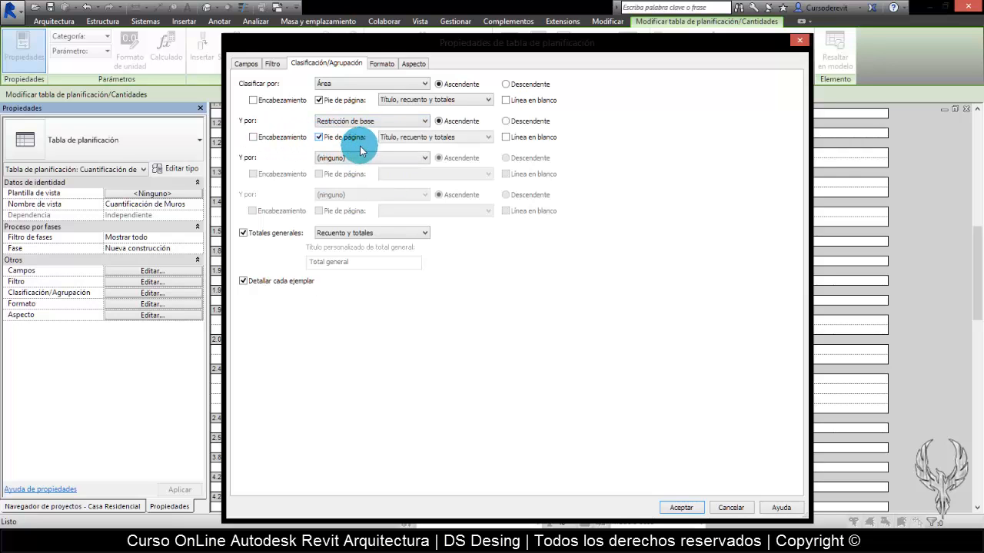
{"action": "left_click", "coordinate": [681, 508]}
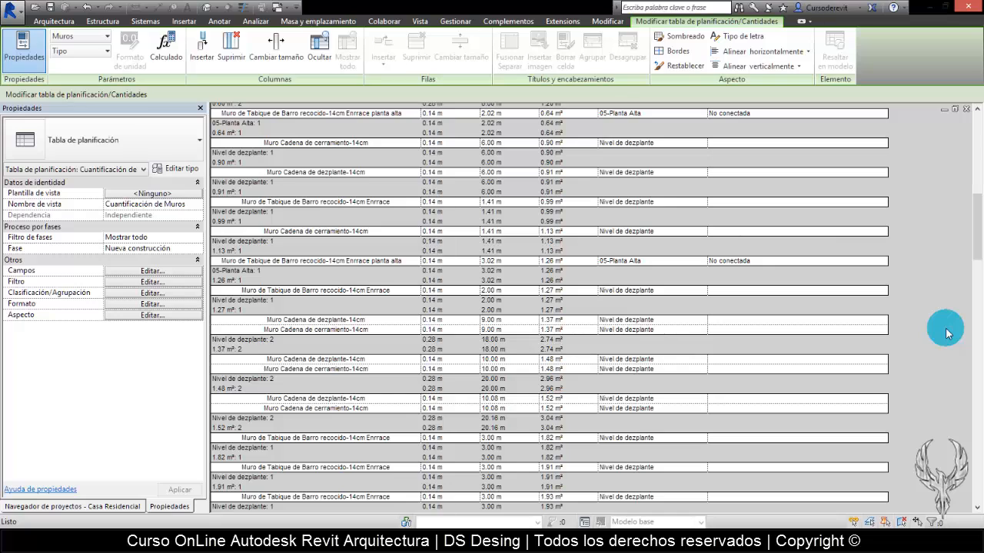
Clear the existing sorting and sort the walls schedule only by Restricción de base, with a Título, recuento y totales footer
{"action": "scroll", "coordinate": [923, 331], "scroll_direction": "up", "scroll_amount": 10}
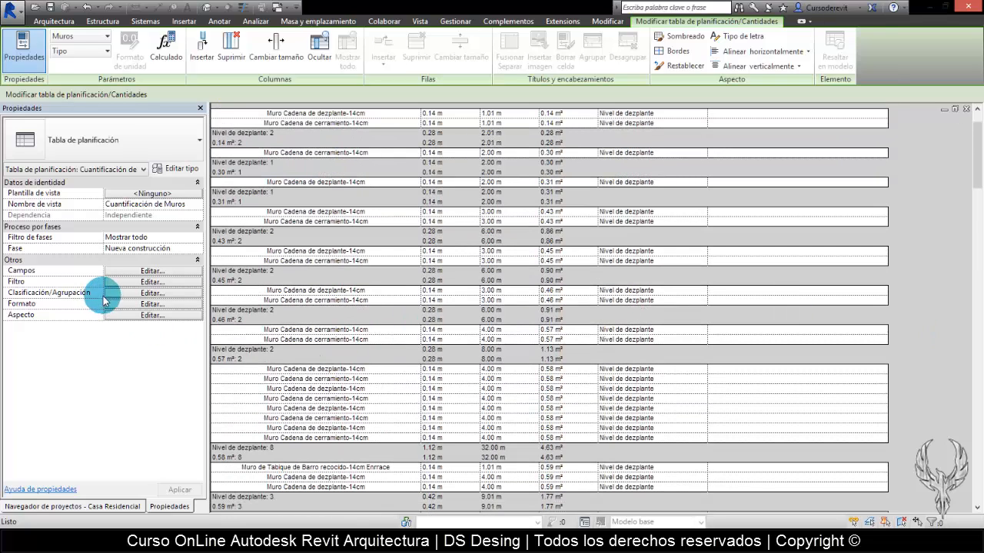
{"action": "left_click", "coordinate": [160, 290]}
{"action": "left_click", "coordinate": [342, 83]}
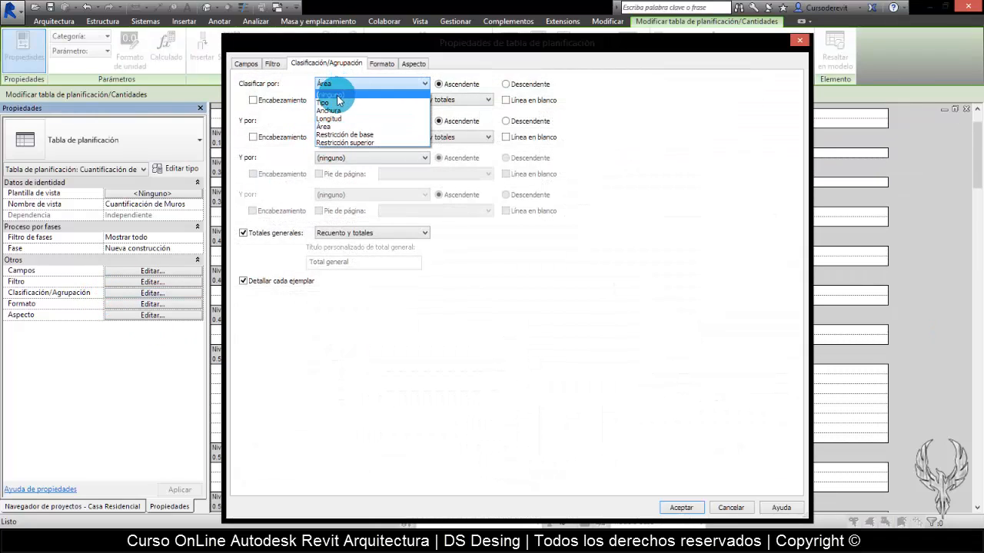
{"action": "left_click", "coordinate": [338, 90]}
{"action": "left_click", "coordinate": [395, 83]}
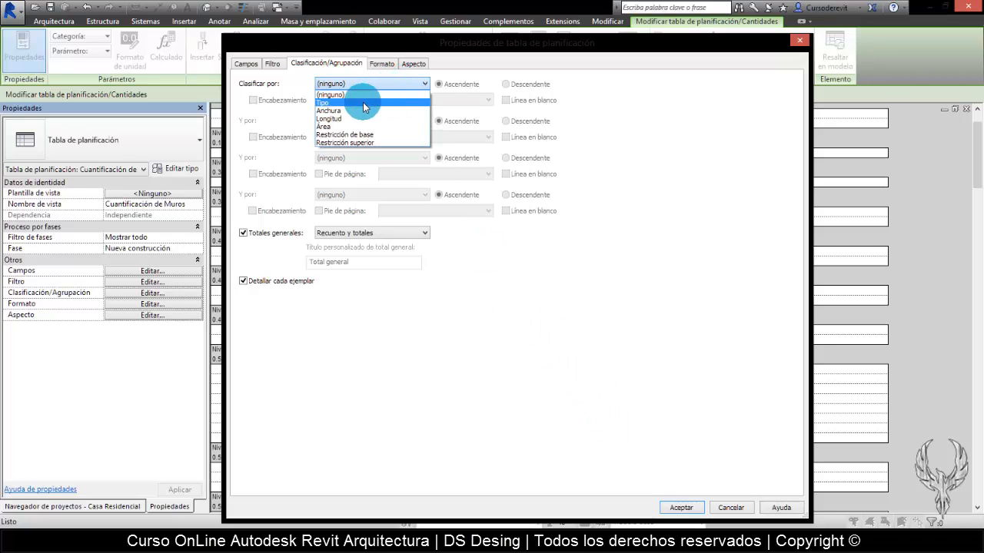
{"action": "left_click", "coordinate": [350, 135]}
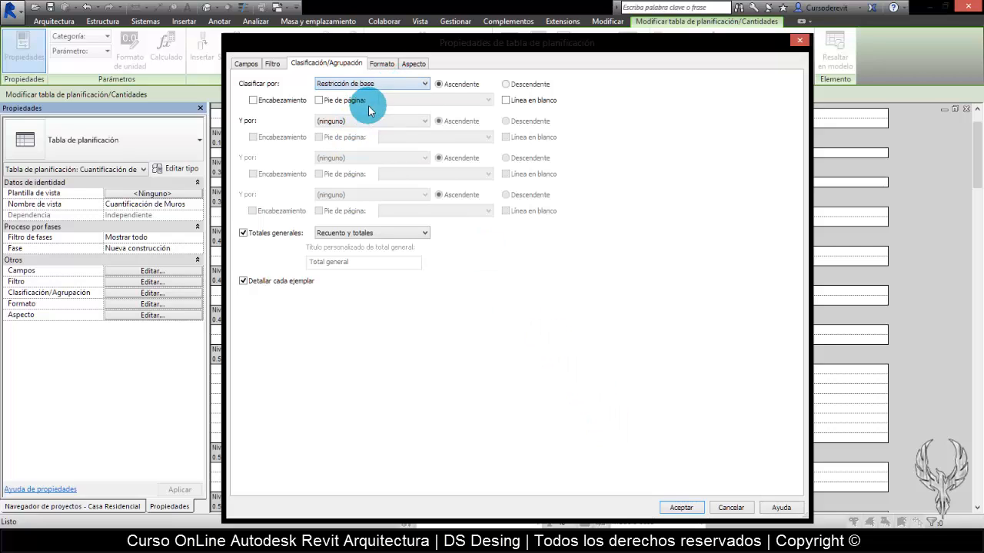
{"action": "left_click", "coordinate": [322, 101]}
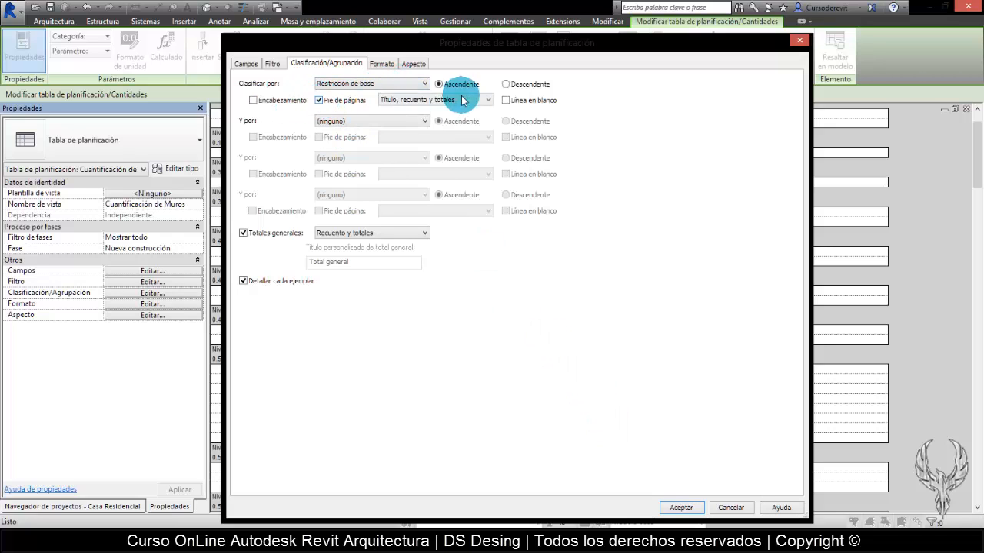
{"action": "left_click", "coordinate": [681, 508]}
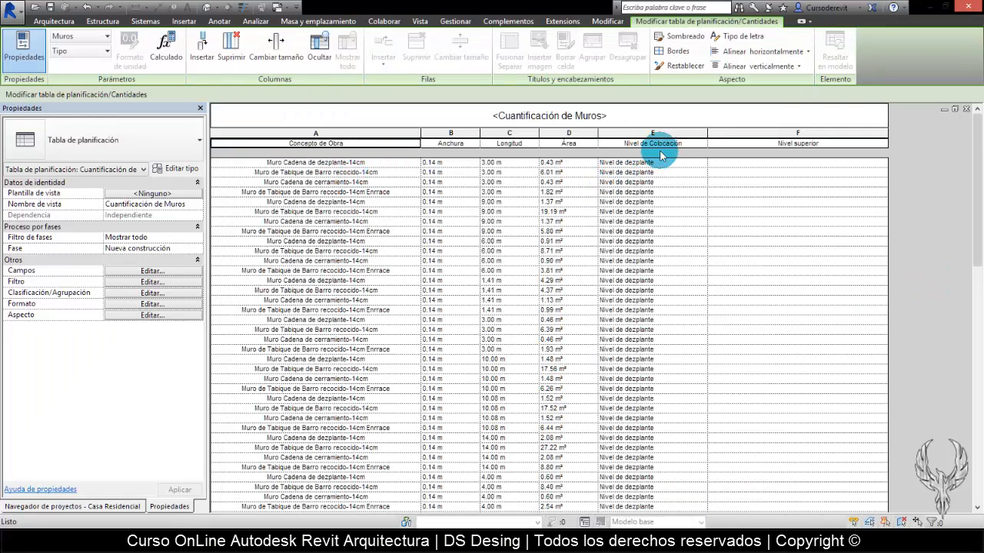
{"action": "scroll", "coordinate": [648, 340], "scroll_direction": "down", "scroll_amount": 10}
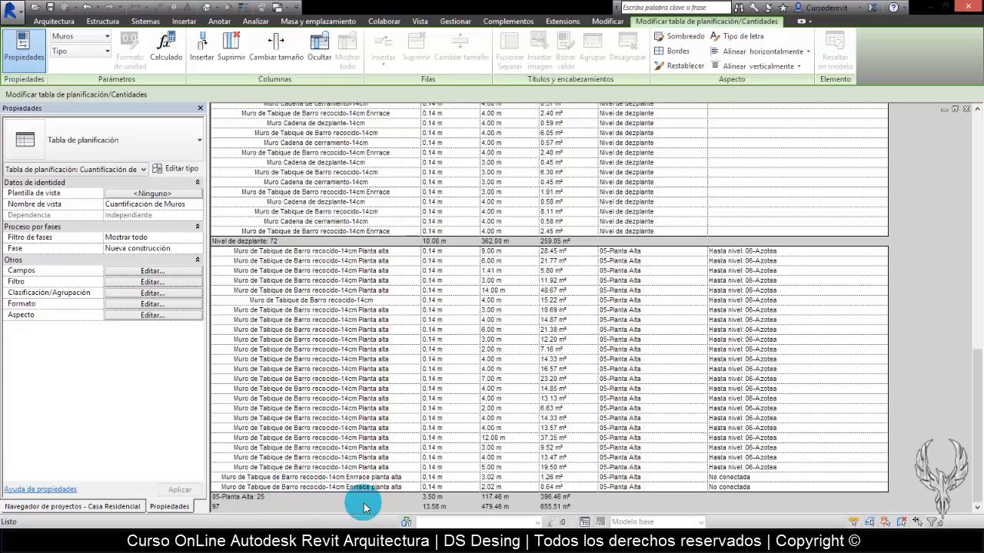
{"action": "scroll", "coordinate": [575, 377], "scroll_direction": "up", "scroll_amount": 20}
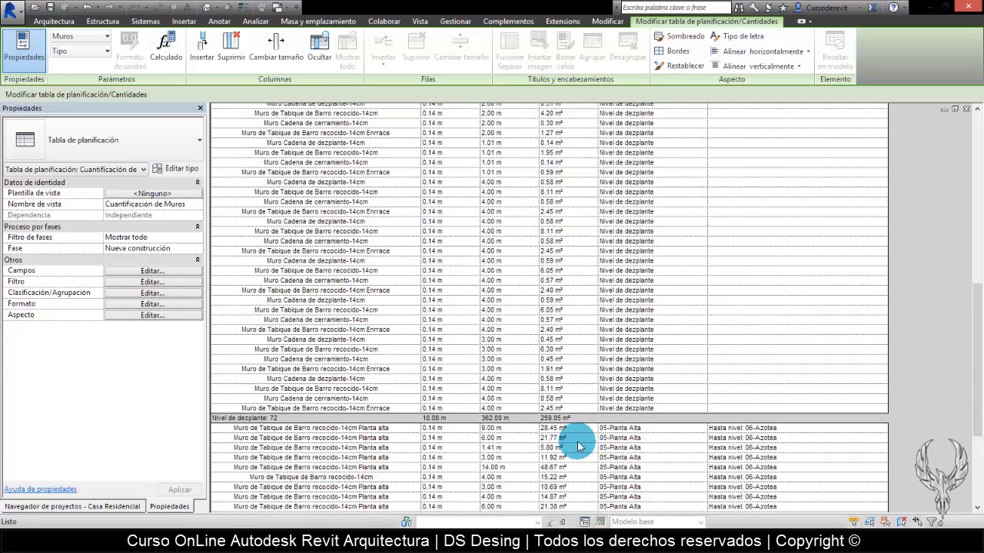
Enable Línea en blanco for the Restricción de base sorting and review the separation between the level groups
{"action": "left_click", "coordinate": [128, 294]}
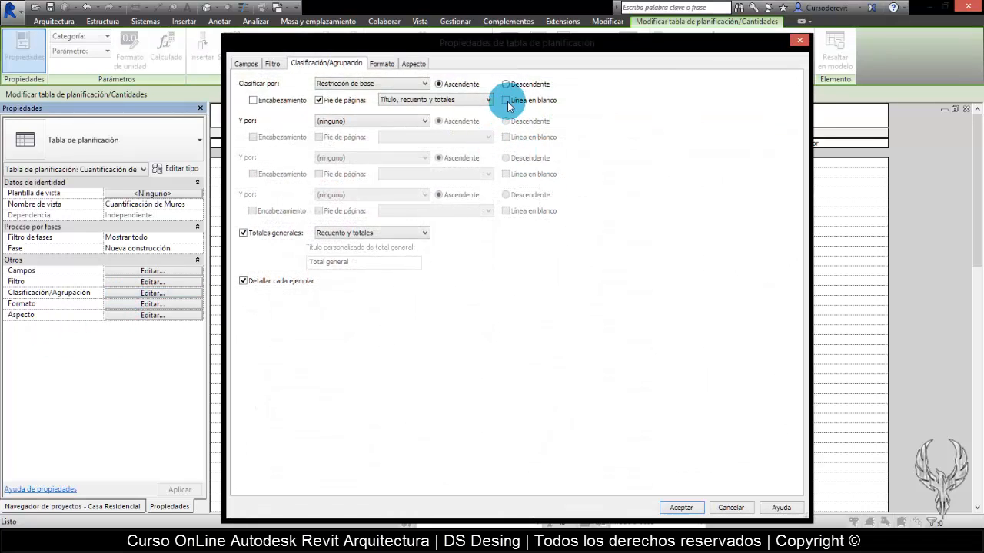
{"action": "left_click", "coordinate": [675, 507]}
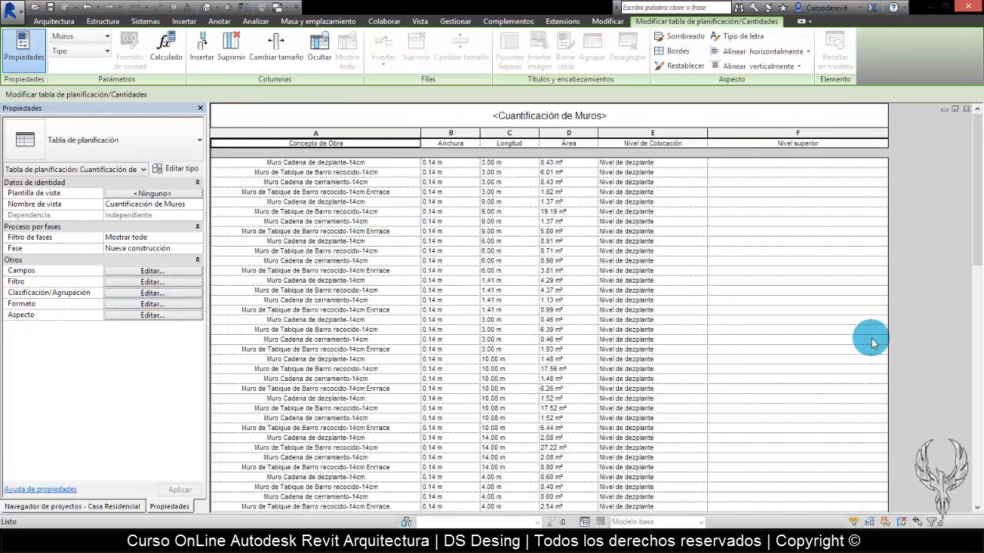
{"action": "scroll", "coordinate": [903, 295], "scroll_direction": "down", "scroll_amount": 15}
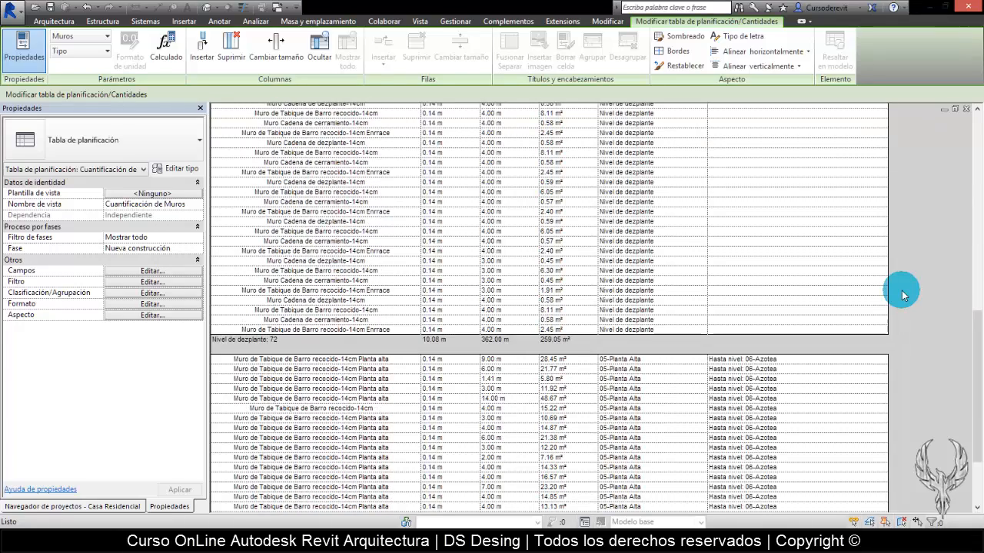
{"action": "scroll", "coordinate": [412, 246], "scroll_direction": "down", "scroll_amount": 3}
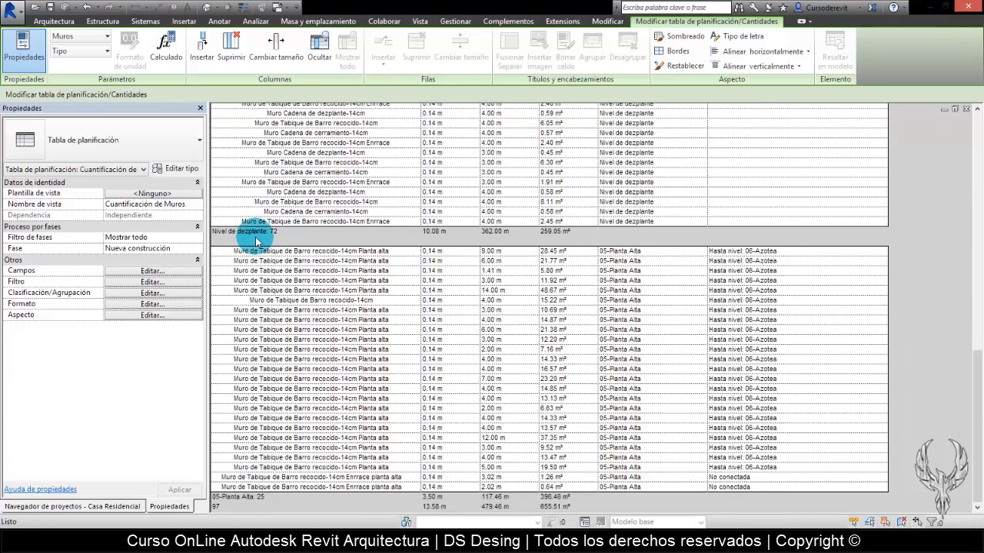
{"action": "scroll", "coordinate": [376, 240], "scroll_direction": "up", "scroll_amount": 20}
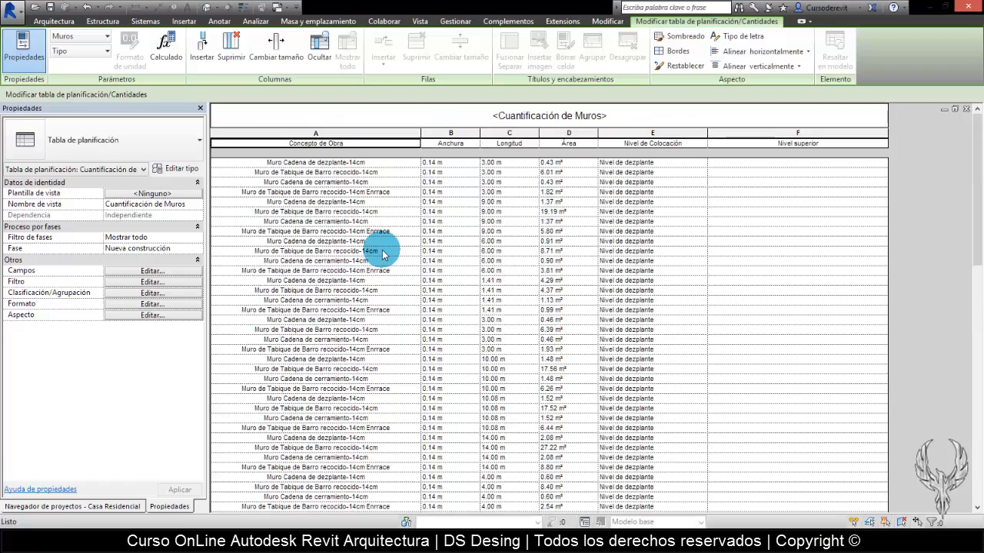
{"action": "scroll", "coordinate": [615, 158], "scroll_direction": "down", "scroll_amount": 20}
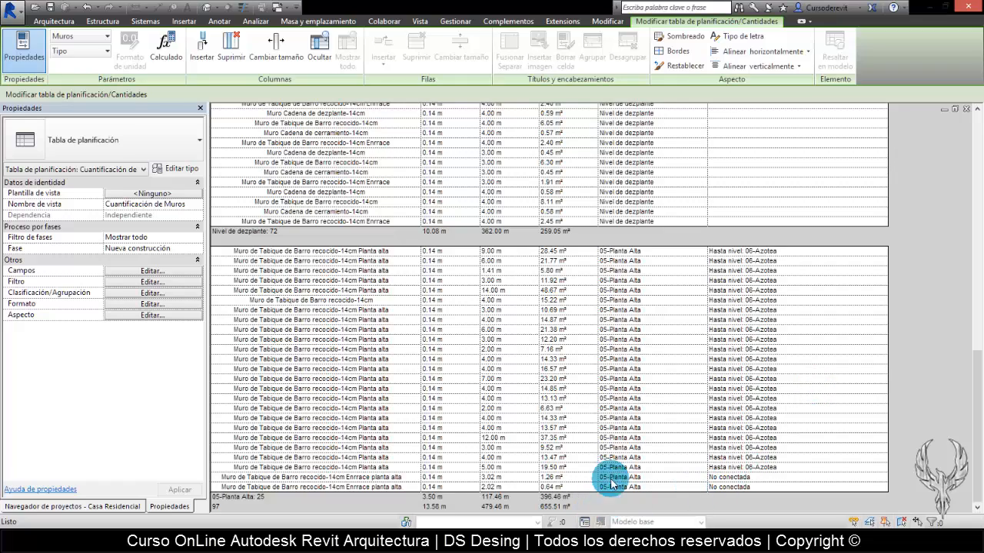
{"action": "scroll", "coordinate": [569, 342], "scroll_direction": "up", "scroll_amount": 4}
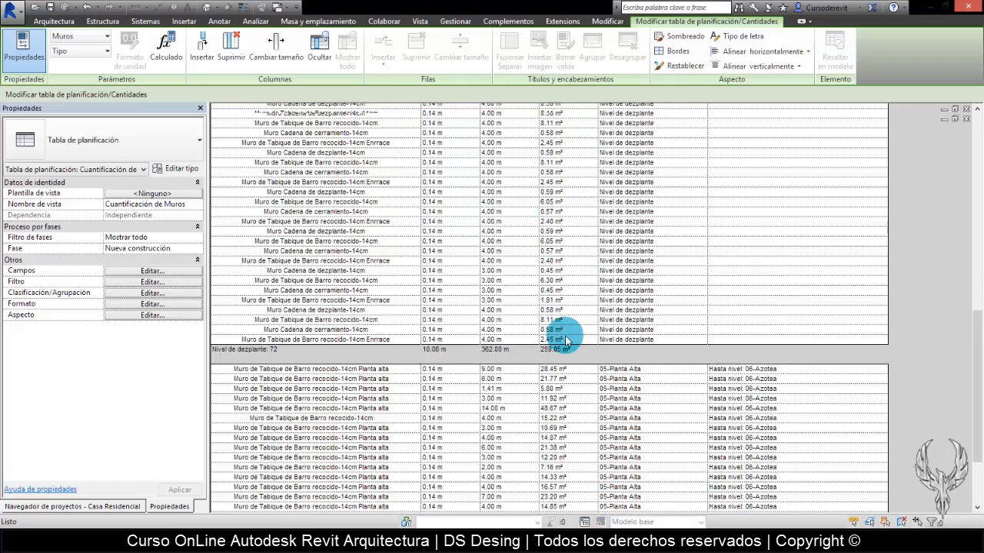
{"action": "scroll", "coordinate": [450, 361], "scroll_direction": "up", "scroll_amount": 15}
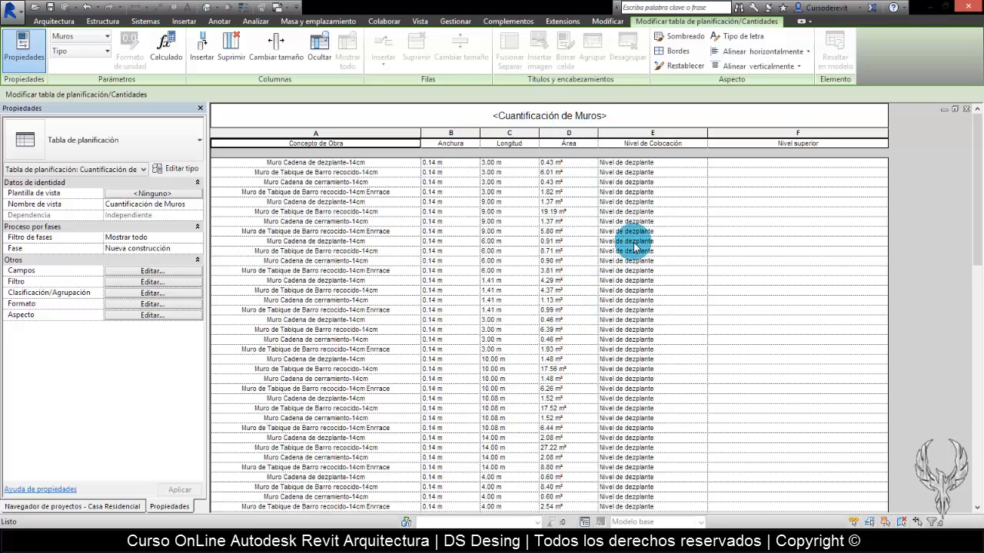
Add Área as the second ascending sorting level of the walls schedule, with Línea en blanco between its groups
{"action": "left_click", "coordinate": [152, 282]}
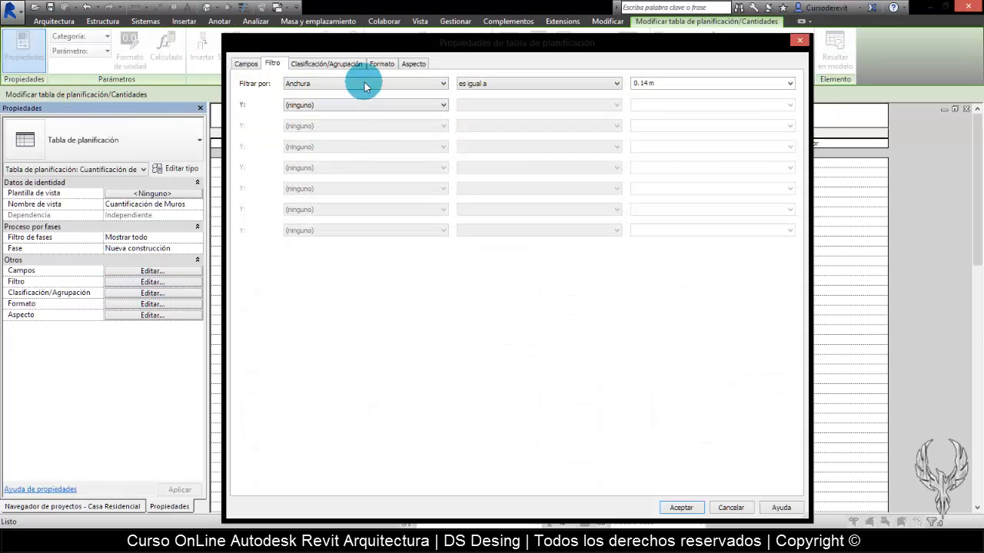
{"action": "left_click", "coordinate": [345, 64]}
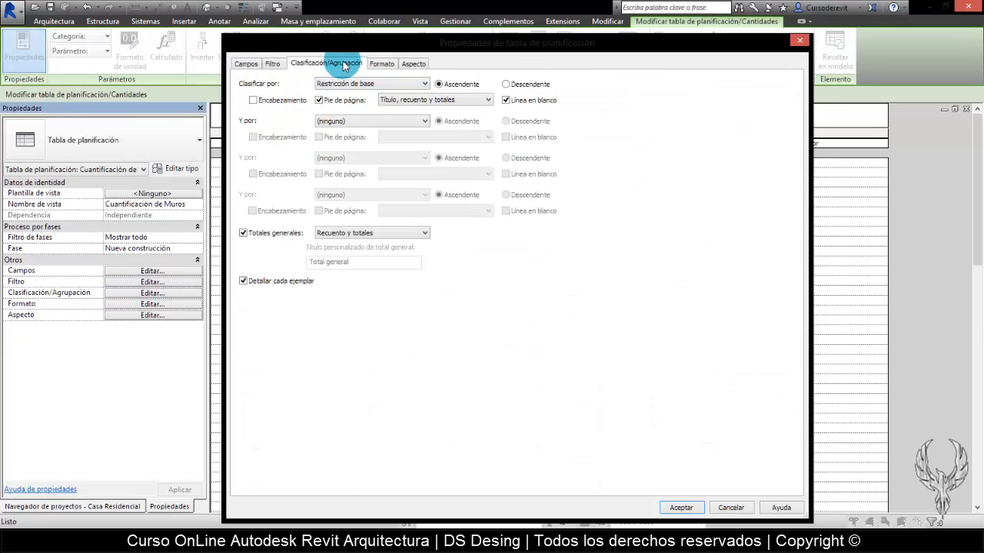
{"action": "left_click", "coordinate": [326, 121]}
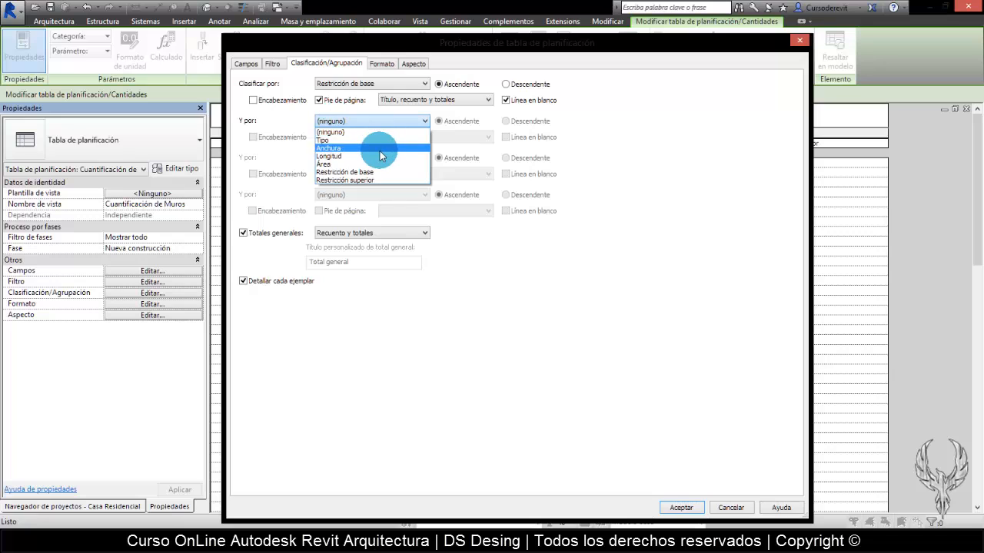
{"action": "left_click", "coordinate": [380, 148]}
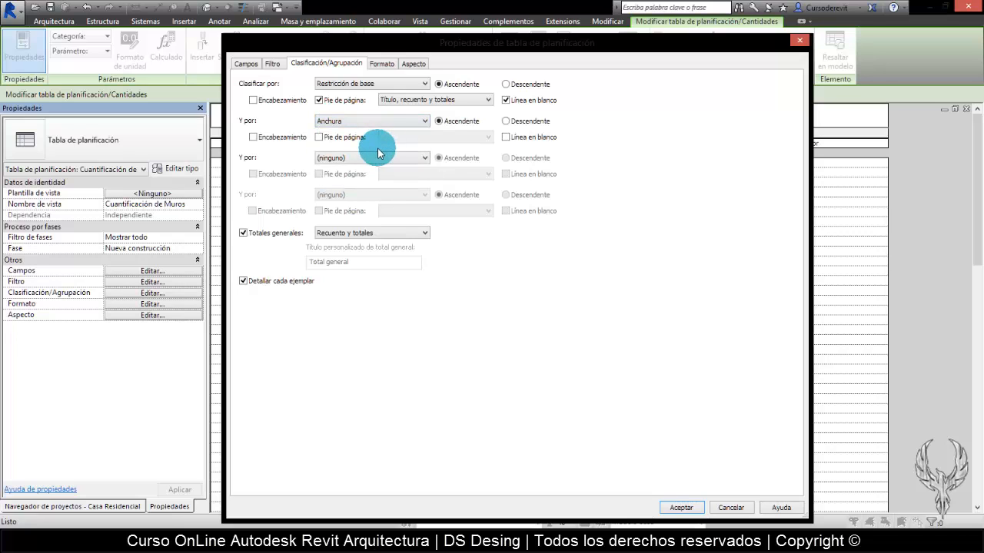
{"action": "left_click", "coordinate": [378, 121]}
{"action": "left_click", "coordinate": [415, 168]}
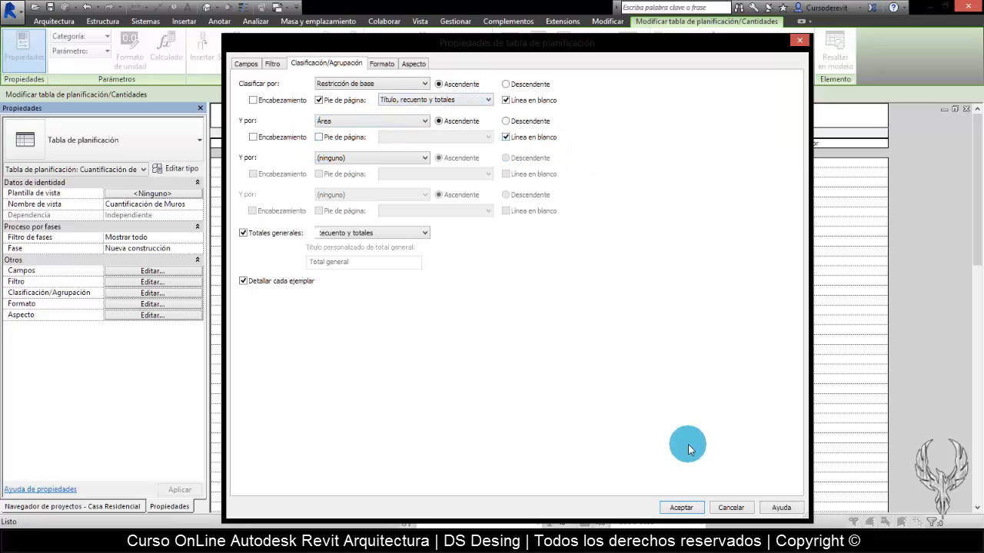
{"action": "left_click", "coordinate": [681, 507]}
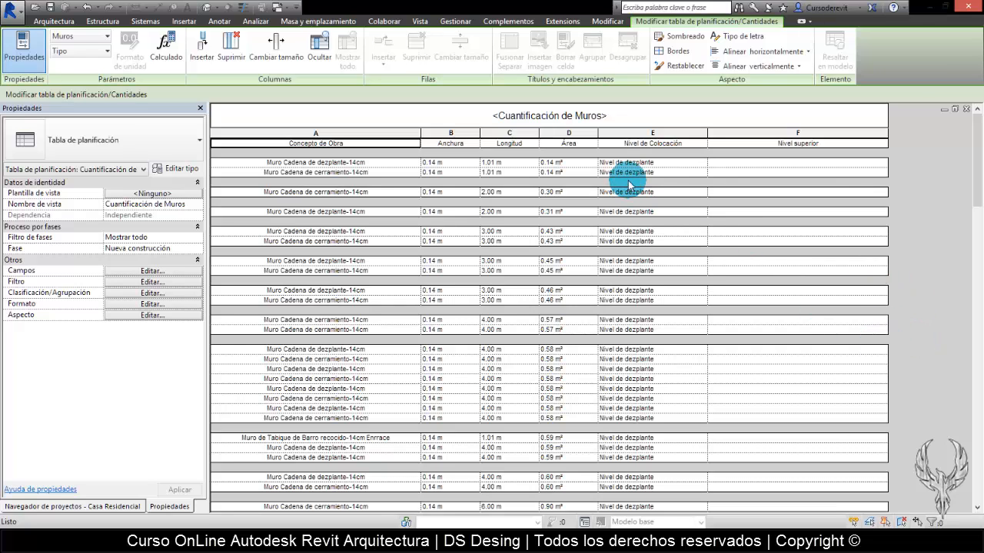
Disable Línea en blanco for the Área sorting level of the walls schedule
{"action": "left_click", "coordinate": [151, 293]}
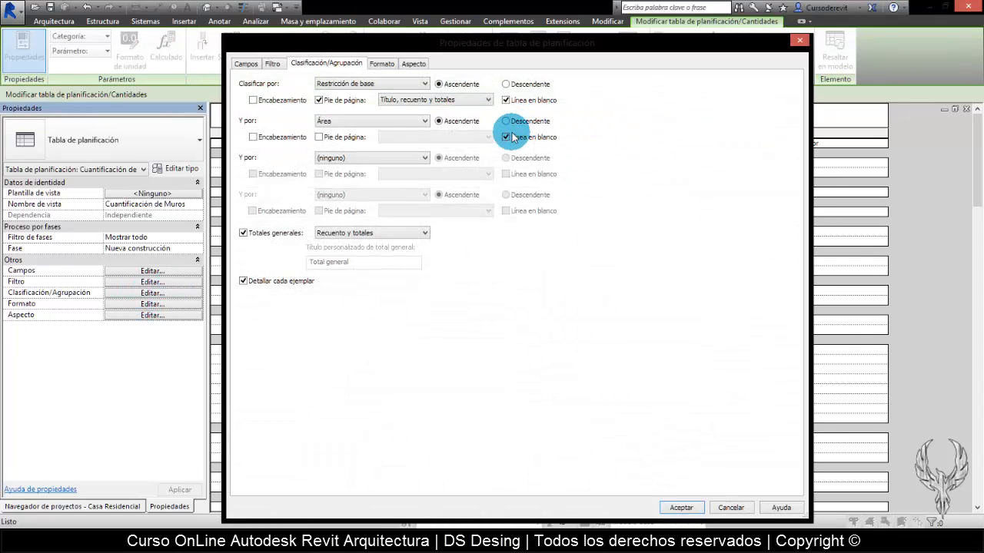
{"action": "left_click", "coordinate": [681, 507]}
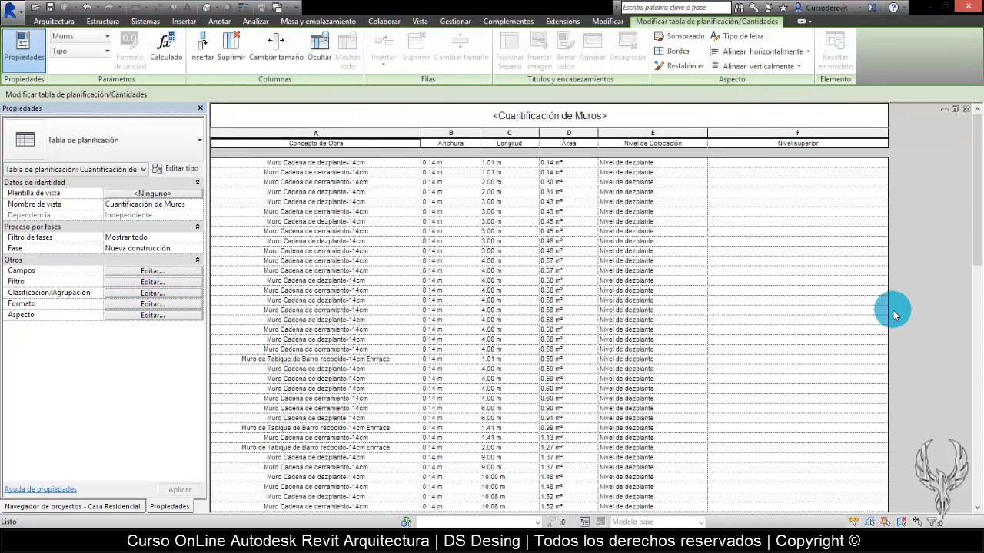
Examine the ascending area order, the repeated Enrrace walls and the totals of each level group in the walls schedule
{"action": "left_click", "coordinate": [604, 162]}
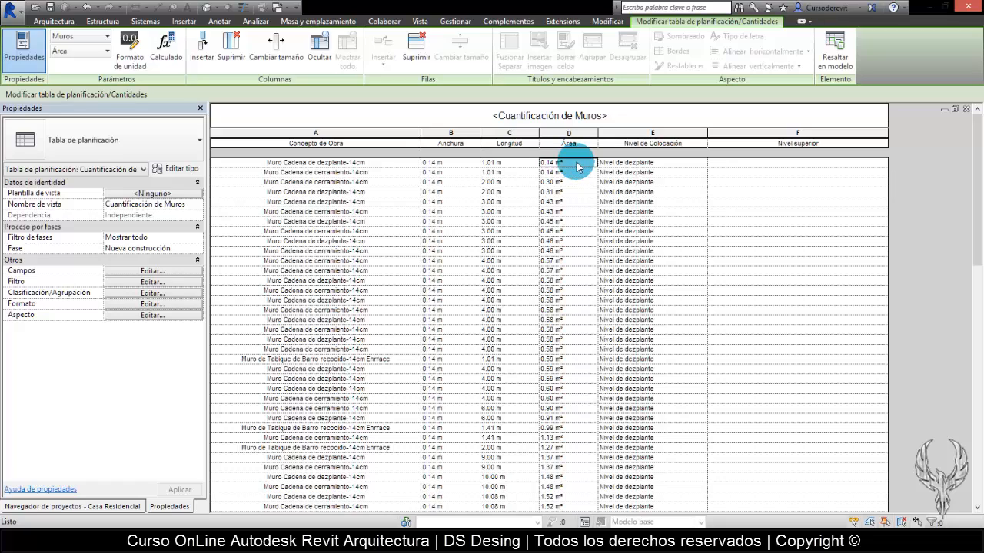
{"action": "scroll", "coordinate": [575, 163], "scroll_direction": "down", "scroll_amount": 15}
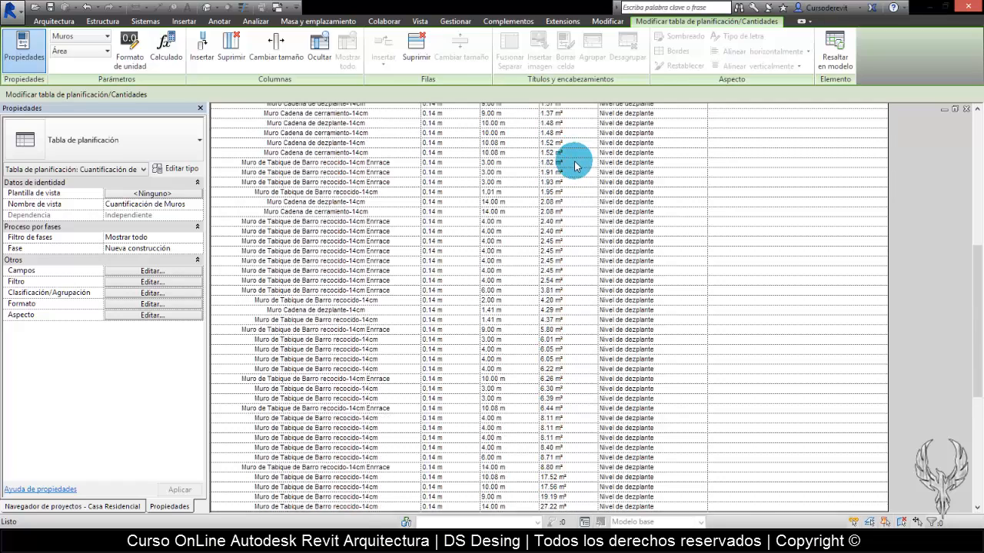
{"action": "scroll", "coordinate": [590, 296], "scroll_direction": "down", "scroll_amount": 4}
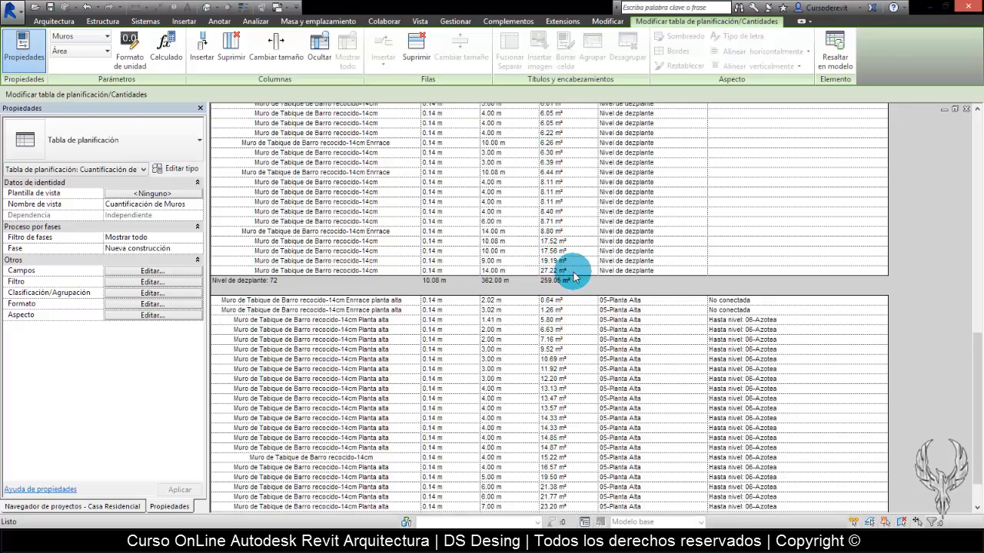
{"action": "scroll", "coordinate": [344, 271], "scroll_direction": "up", "scroll_amount": 7}
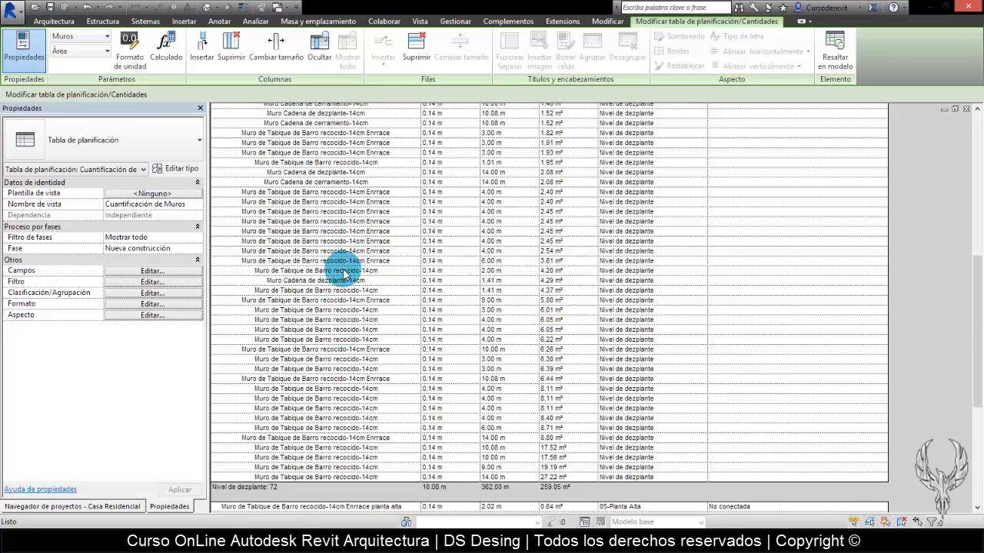
{"action": "left_click", "coordinate": [388, 192]}
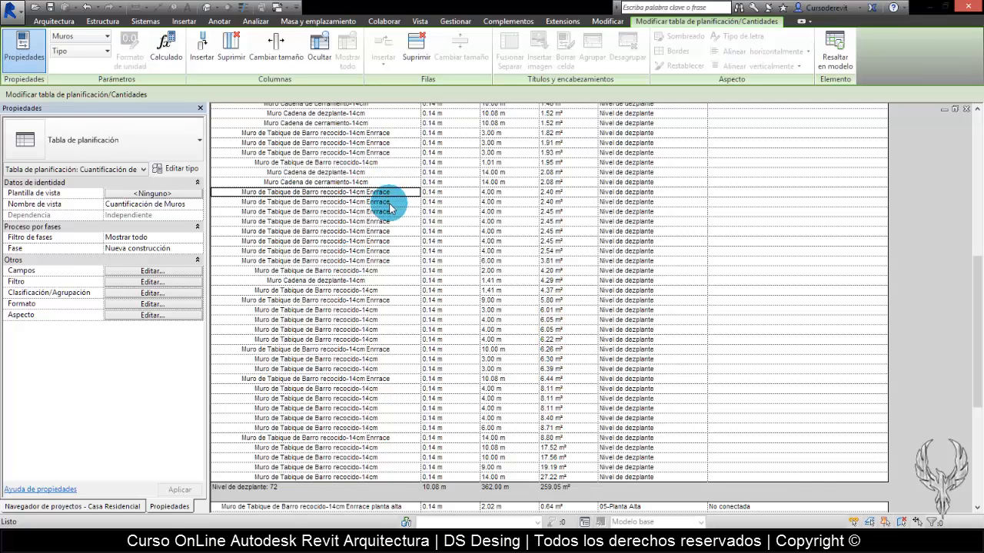
{"action": "left_click", "coordinate": [387, 201]}
{"action": "left_click_drag", "start_coordinate": [387, 222], "coordinate": [383, 233]}
{"action": "left_click", "coordinate": [382, 259]}
{"action": "scroll", "coordinate": [349, 277], "scroll_direction": "down", "scroll_amount": 9}
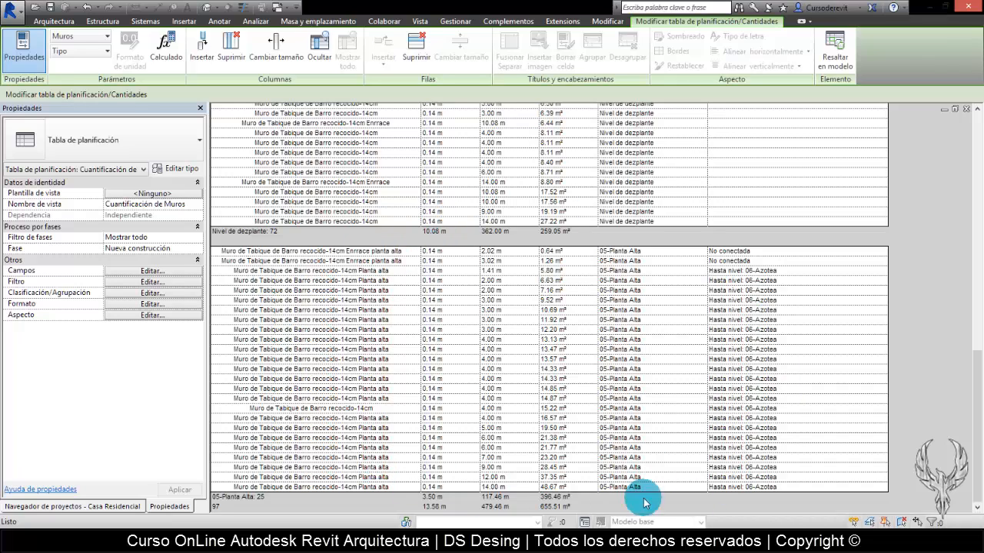
{"action": "scroll", "coordinate": [811, 454], "scroll_direction": "up", "scroll_amount": 15}
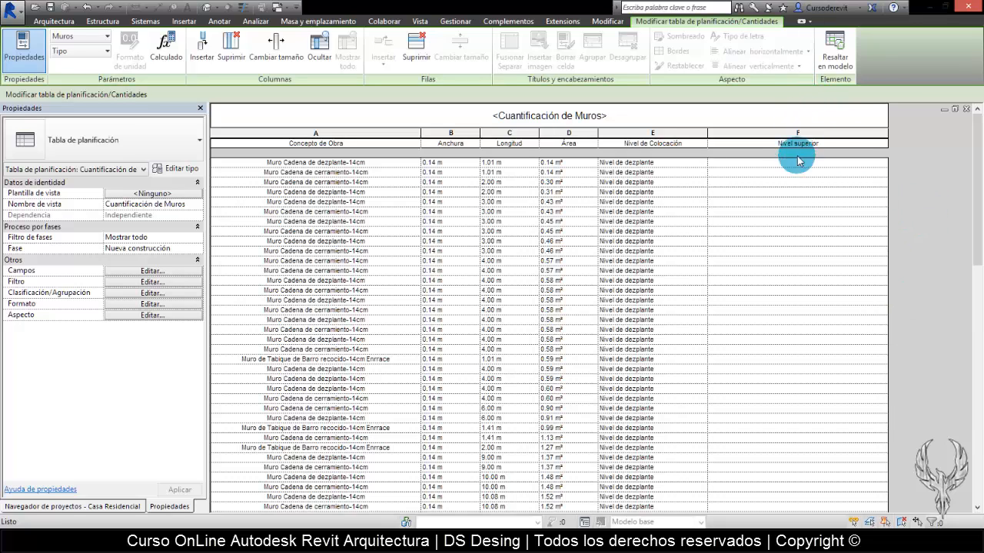
Delete the Nivel superior column from the walls schedule
{"action": "left_click", "coordinate": [823, 138]}
{"action": "left_click", "coordinate": [231, 47]}
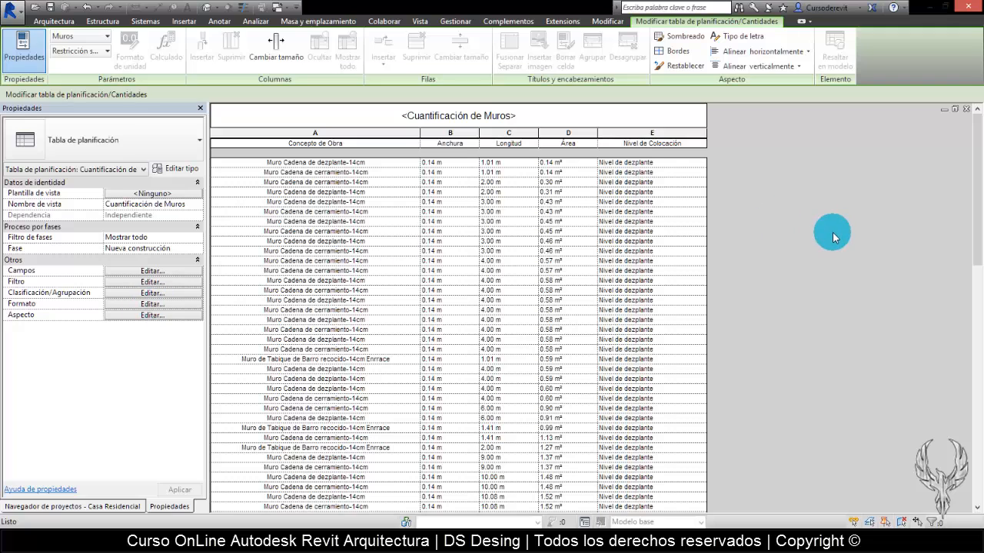
Dismiss closing the project without saving or discarding anything and restore the walls schedule to a smaller floating window
{"action": "left_click", "coordinate": [966, 109]}
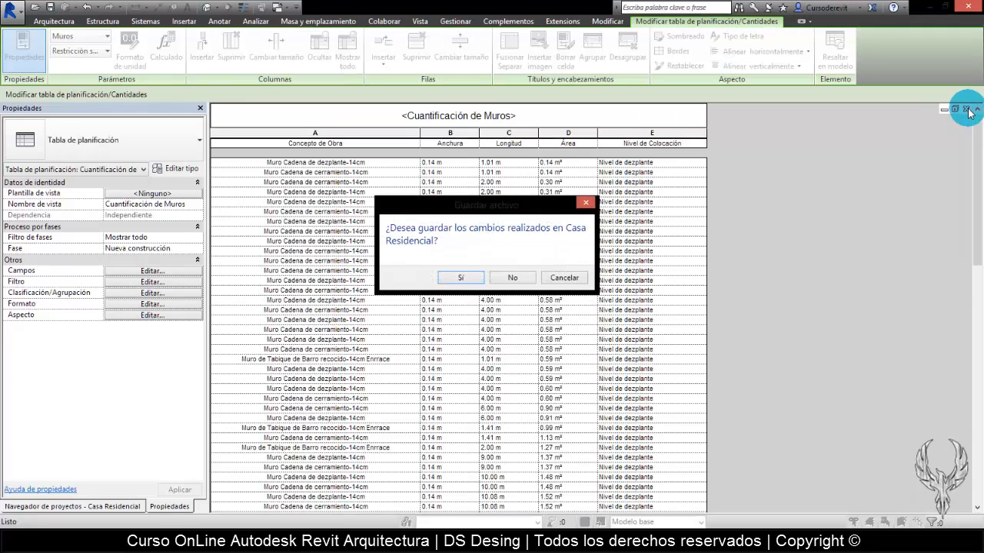
{"action": "left_click", "coordinate": [565, 277]}
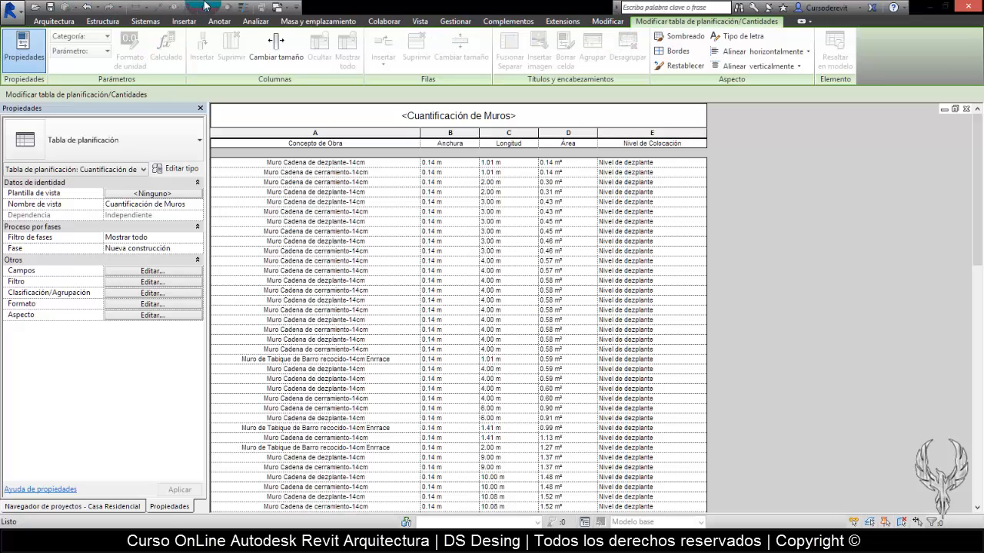
{"action": "left_click", "coordinate": [954, 110]}
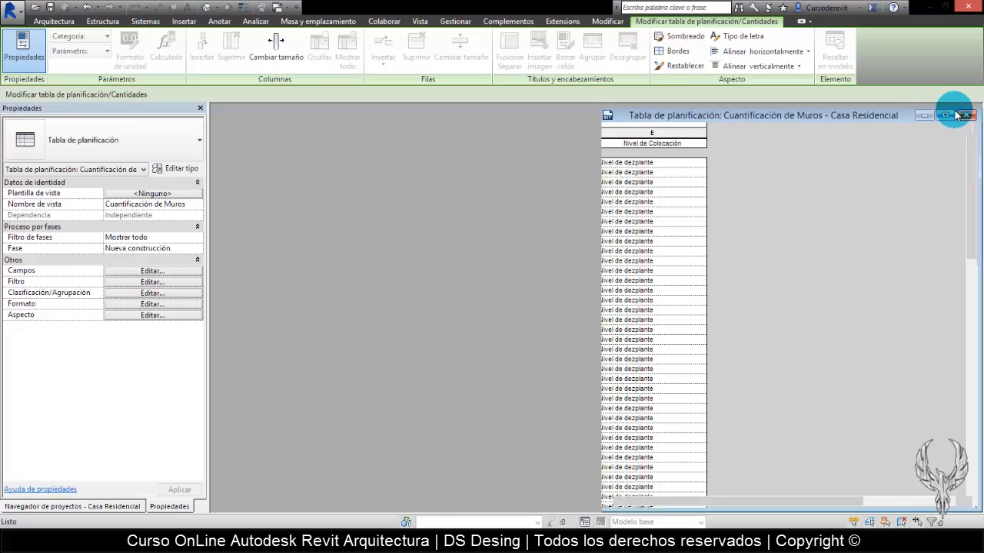
Create a Cómputo de materiales for the Muros category with the default name and the Nueva construcción phase
{"action": "left_click", "coordinate": [419, 21]}
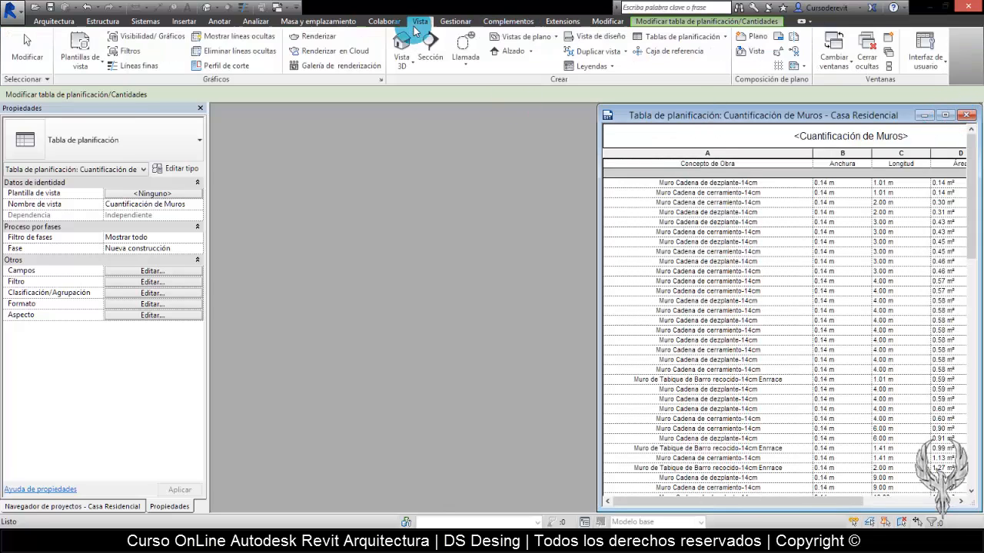
{"action": "left_click", "coordinate": [711, 38]}
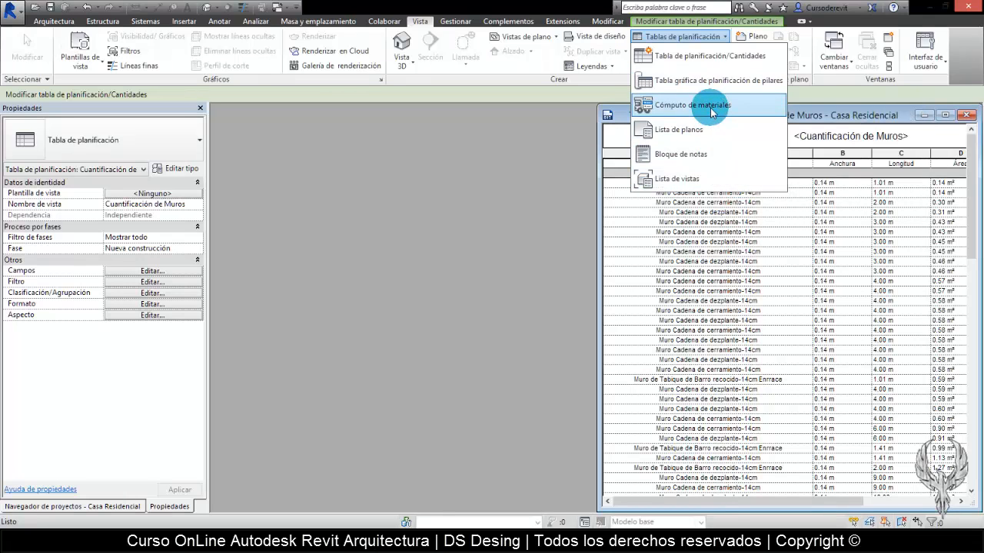
{"action": "left_click", "coordinate": [712, 108]}
{"action": "left_click_drag", "start_coordinate": [524, 163], "coordinate": [398, 64]}
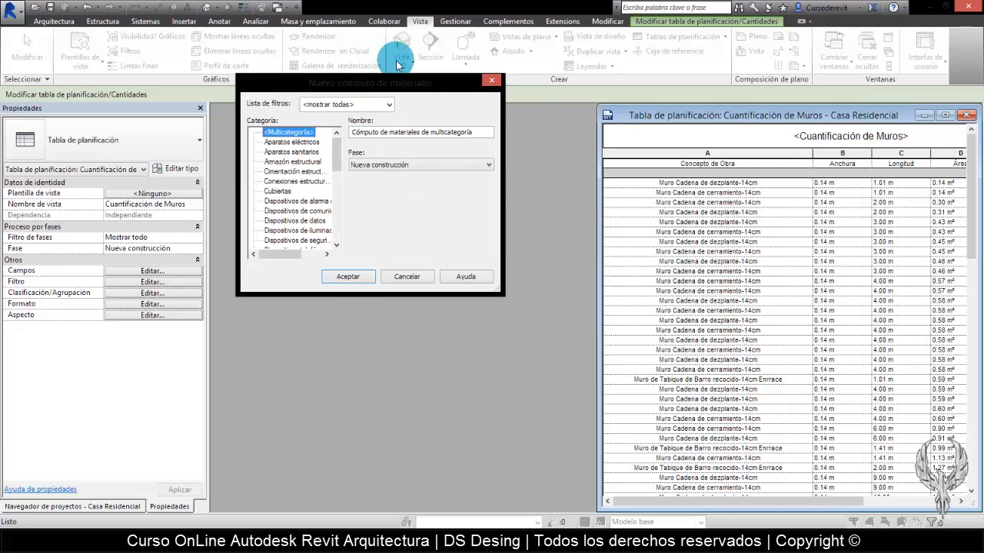
{"action": "left_click_drag", "start_coordinate": [510, 300], "coordinate": [929, 507]}
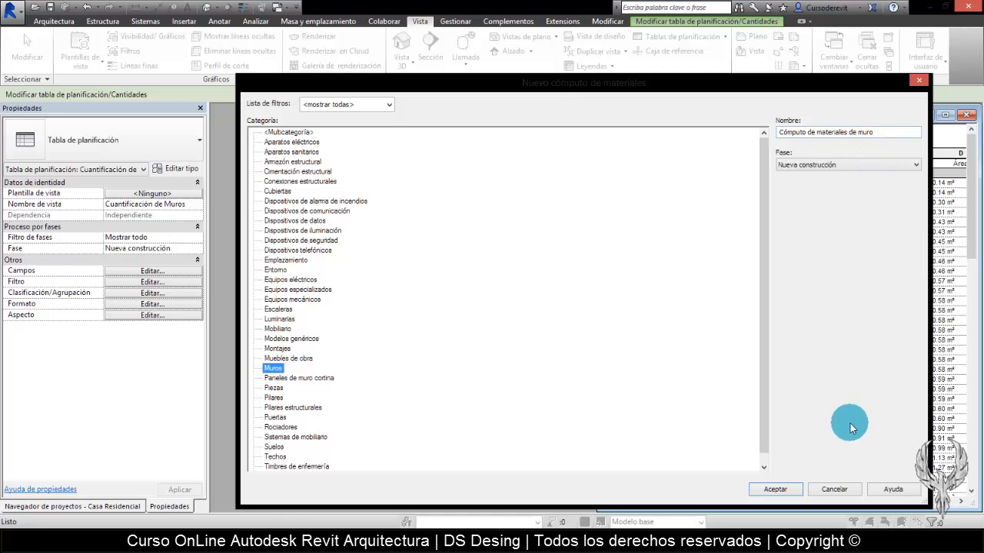
{"action": "left_click", "coordinate": [788, 491]}
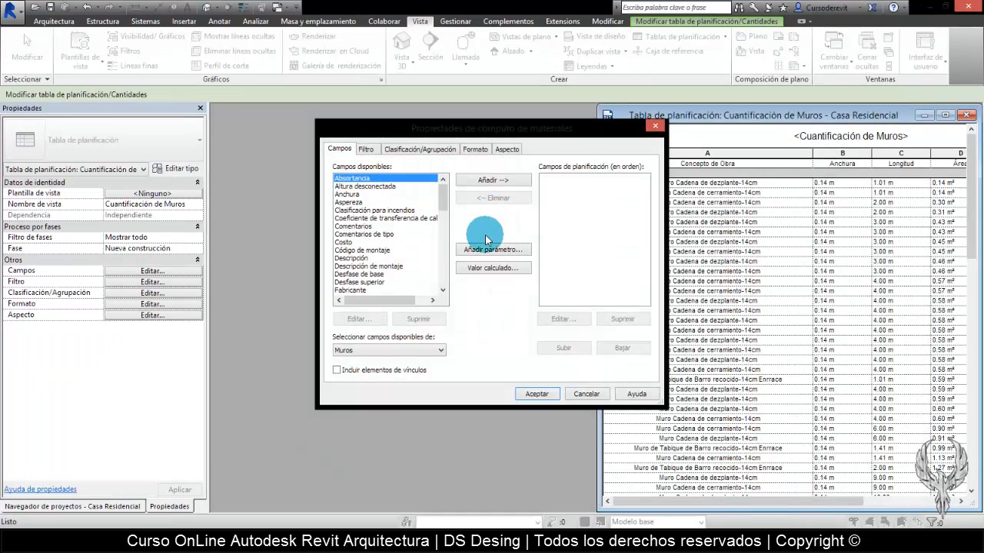
Add Familia y tipo and Material: Nombre as the first fields of the wall material takeoff
{"action": "left_click_drag", "start_coordinate": [411, 120], "coordinate": [347, 105]}
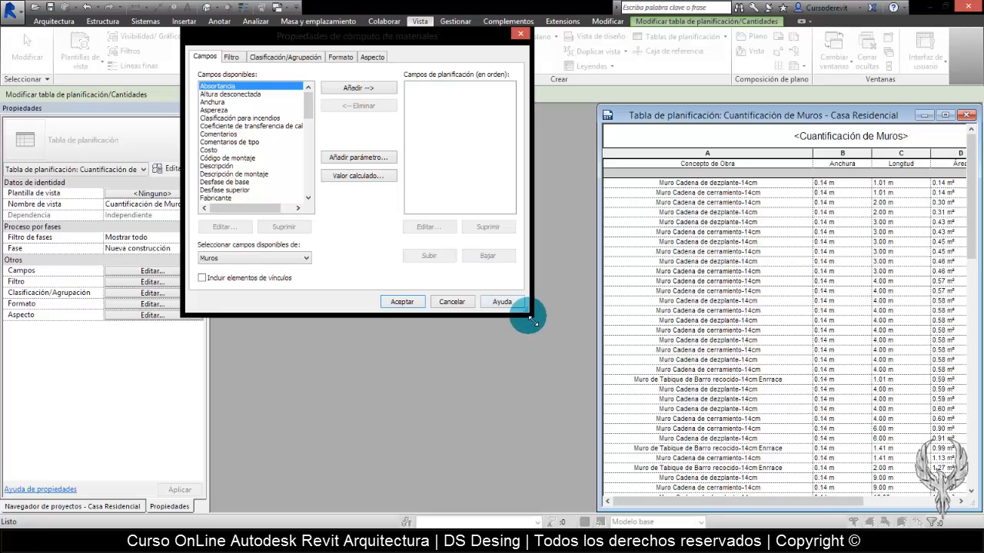
{"action": "left_click_drag", "start_coordinate": [609, 394], "coordinate": [747, 535]}
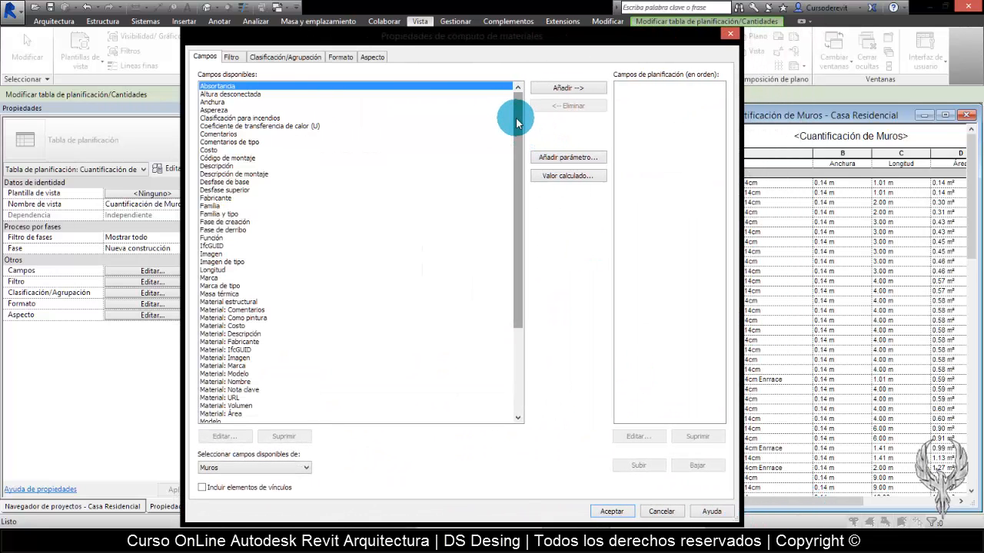
{"action": "left_click_drag", "start_coordinate": [517, 123], "coordinate": [520, 158]}
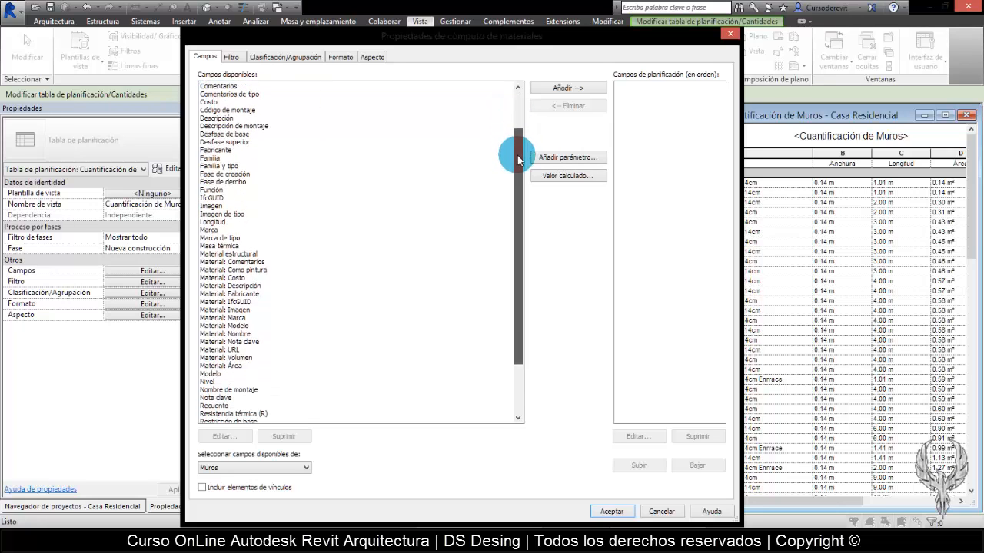
{"action": "left_click", "coordinate": [230, 157]}
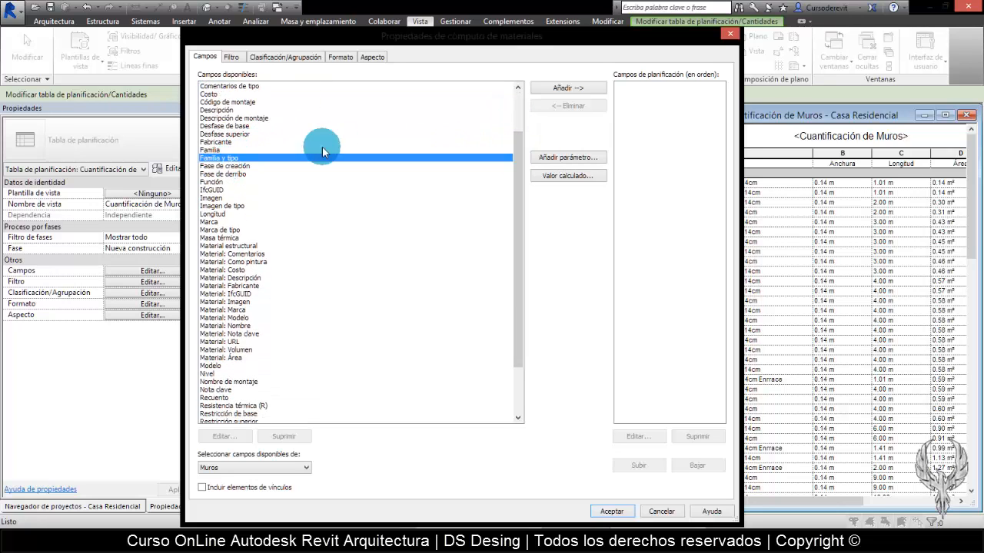
{"action": "left_click", "coordinate": [568, 88]}
{"action": "left_click_drag", "start_coordinate": [516, 184], "coordinate": [521, 244]}
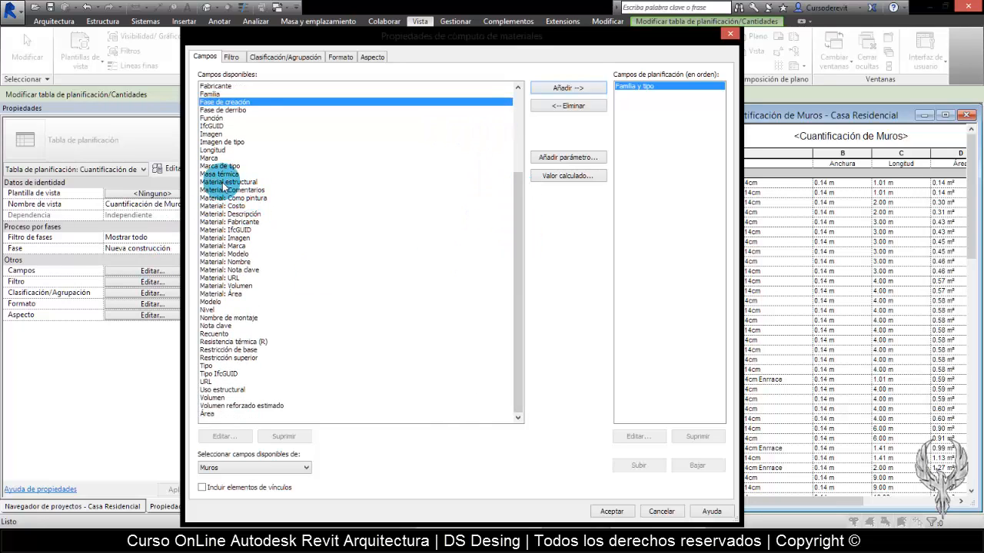
{"action": "left_click", "coordinate": [209, 263]}
{"action": "left_click", "coordinate": [568, 87]}
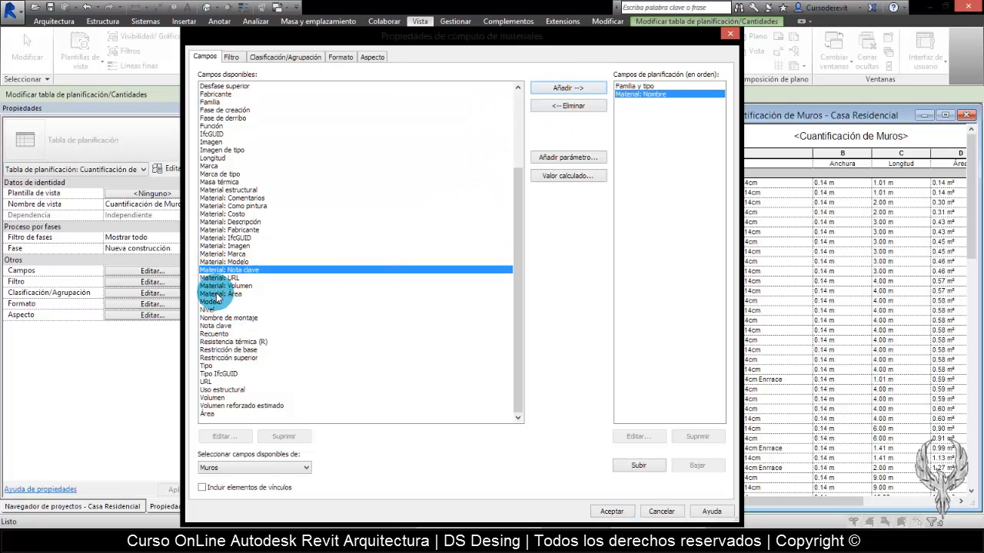
Add the Material: Área and Material: Volumen fields and generate the wall material takeoff
{"action": "left_click", "coordinate": [218, 293]}
{"action": "left_click", "coordinate": [553, 89]}
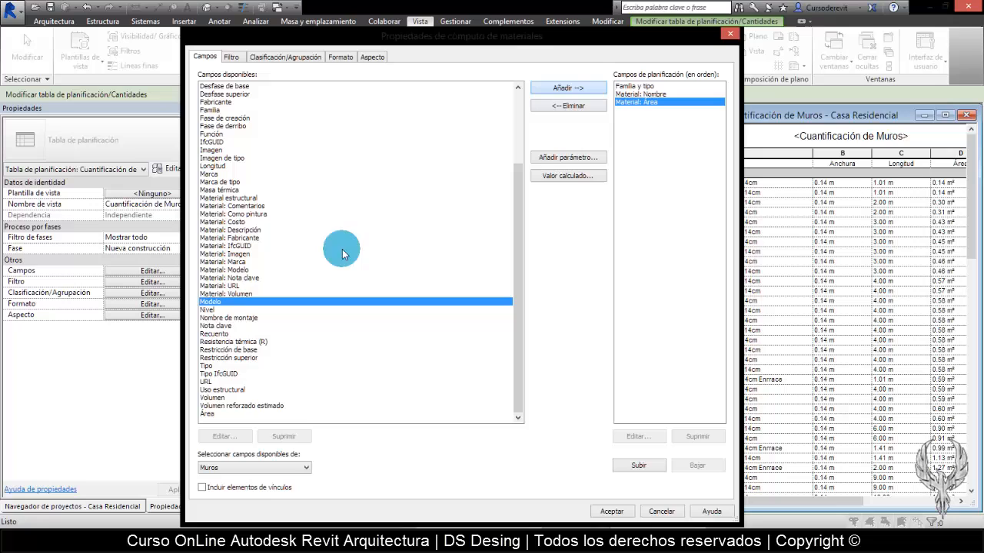
{"action": "left_click", "coordinate": [215, 292]}
{"action": "left_click", "coordinate": [578, 91]}
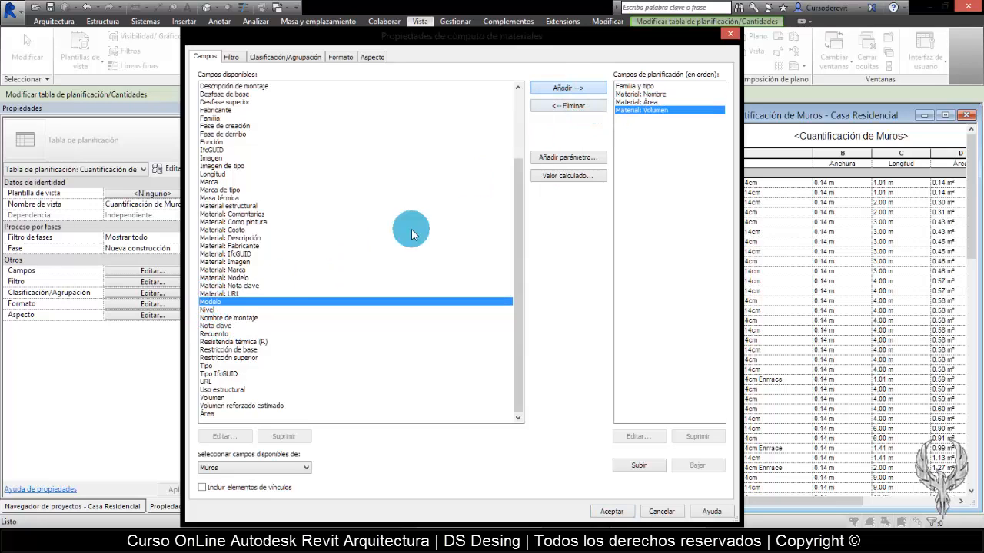
{"action": "left_click", "coordinate": [206, 311]}
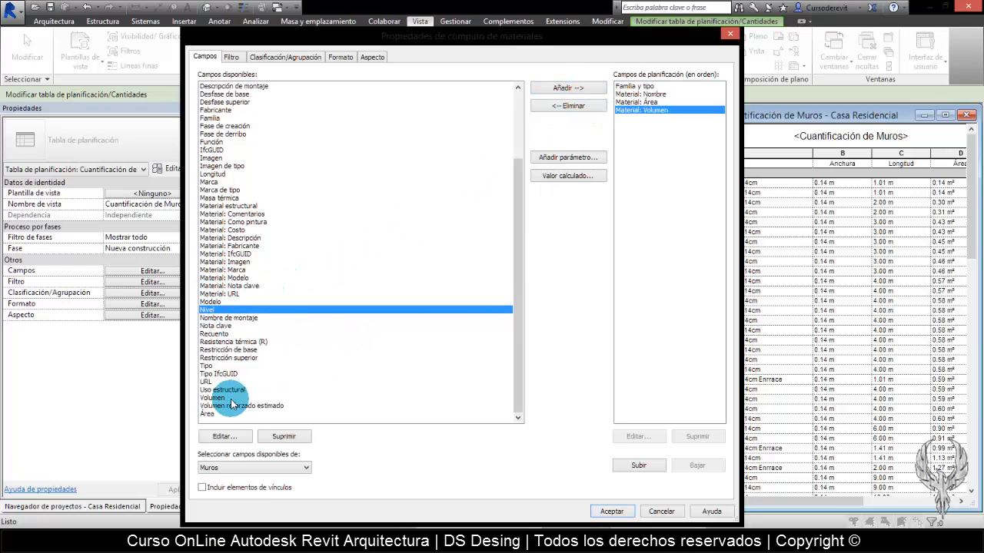
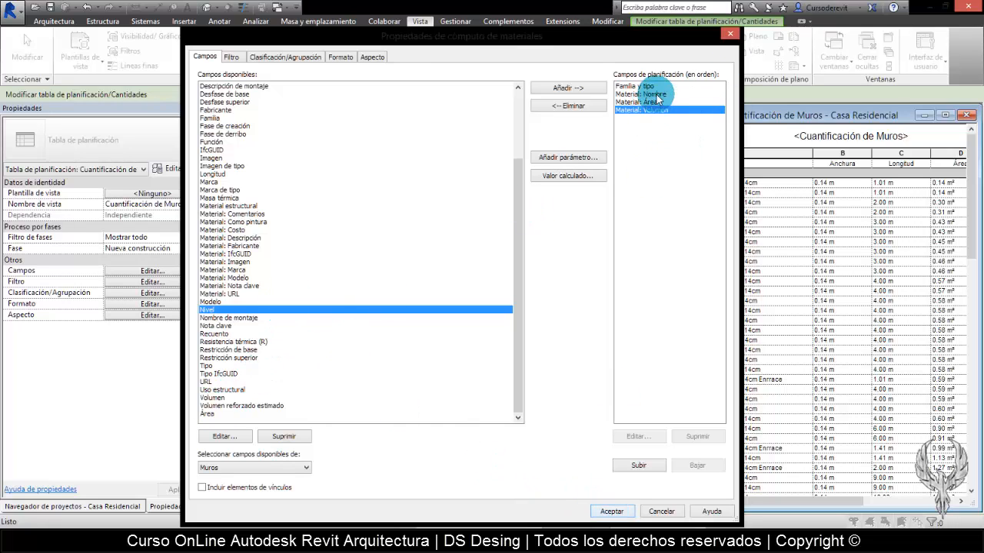
{"action": "left_click", "coordinate": [223, 206]}
{"action": "left_click", "coordinate": [225, 222]}
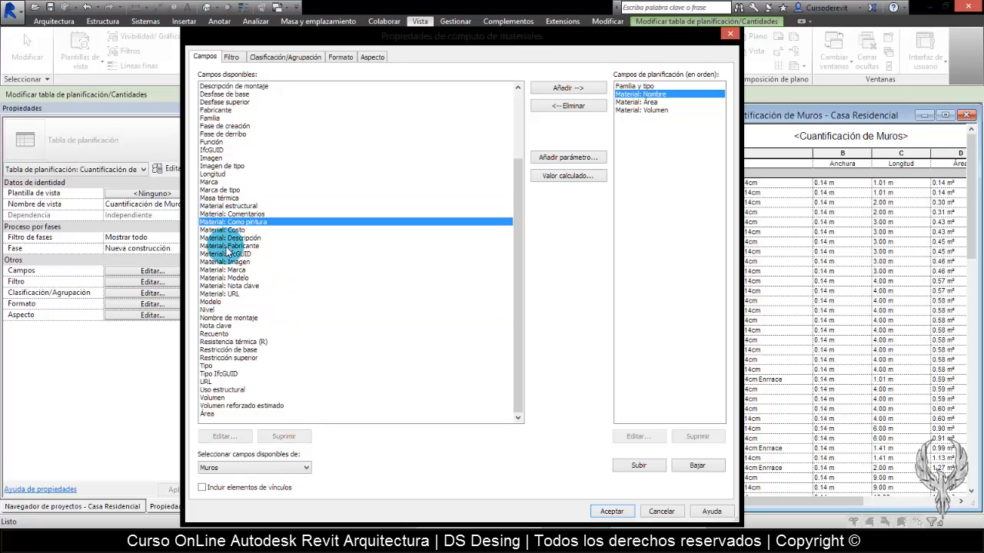
{"action": "left_click", "coordinate": [622, 514]}
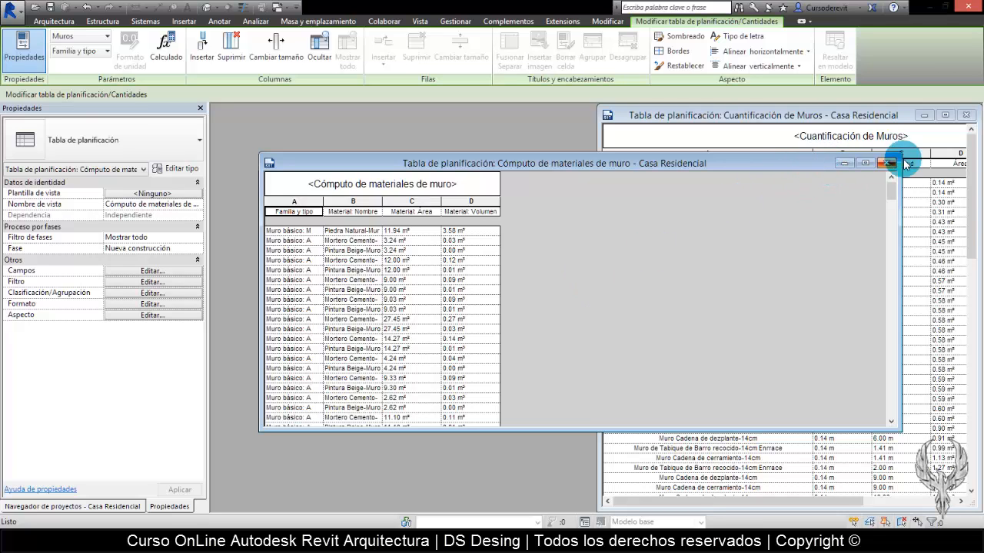
Close the Cuantificación de Muros schedule window and maximize the wall material takeoff
{"action": "left_click", "coordinate": [966, 115]}
{"action": "left_click", "coordinate": [863, 164]}
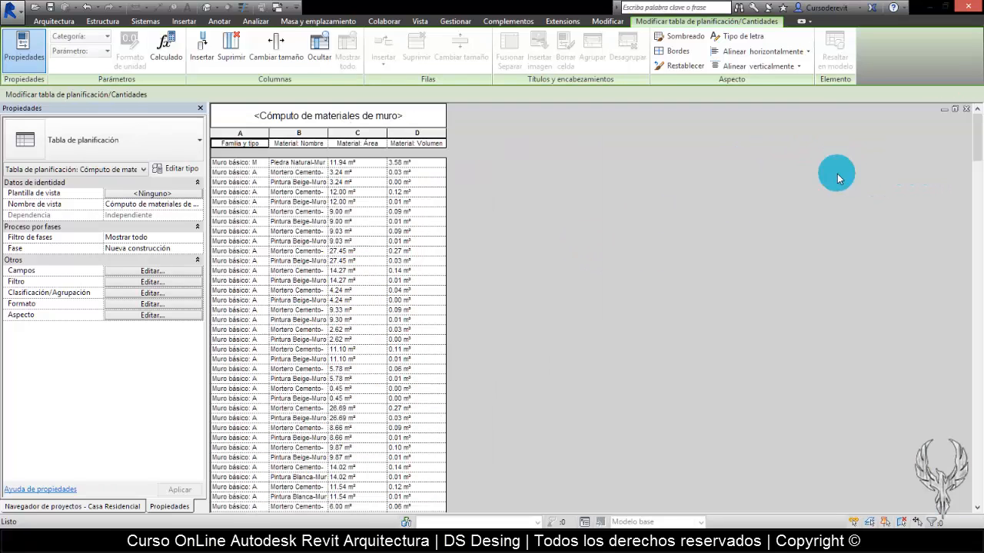
Widen the Material: Volumen, Material: Área, Material: Nombre and Familia y tipo columns until the family and material names fit
{"action": "left_click_drag", "start_coordinate": [445, 134], "coordinate": [830, 170]}
{"action": "left_click_drag", "start_coordinate": [387, 134], "coordinate": [725, 159]}
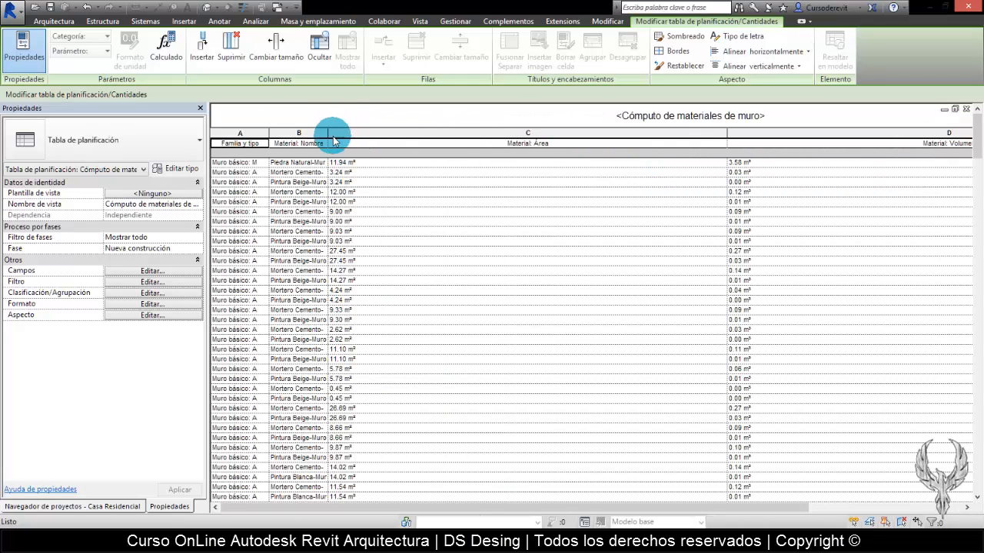
{"action": "left_click_drag", "start_coordinate": [335, 138], "coordinate": [652, 158]}
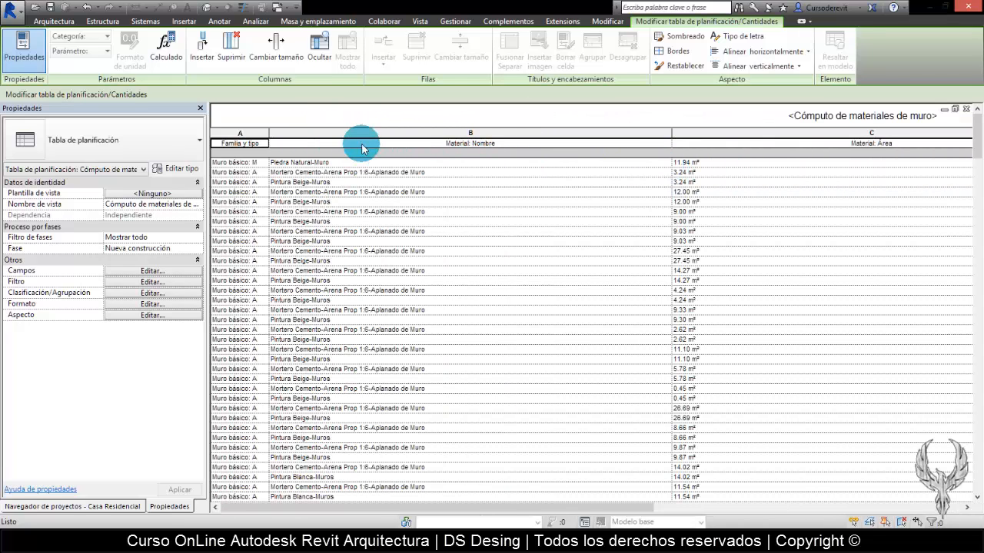
{"action": "left_click_drag", "start_coordinate": [277, 138], "coordinate": [409, 135]}
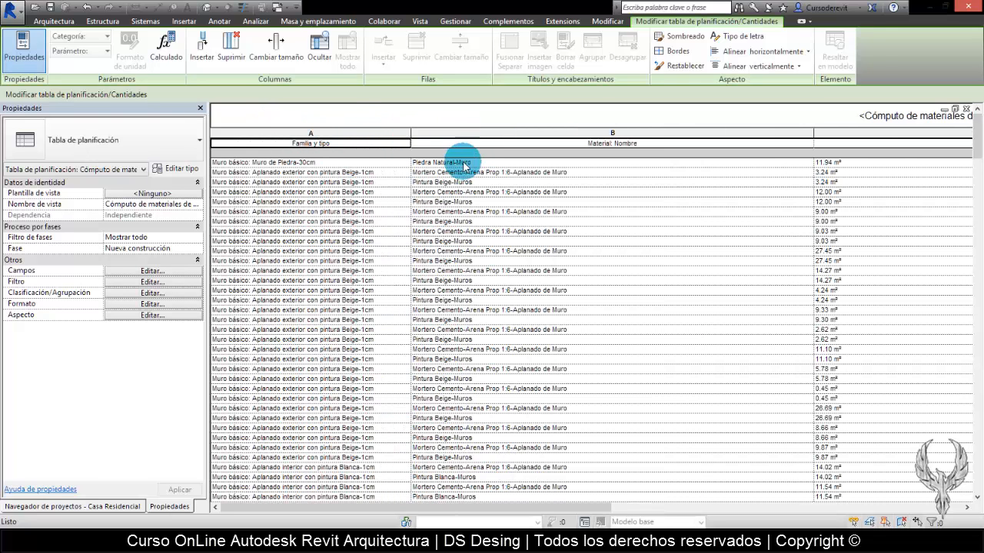
{"action": "left_click", "coordinate": [473, 182]}
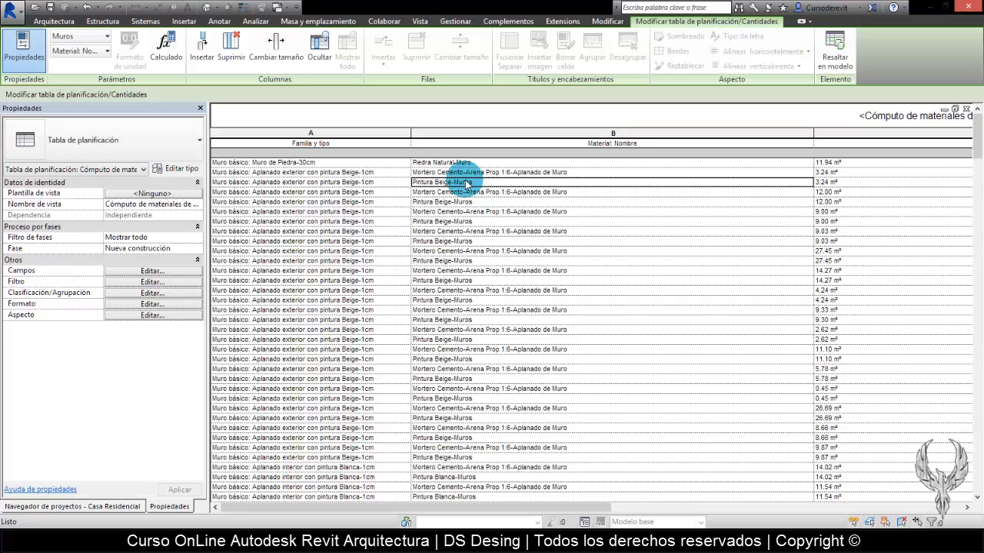
Review the wall types and their material names throughout the rows of the wall material takeoff
{"action": "left_click", "coordinate": [404, 174]}
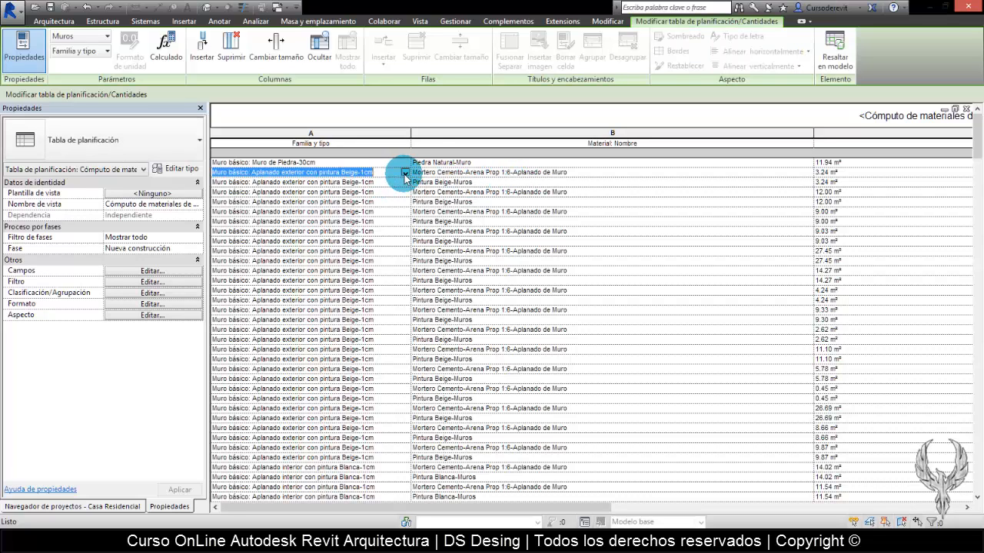
{"action": "left_click", "coordinate": [405, 174]}
{"action": "left_click", "coordinate": [579, 182]}
{"action": "scroll", "coordinate": [572, 207], "scroll_direction": "down", "scroll_amount": 10}
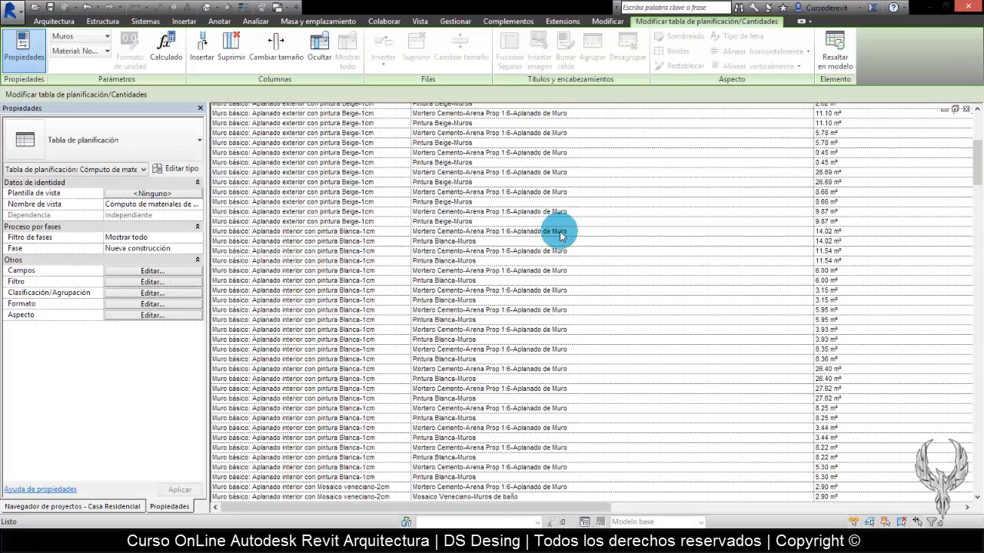
{"action": "scroll", "coordinate": [561, 241], "scroll_direction": "down", "scroll_amount": 12}
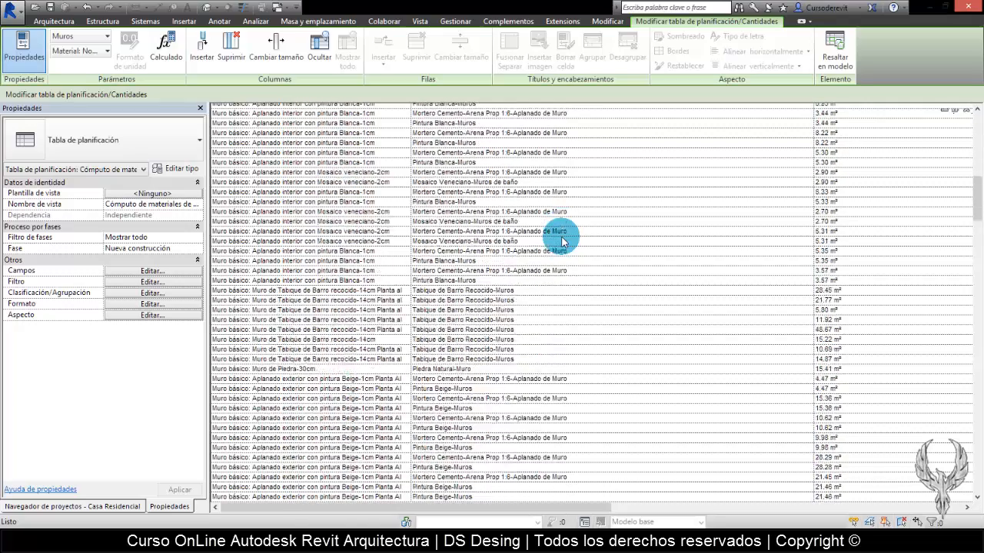
{"action": "scroll", "coordinate": [564, 248], "scroll_direction": "down", "scroll_amount": 15}
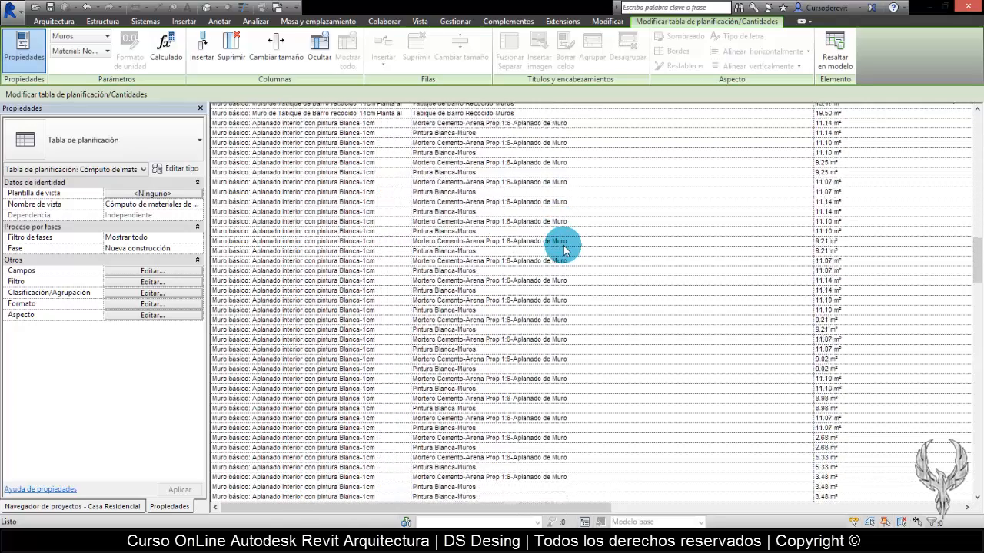
{"action": "scroll", "coordinate": [563, 248], "scroll_direction": "down", "scroll_amount": 15}
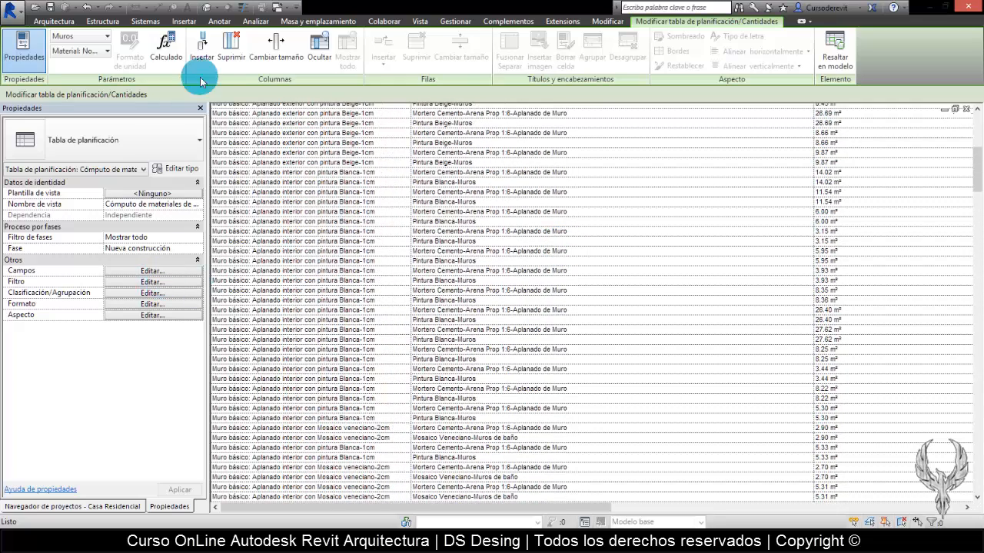
{"action": "scroll", "coordinate": [307, 127], "scroll_direction": "up", "scroll_amount": 20}
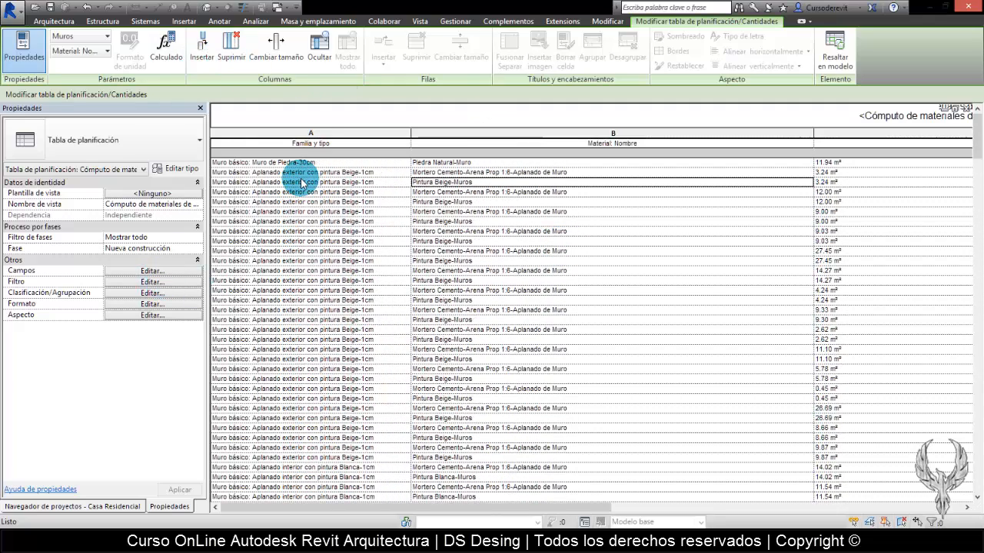
Delete the Familia y tipo column from the takeoff and narrow the Material: Nombre and Material: Área columns
{"action": "left_click", "coordinate": [317, 143]}
{"action": "left_click", "coordinate": [233, 47]}
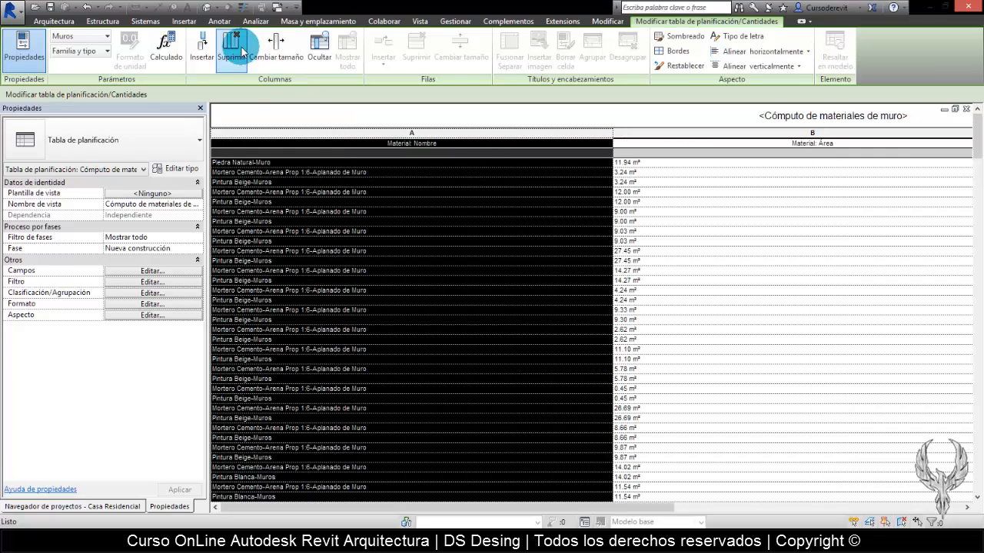
{"action": "left_click", "coordinate": [455, 196]}
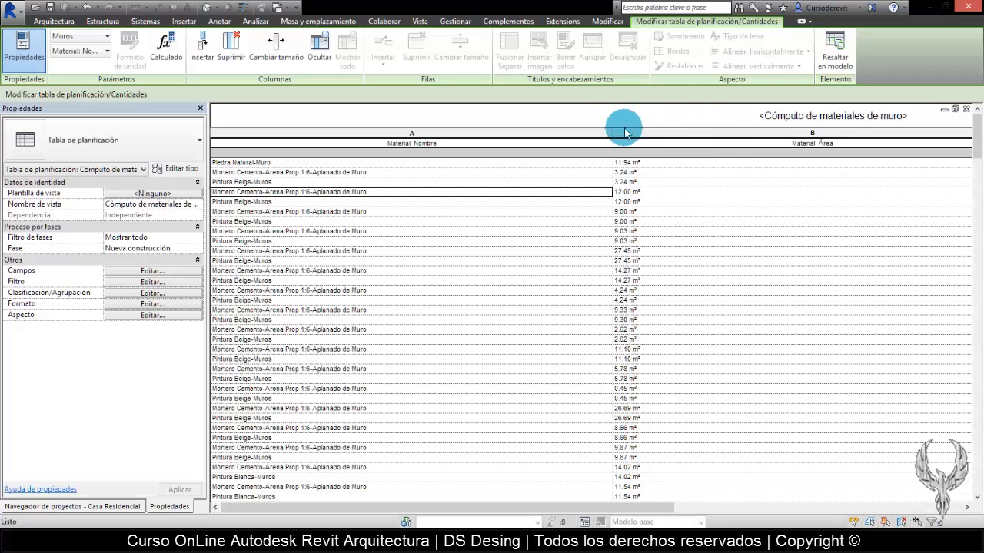
{"action": "left_click_drag", "start_coordinate": [617, 137], "coordinate": [421, 138]}
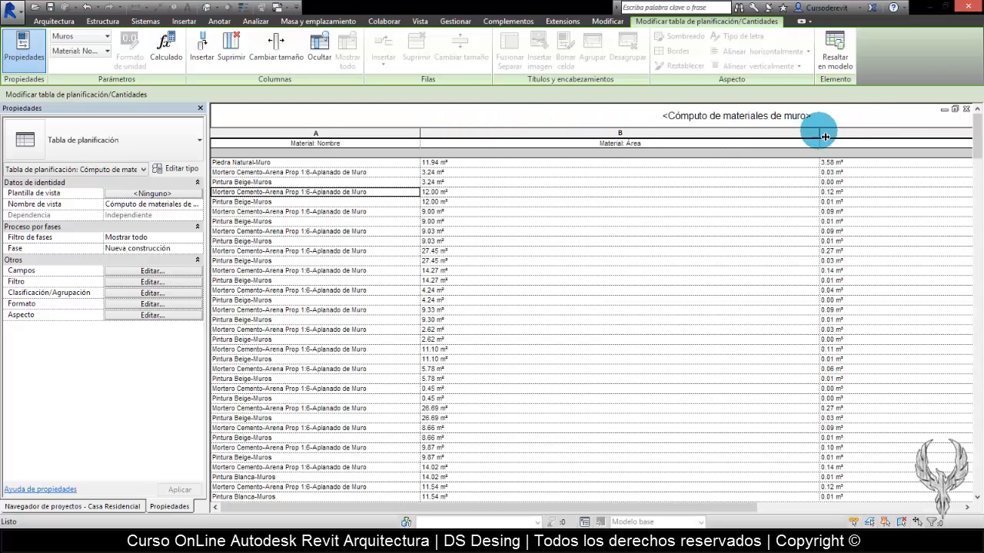
{"action": "left_click_drag", "start_coordinate": [825, 136], "coordinate": [500, 138]}
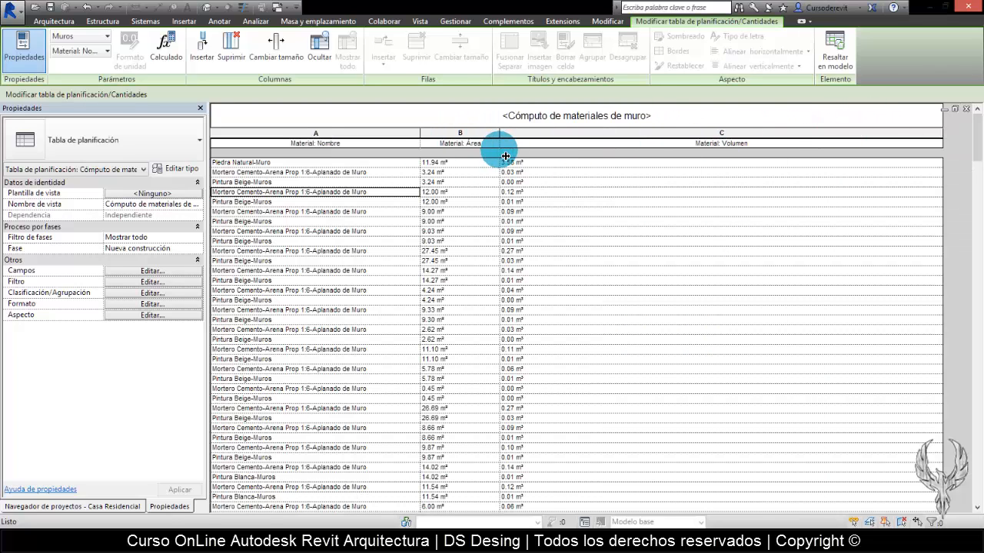
Filter the wall material takeoff by Material: Nombre with the condition "es igual a" and a blank value
{"action": "left_click", "coordinate": [128, 284]}
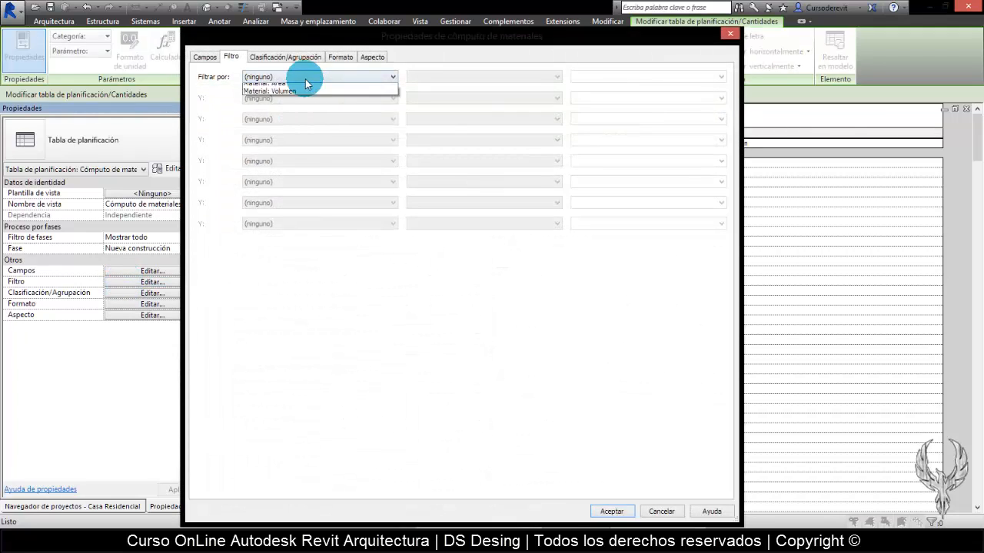
{"action": "left_click", "coordinate": [307, 99]}
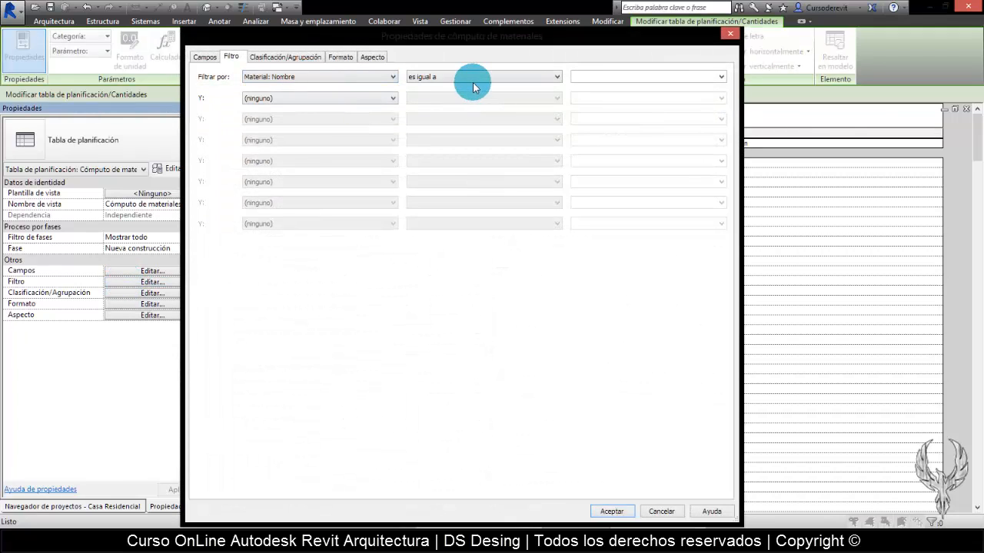
{"action": "left_click", "coordinate": [481, 77]}
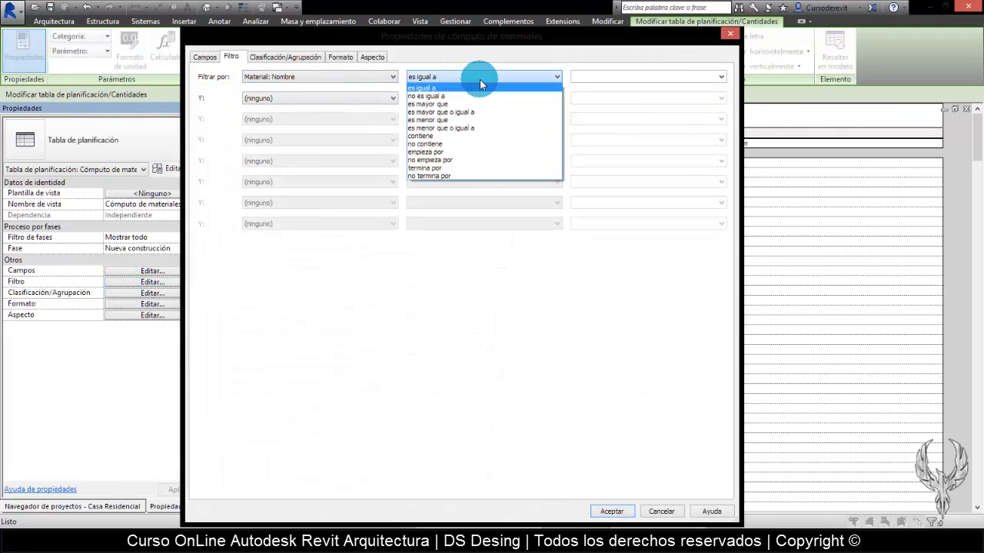
{"action": "left_click", "coordinate": [511, 210]}
{"action": "left_click", "coordinate": [613, 512]}
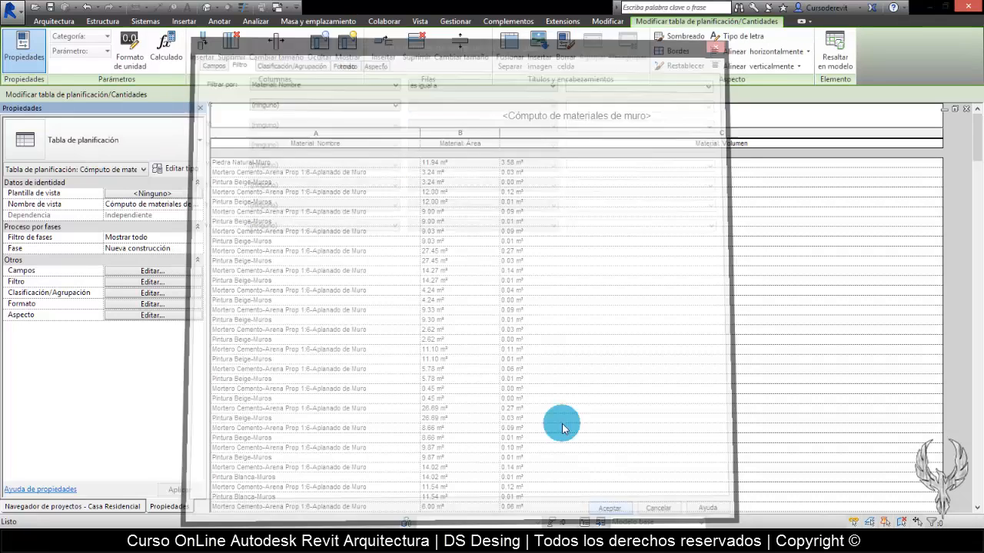
Set the Material: Nombre filter's condition to "contiene" with the value left blank
{"action": "left_click", "coordinate": [169, 283]}
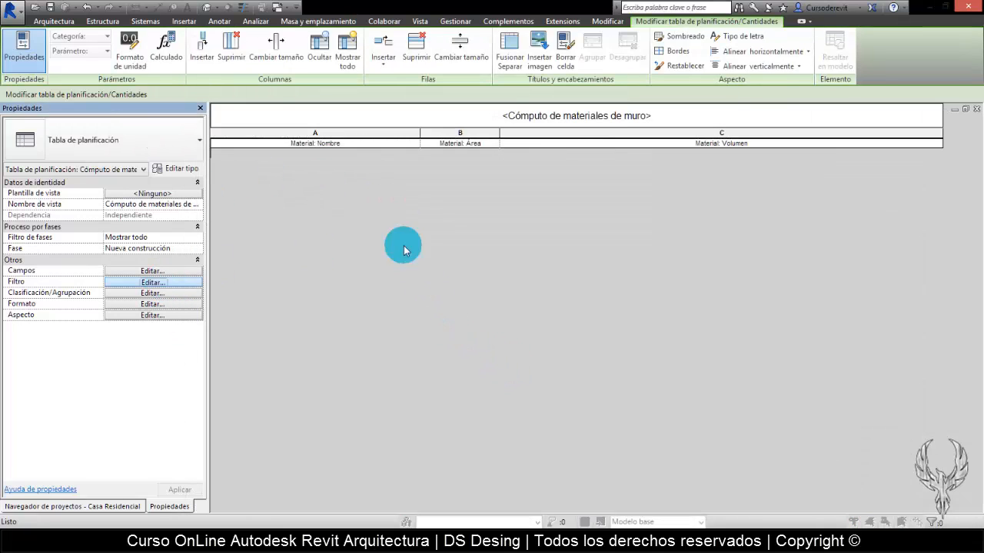
{"action": "left_click", "coordinate": [507, 77]}
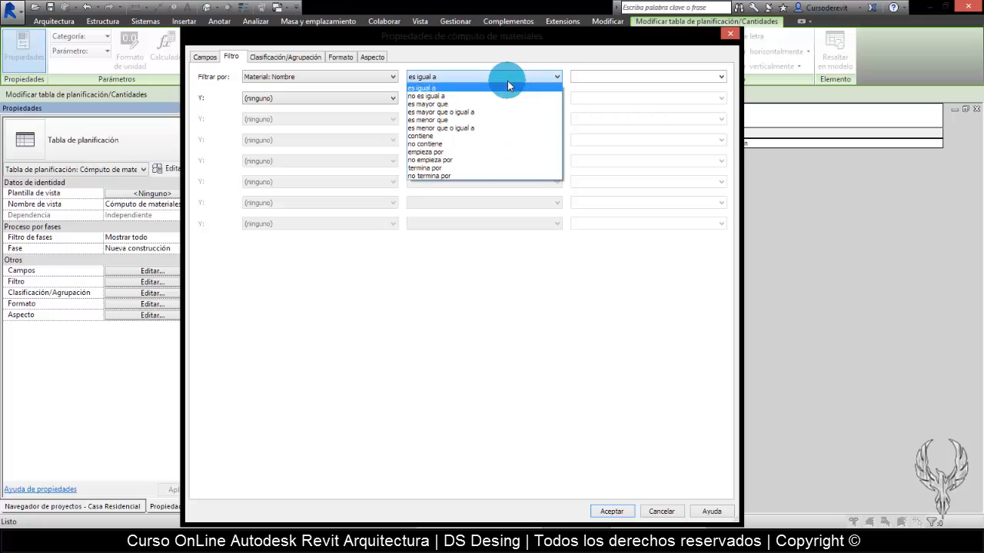
{"action": "left_click", "coordinate": [499, 136]}
{"action": "left_click", "coordinate": [612, 511]}
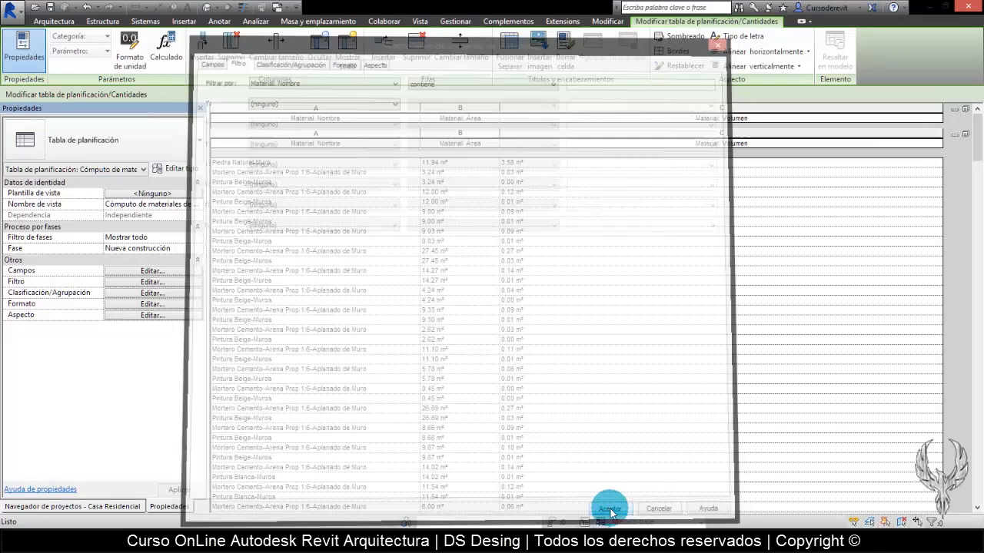
Examine the available material fields for the wall takeoff, from Material: Comentarios to Modelo, without adding any
{"action": "left_click", "coordinate": [150, 271]}
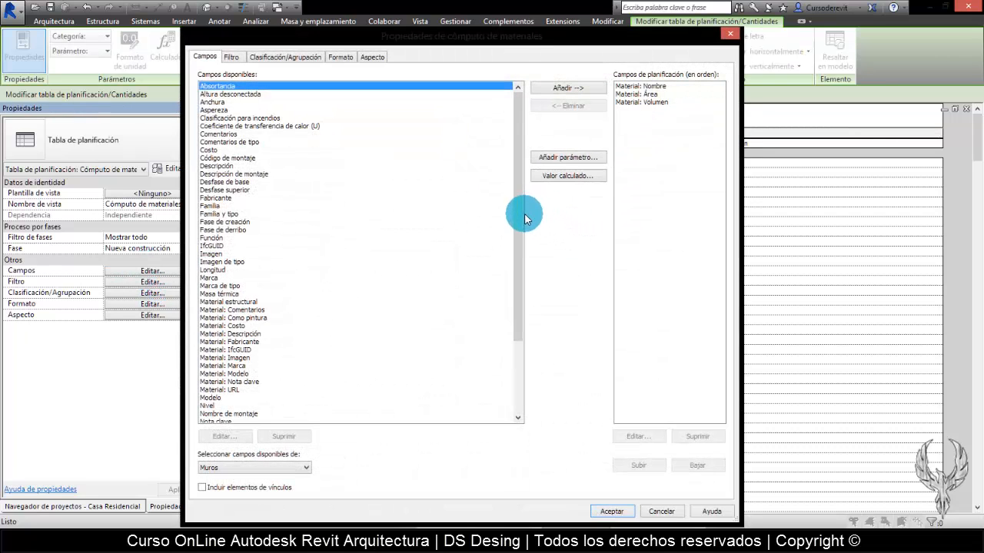
{"action": "left_click_drag", "start_coordinate": [521, 219], "coordinate": [523, 352]}
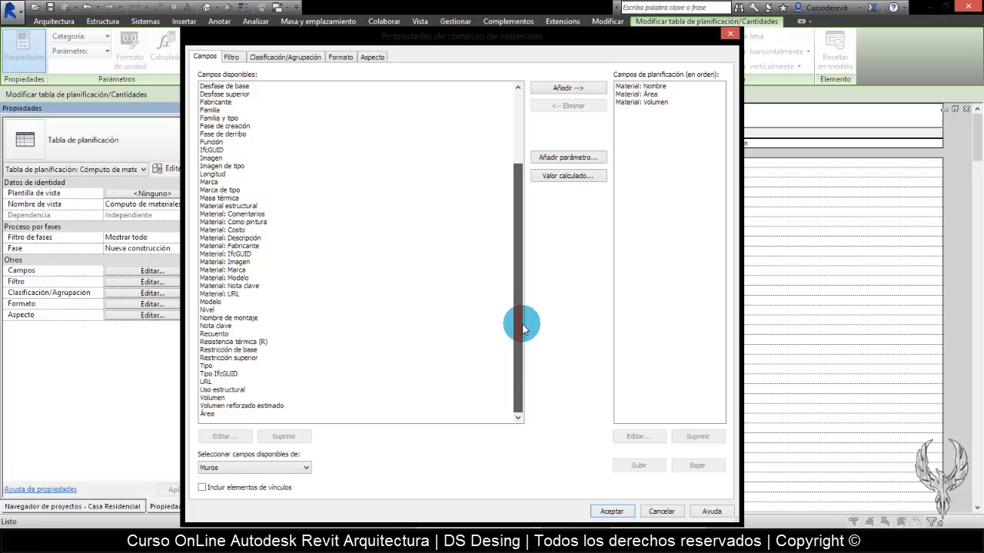
{"action": "left_click", "coordinate": [262, 213]}
{"action": "left_click", "coordinate": [265, 222]}
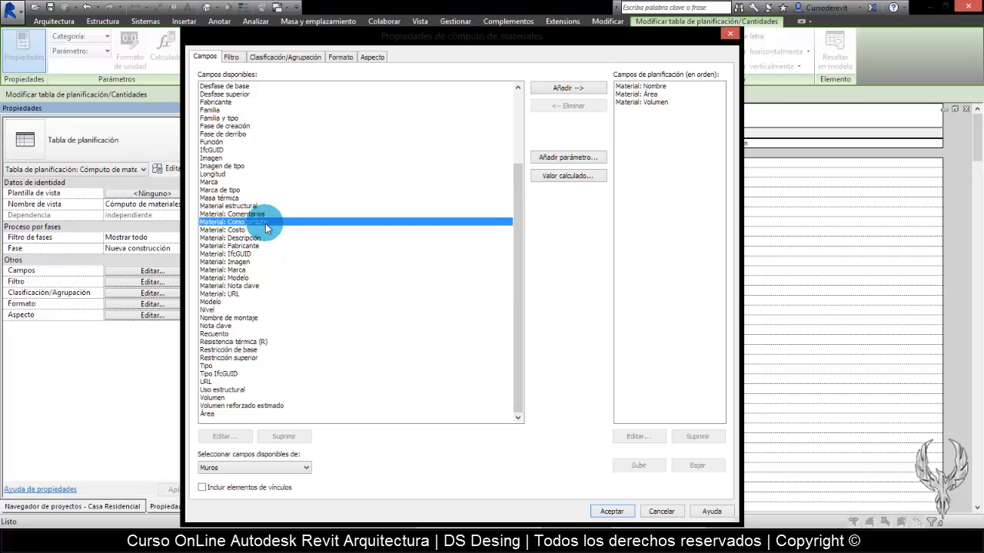
{"action": "left_click", "coordinate": [272, 231]}
{"action": "left_click", "coordinate": [279, 239]}
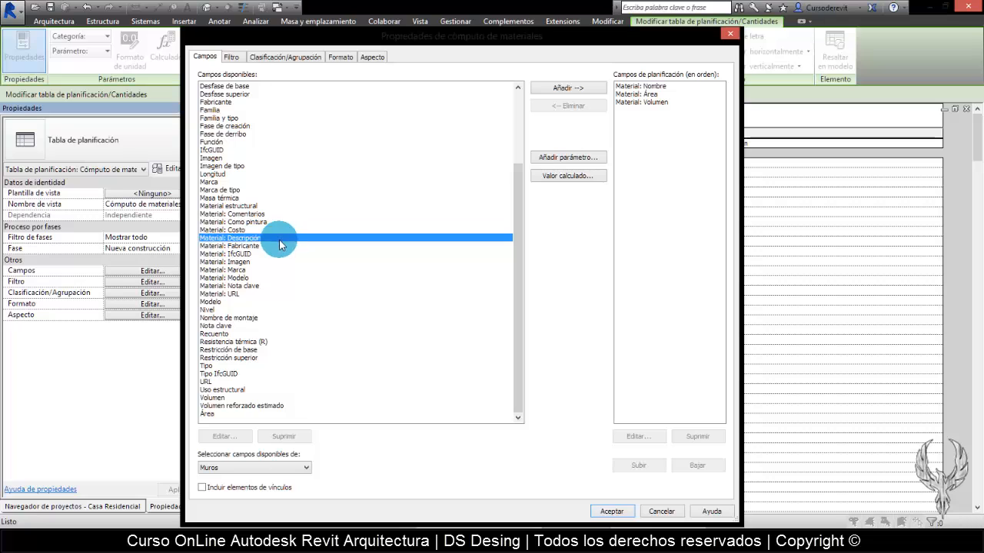
{"action": "left_click", "coordinate": [278, 255]}
{"action": "left_click", "coordinate": [276, 271]}
{"action": "left_click", "coordinate": [270, 286]}
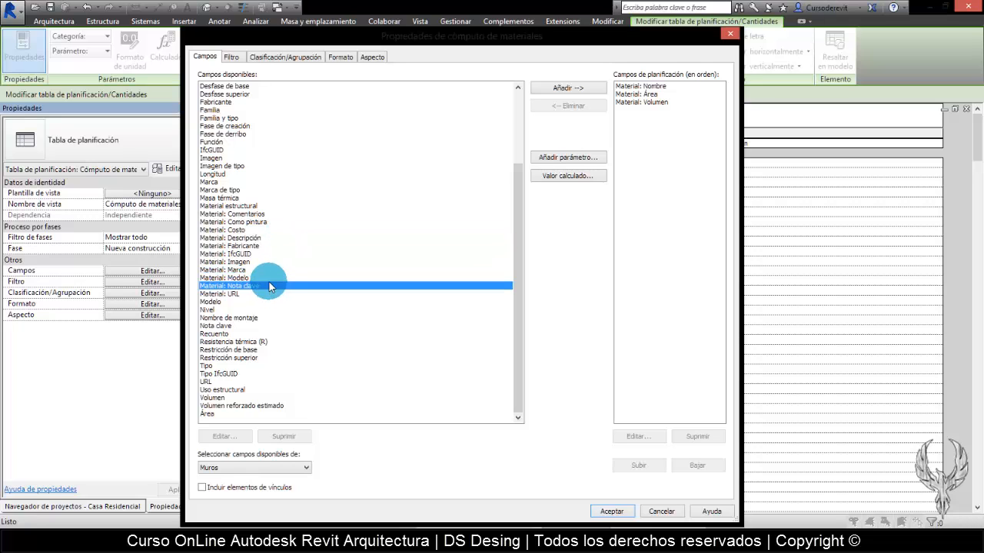
{"action": "left_click", "coordinate": [269, 302]}
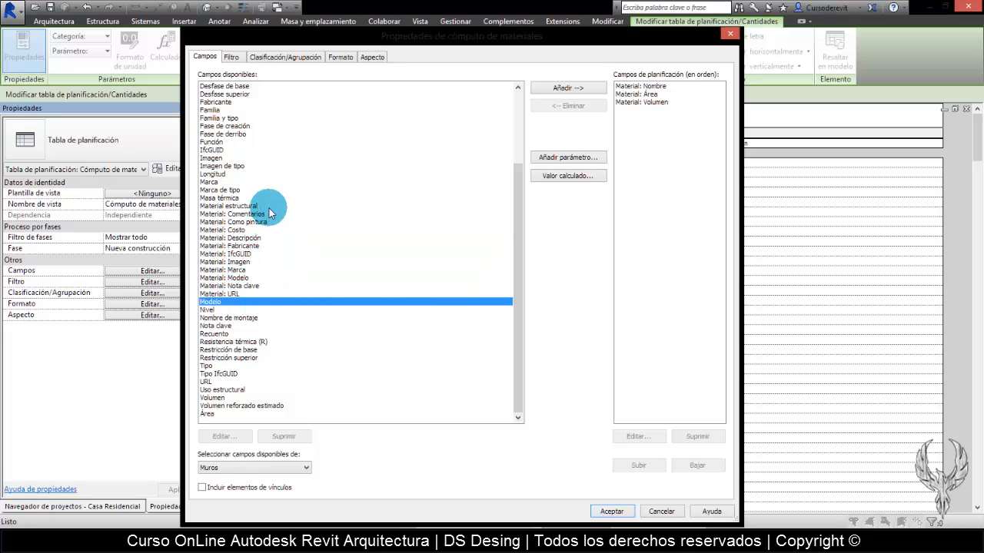
{"action": "left_click", "coordinate": [662, 512]}
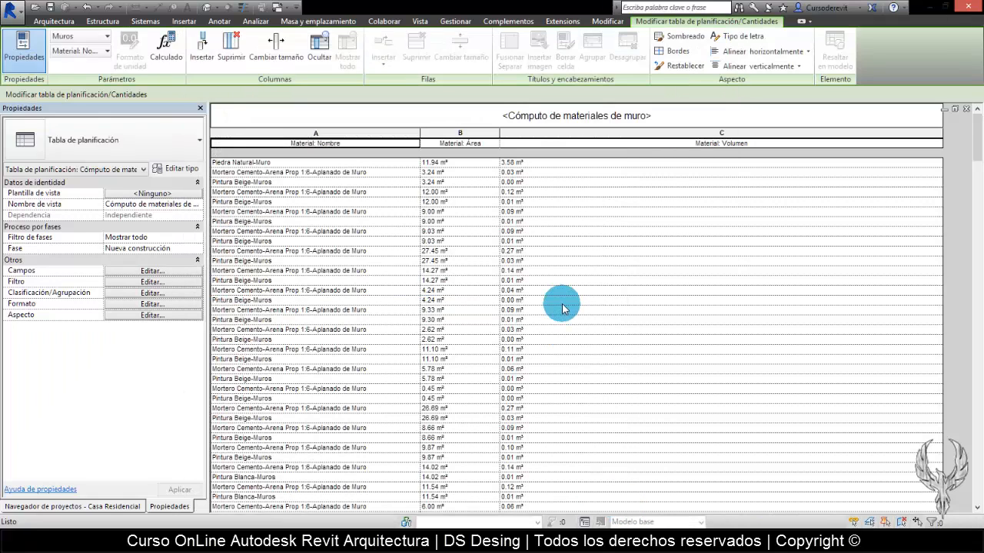
Narrow the Material: Volumen column of the wall material takeoff to roughly the width of its heading
{"action": "scroll", "coordinate": [561, 308], "scroll_direction": "down", "scroll_amount": 5}
{"action": "scroll", "coordinate": [562, 307], "scroll_direction": "up", "scroll_amount": 5}
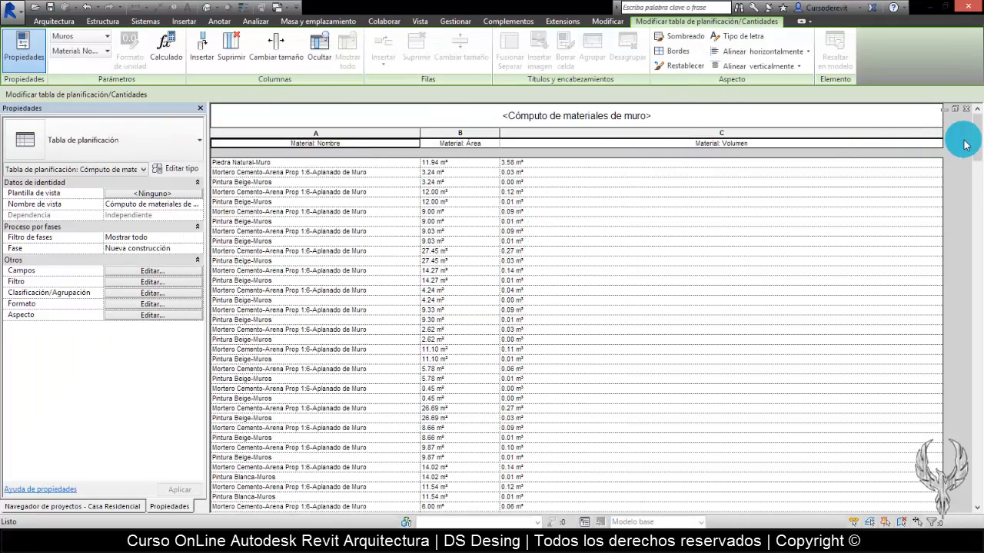
{"action": "left_click_drag", "start_coordinate": [948, 141], "coordinate": [551, 208]}
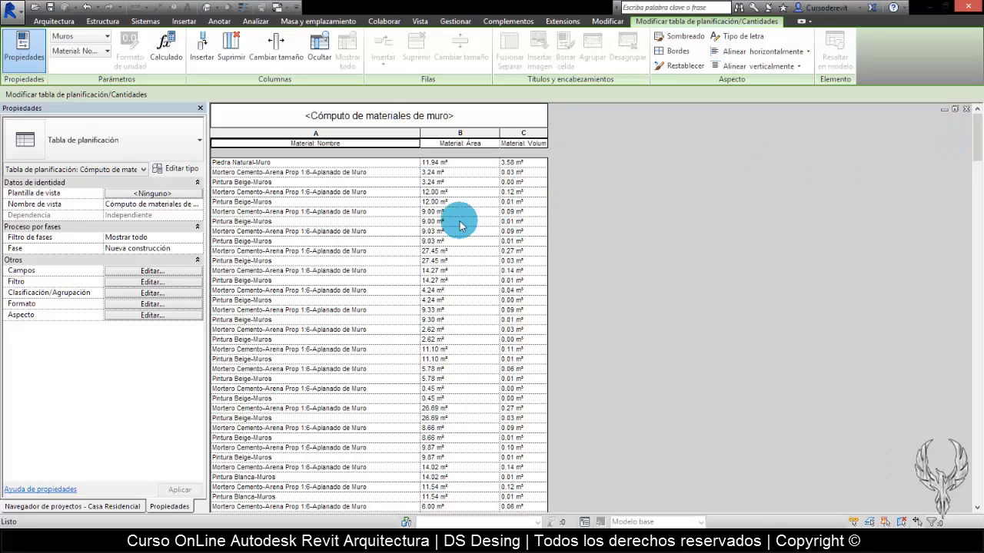
Examine the areas and volumes listed for the mortar, paint, brick and concrete materials across the wall takeoff
{"action": "left_click", "coordinate": [366, 173]}
{"action": "left_click", "coordinate": [452, 172]}
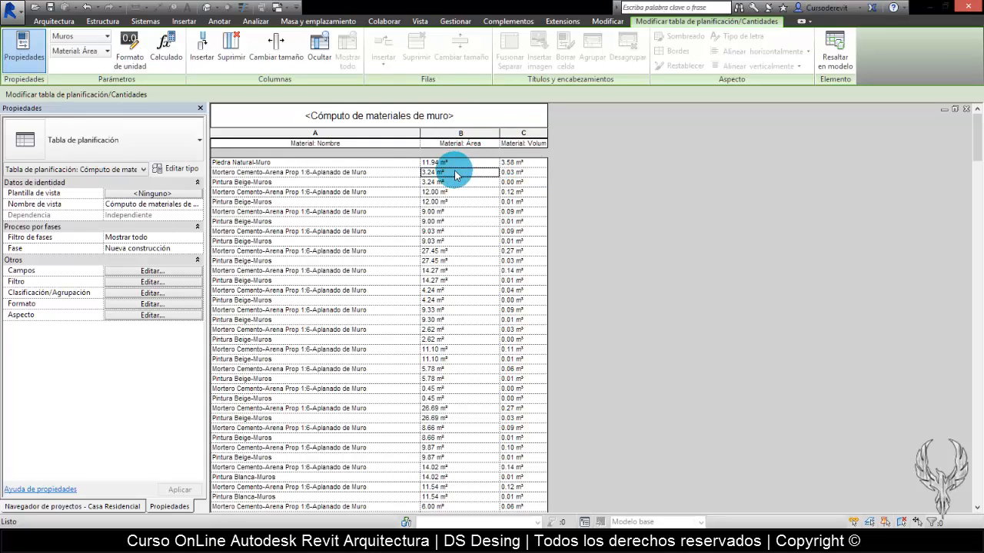
{"action": "scroll", "coordinate": [453, 230], "scroll_direction": "down", "scroll_amount": 10}
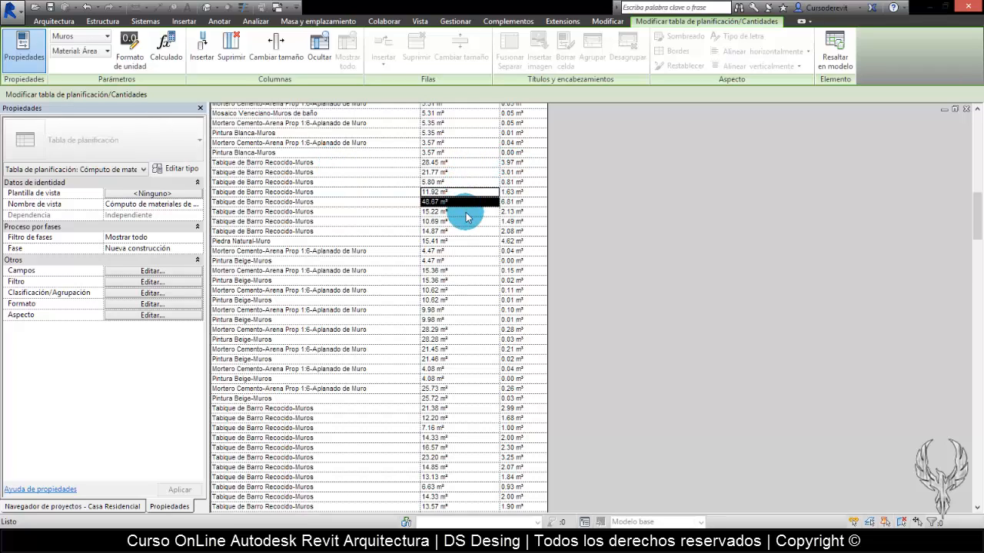
{"action": "scroll", "coordinate": [465, 215], "scroll_direction": "down", "scroll_amount": 10}
{"action": "scroll", "coordinate": [465, 220], "scroll_direction": "down", "scroll_amount": 10}
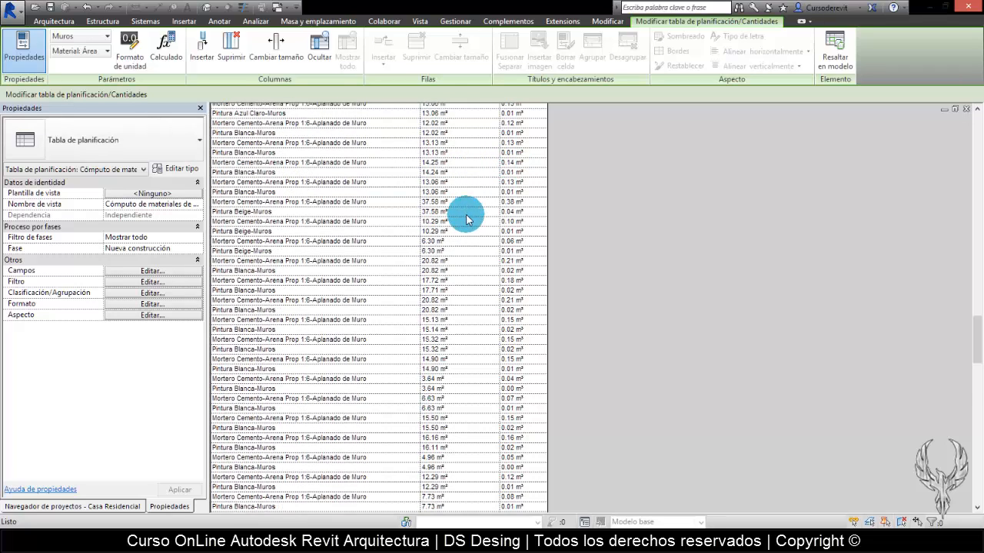
{"action": "scroll", "coordinate": [465, 221], "scroll_direction": "down", "scroll_amount": 5}
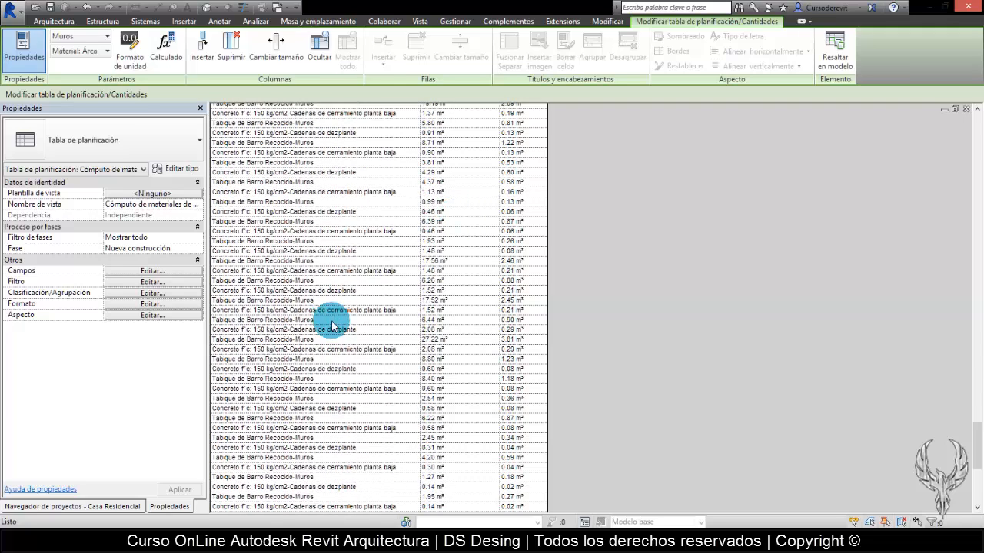
{"action": "left_click", "coordinate": [268, 310]}
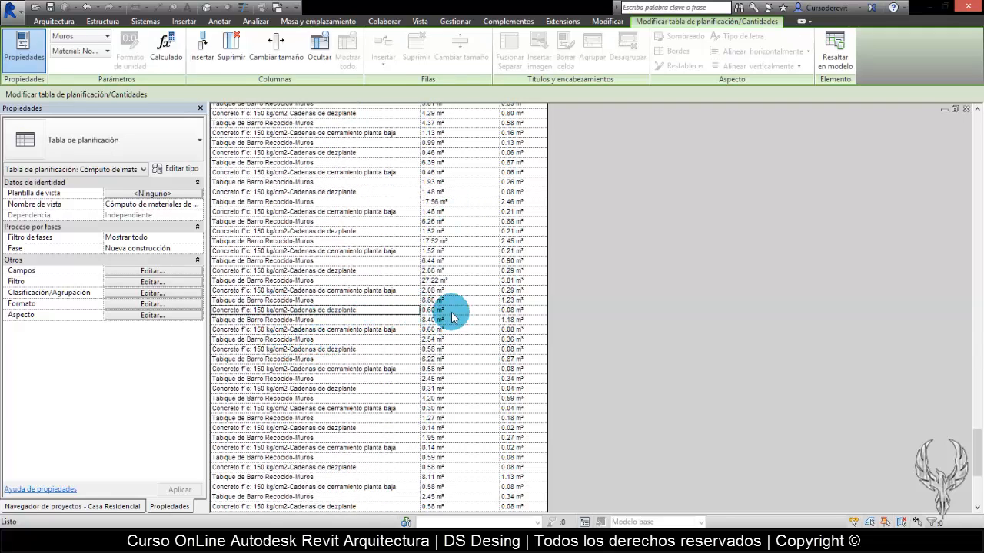
{"action": "left_click", "coordinate": [374, 299]}
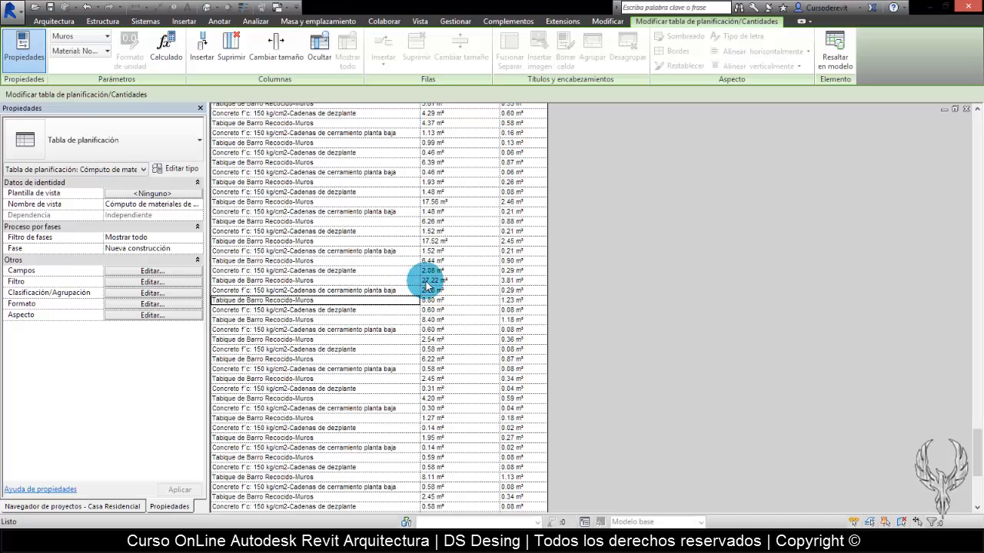
{"action": "left_click", "coordinate": [399, 290]}
{"action": "left_click", "coordinate": [523, 291]}
{"action": "scroll", "coordinate": [536, 301], "scroll_direction": "down", "scroll_amount": 8}
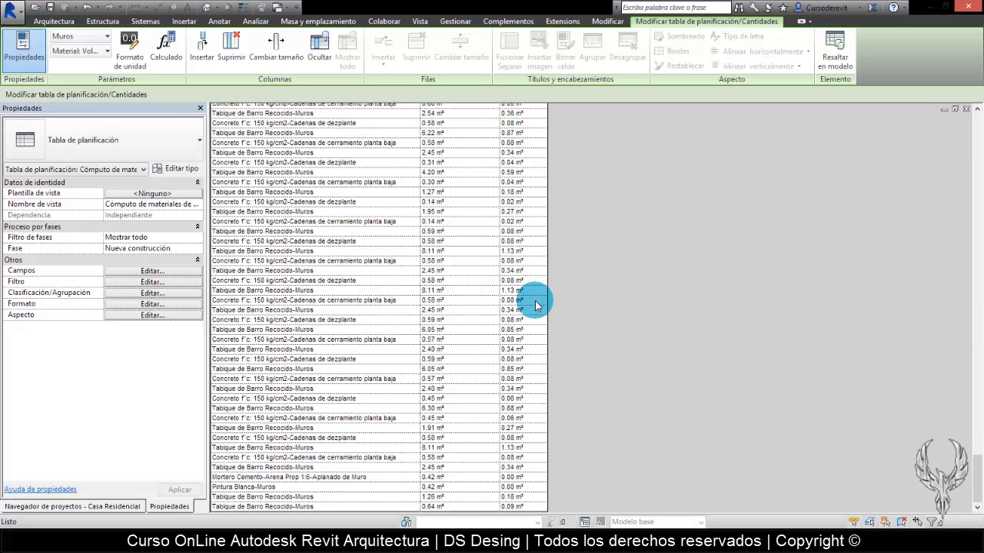
{"action": "scroll", "coordinate": [249, 258], "scroll_direction": "down", "scroll_amount": 10}
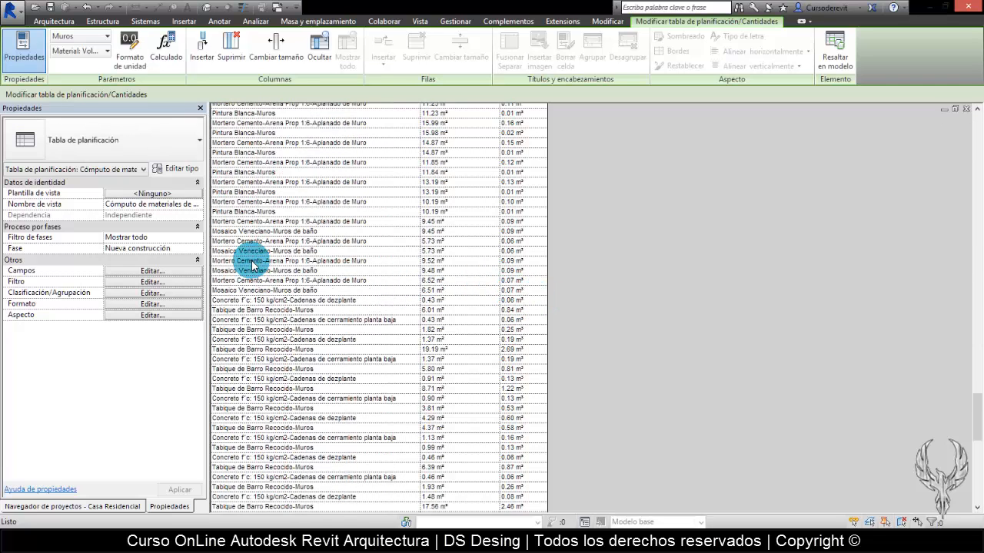
{"action": "scroll", "coordinate": [253, 264], "scroll_direction": "up", "scroll_amount": 8}
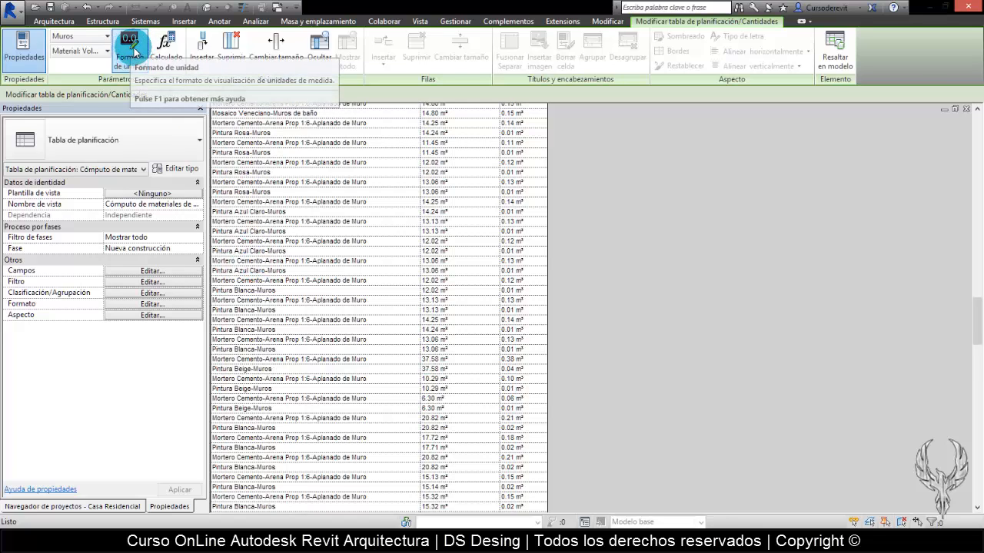
Add the Familia y tipo field to the wall material takeoff and move it to the first place
{"action": "left_click", "coordinate": [199, 51]}
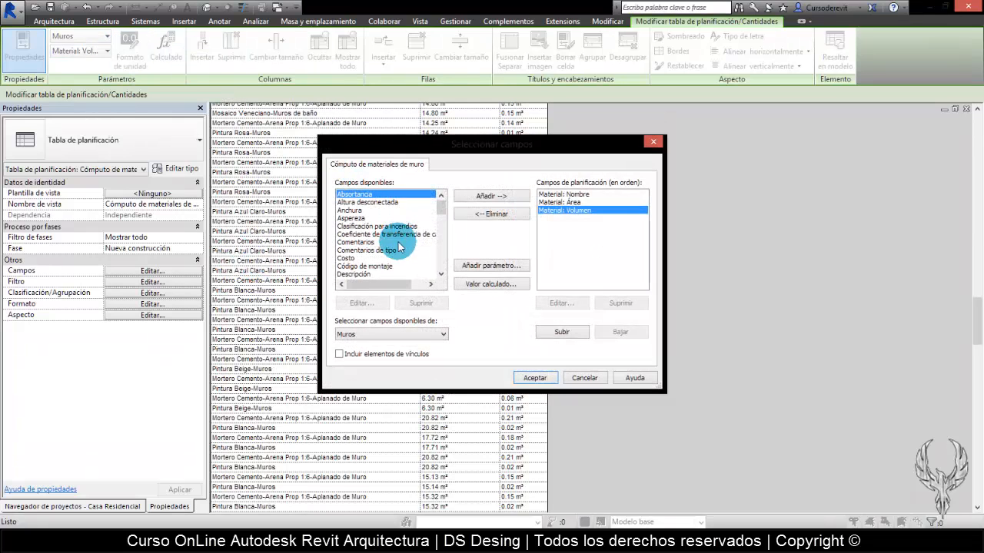
{"action": "left_click_drag", "start_coordinate": [441, 215], "coordinate": [443, 231]}
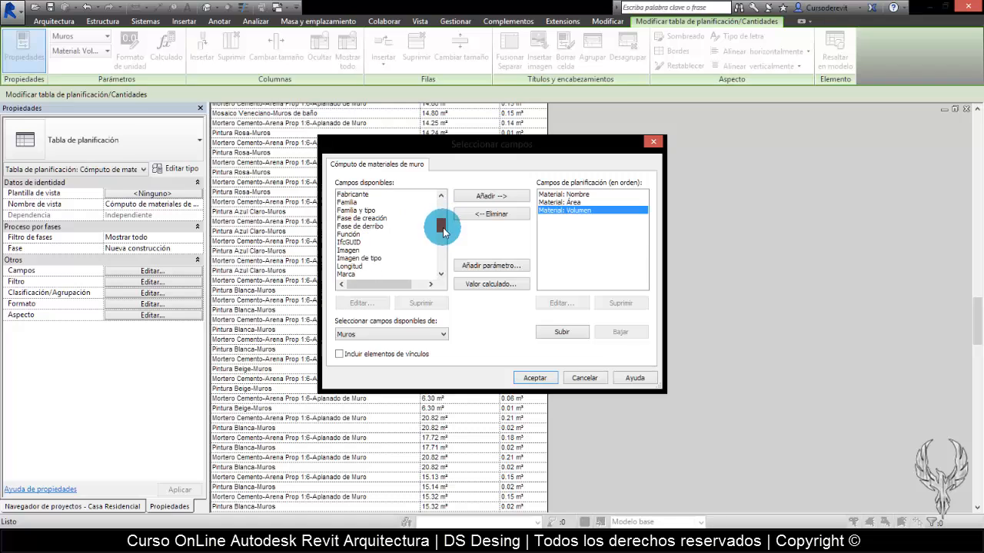
{"action": "left_click", "coordinate": [371, 202]}
{"action": "left_click", "coordinate": [479, 195]}
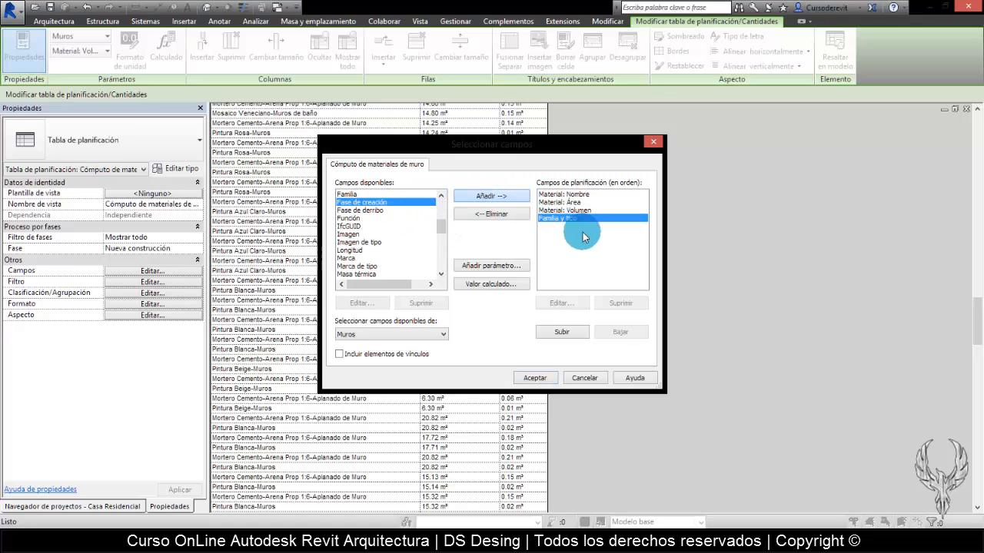
{"action": "left_click", "coordinate": [558, 334]}
{"action": "double_click", "coordinate": [558, 334]}
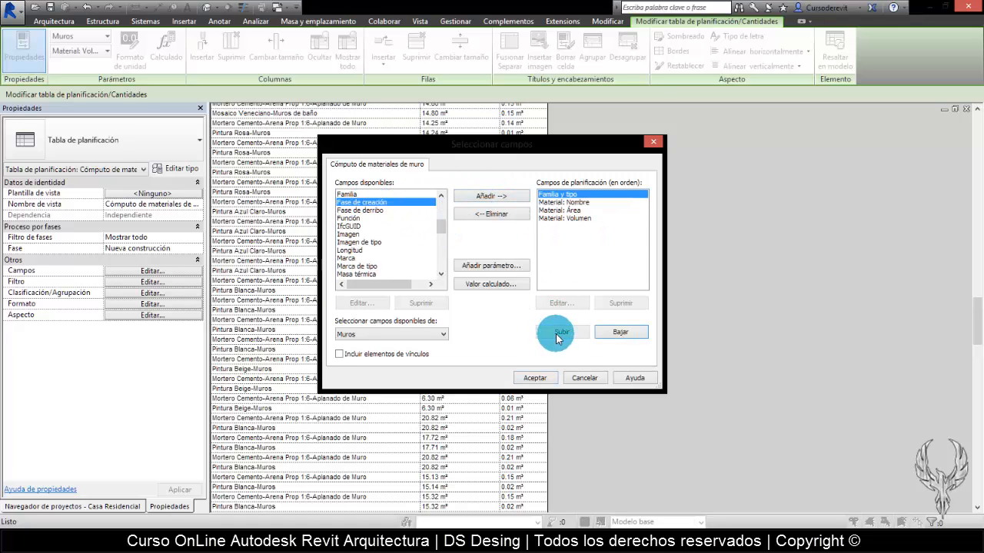
{"action": "left_click", "coordinate": [486, 283]}
{"action": "left_click", "coordinate": [492, 275]}
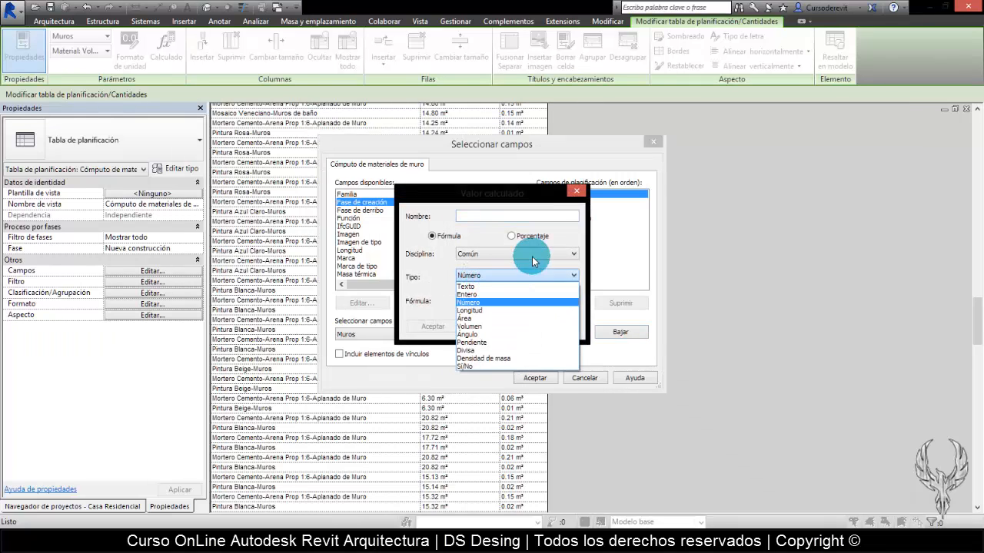
{"action": "left_click", "coordinate": [570, 231]}
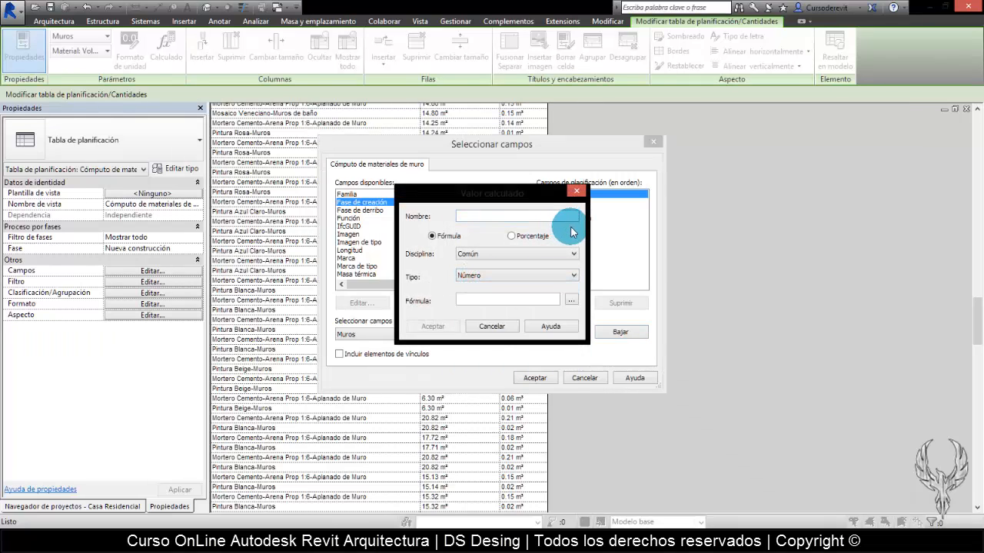
{"action": "left_click", "coordinate": [506, 332]}
Apply the field selection and widen the Familia y tipo column until the full wall type names fit
{"action": "left_click", "coordinate": [543, 378]}
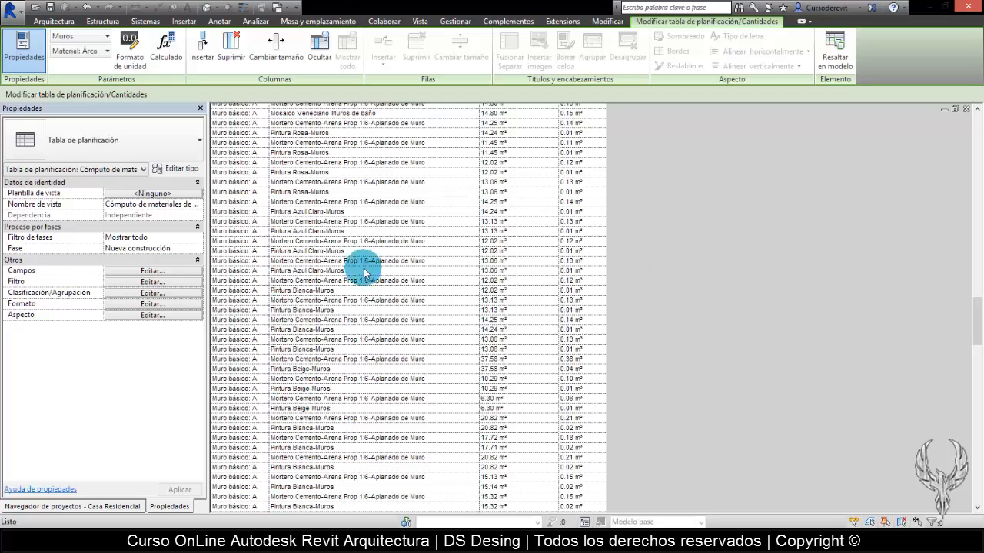
{"action": "scroll", "coordinate": [254, 146], "scroll_direction": "up", "scroll_amount": 10}
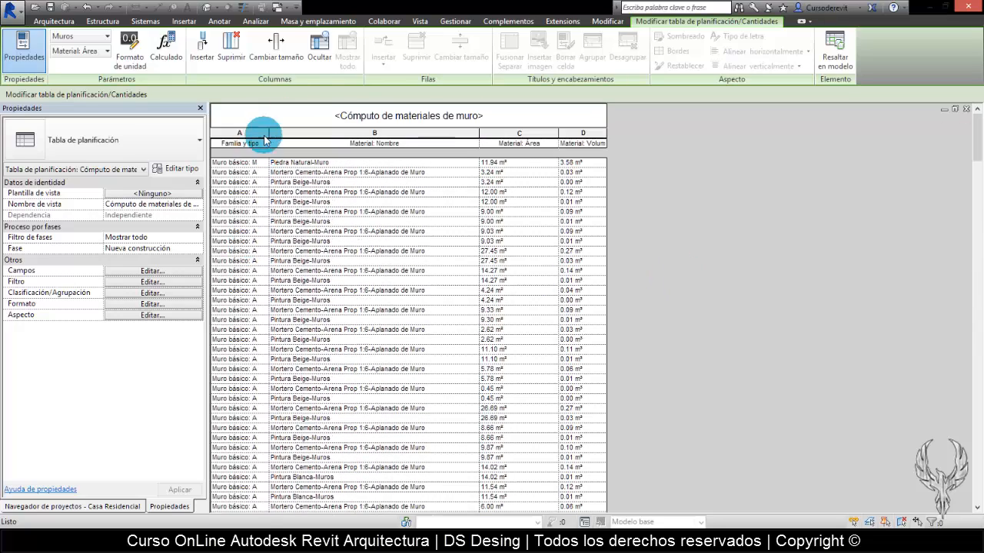
{"action": "left_click_drag", "start_coordinate": [274, 140], "coordinate": [402, 154]}
View the wall types offered for the first Aplanado exterior con pintura Beige-1cm row without changing its type
{"action": "left_click", "coordinate": [382, 172]}
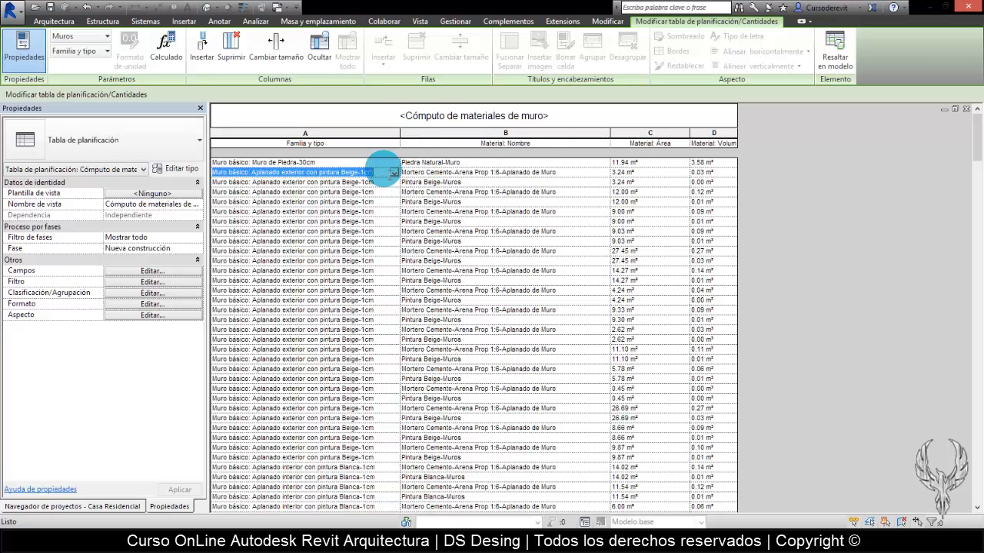
{"action": "left_click", "coordinate": [394, 174]}
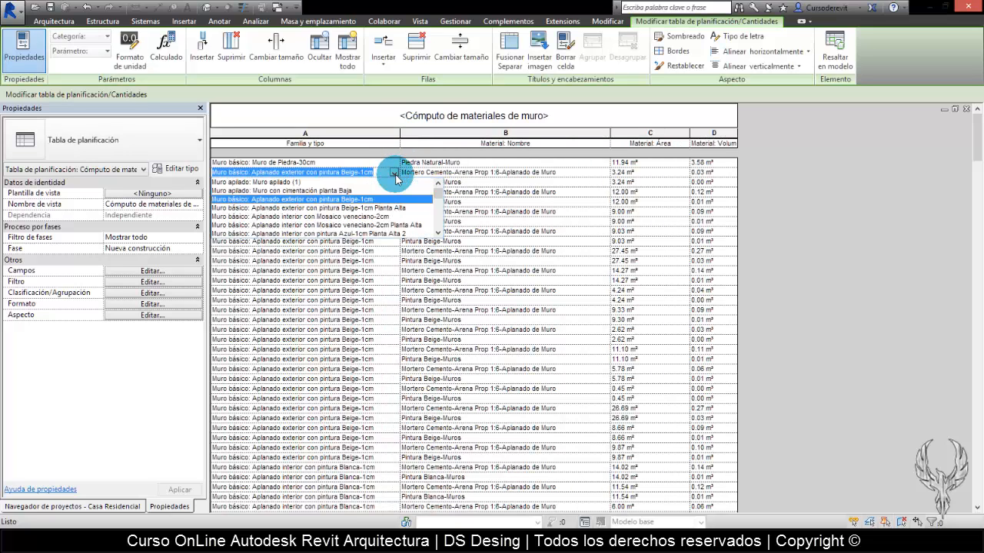
{"action": "left_click", "coordinate": [817, 242]}
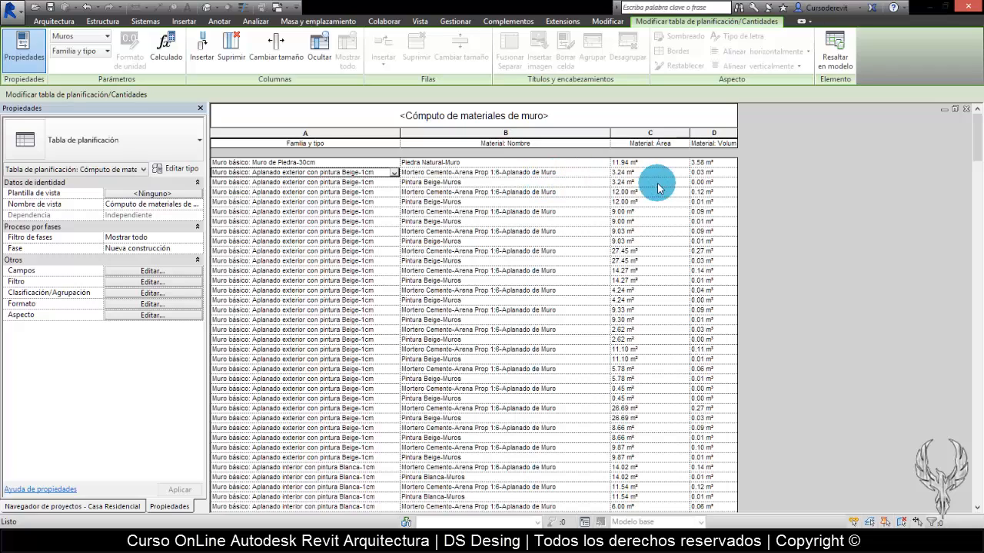
{"action": "left_click", "coordinate": [430, 181]}
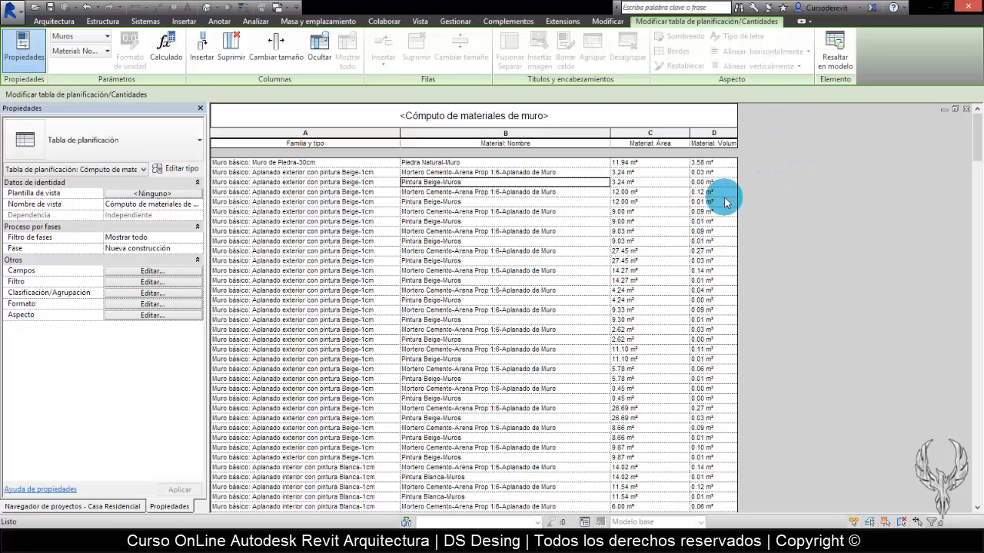
Highlight in the model the wall of the first Aplanado exterior con pintura Beige-1cm row, allowing closed views to be searched
{"action": "left_click", "coordinate": [363, 172]}
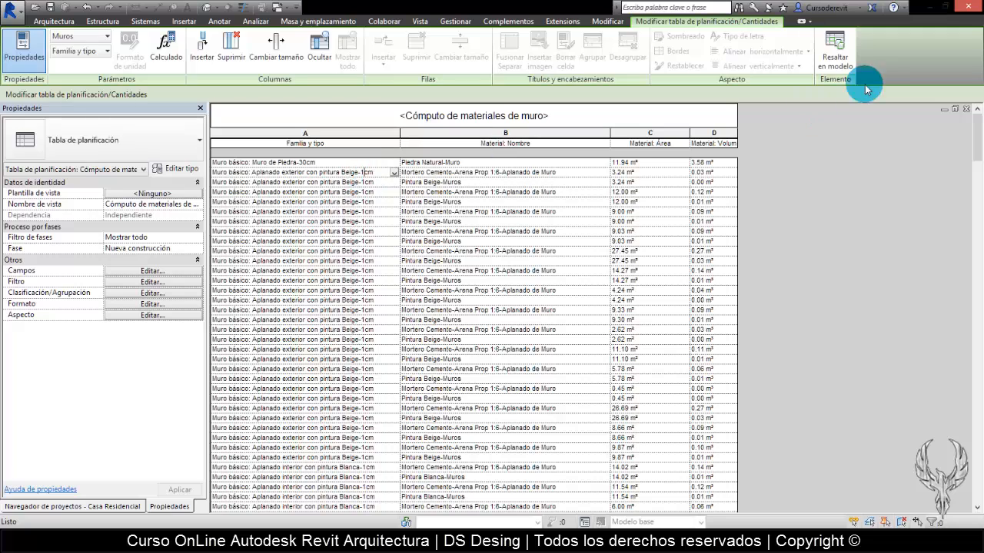
{"action": "left_click", "coordinate": [830, 50]}
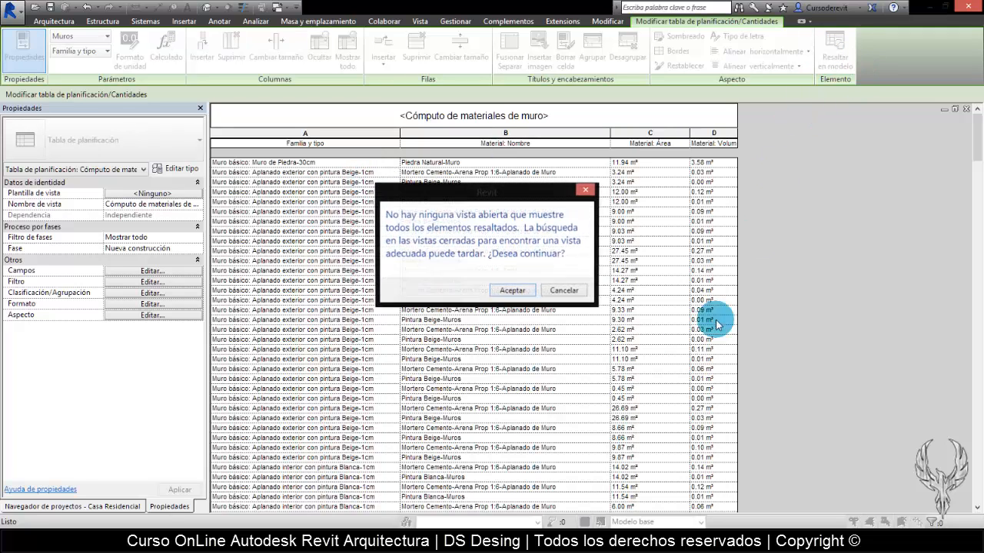
{"action": "left_click", "coordinate": [523, 293]}
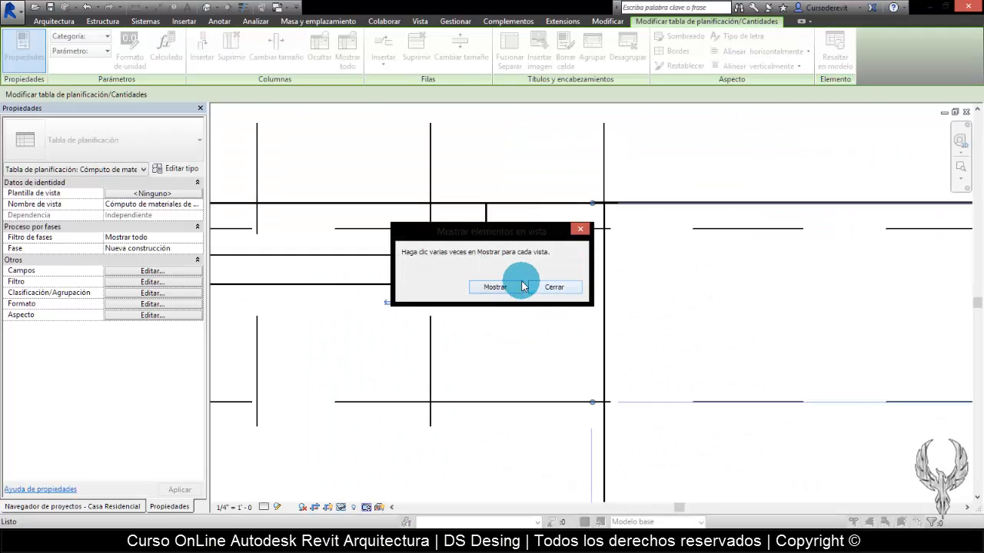
{"action": "left_click", "coordinate": [553, 287]}
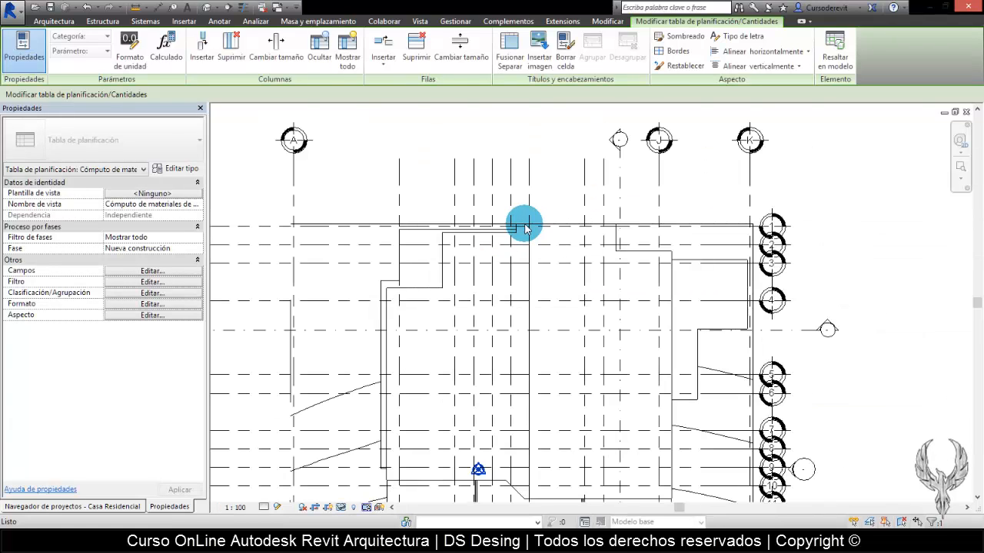
Tile the open views, close the Planimetría general floor plan and maximize the wall material takeoff
{"action": "key", "text": "w"}
{"action": "key", "text": "t"}
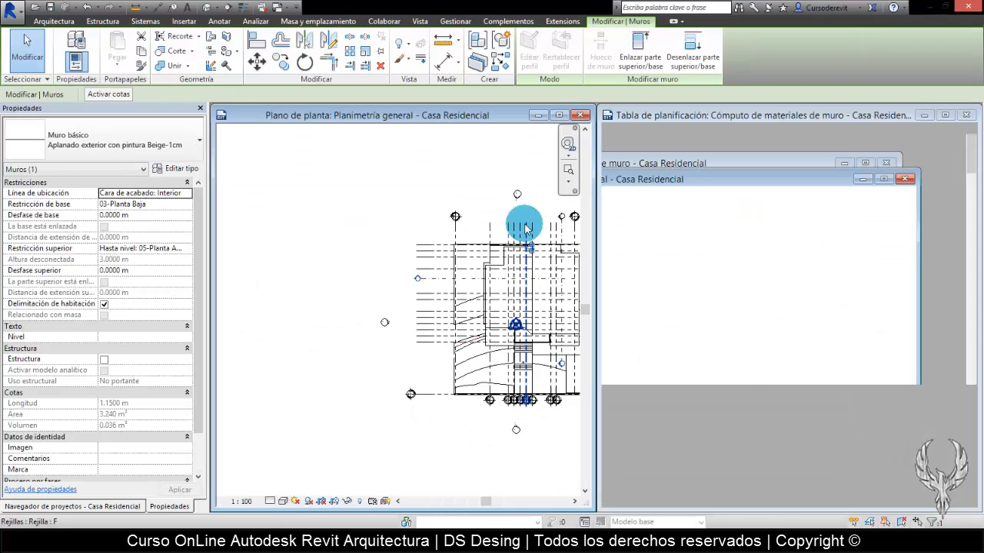
{"action": "left_click", "coordinate": [601, 117]}
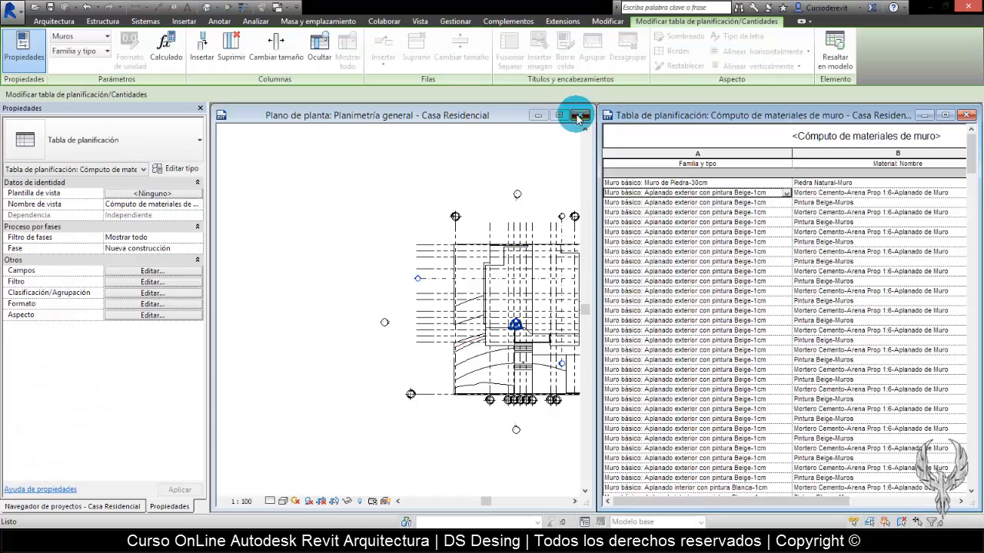
{"action": "left_click", "coordinate": [565, 116]}
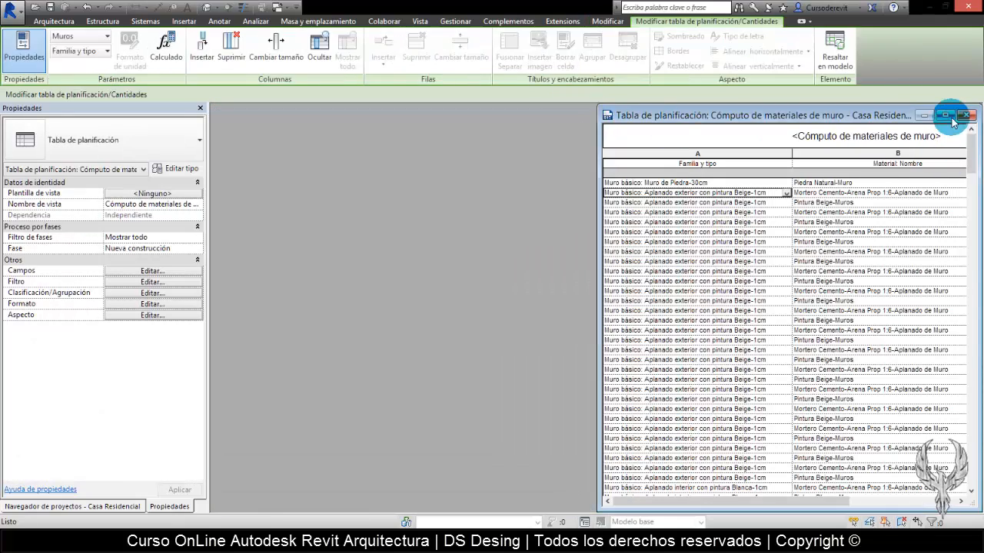
{"action": "left_click", "coordinate": [944, 114]}
Review the wall types, materials, areas and volumes down to the last rows of the takeoff
{"action": "left_click", "coordinate": [701, 226]}
{"action": "scroll", "coordinate": [701, 227], "scroll_direction": "down", "scroll_amount": 15}
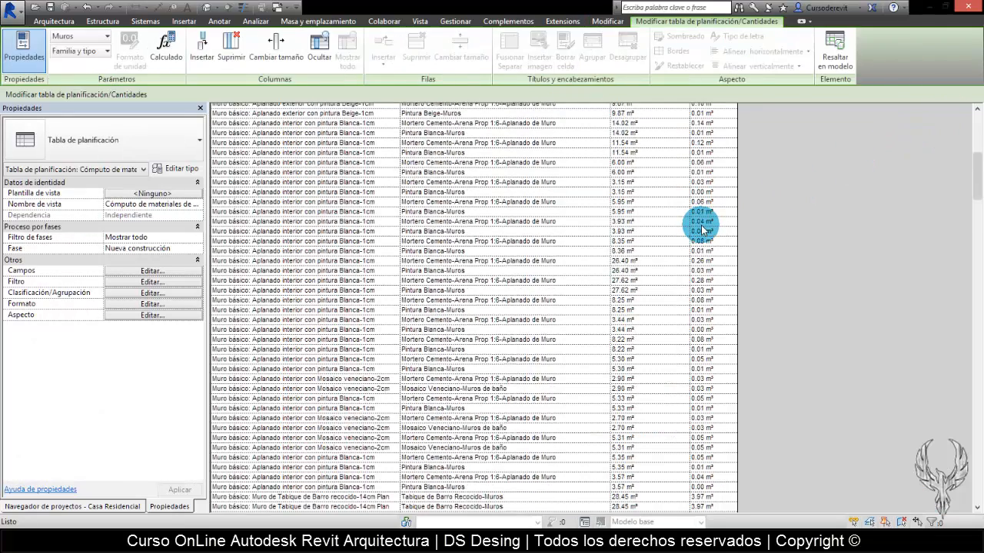
{"action": "scroll", "coordinate": [702, 228], "scroll_direction": "down", "scroll_amount": 15}
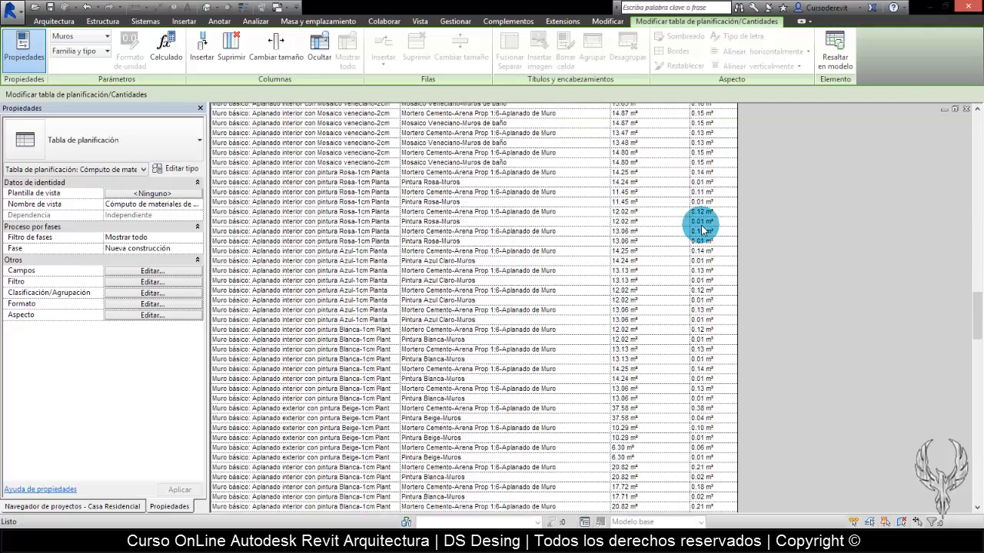
{"action": "scroll", "coordinate": [701, 228], "scroll_direction": "down", "scroll_amount": 5}
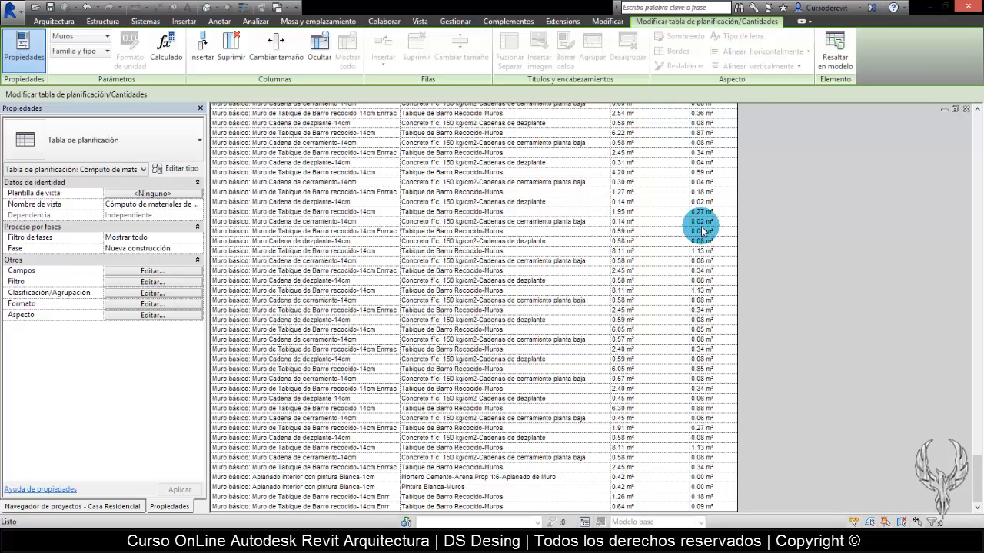
Show the project's existing schedules under Tablas de planificación/Cantidades in the project browser
{"action": "left_click", "coordinate": [111, 507]}
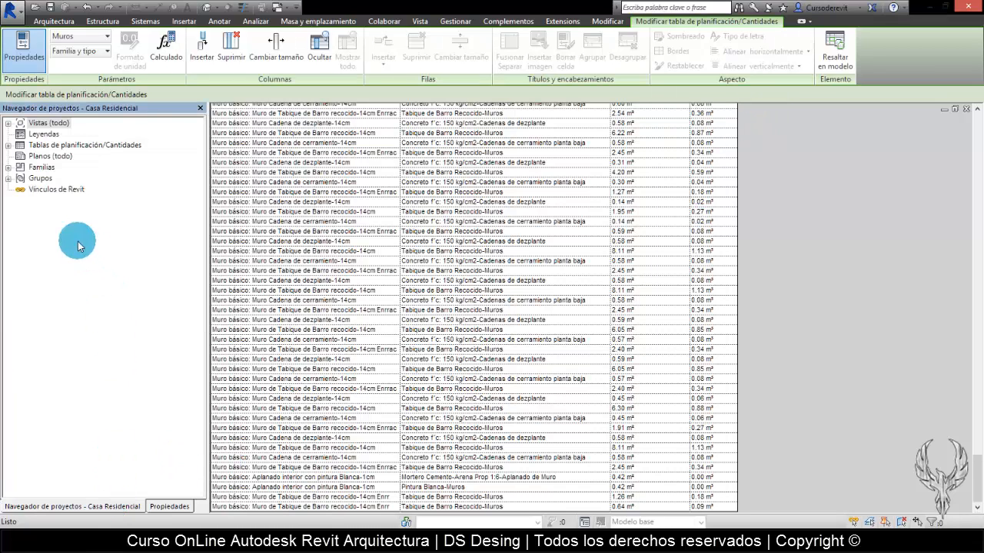
{"action": "left_click", "coordinate": [9, 145]}
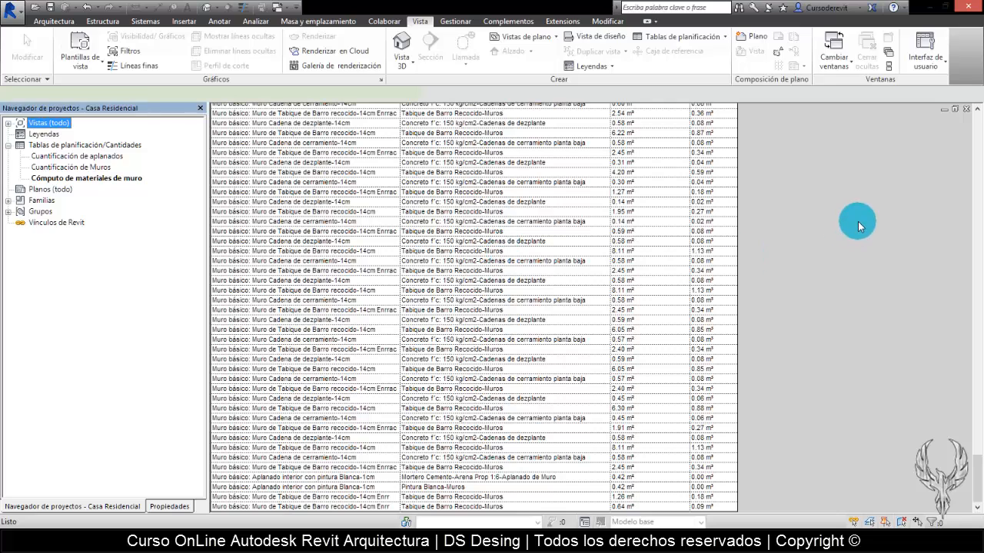
{"action": "left_click", "coordinate": [807, 313]}
{"action": "left_click", "coordinate": [156, 293]}
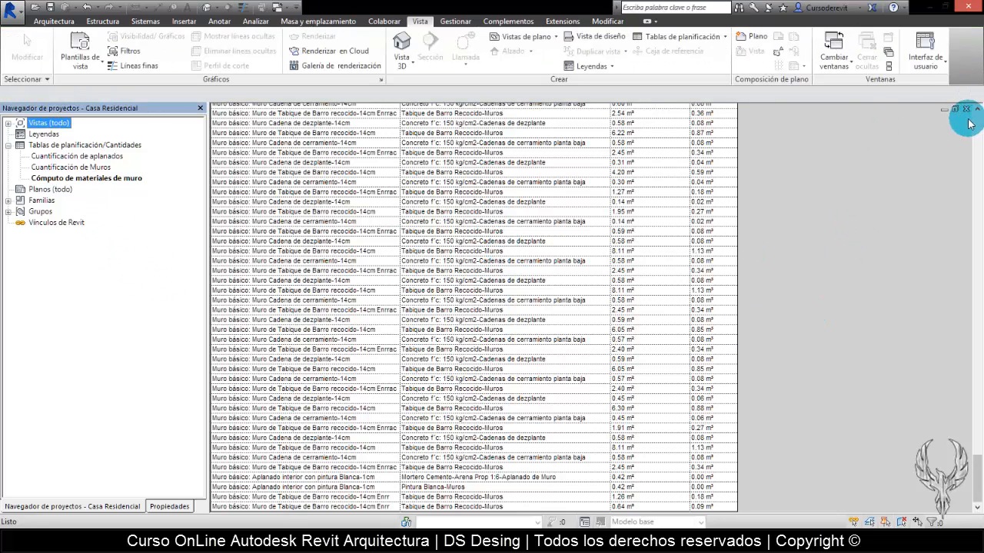
Try to close the wall material takeoff, dismiss the save request and restore the takeoff to a smaller window
{"action": "left_click", "coordinate": [966, 109]}
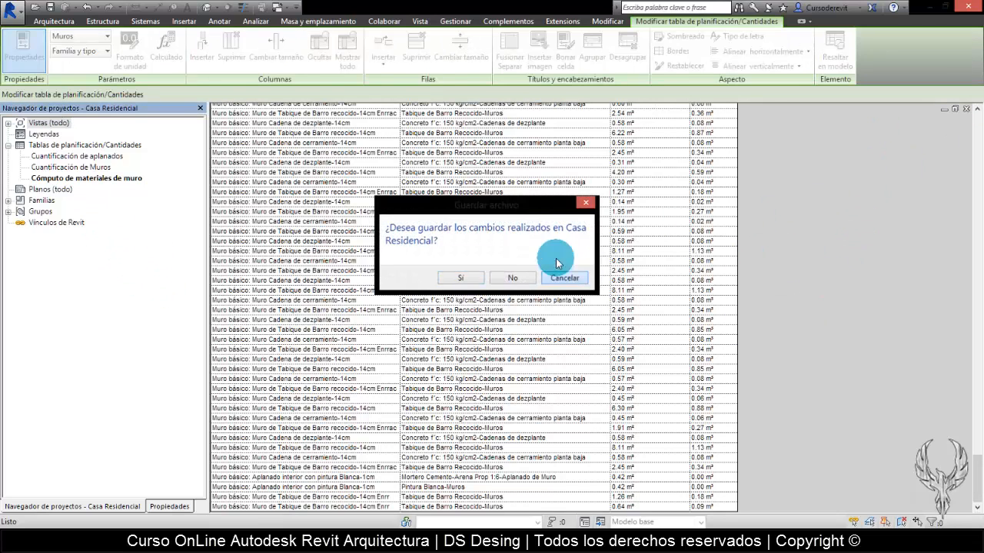
{"action": "left_click", "coordinate": [624, 275]}
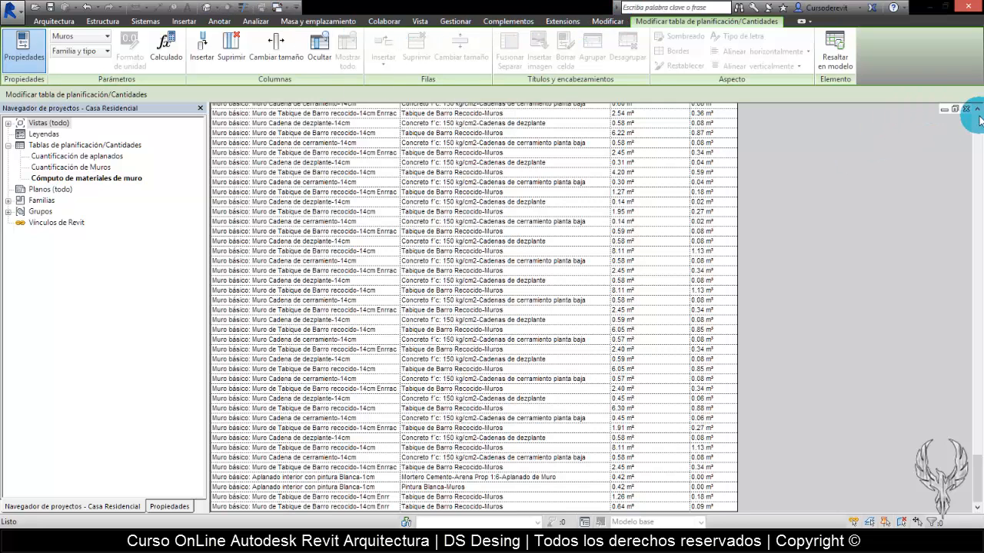
{"action": "left_click", "coordinate": [955, 110]}
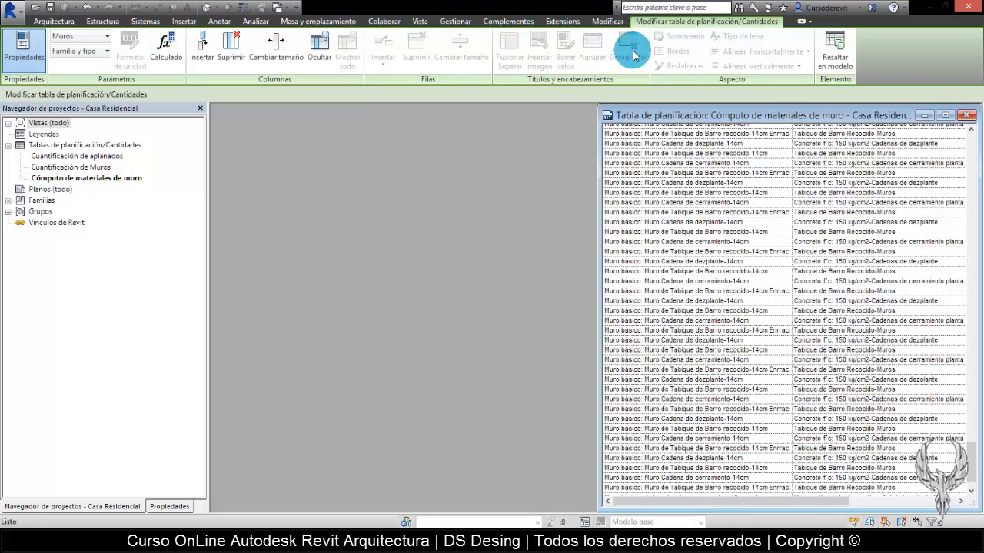
Start a new building component schedule for the Puertas category in the Nueva construcción phase
{"action": "left_click", "coordinate": [422, 23]}
{"action": "left_click", "coordinate": [687, 37]}
{"action": "left_click", "coordinate": [698, 62]}
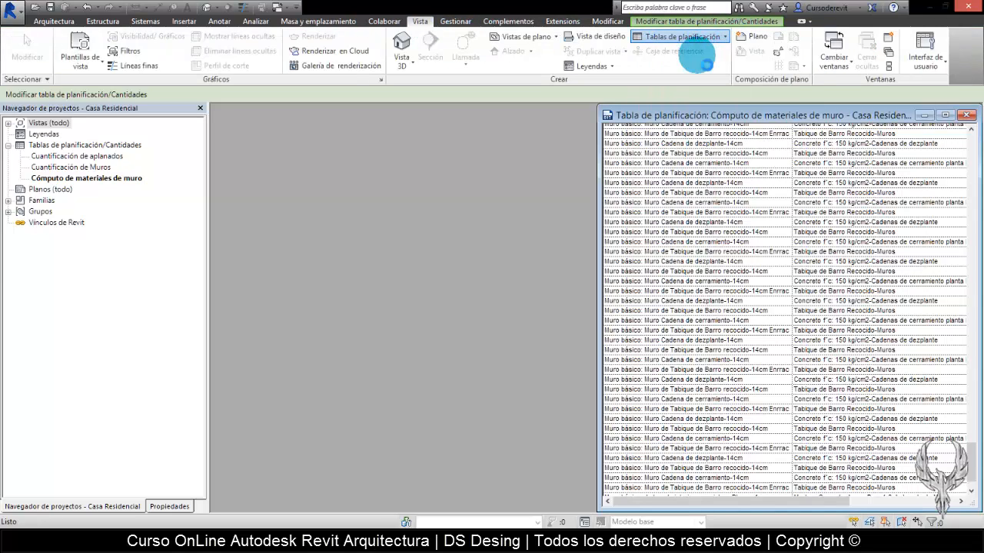
{"action": "left_click", "coordinate": [407, 228]}
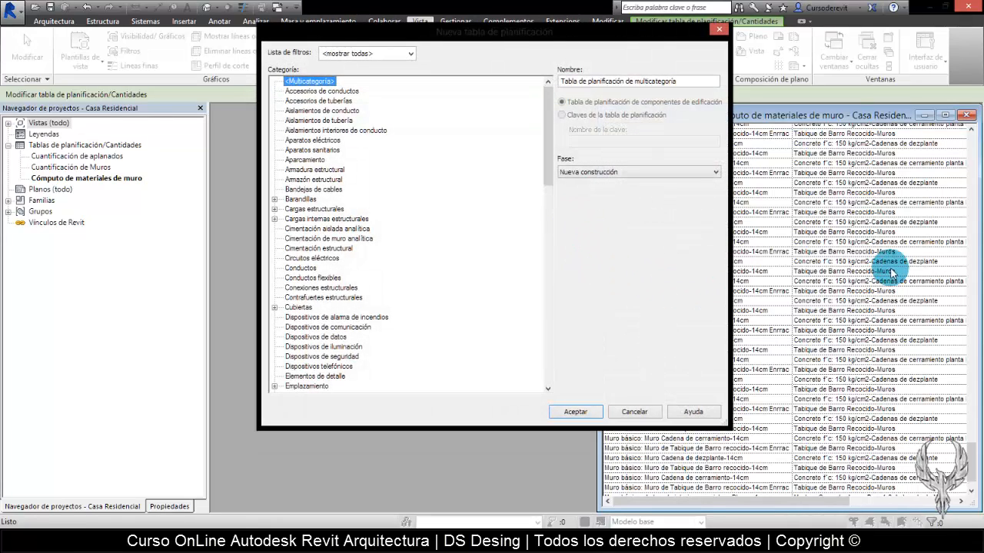
{"action": "left_click", "coordinate": [339, 252]}
{"action": "scroll", "coordinate": [325, 274], "scroll_direction": "down", "scroll_amount": 12}
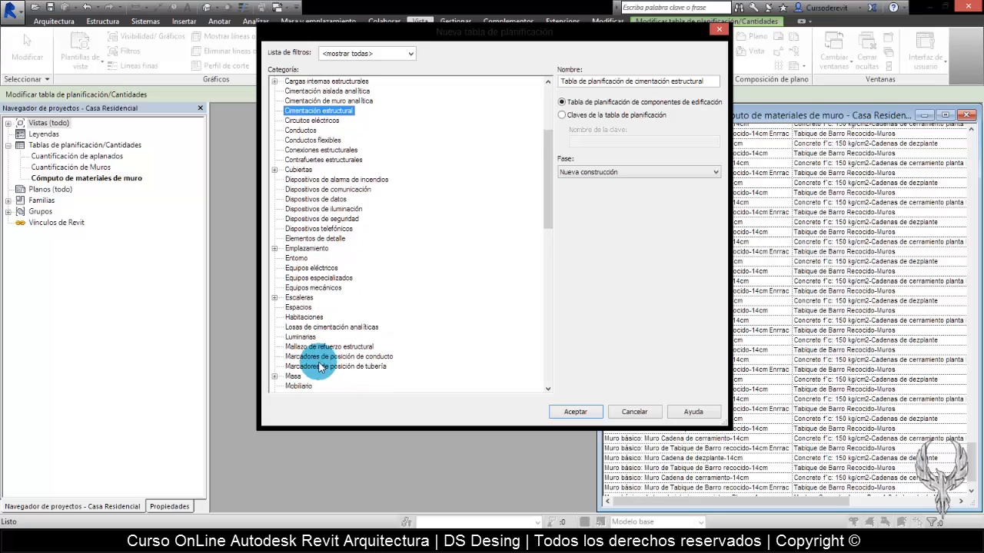
{"action": "scroll", "coordinate": [305, 369], "scroll_direction": "down", "scroll_amount": 7}
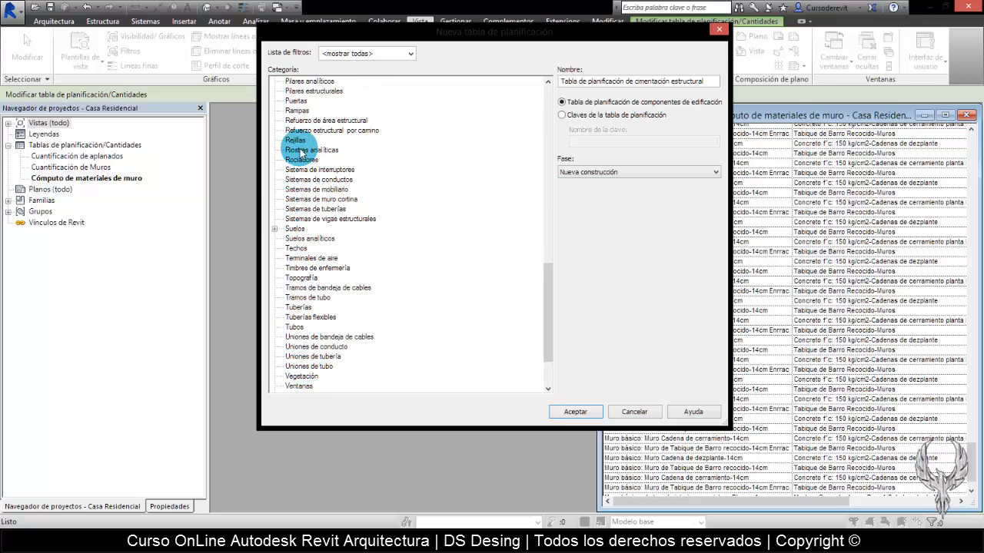
{"action": "scroll", "coordinate": [296, 253], "scroll_direction": "up", "scroll_amount": 5}
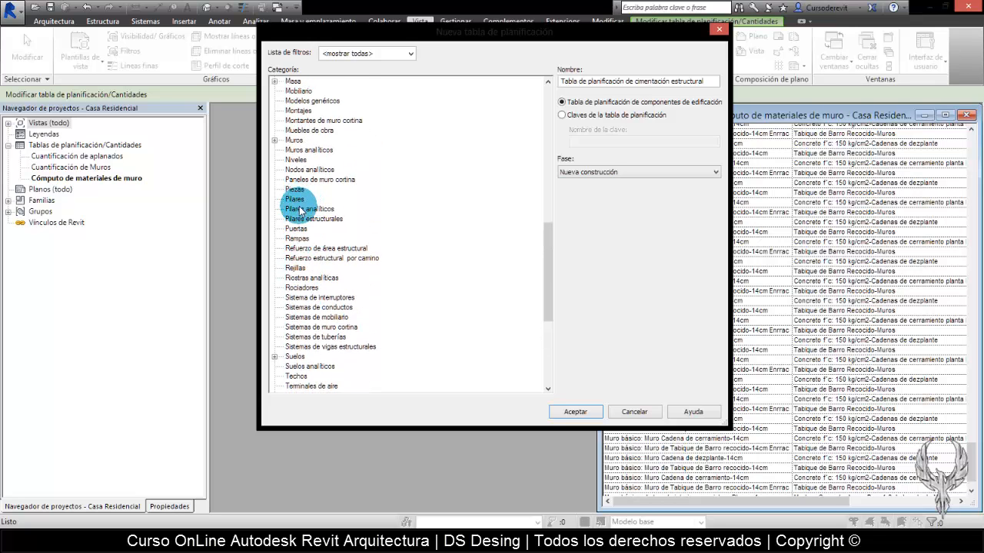
{"action": "left_click", "coordinate": [296, 230]}
{"action": "left_click", "coordinate": [584, 414]}
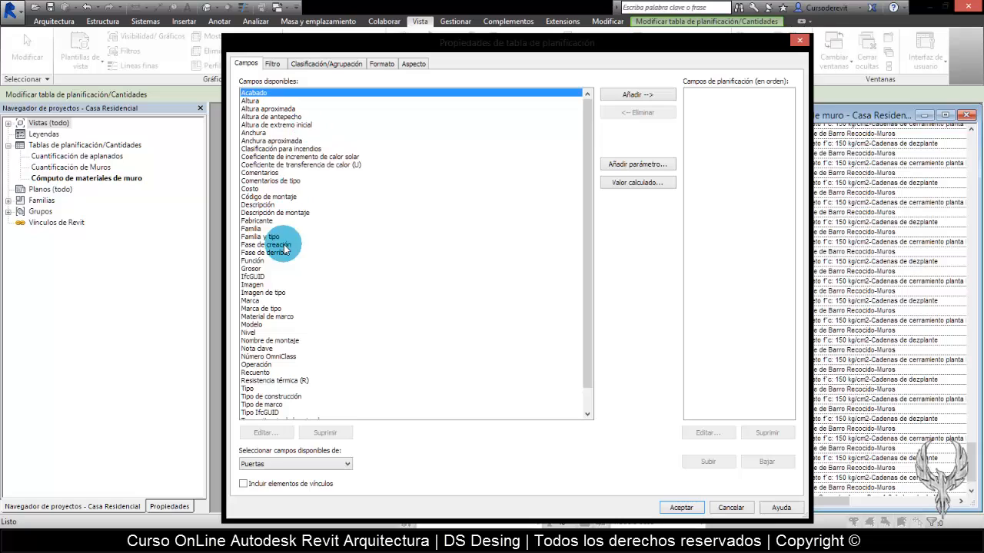
Add the Tipo and Altura fields to the door schedule
{"action": "scroll", "coordinate": [283, 190], "scroll_direction": "down", "scroll_amount": 1}
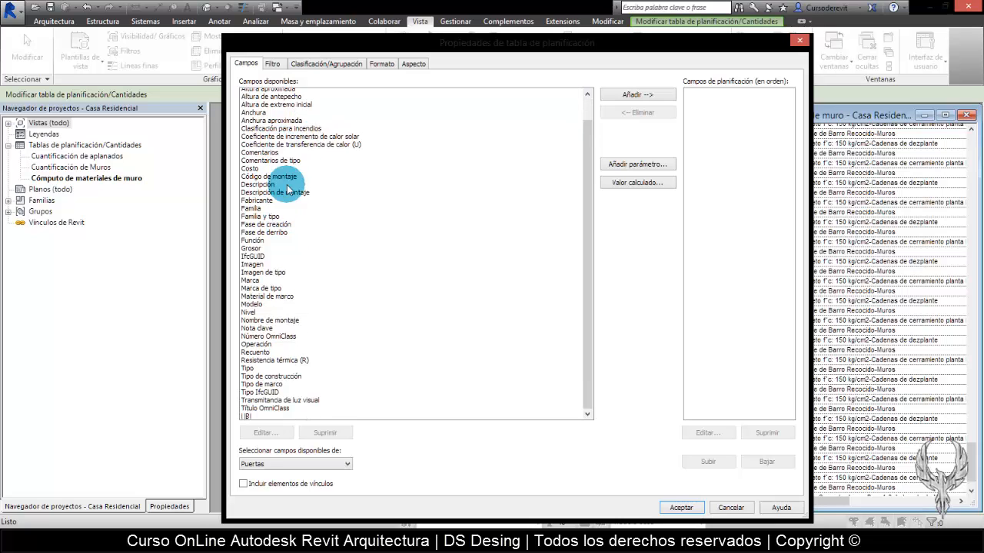
{"action": "left_click", "coordinate": [263, 366]}
{"action": "left_click", "coordinate": [637, 94]}
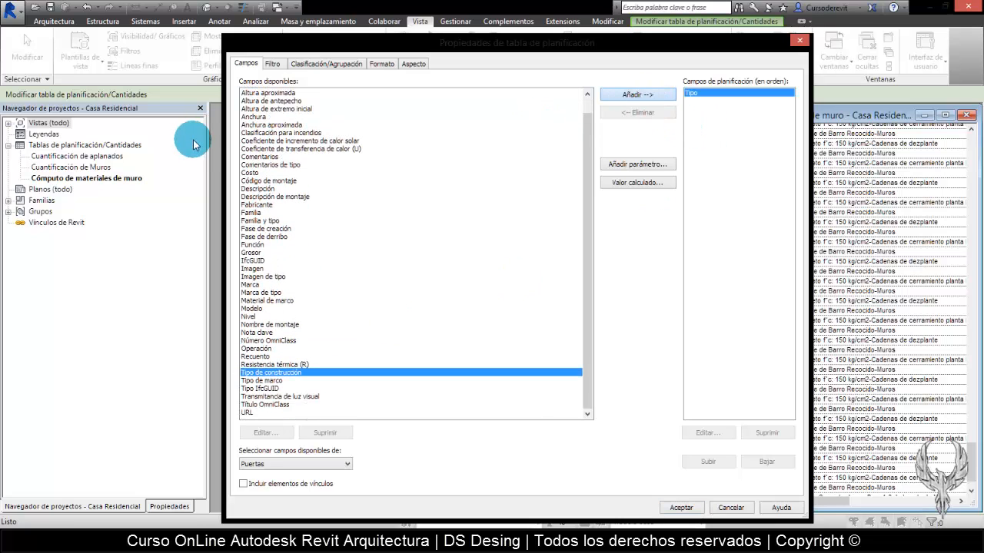
{"action": "scroll", "coordinate": [266, 96], "scroll_direction": "up", "scroll_amount": 1}
{"action": "left_click", "coordinate": [277, 101]}
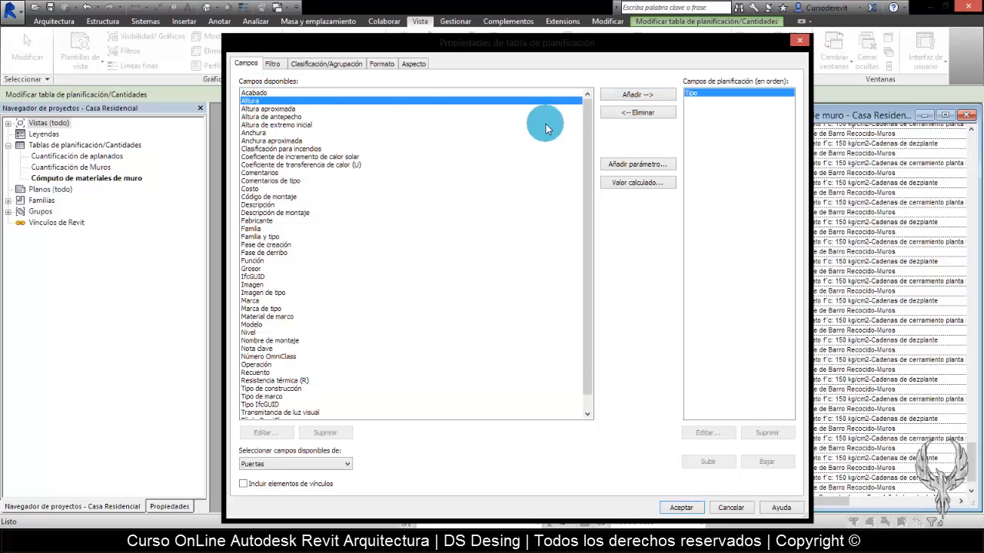
{"action": "left_click", "coordinate": [626, 96]}
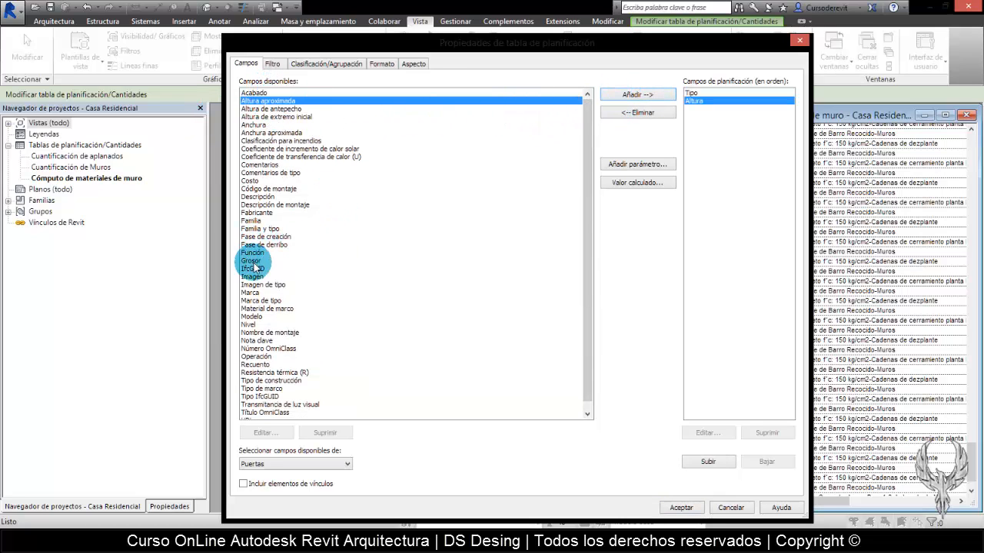
Add the Anchura and Nivel fields and generate the door schedule
{"action": "left_click", "coordinate": [263, 284]}
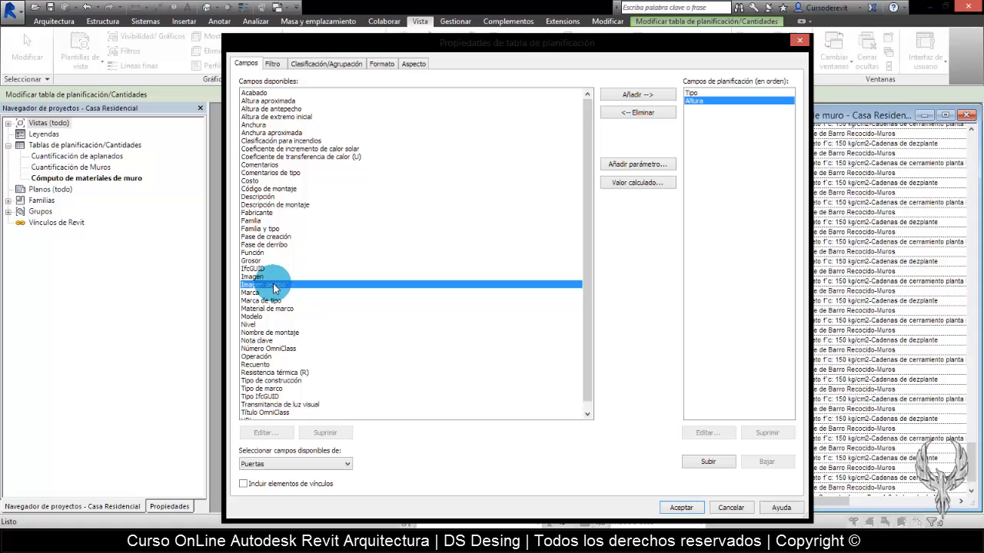
{"action": "left_click", "coordinate": [253, 125]}
{"action": "left_click", "coordinate": [614, 94]}
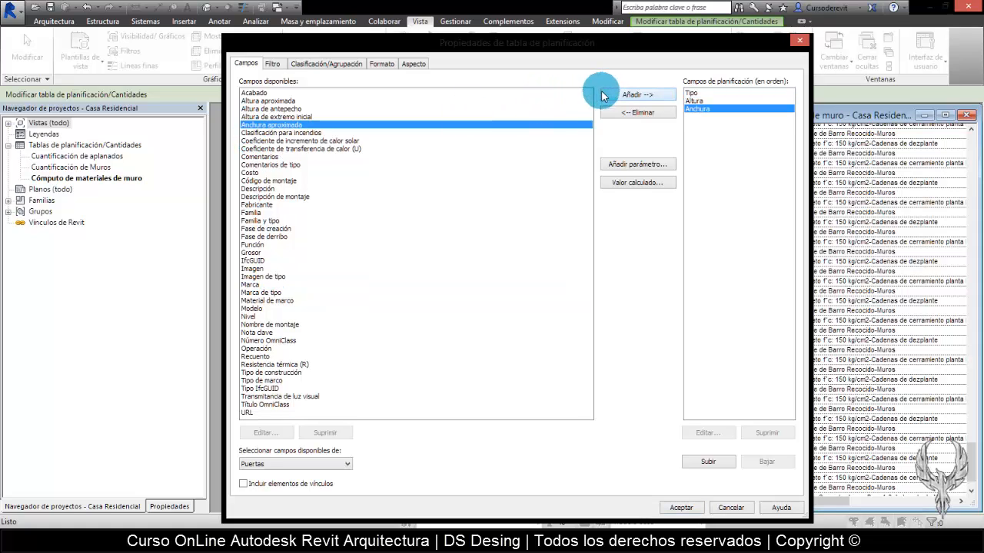
{"action": "left_click", "coordinate": [298, 285]}
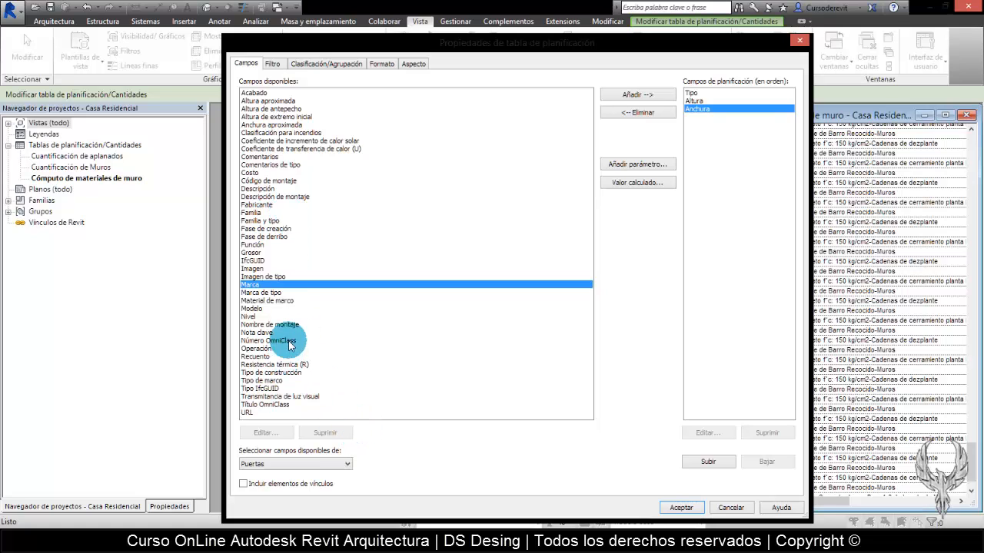
{"action": "left_click", "coordinate": [257, 317]}
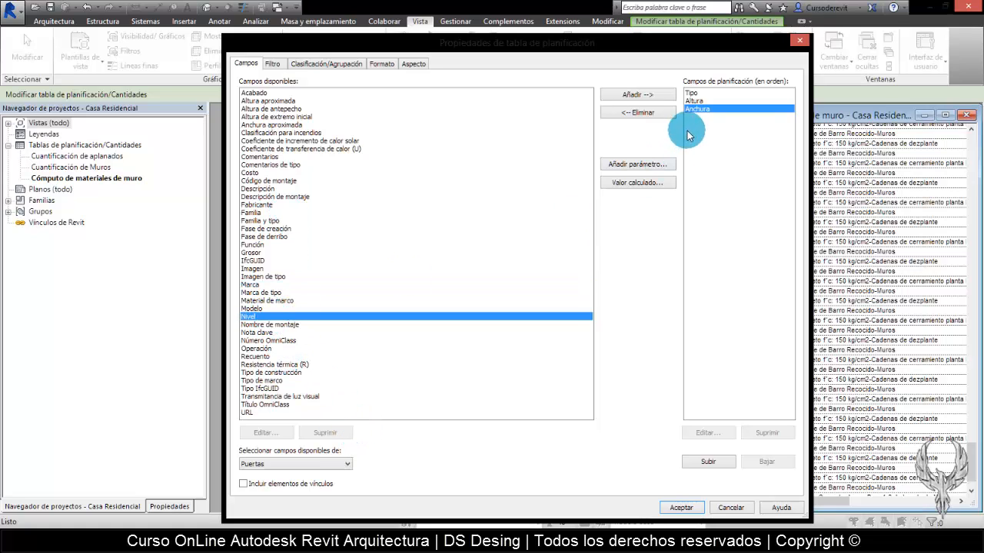
{"action": "left_click", "coordinate": [661, 100]}
{"action": "left_click", "coordinate": [681, 508]}
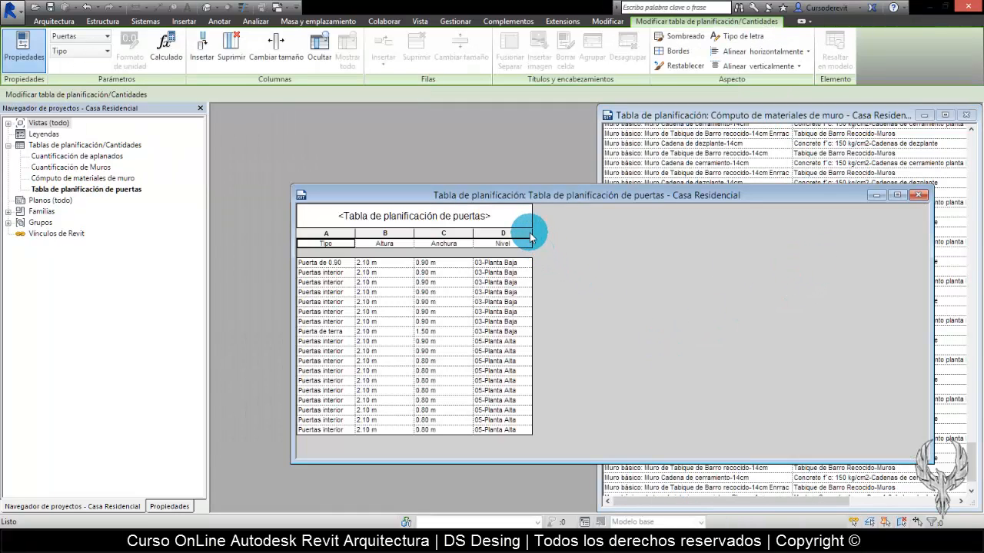
Widen the Nivel and Tipo columns so the full door type names fit, and close the door schedule
{"action": "left_click_drag", "start_coordinate": [537, 238], "coordinate": [571, 241]}
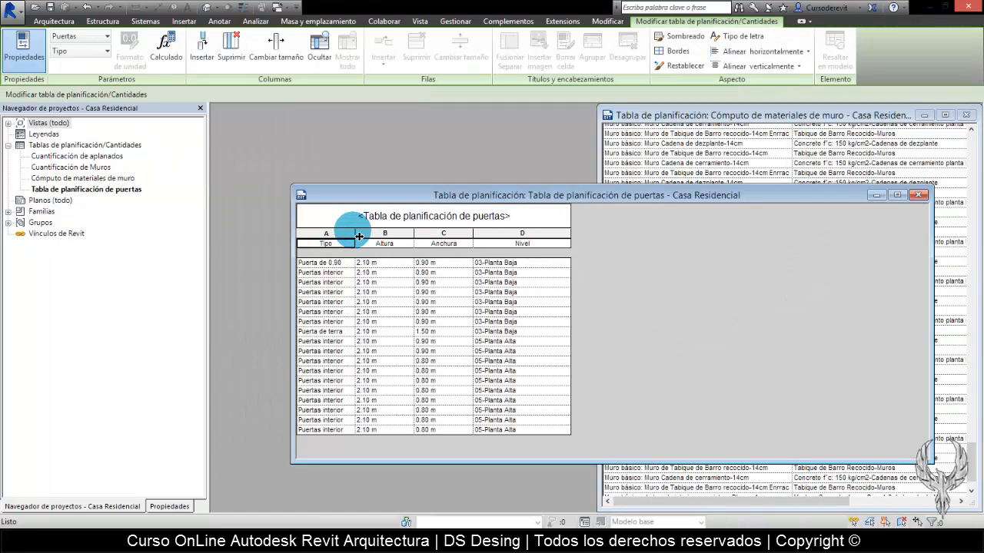
{"action": "left_click_drag", "start_coordinate": [353, 235], "coordinate": [400, 243]}
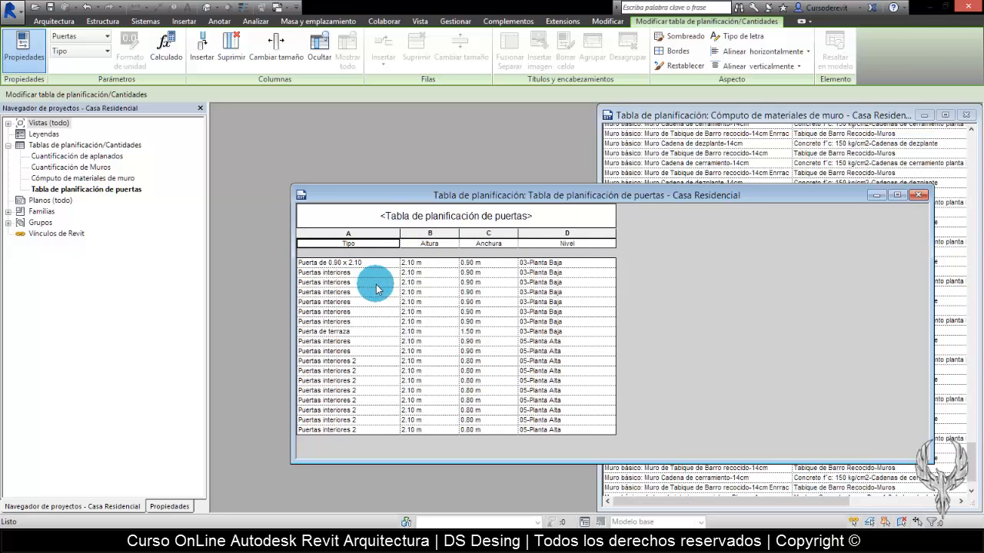
{"action": "left_click", "coordinate": [918, 198]}
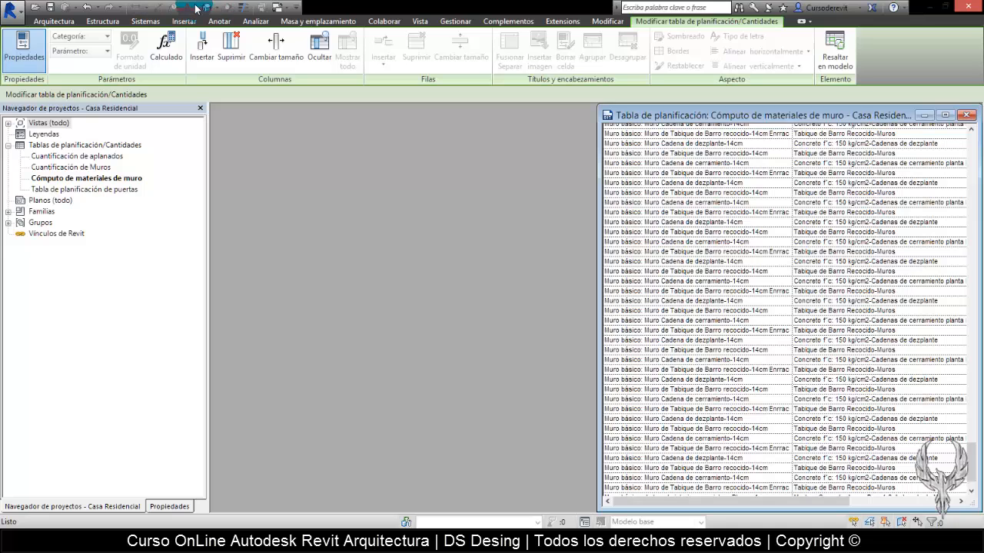
Open the default 3D view of the house, close the wall material takeoff and maximize the 3D view
{"action": "left_click", "coordinate": [209, 10]}
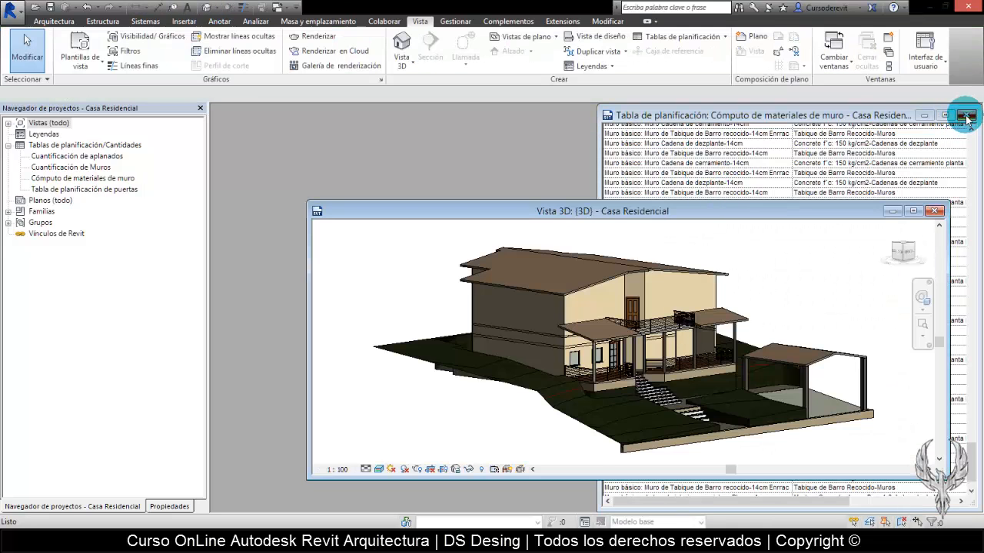
{"action": "left_click", "coordinate": [966, 114]}
{"action": "left_click", "coordinate": [913, 210]}
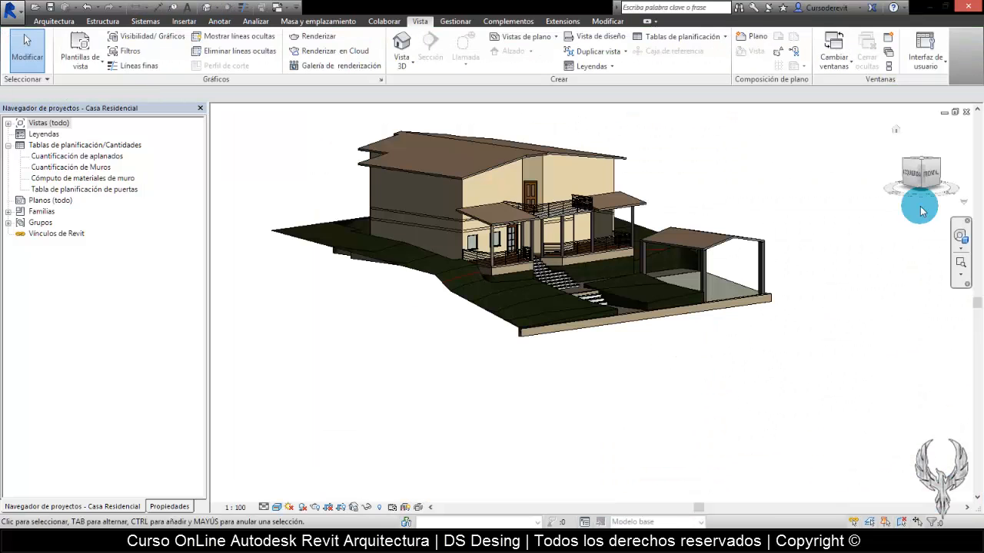